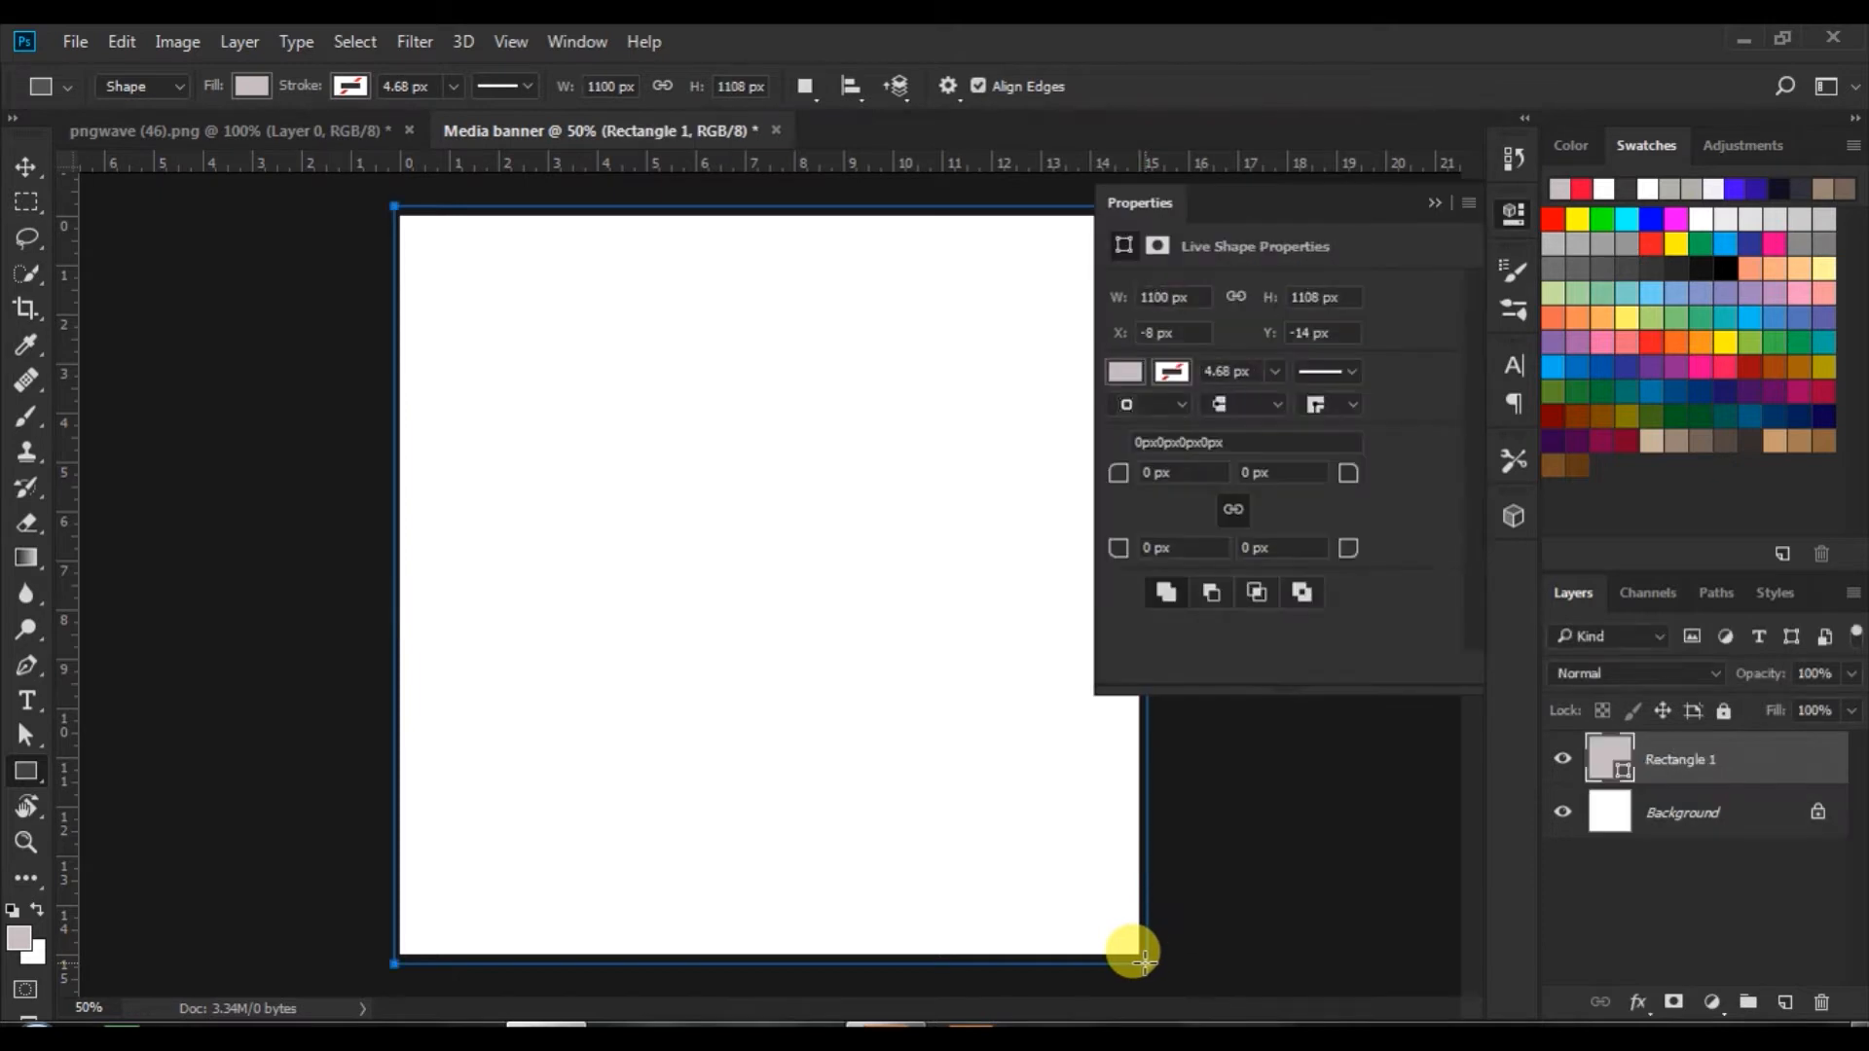
- Close the shape properties of the background rectangle and deselect the rectangle
left_click(1430, 204)
left_click(24, 165)
left_click(139, 333)
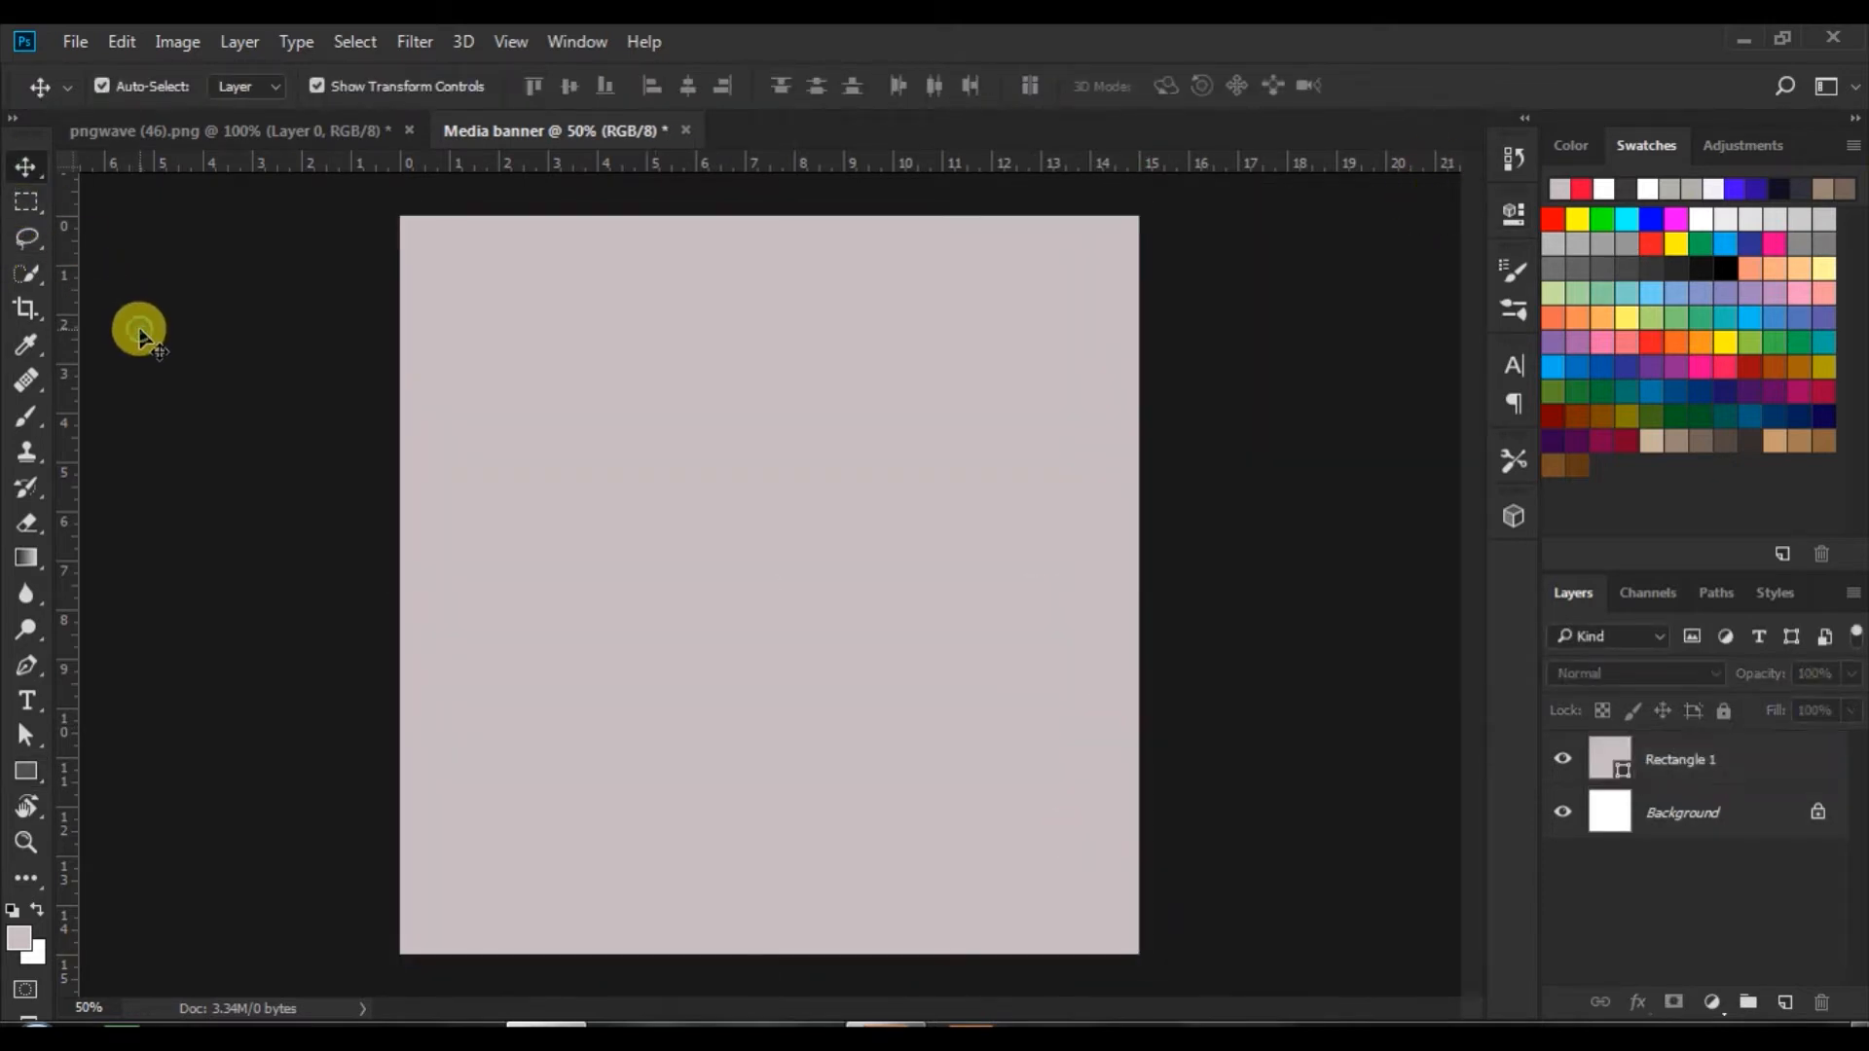
- Bring the sneakers from pngwave (46).png into the Media banner document, placed slightly right of the canvas centre
left_click(400, 131)
left_click_drag(756, 421, 742, 492)
left_click_drag(699, 576, 815, 658)
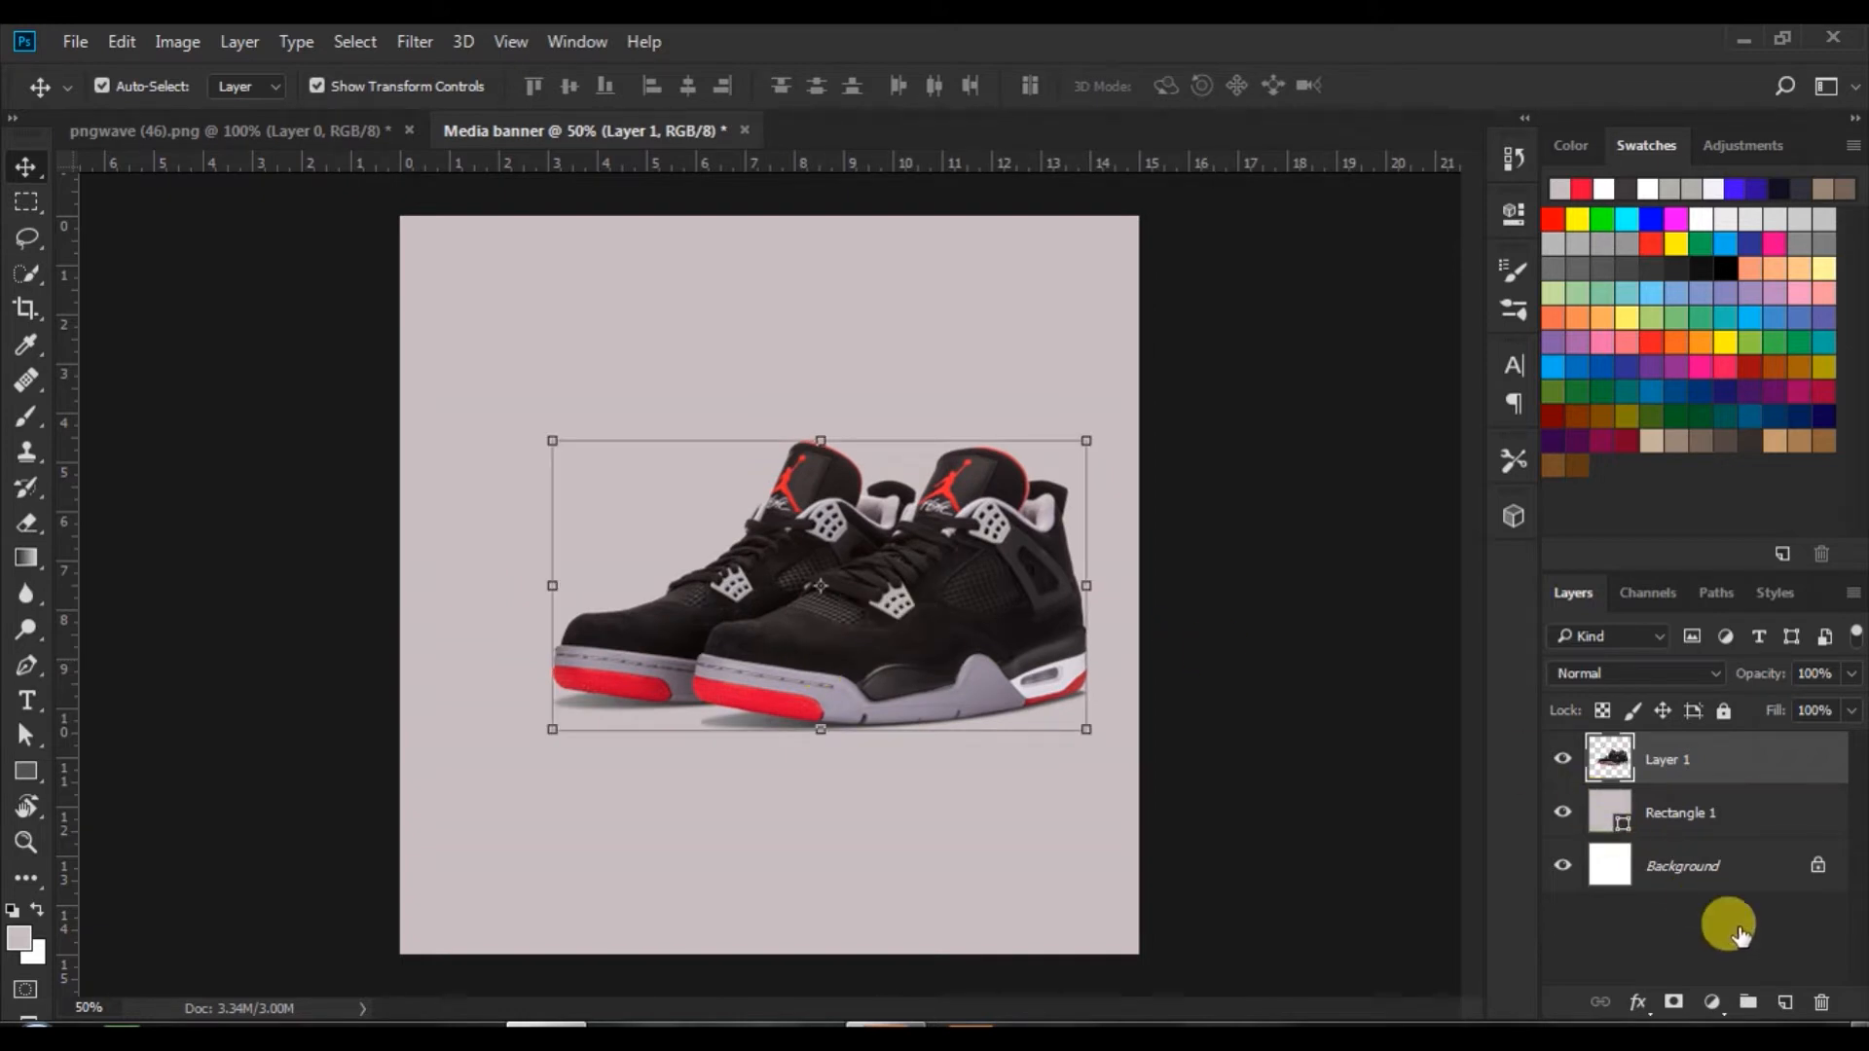
- Add a new layer directly above the background rectangle and set the foreground colour to near-white f7f3f4
left_click(1581, 810)
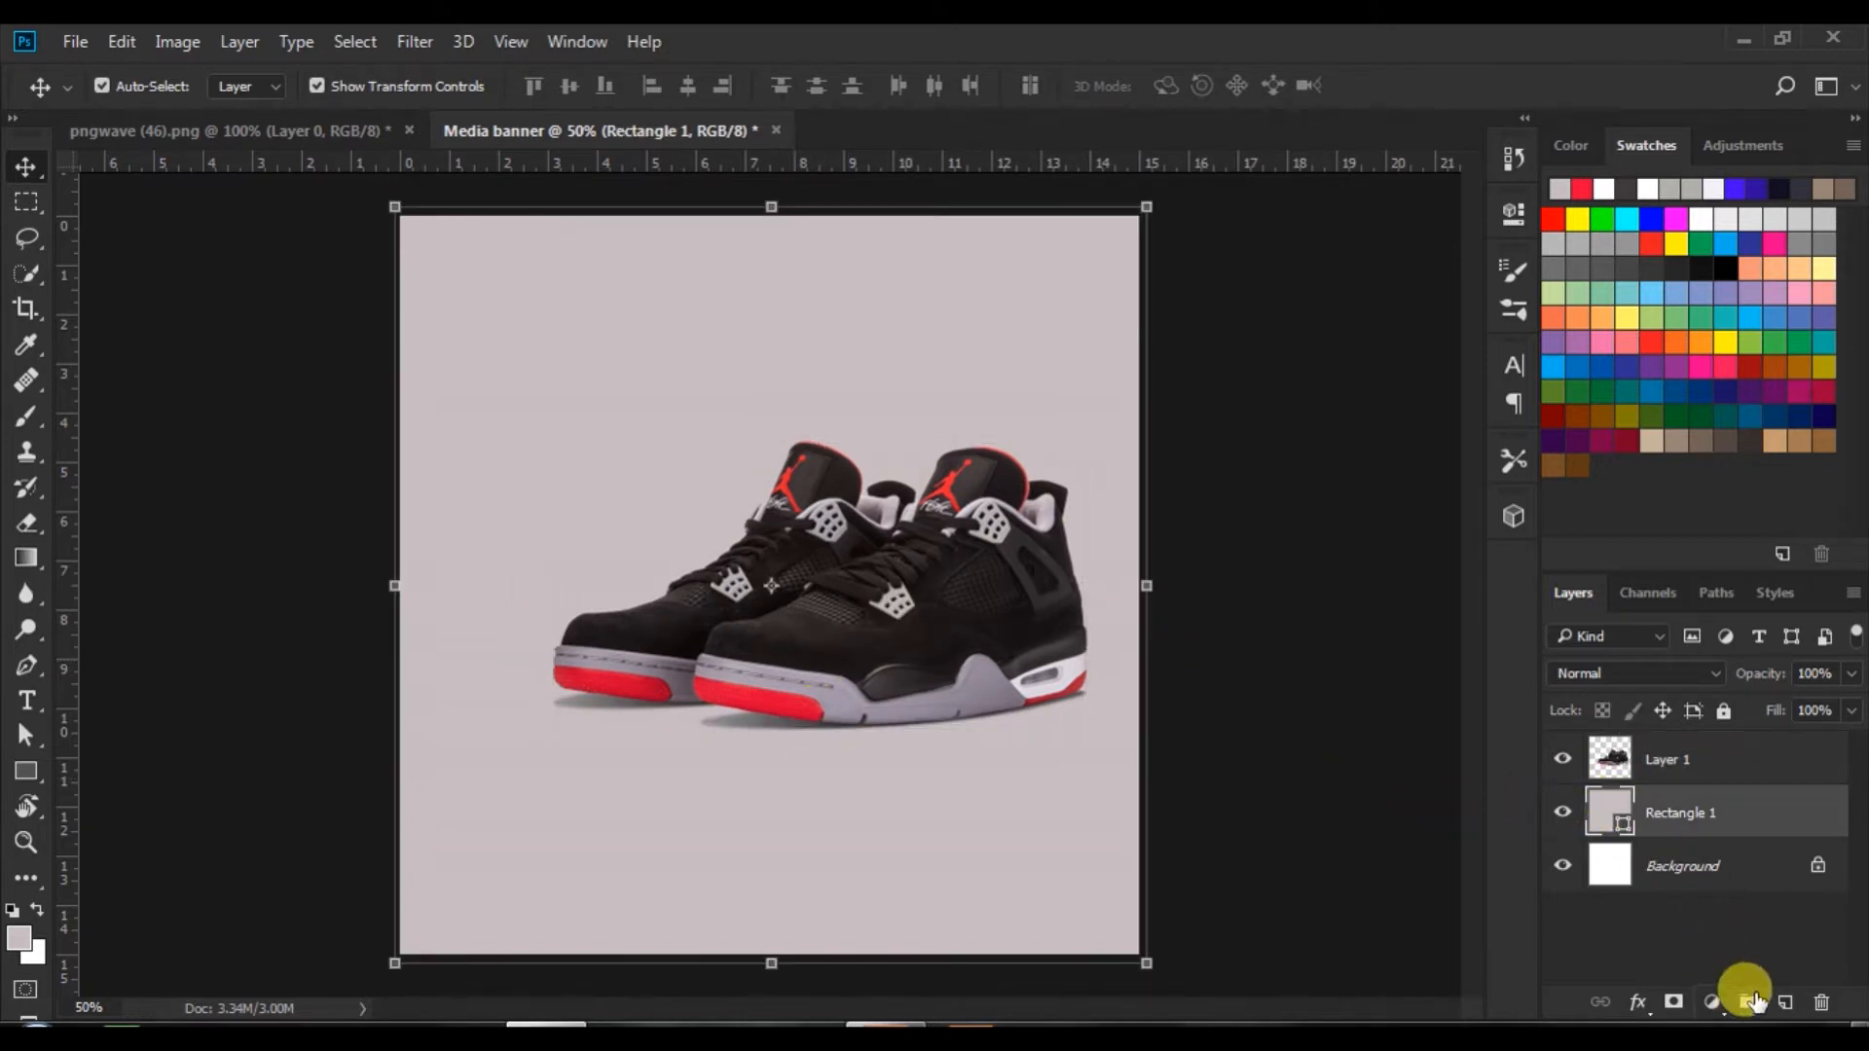
left_click(1783, 1003)
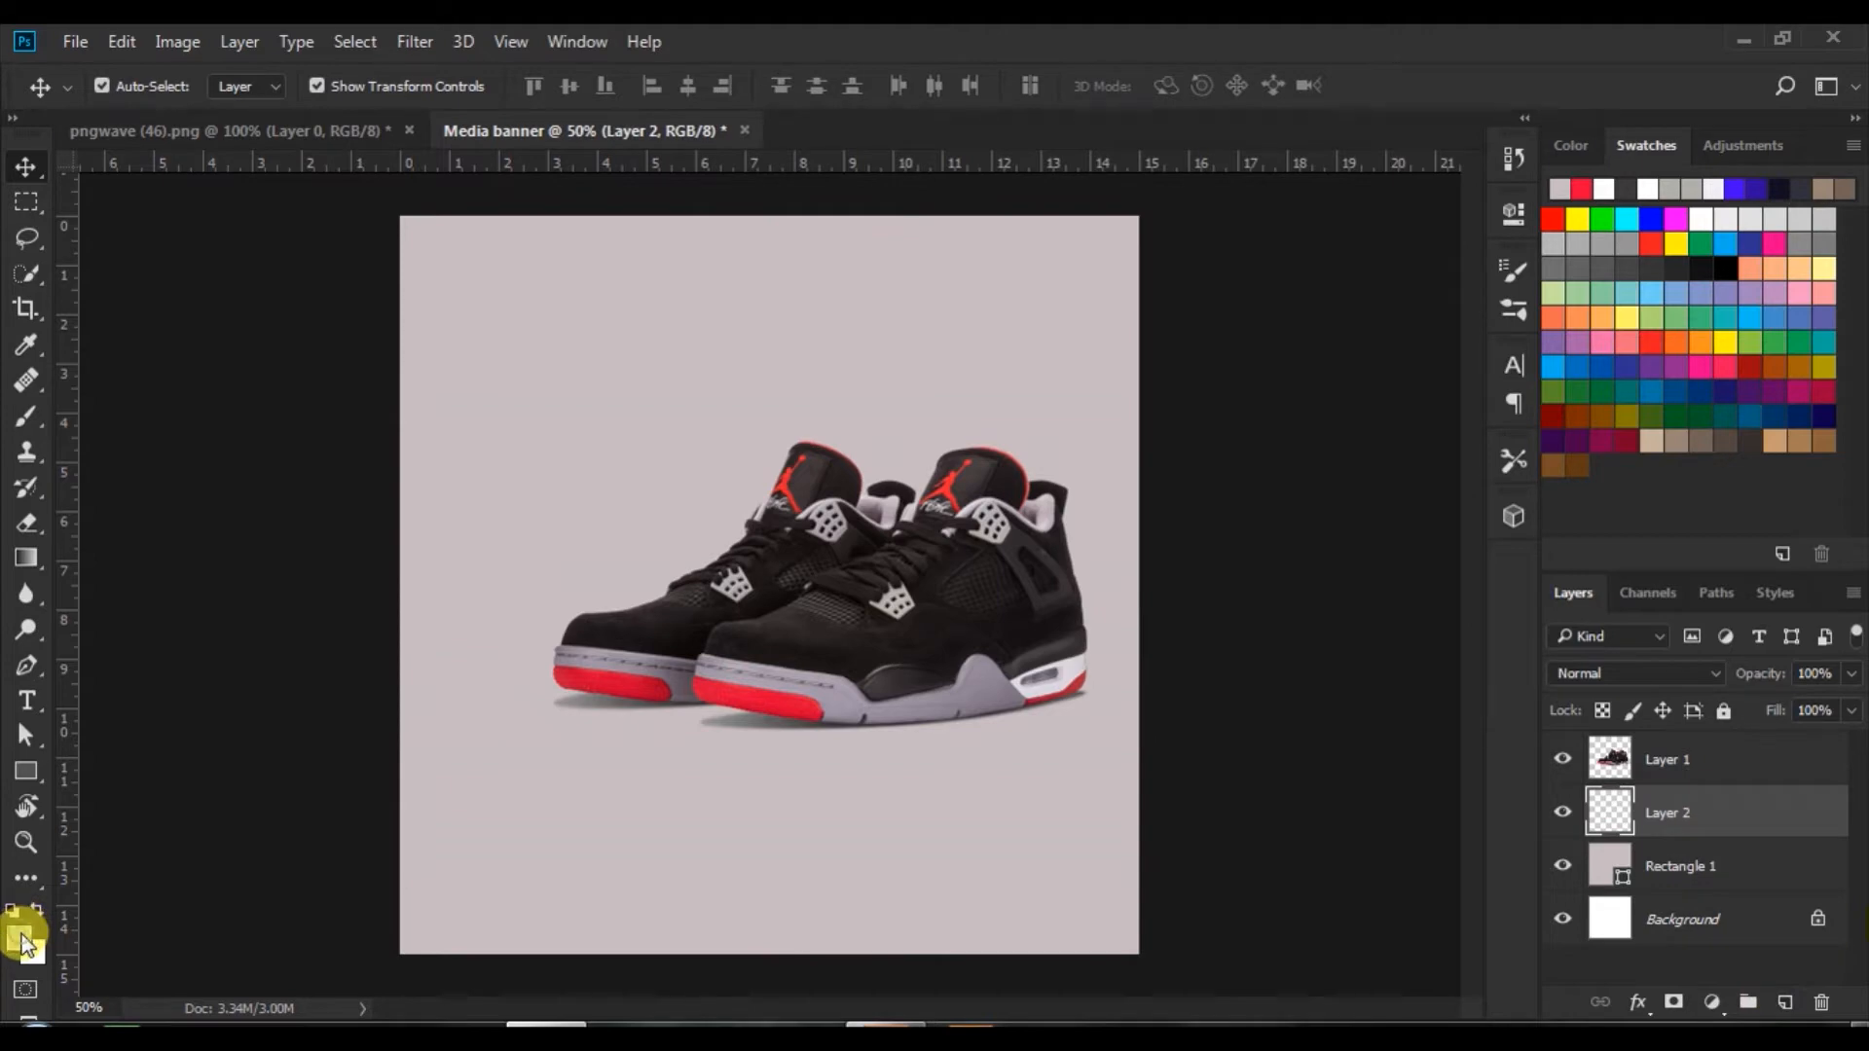
left_click(21, 938)
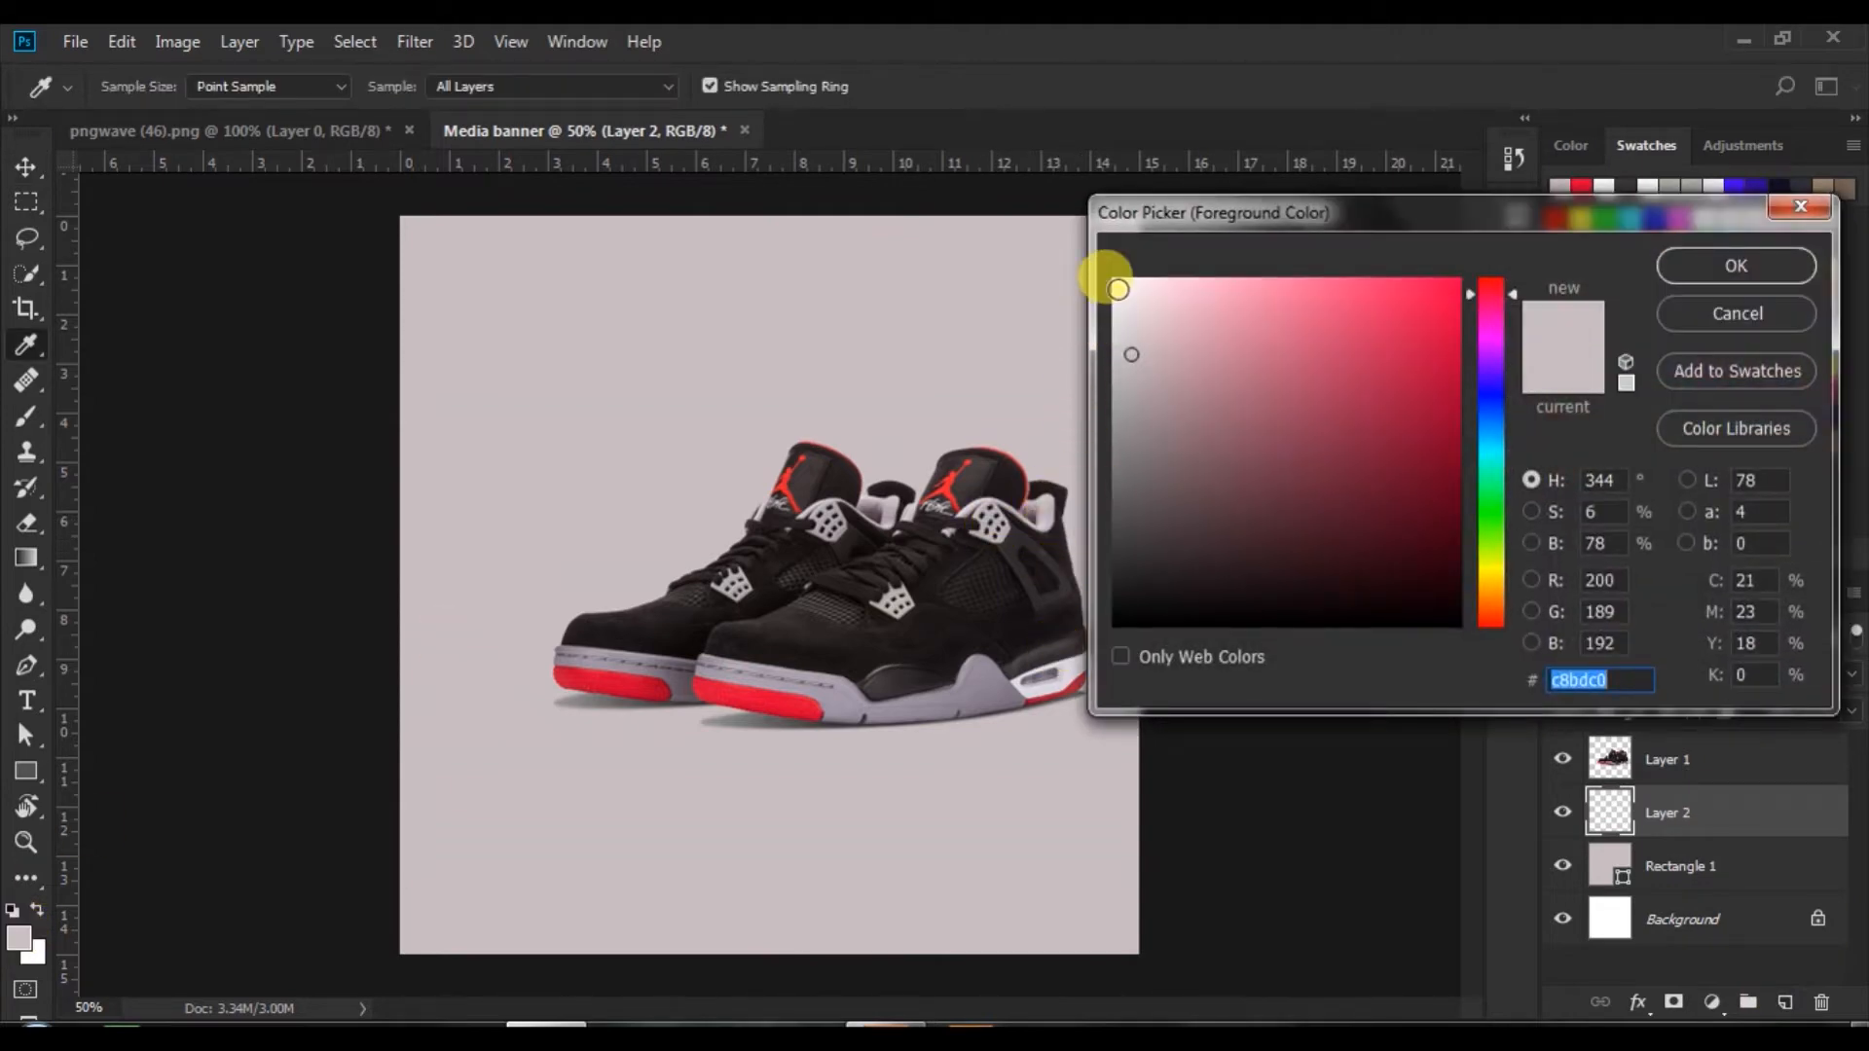
left_click(1117, 289)
left_click(1735, 265)
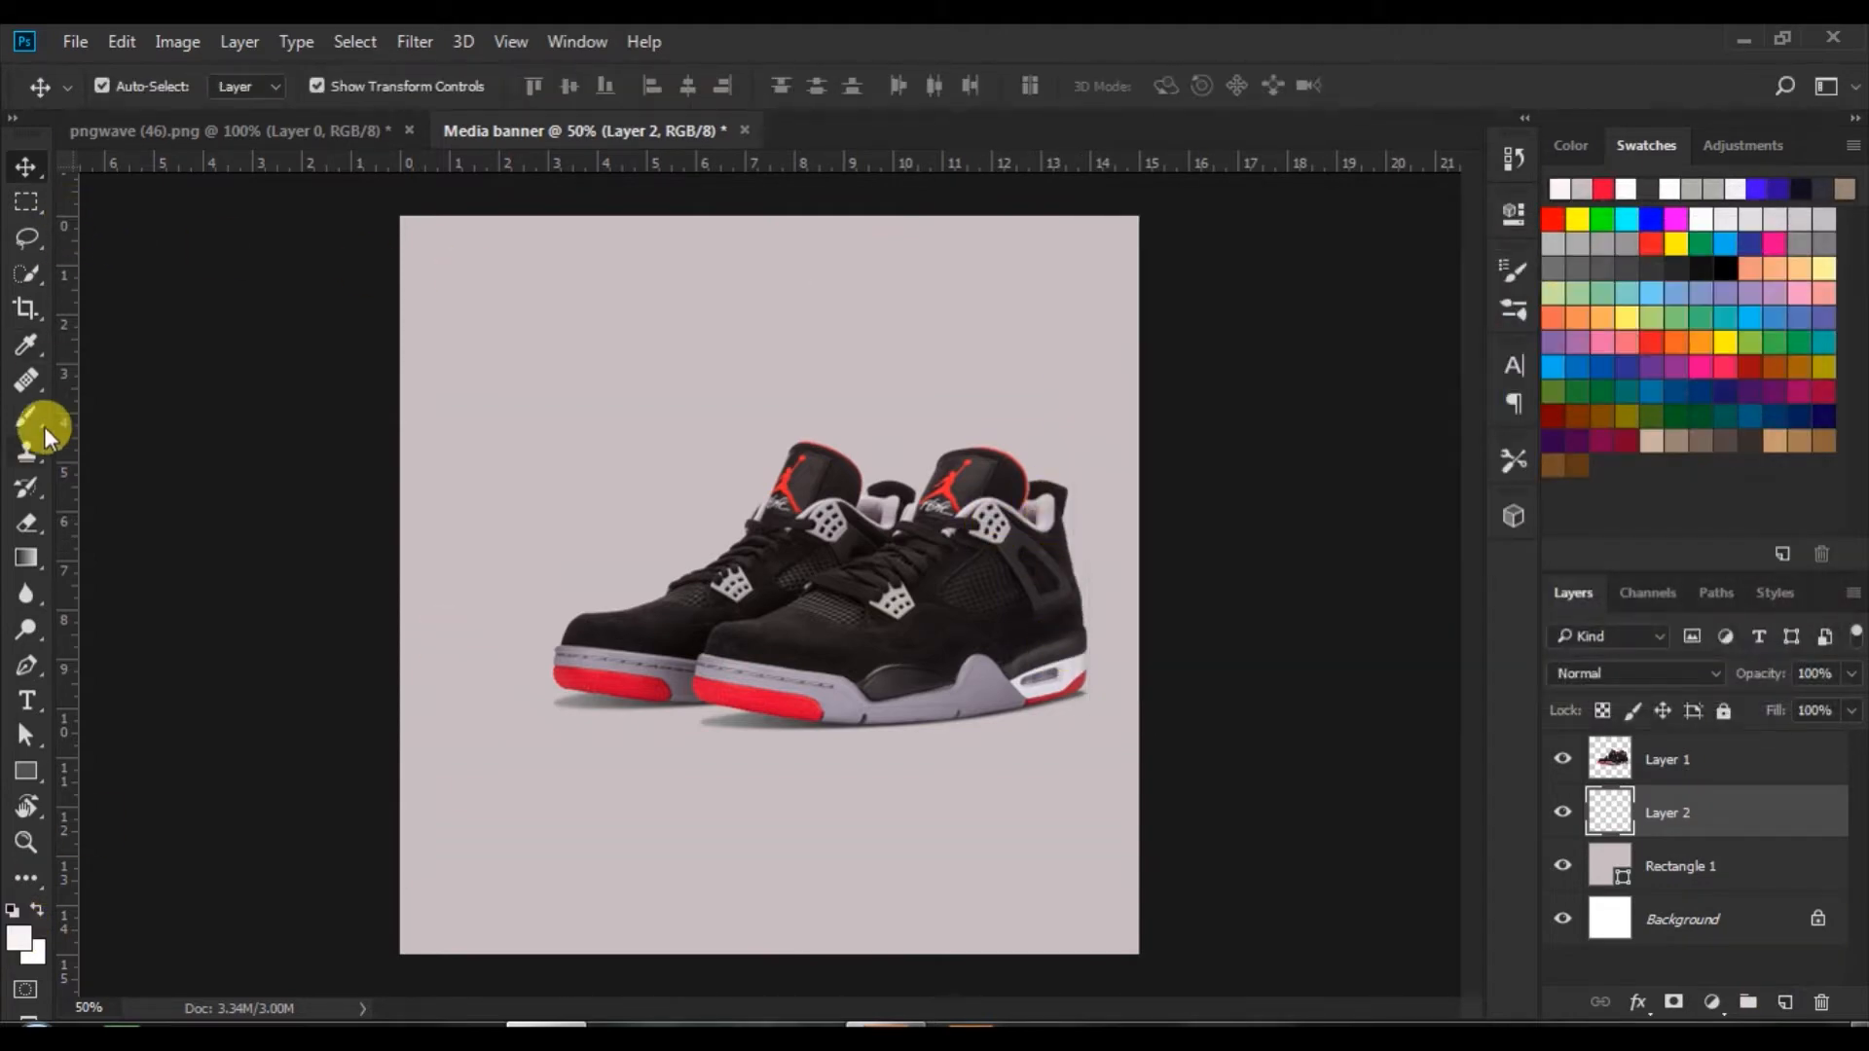
- Activate the Brush tool with a soft round brush from the presets
left_click(44, 426)
left_click(142, 86)
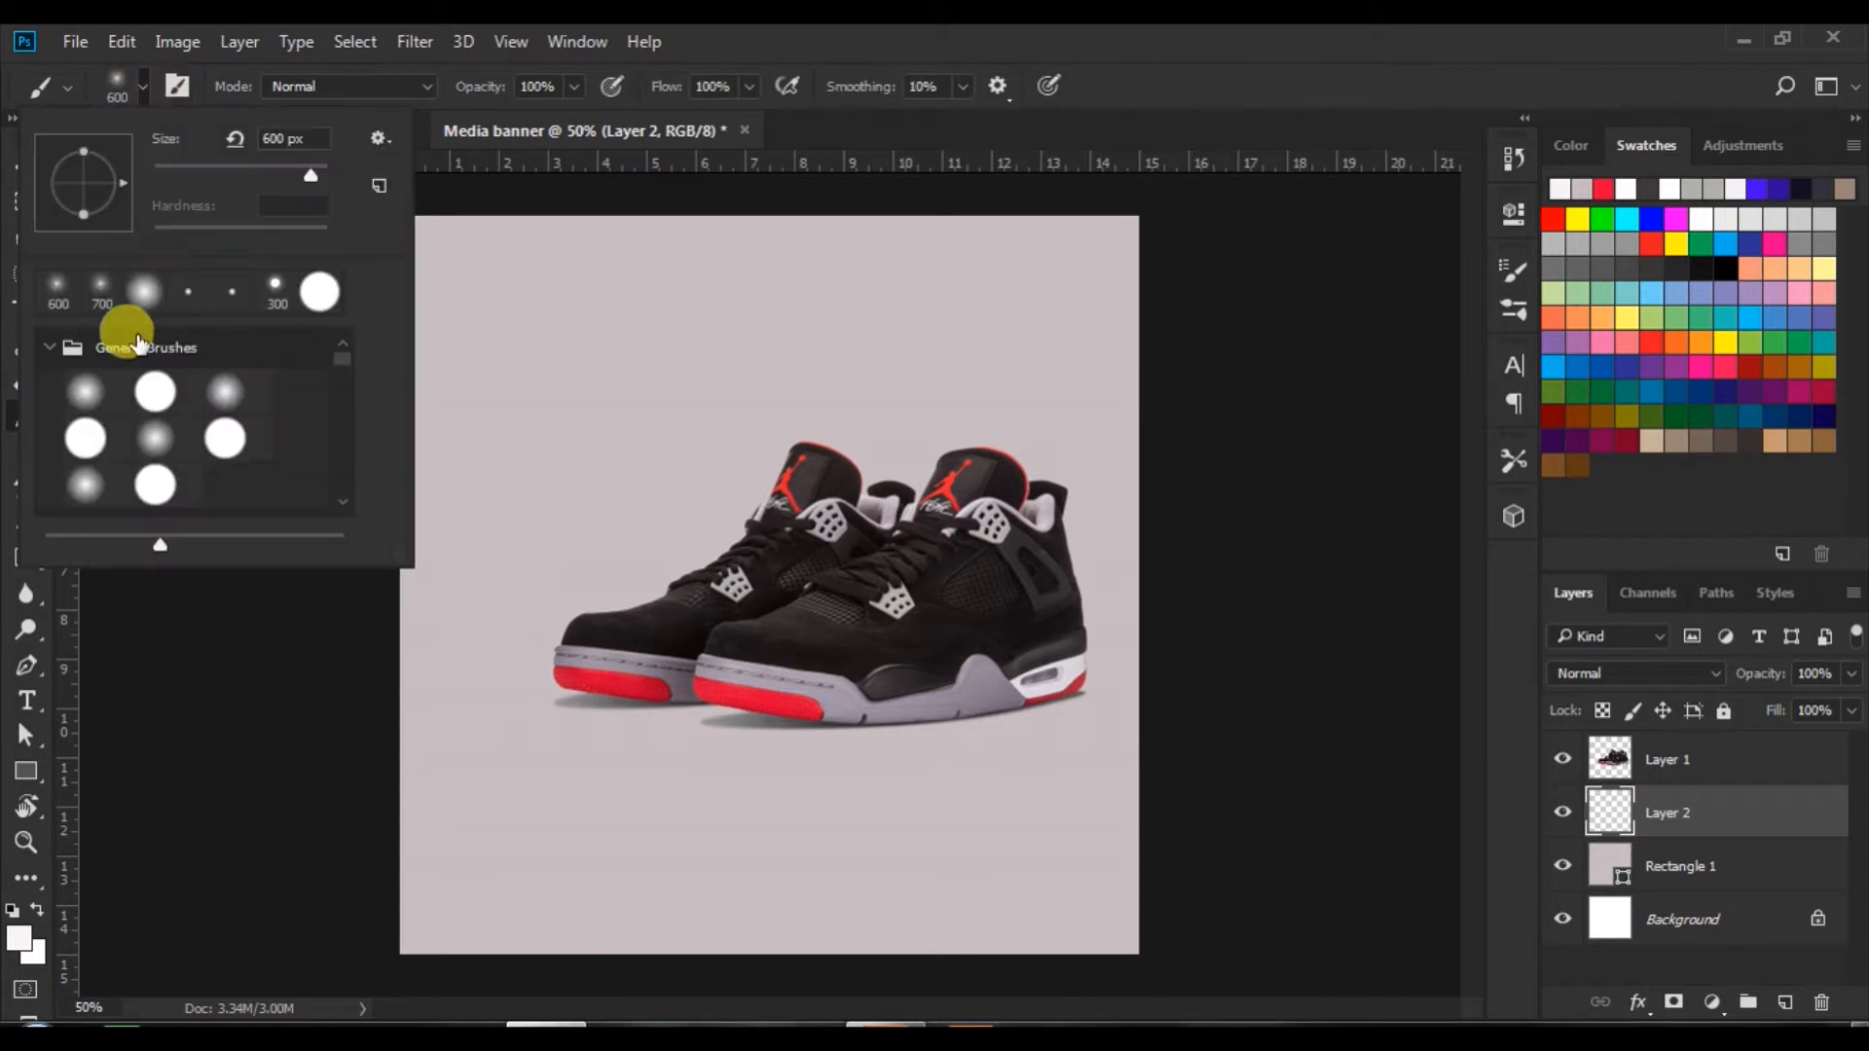
left_click(93, 399)
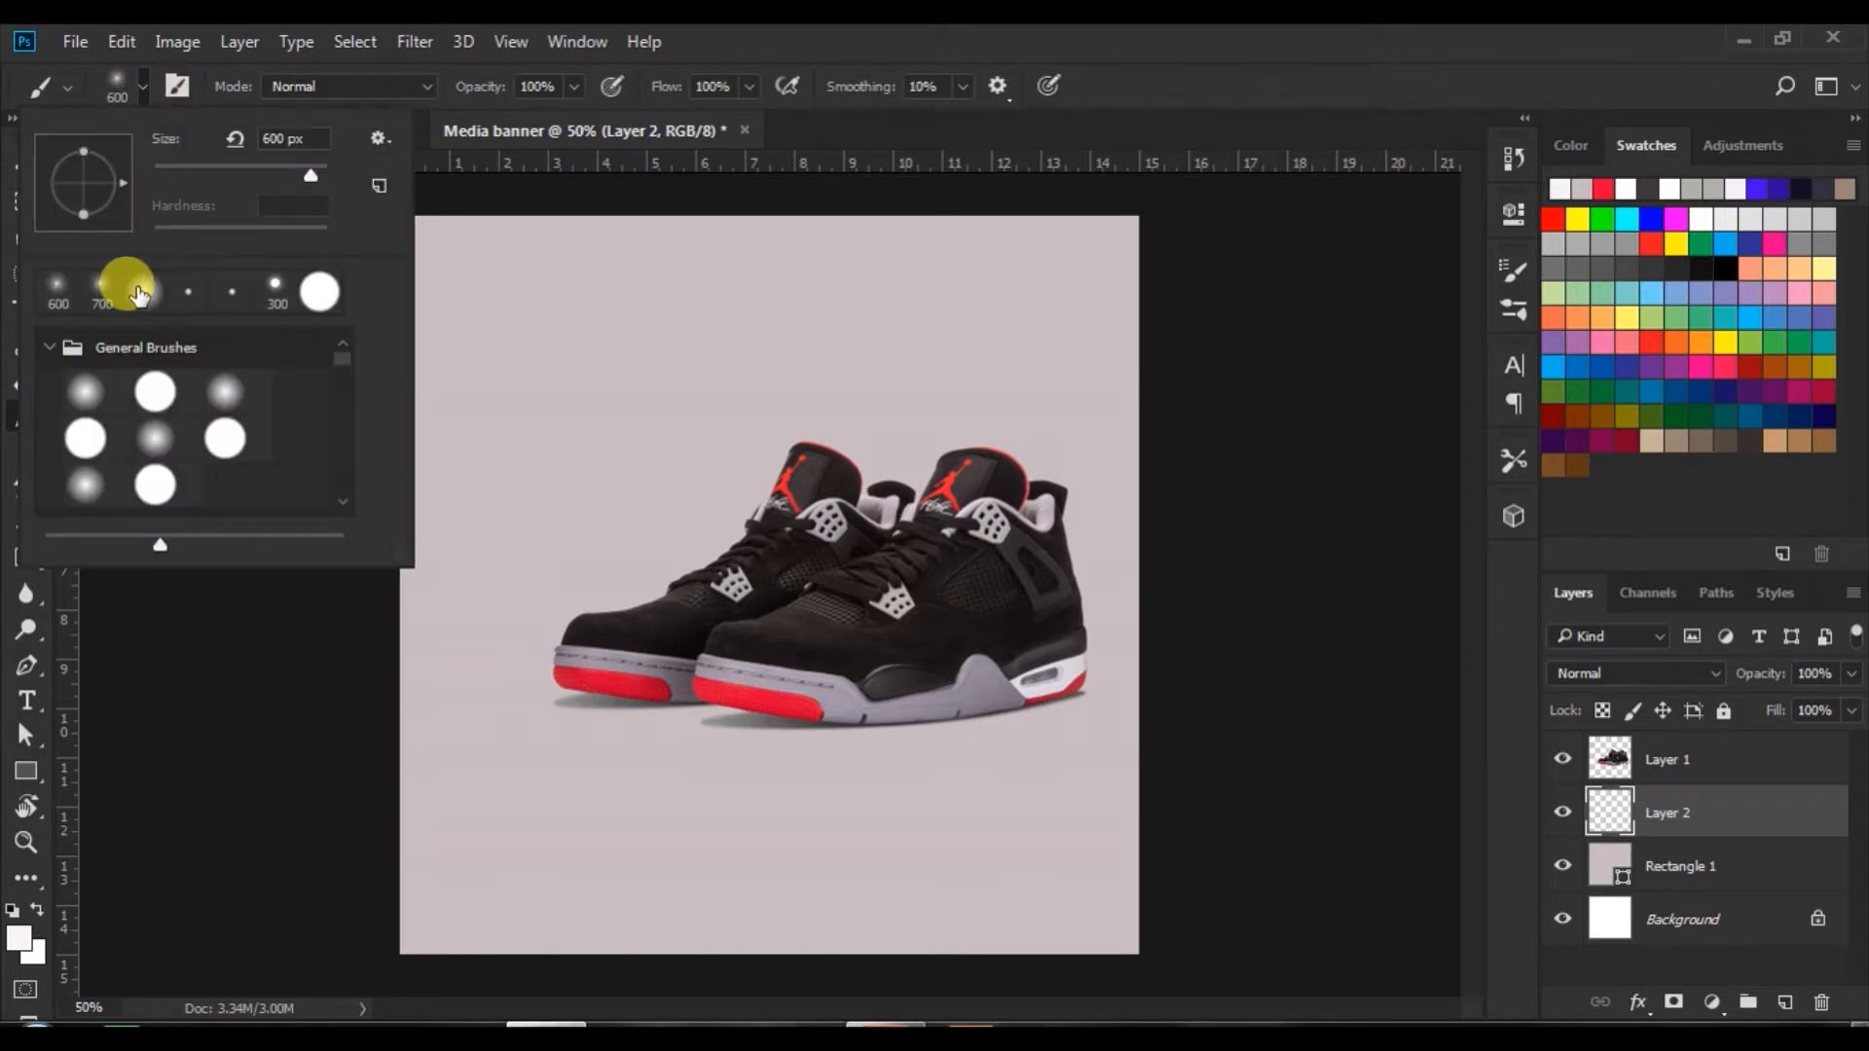
left_click(125, 88)
key("bracketright")
key("bracketright")
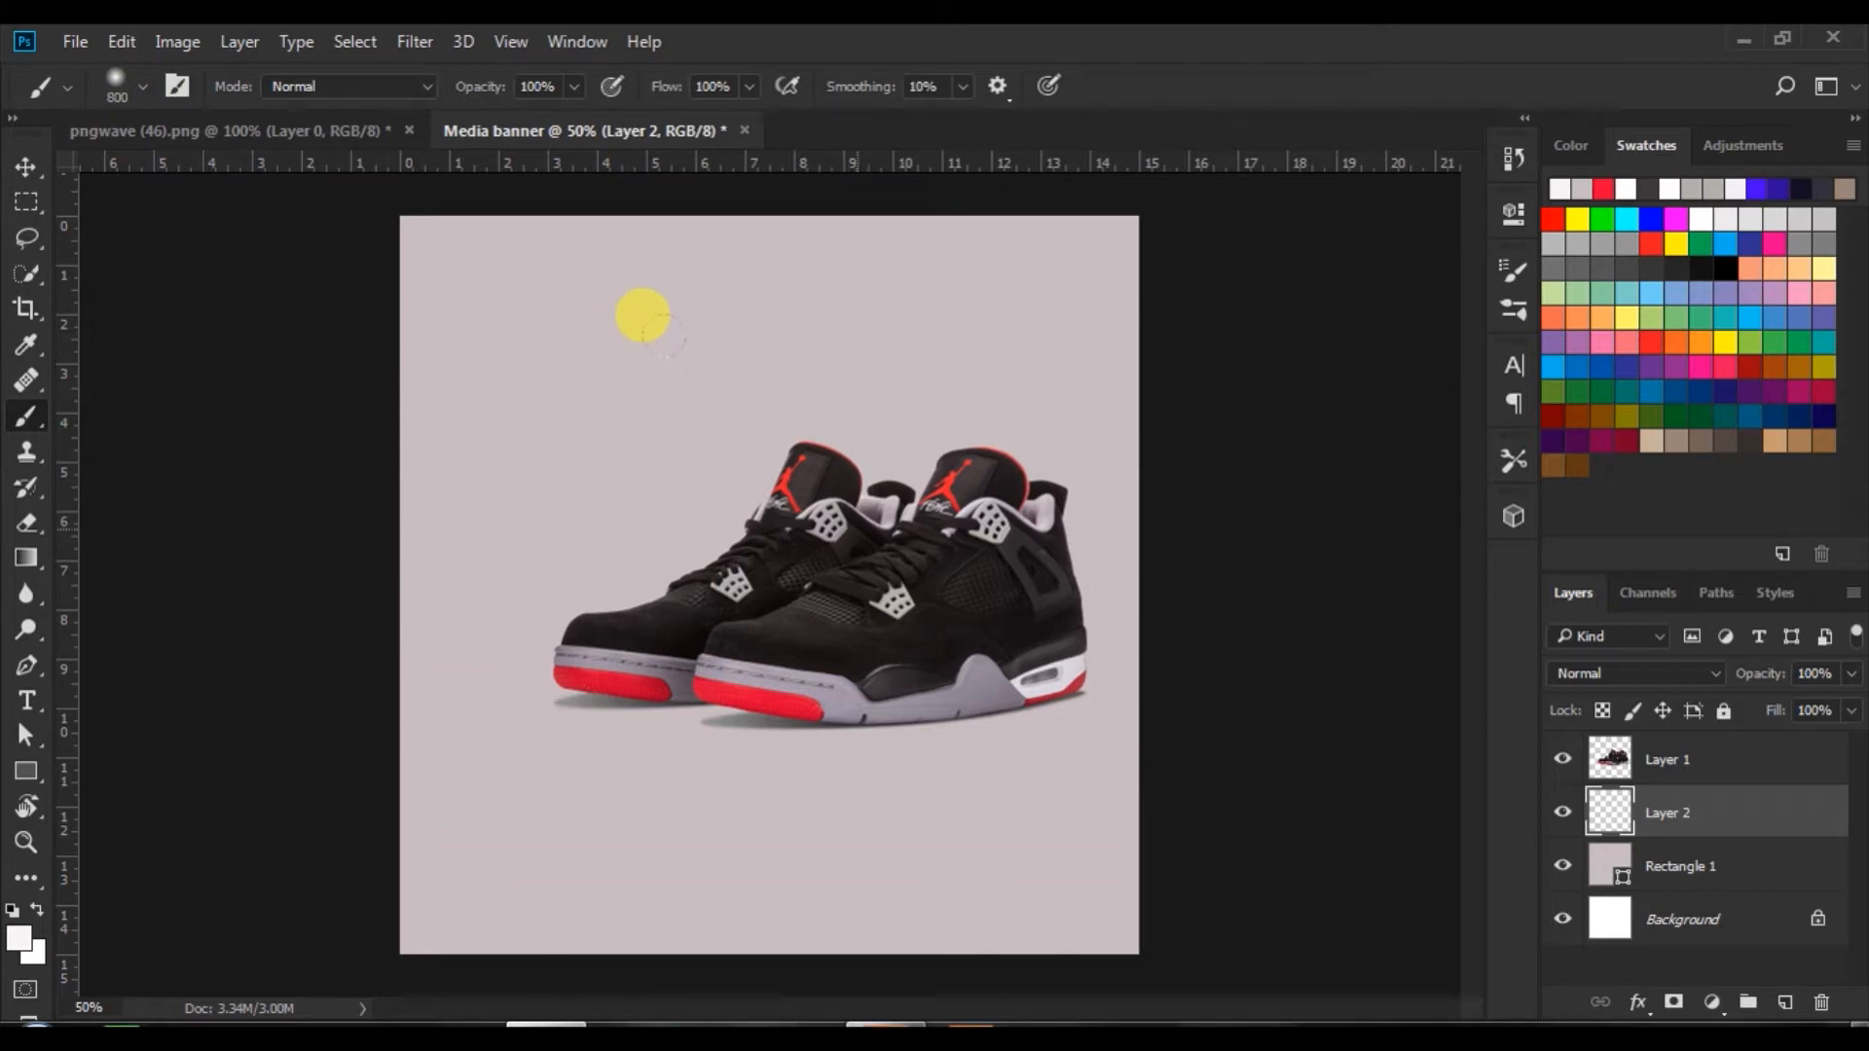
left_click(858, 529)
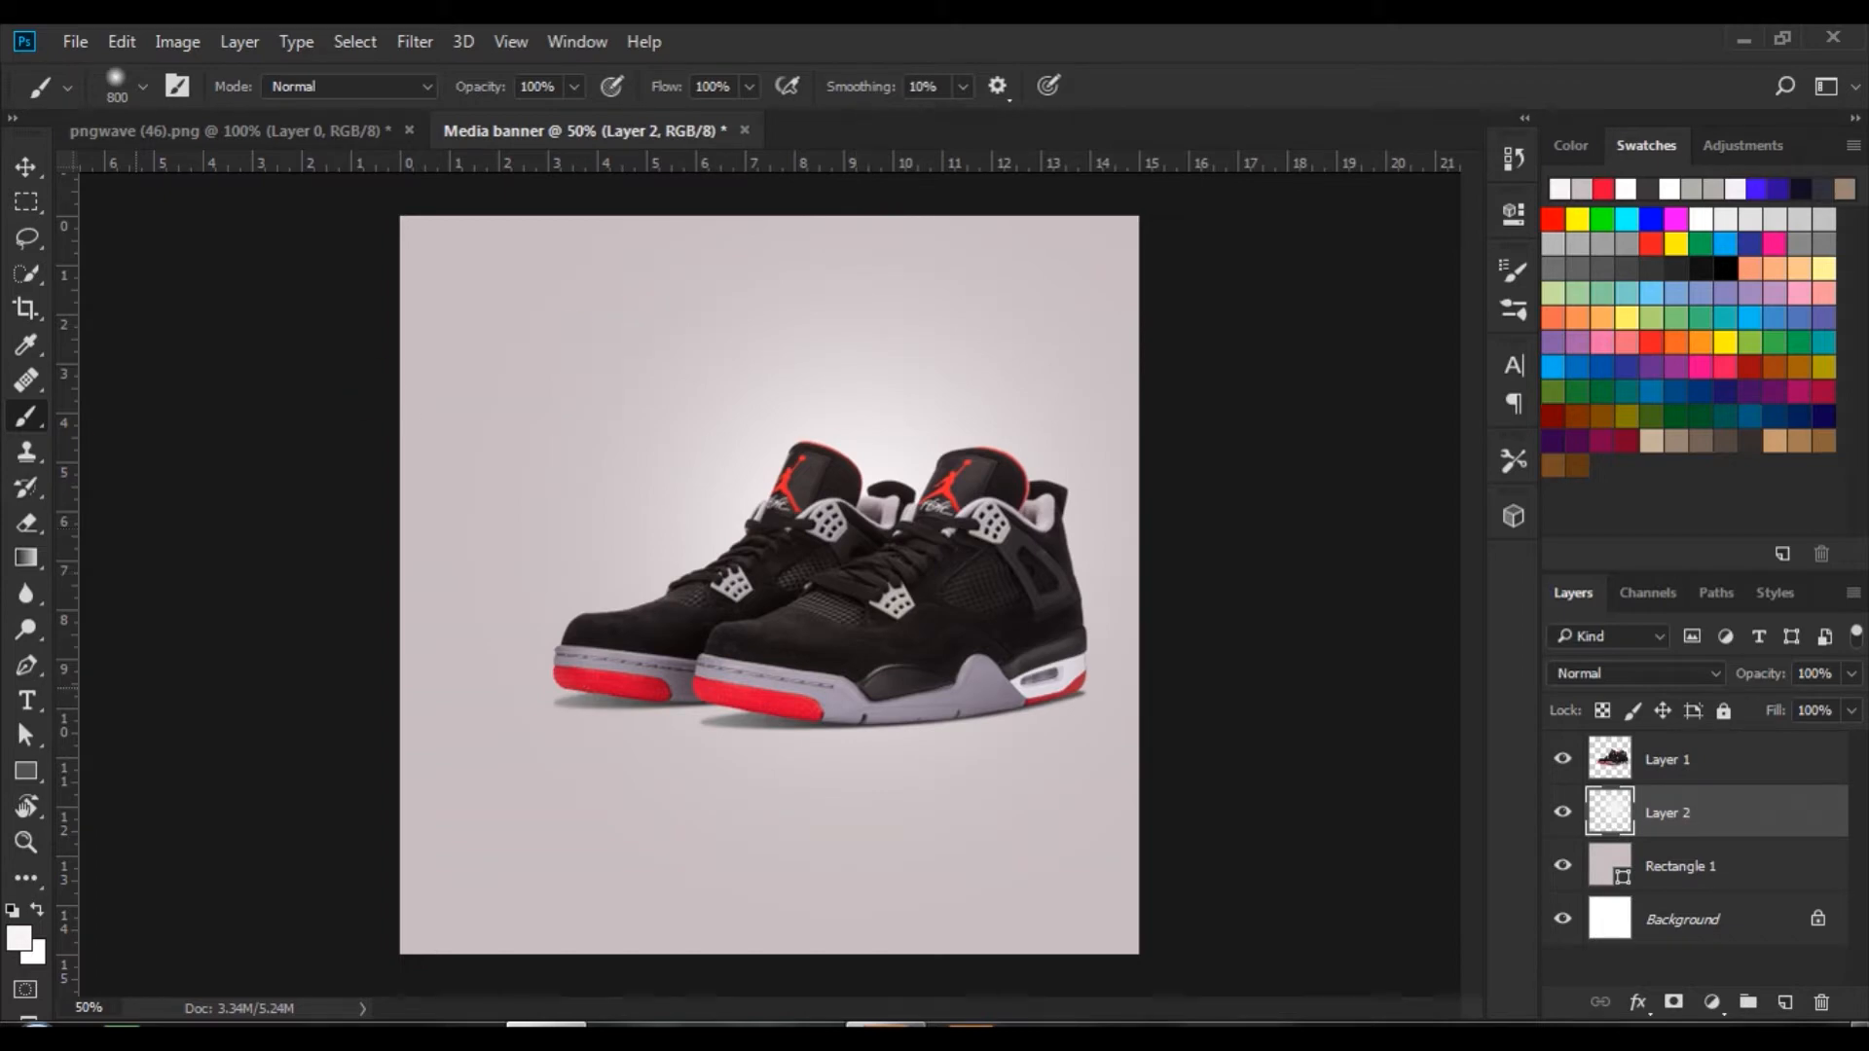
left_click(120, 42)
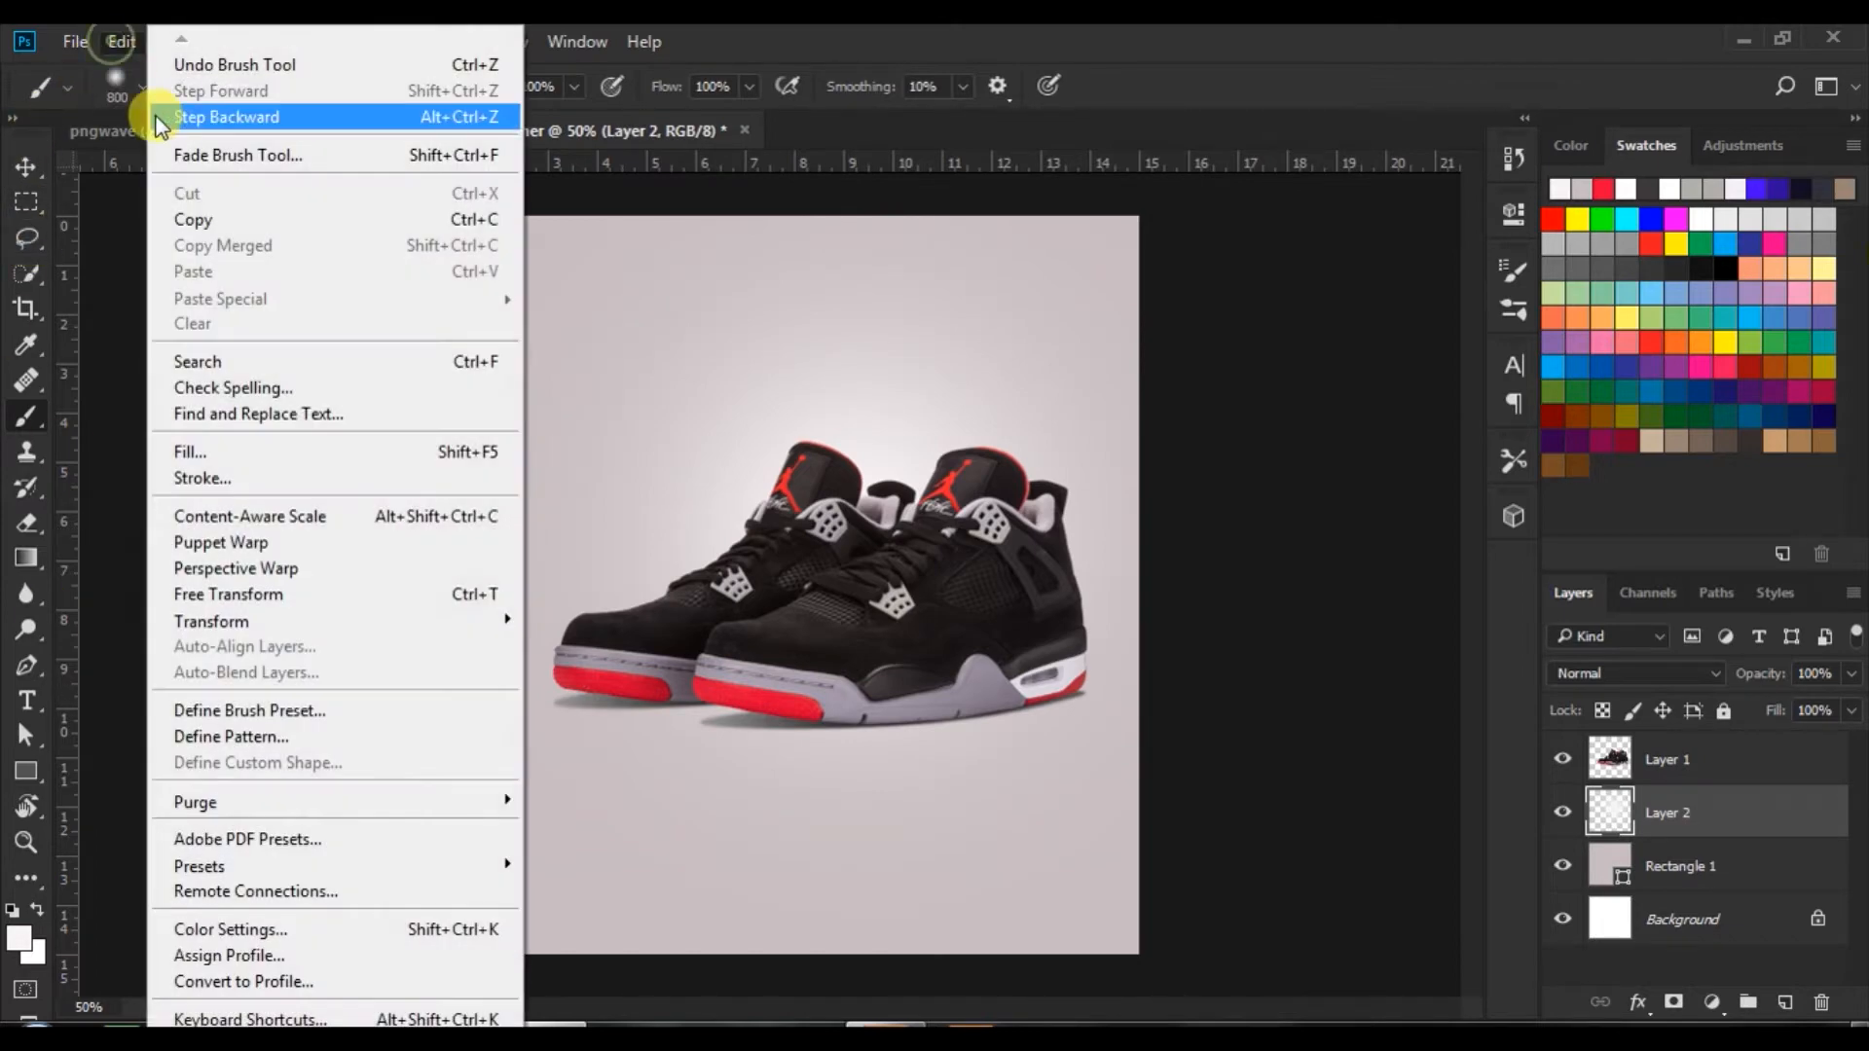
left_click(178, 112)
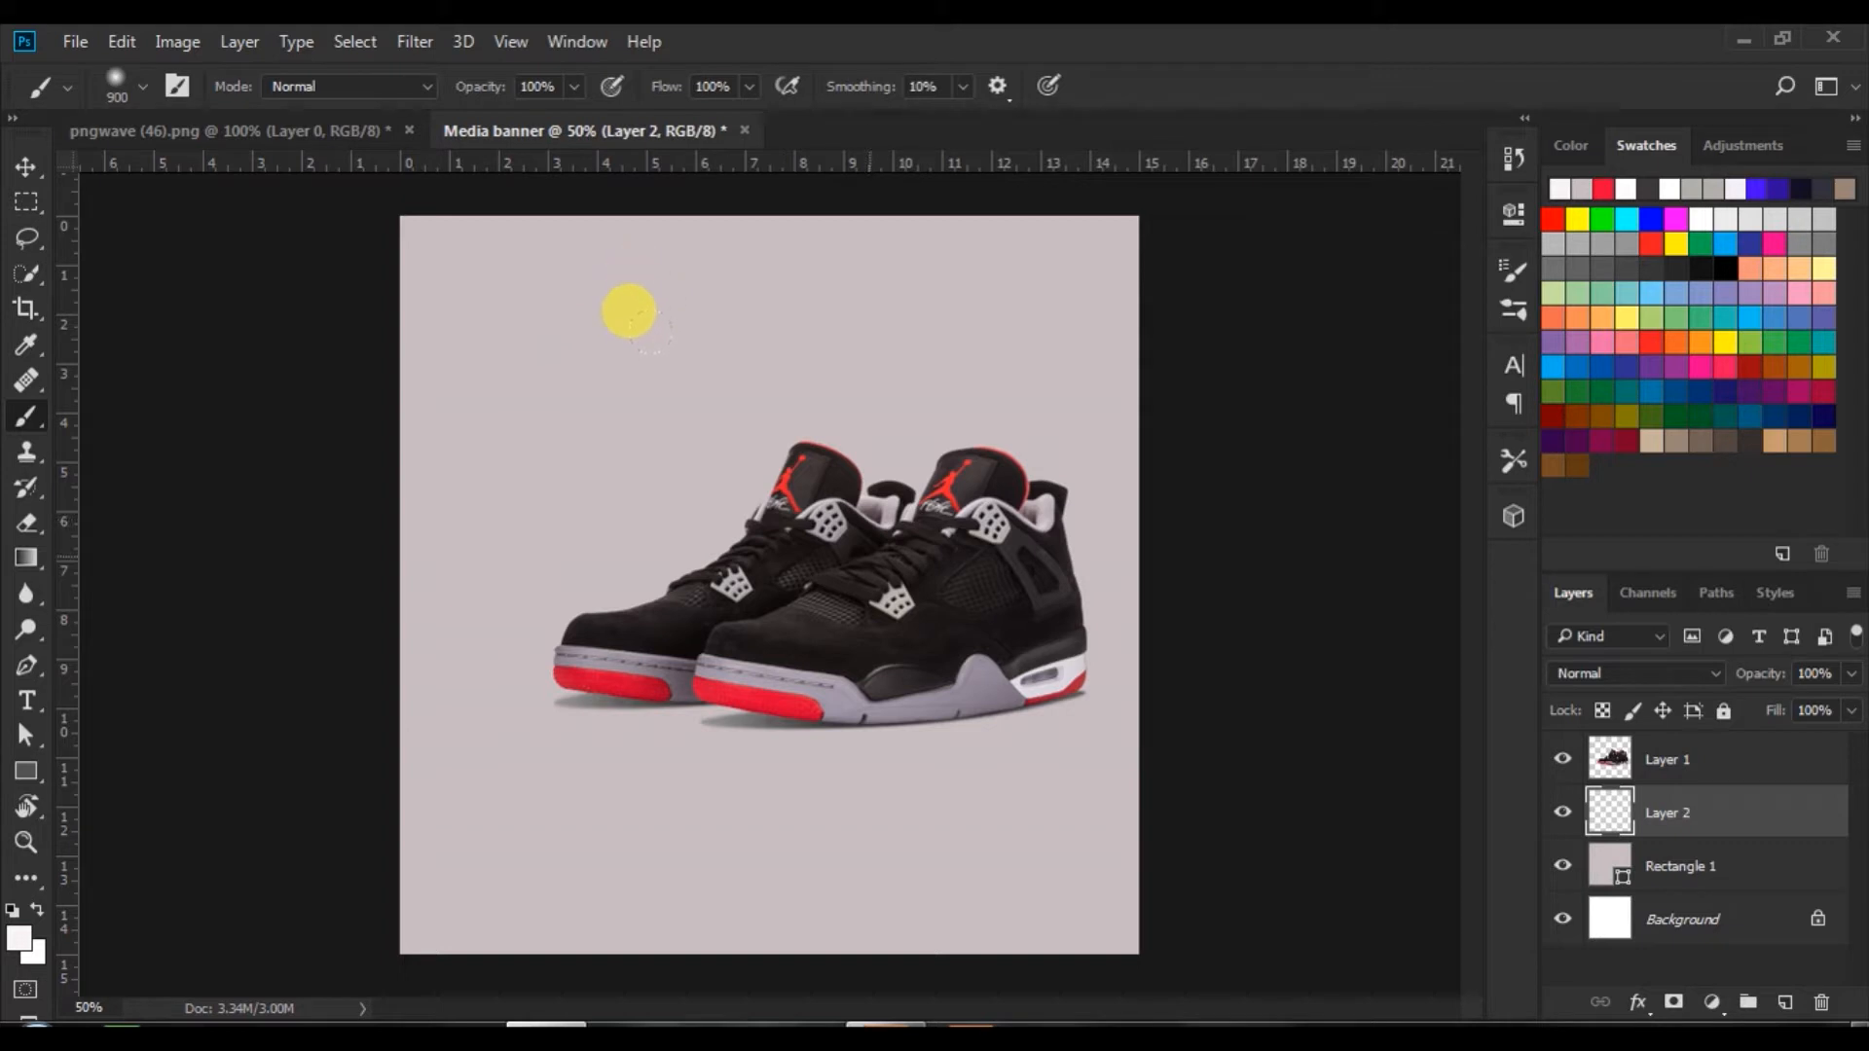
- Paint a single 900 px soft near-white glow behind the sneakers on the new layer
left_click(629, 309)
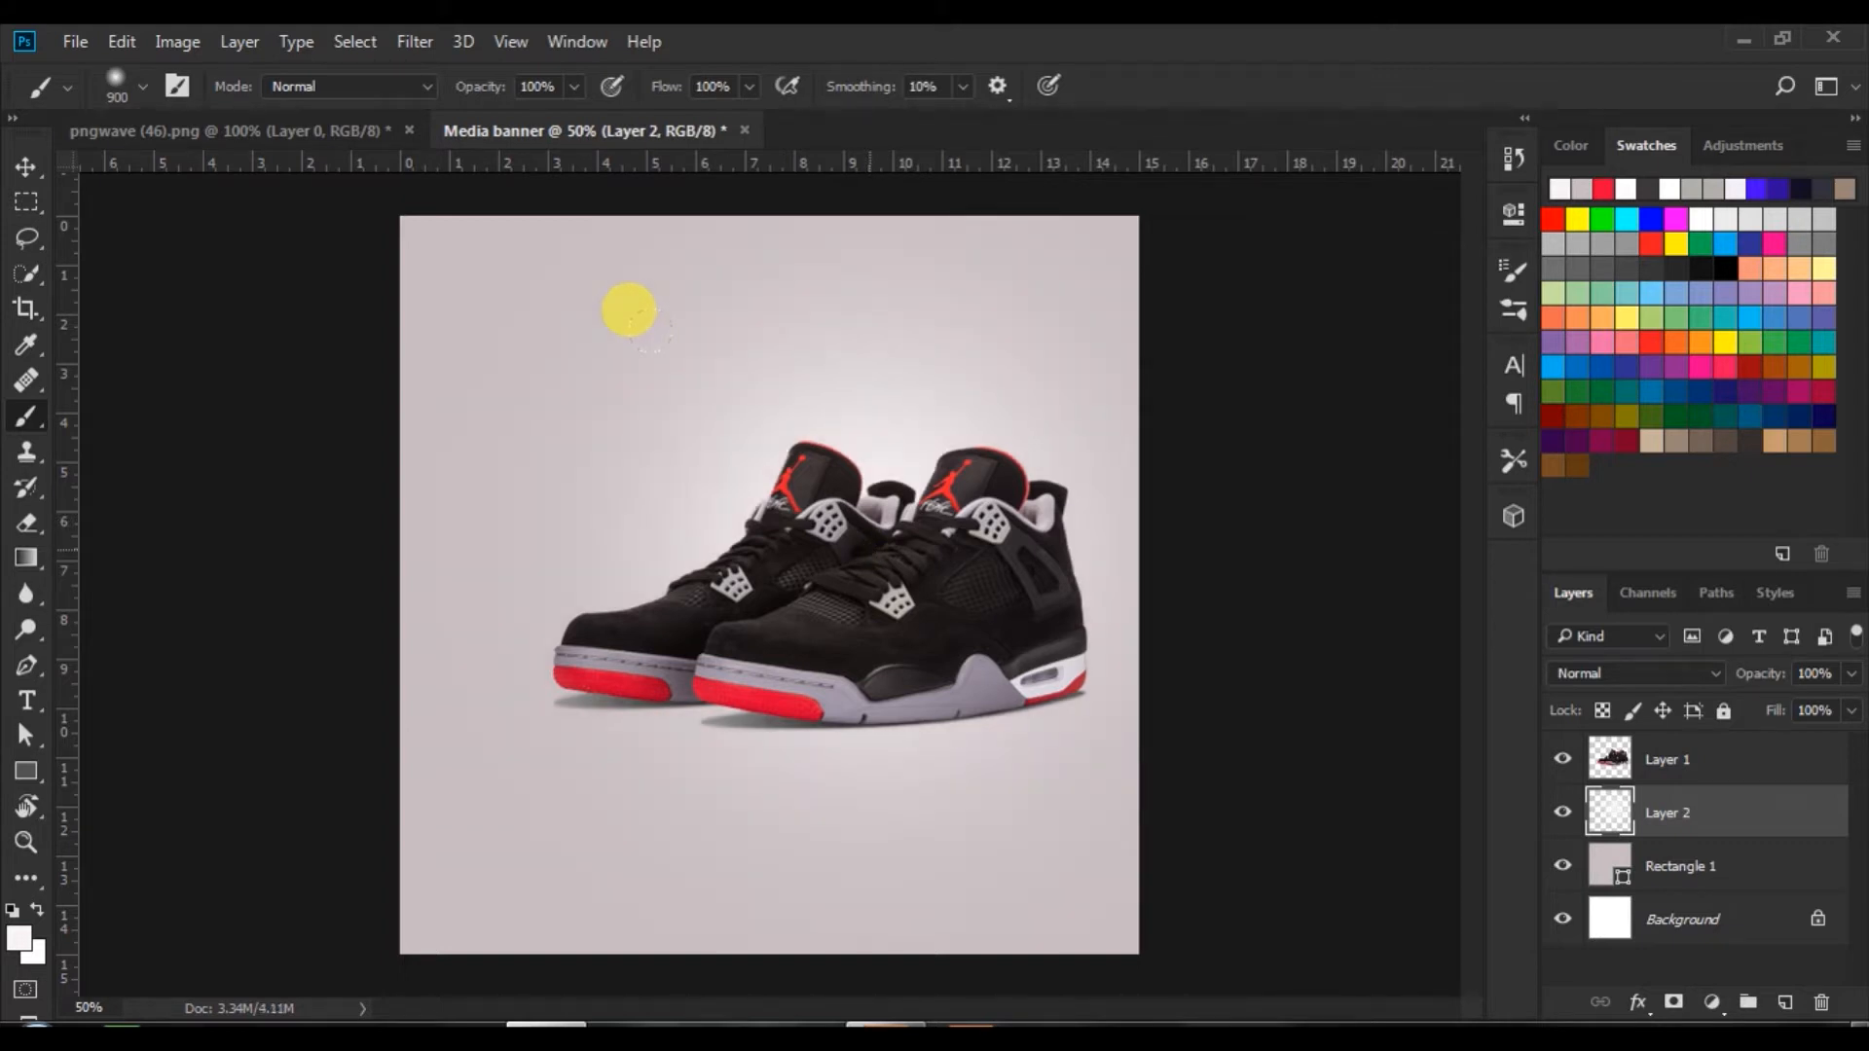
left_click(26, 165)
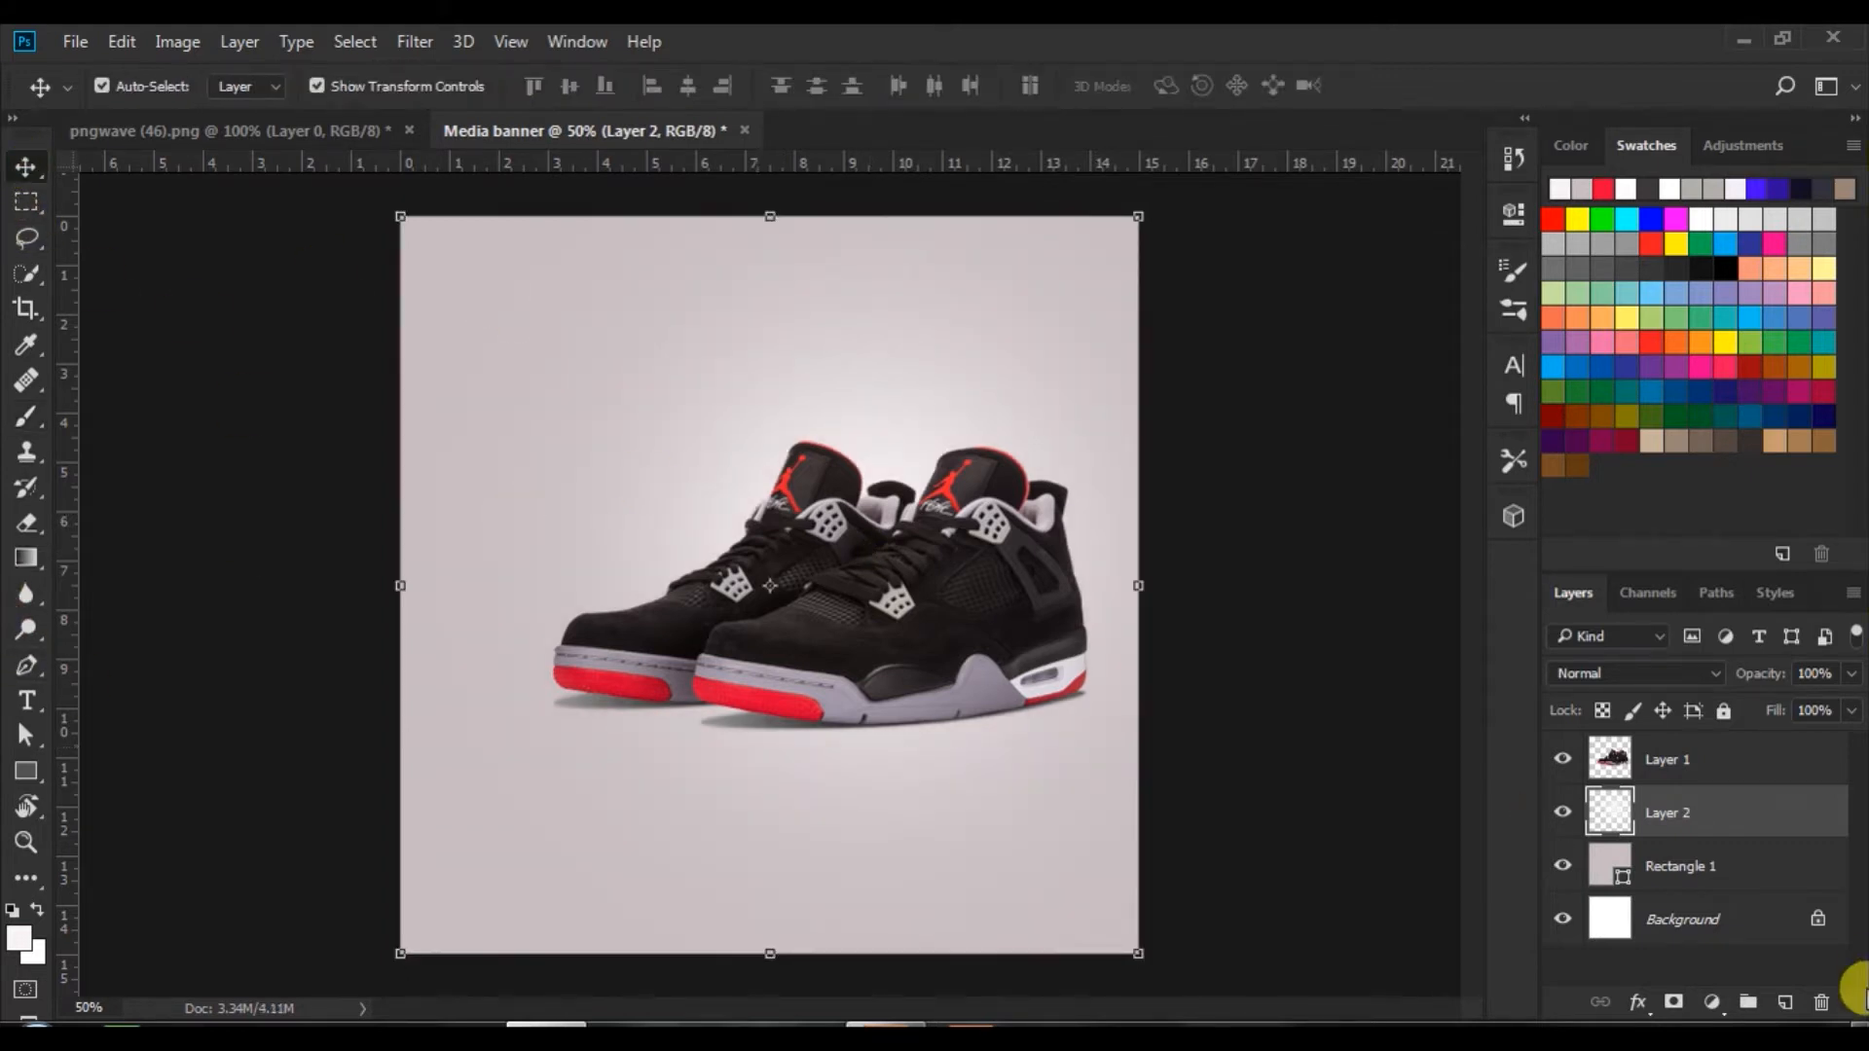
- Add another new layer above the glow and choose the 600 px halftone-dot brush
left_click(1787, 1002)
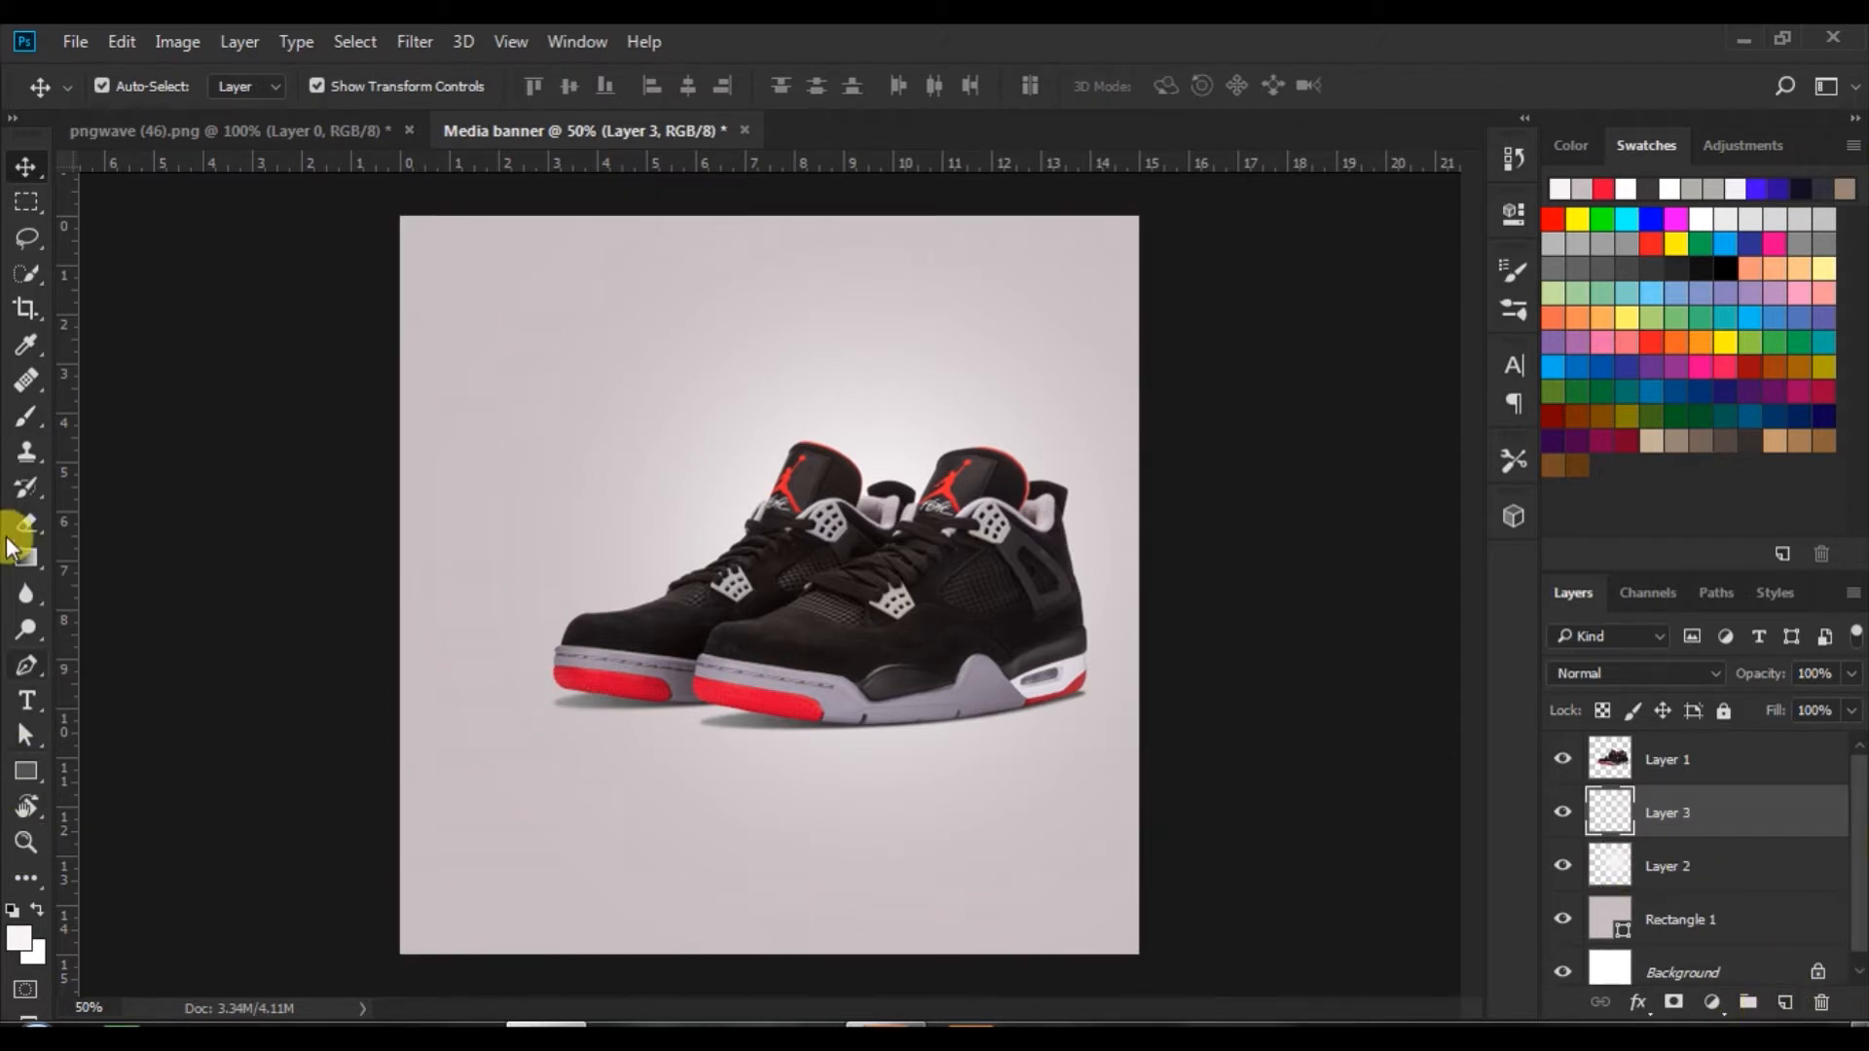
left_click(23, 425)
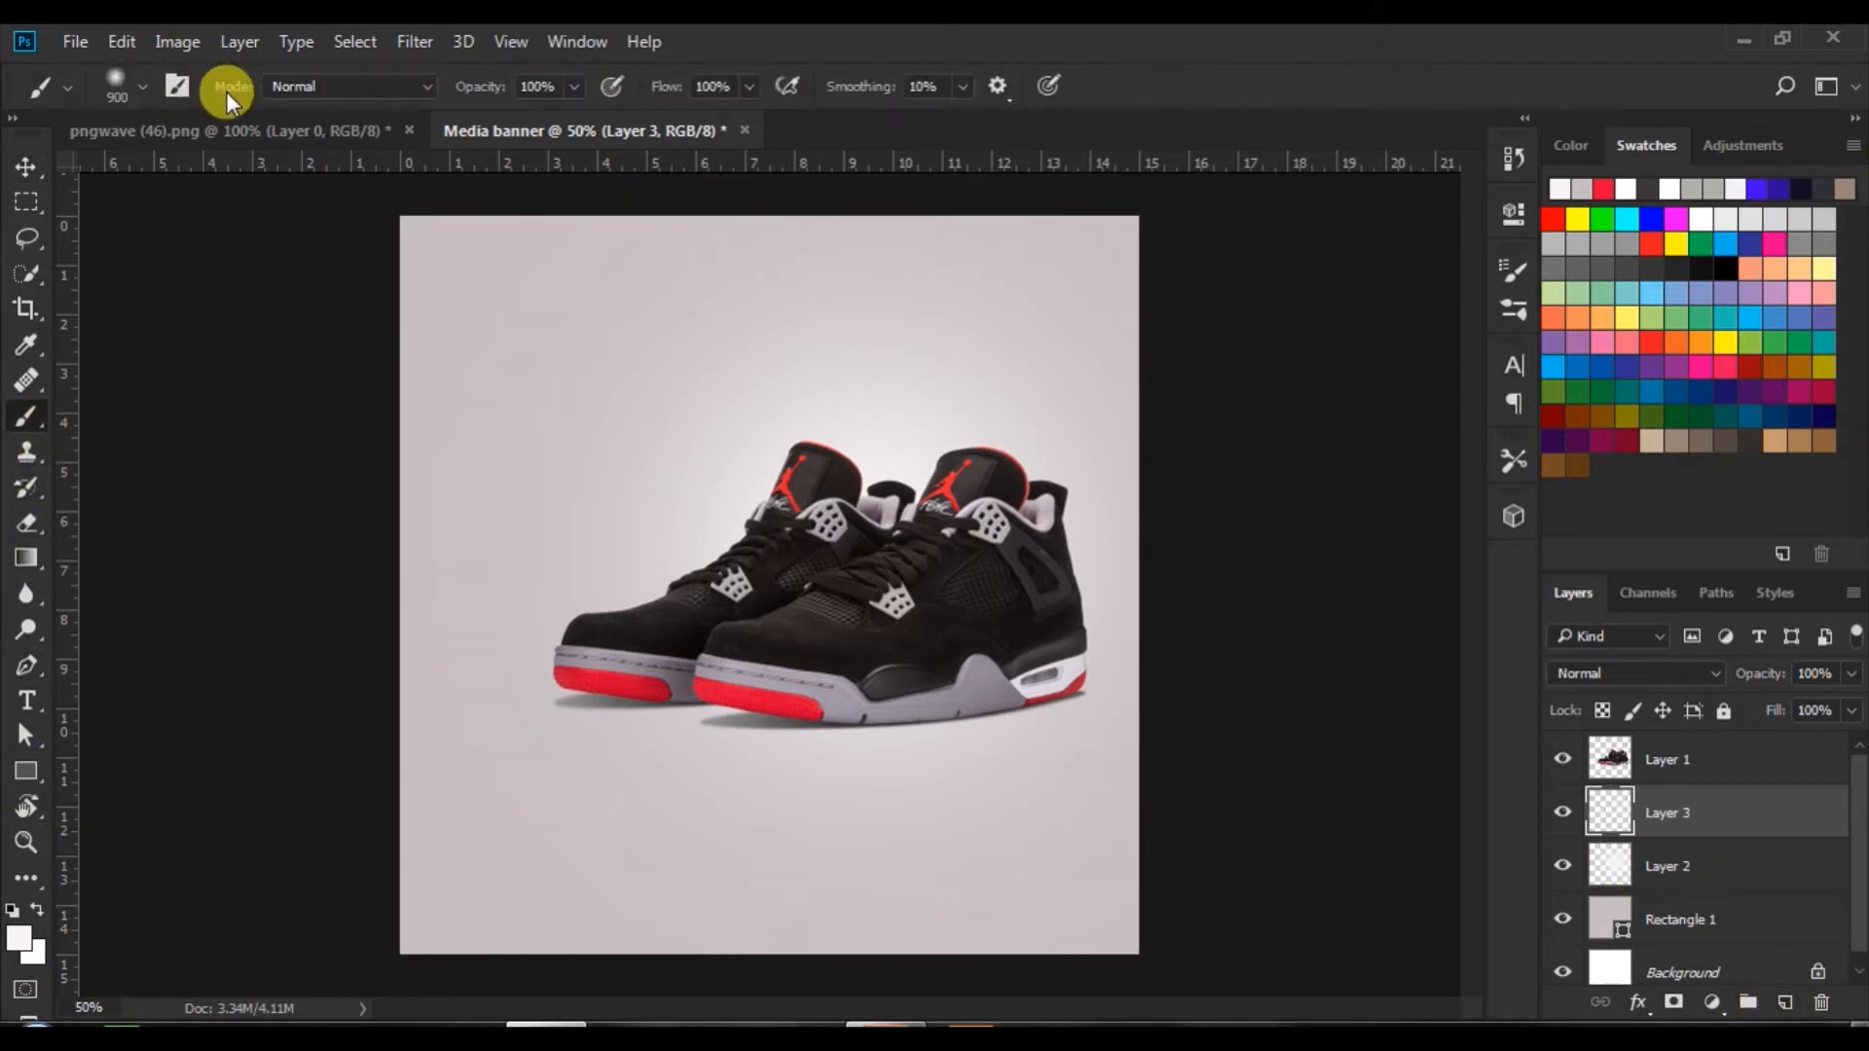
left_click(137, 86)
left_click(107, 284)
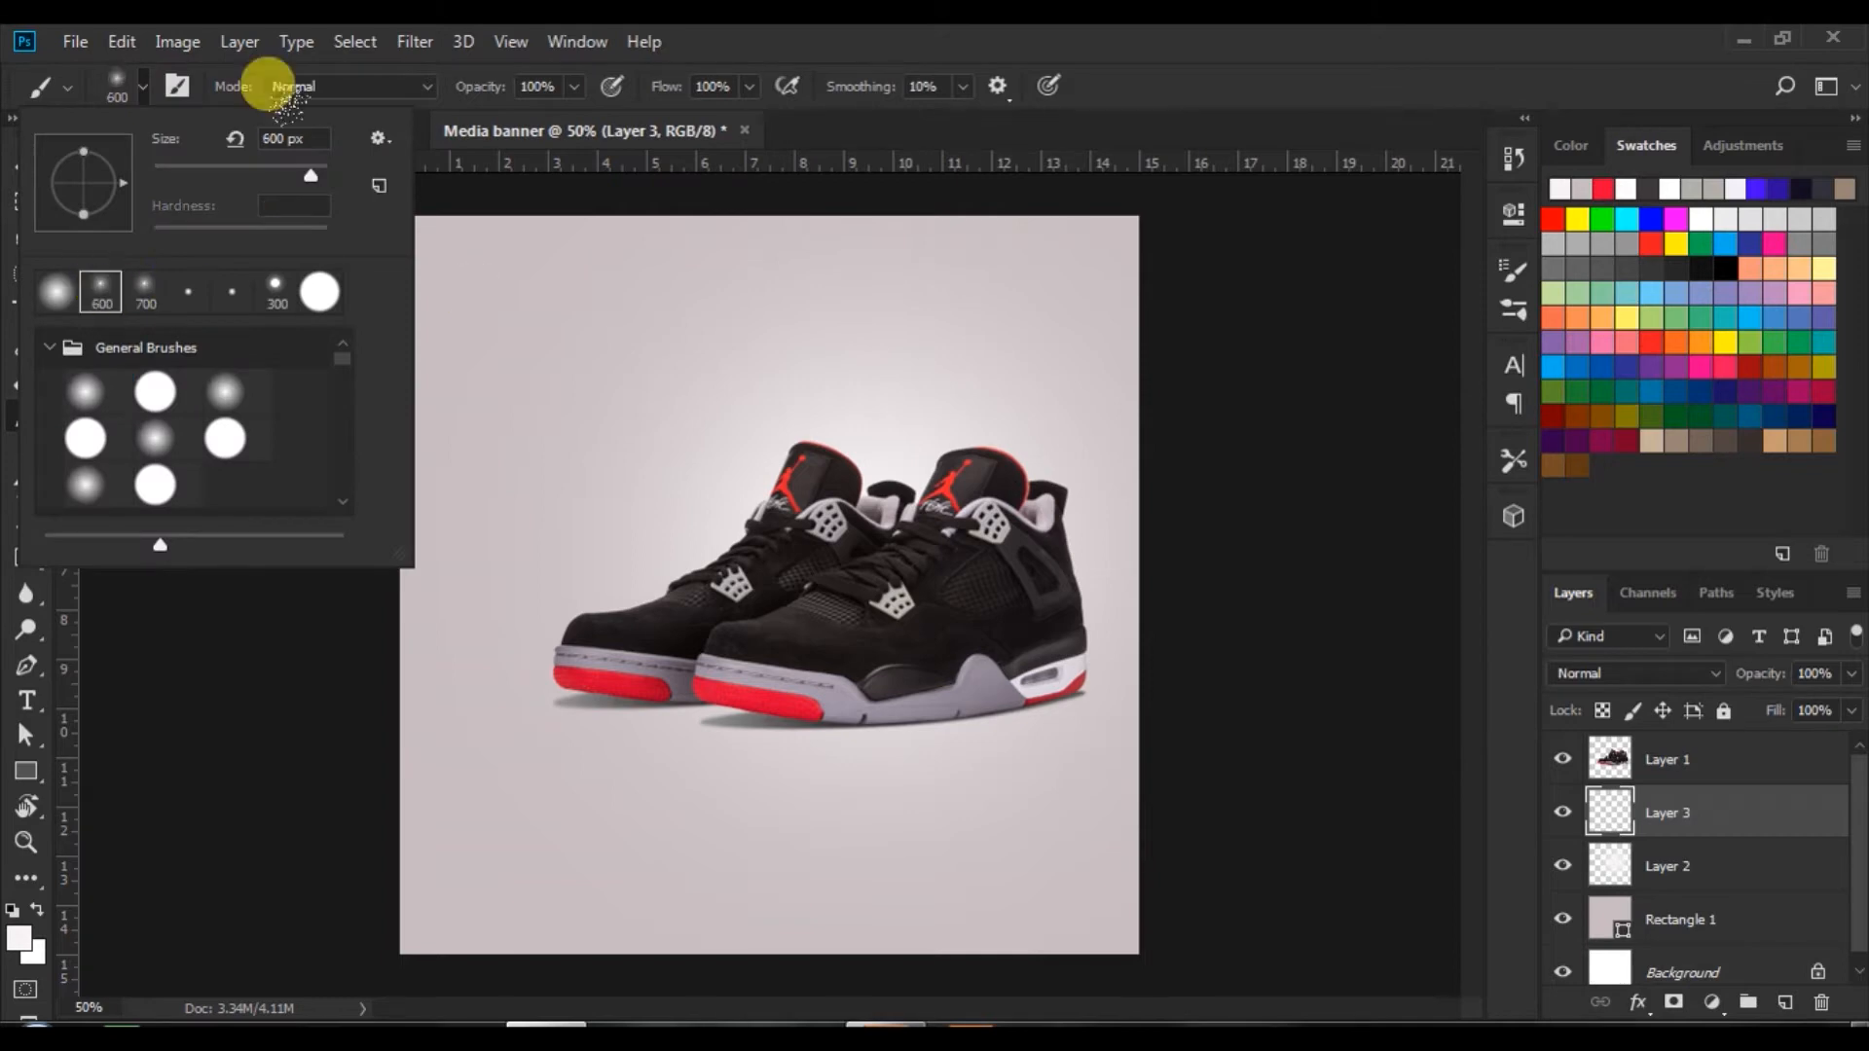
left_click(140, 85)
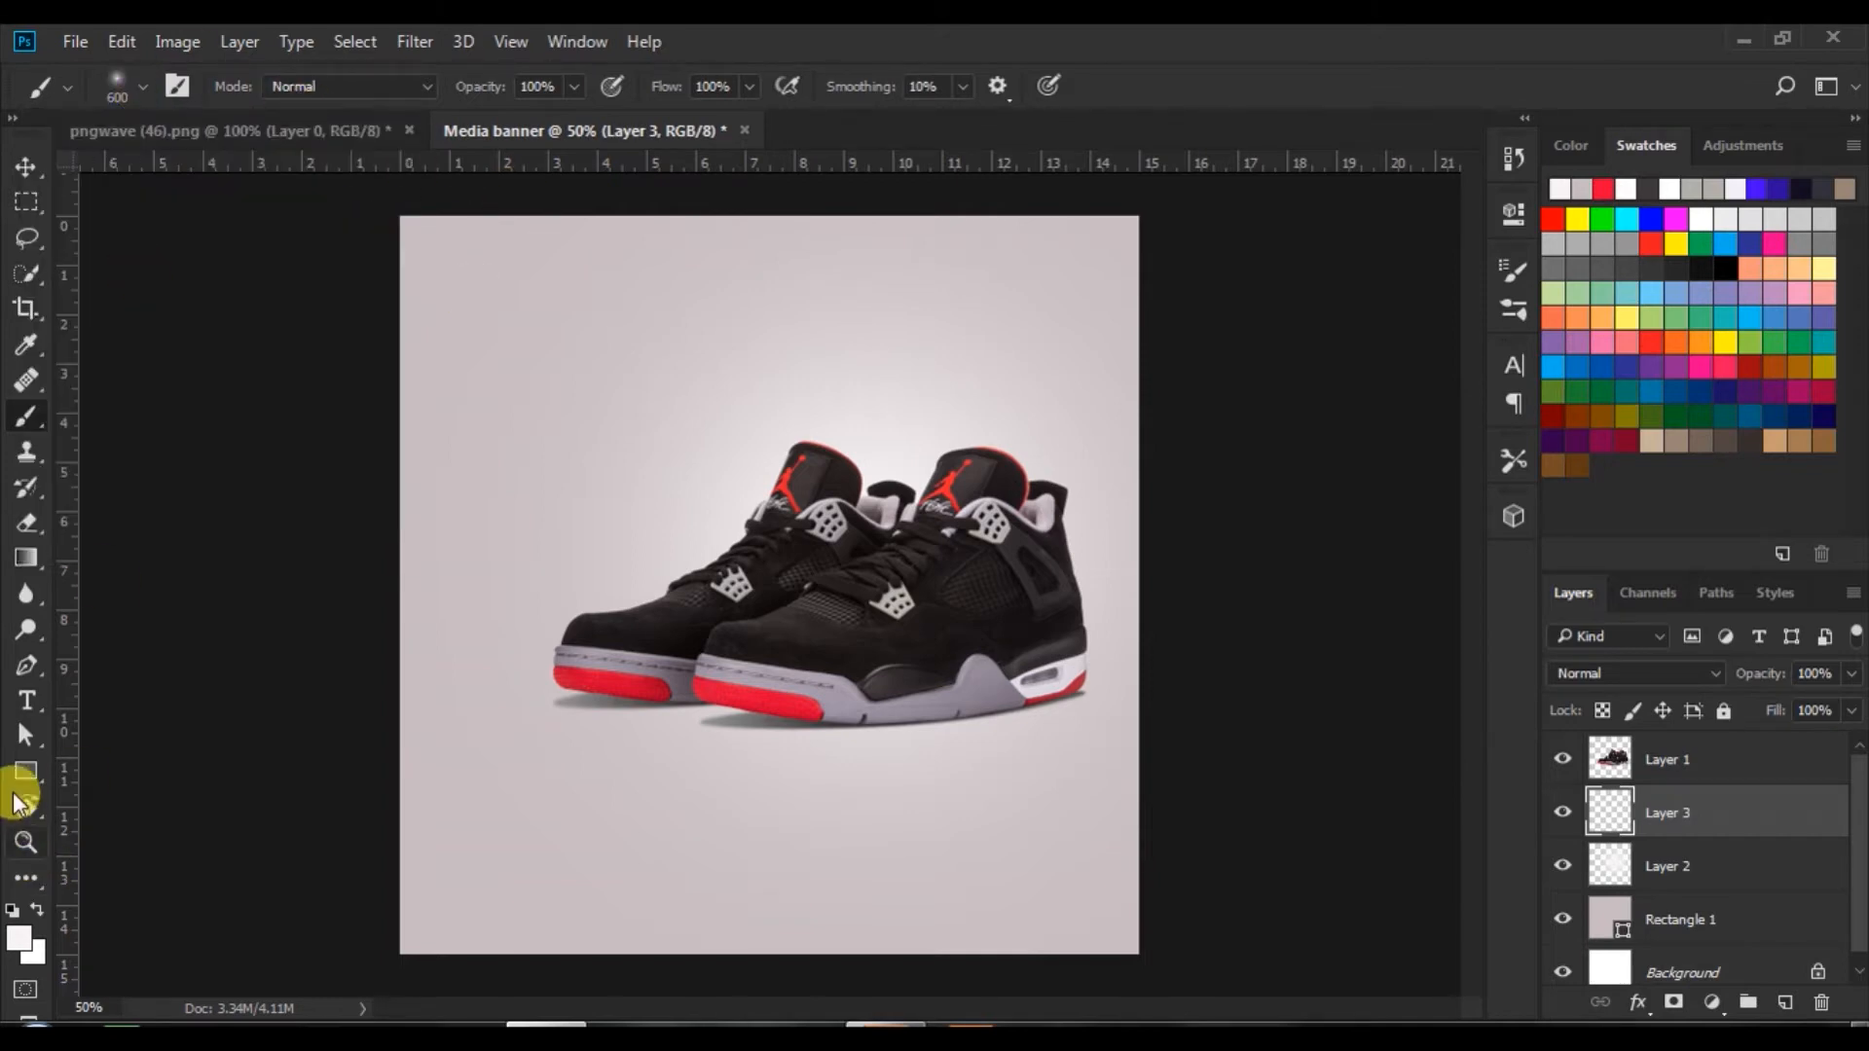
- Sample the red of the front sneaker's toe as foreground colour and stamp the halftone dots once behind the sneakers
left_click(20, 942)
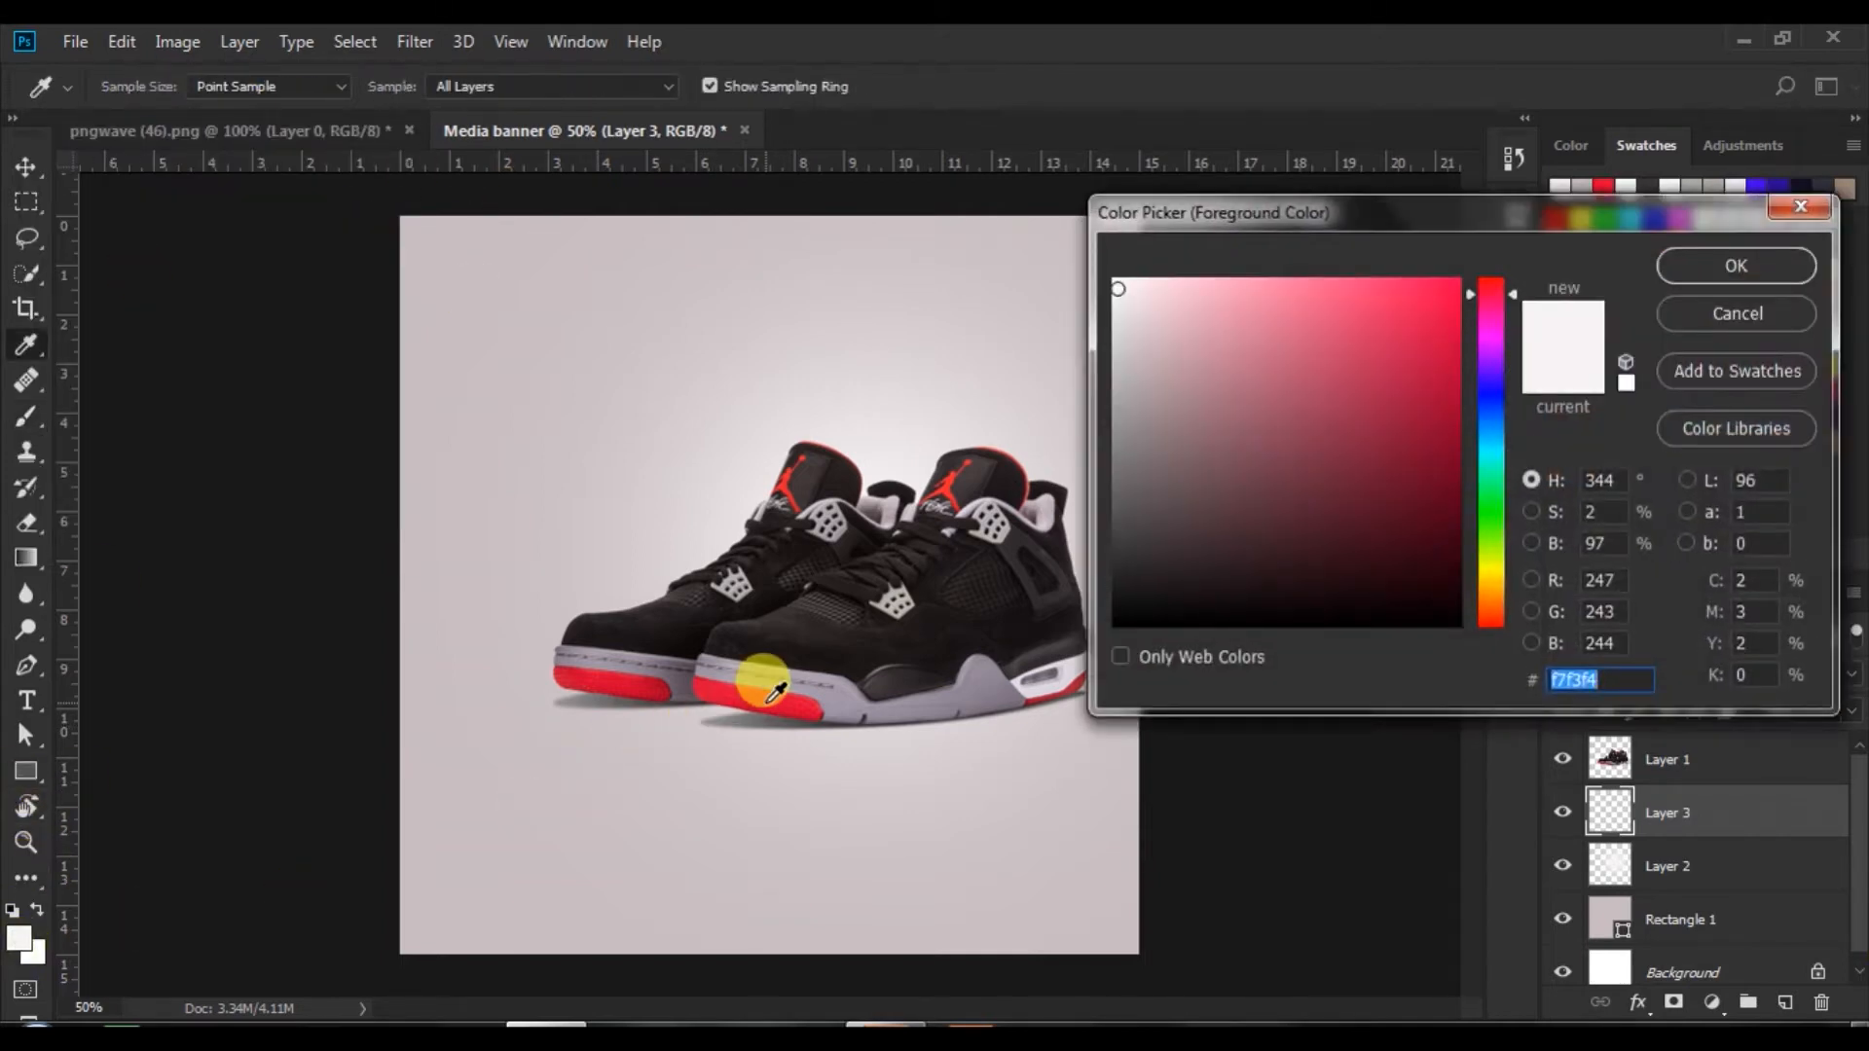
left_click(749, 693)
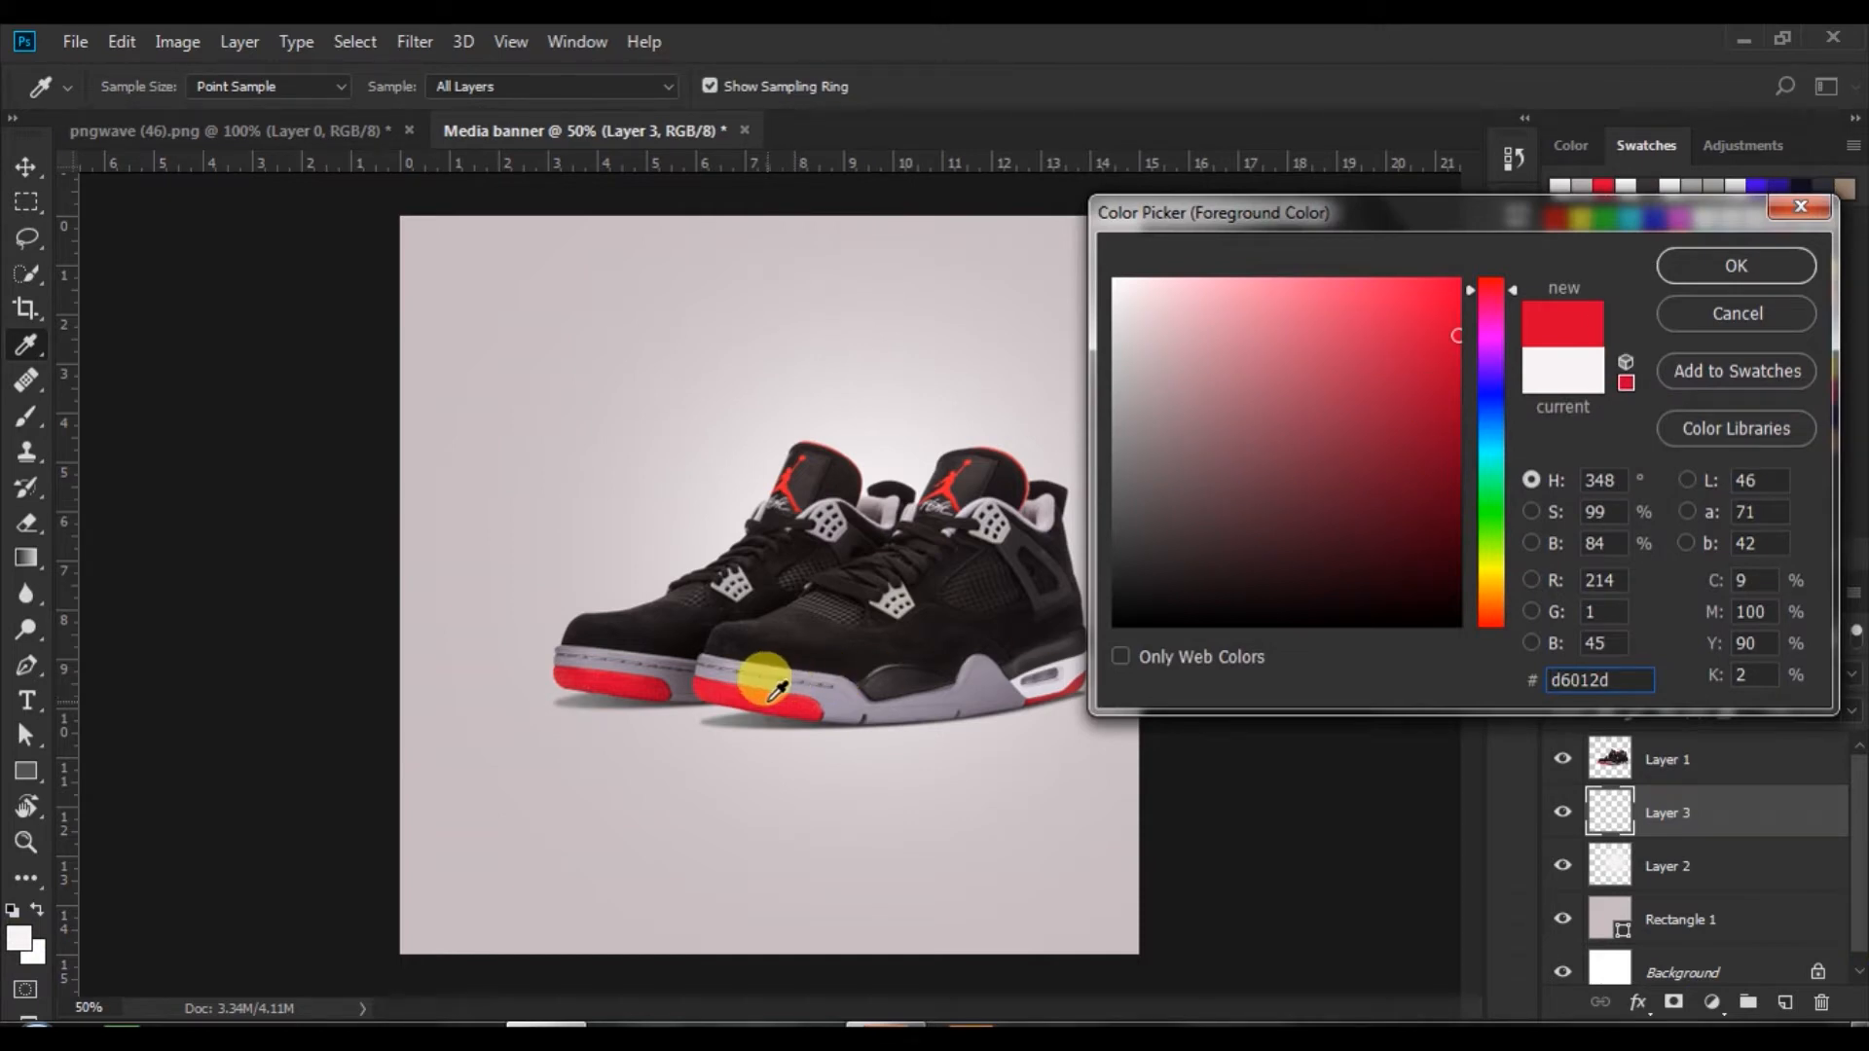
left_click(1689, 266)
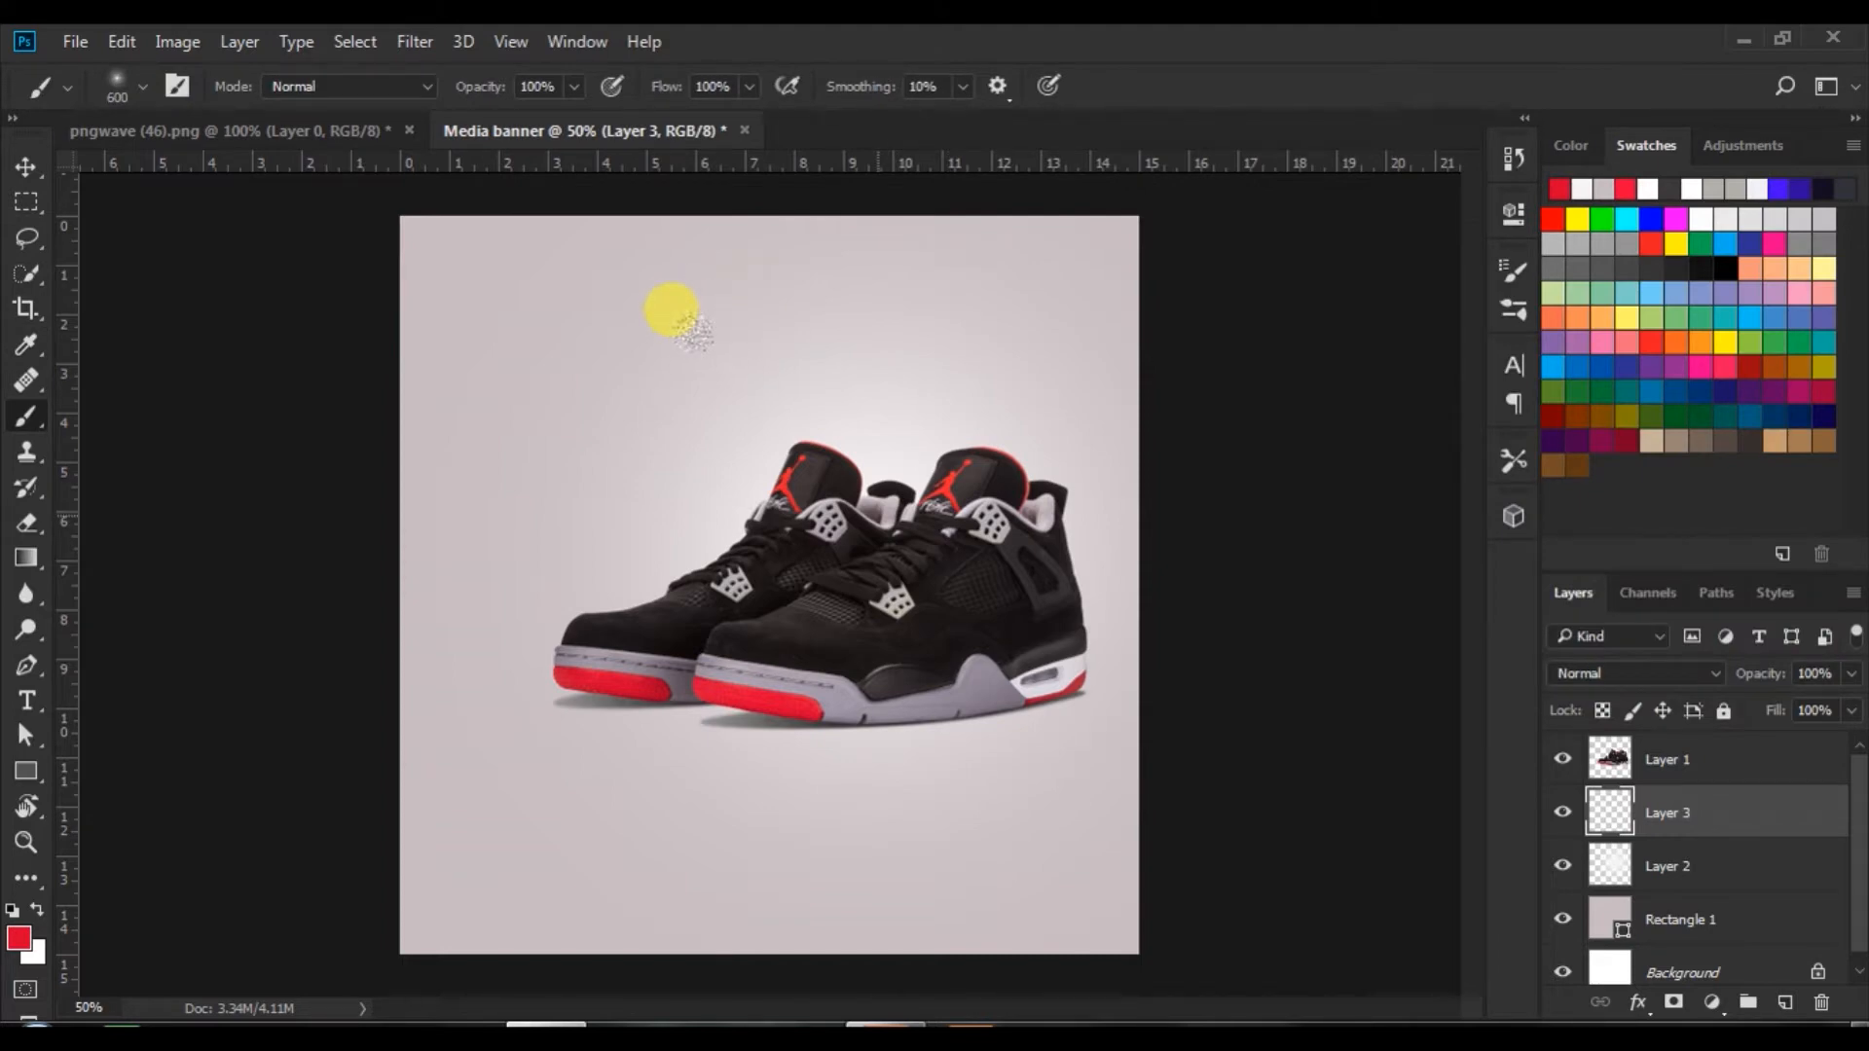
left_click(671, 310)
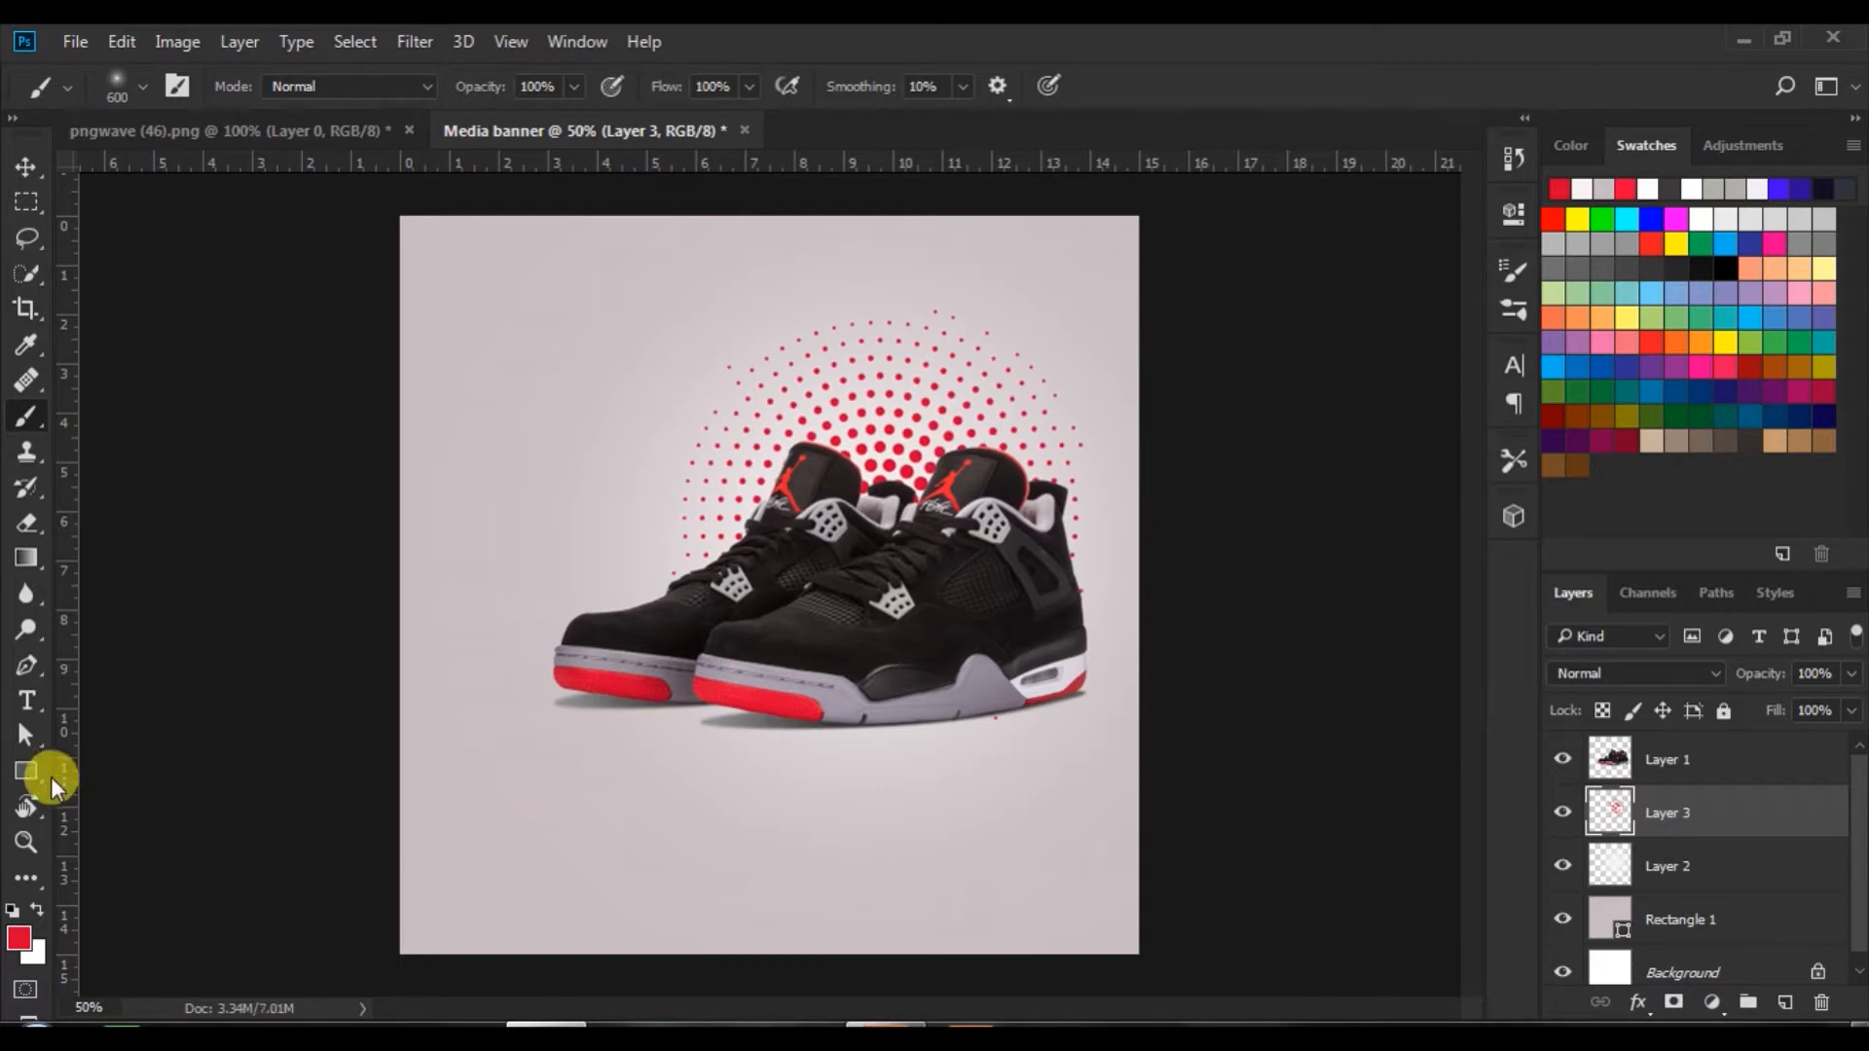
left_click(25, 166)
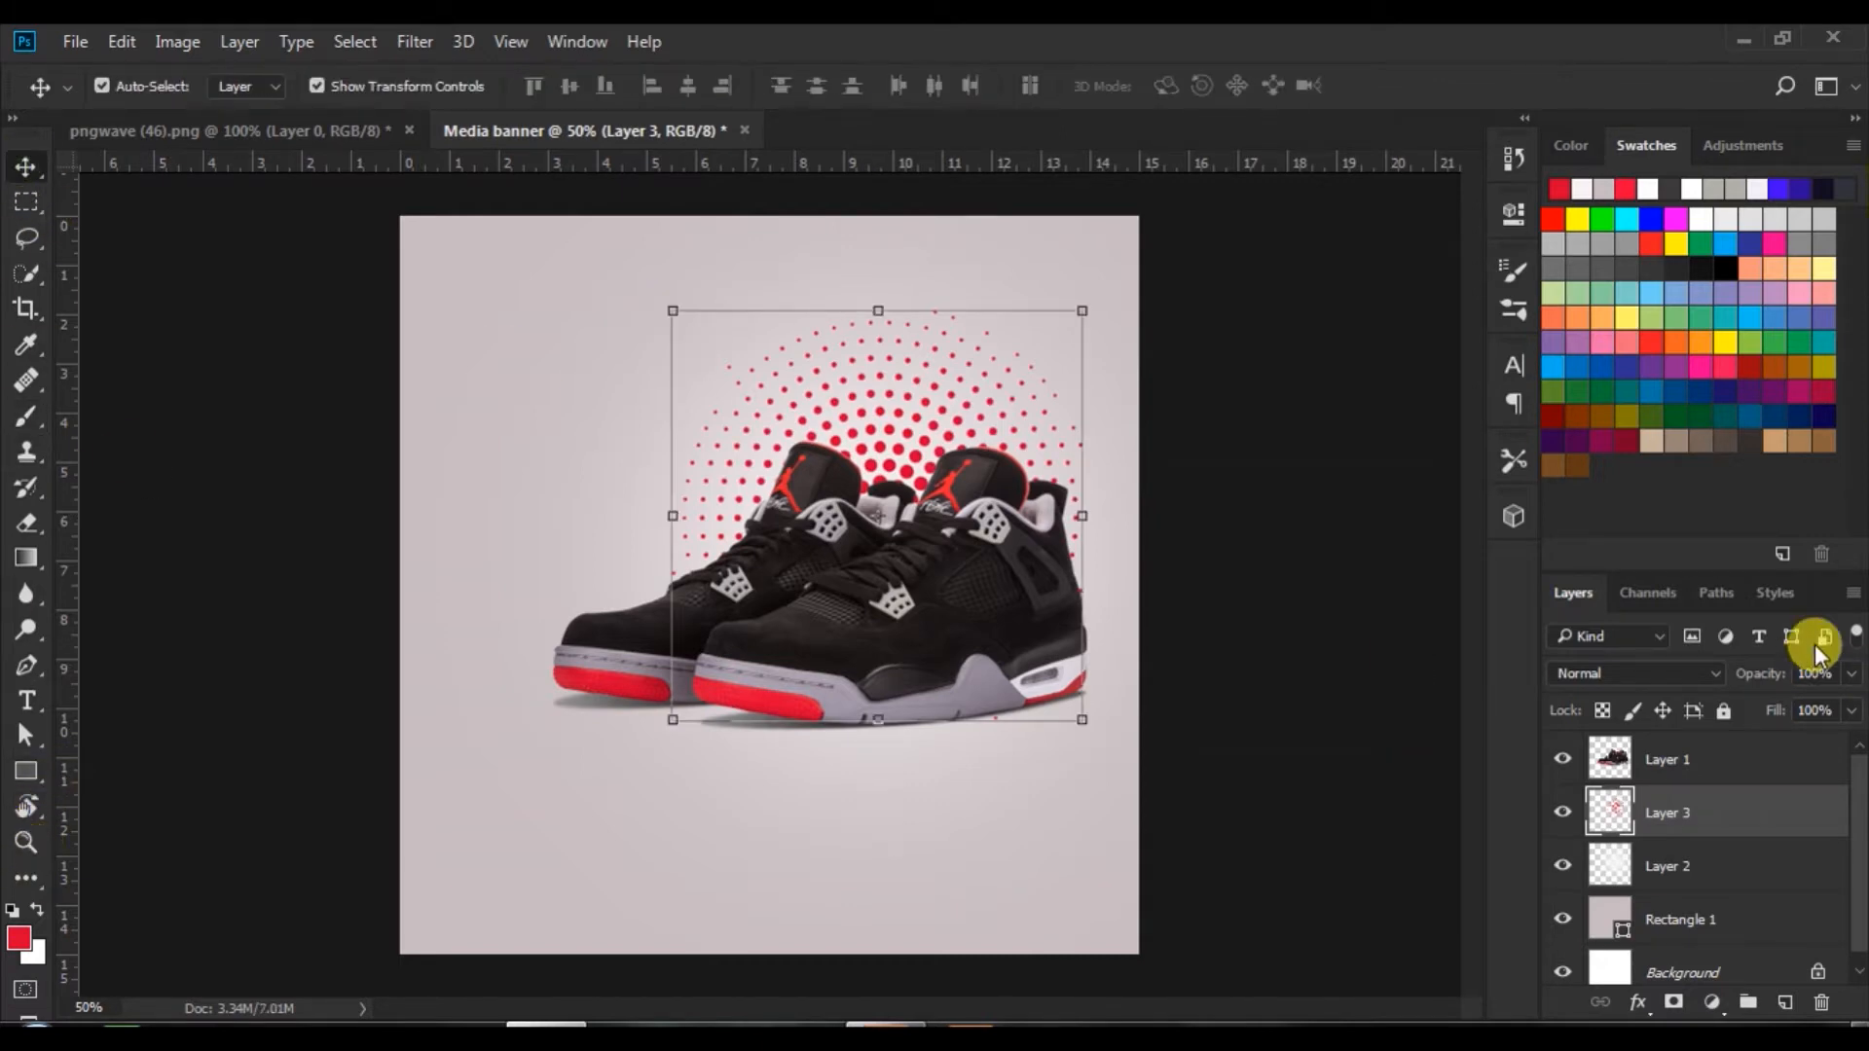
- Set the opacity of the red halftone-dot layer to 99% and deselect it
left_click(1851, 673)
left_click_drag(1849, 713, 1816, 713)
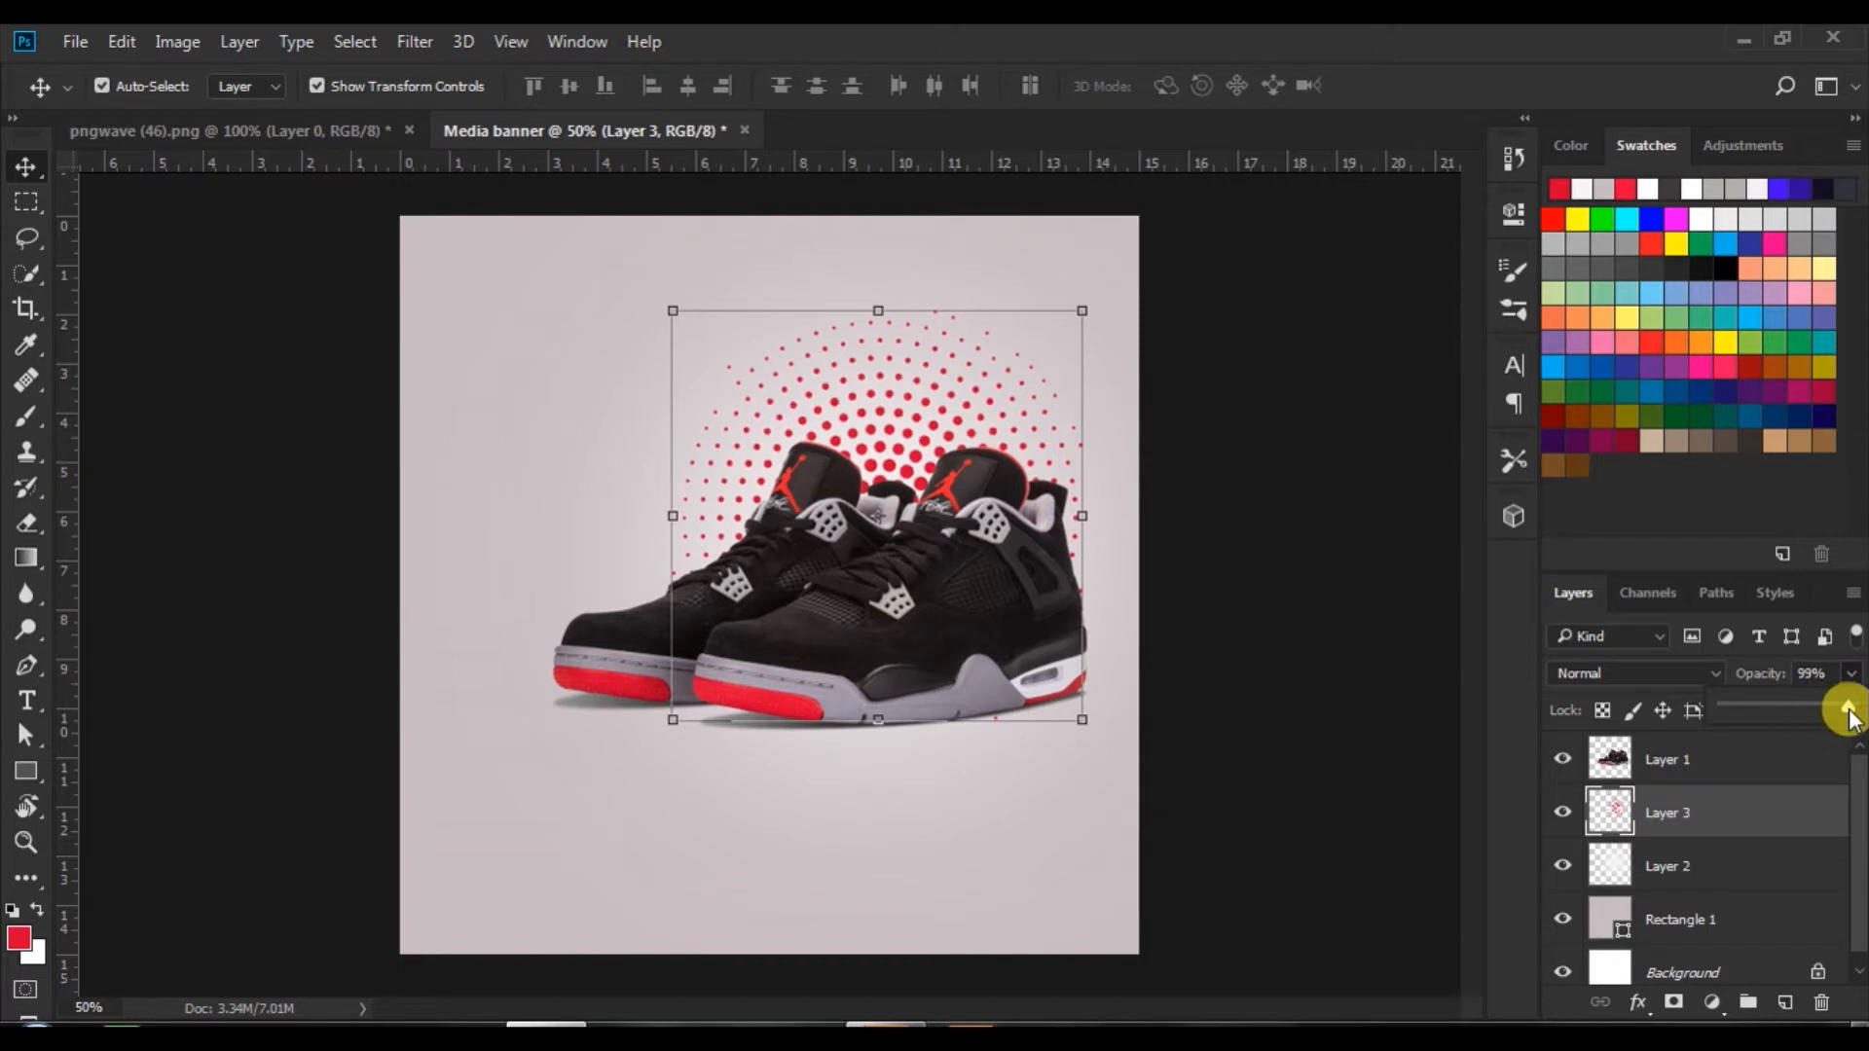
left_click(1309, 557)
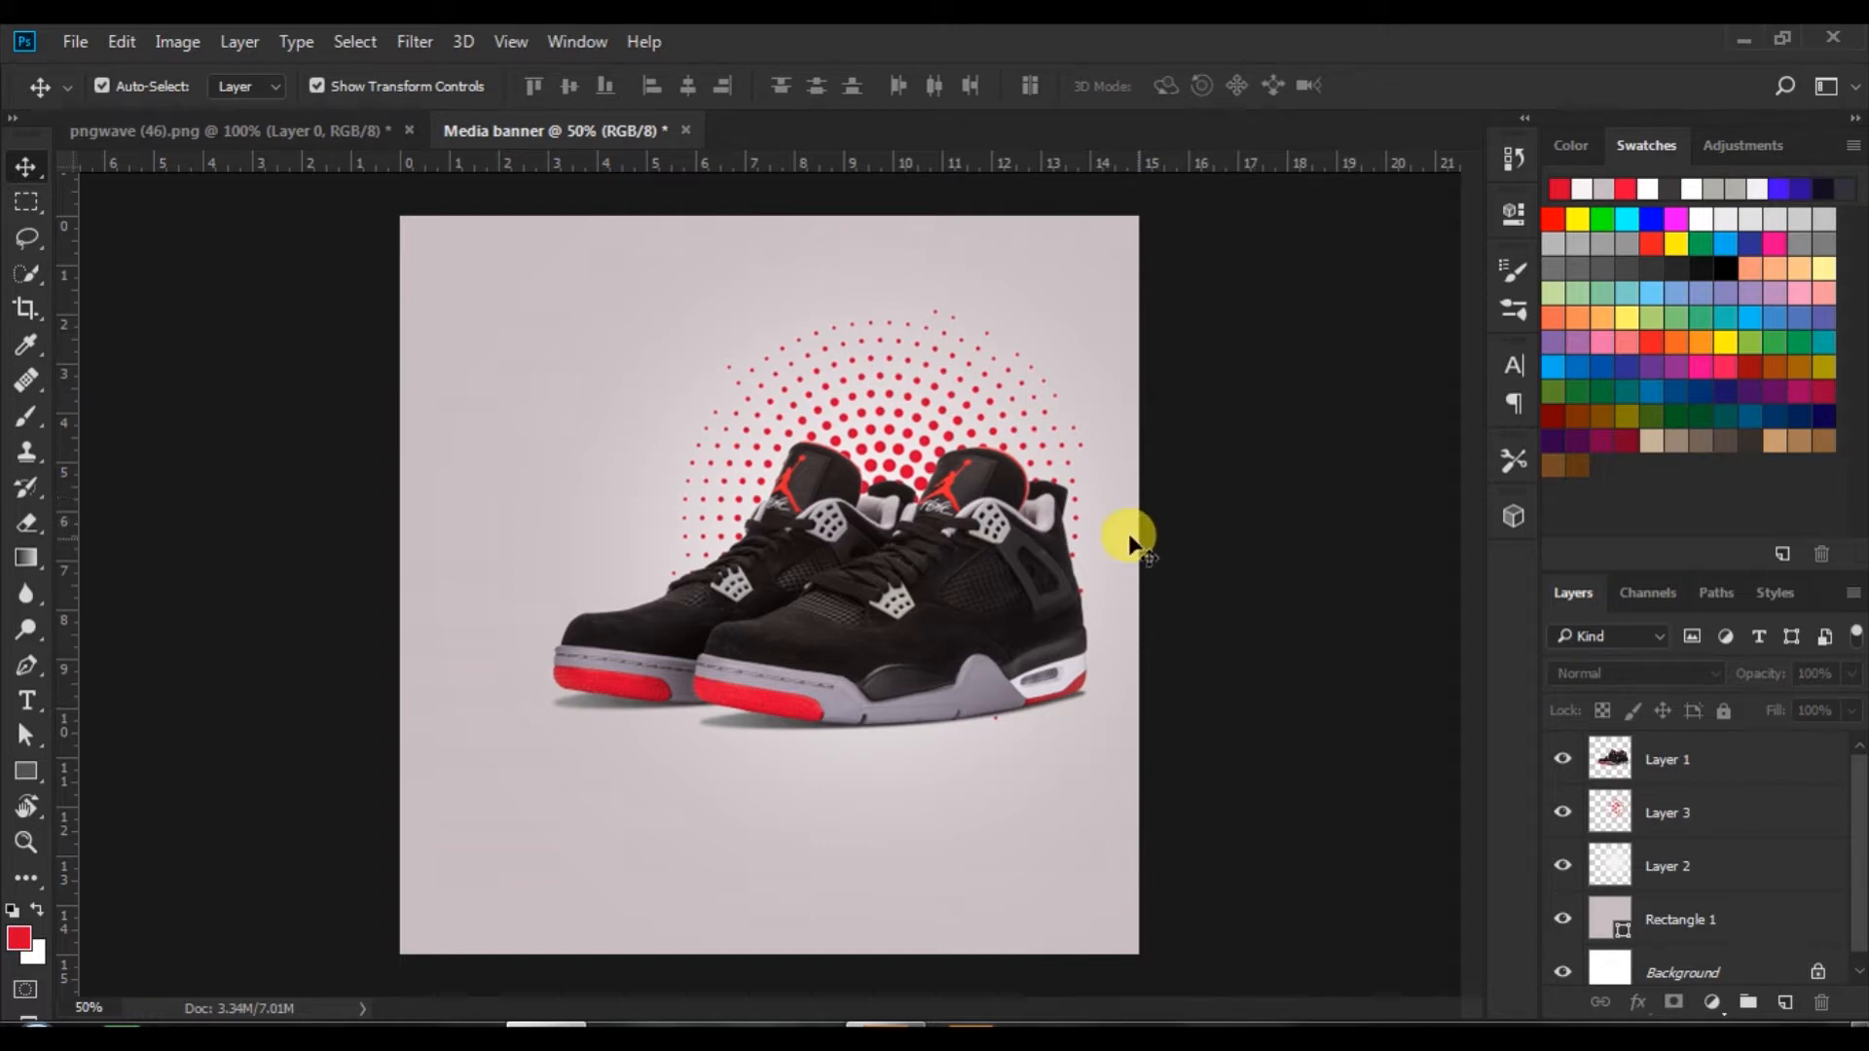
- Select the sneakers and halftone-dot layers together and move them about 0.417 in right and 1 in down
left_click(980, 586)
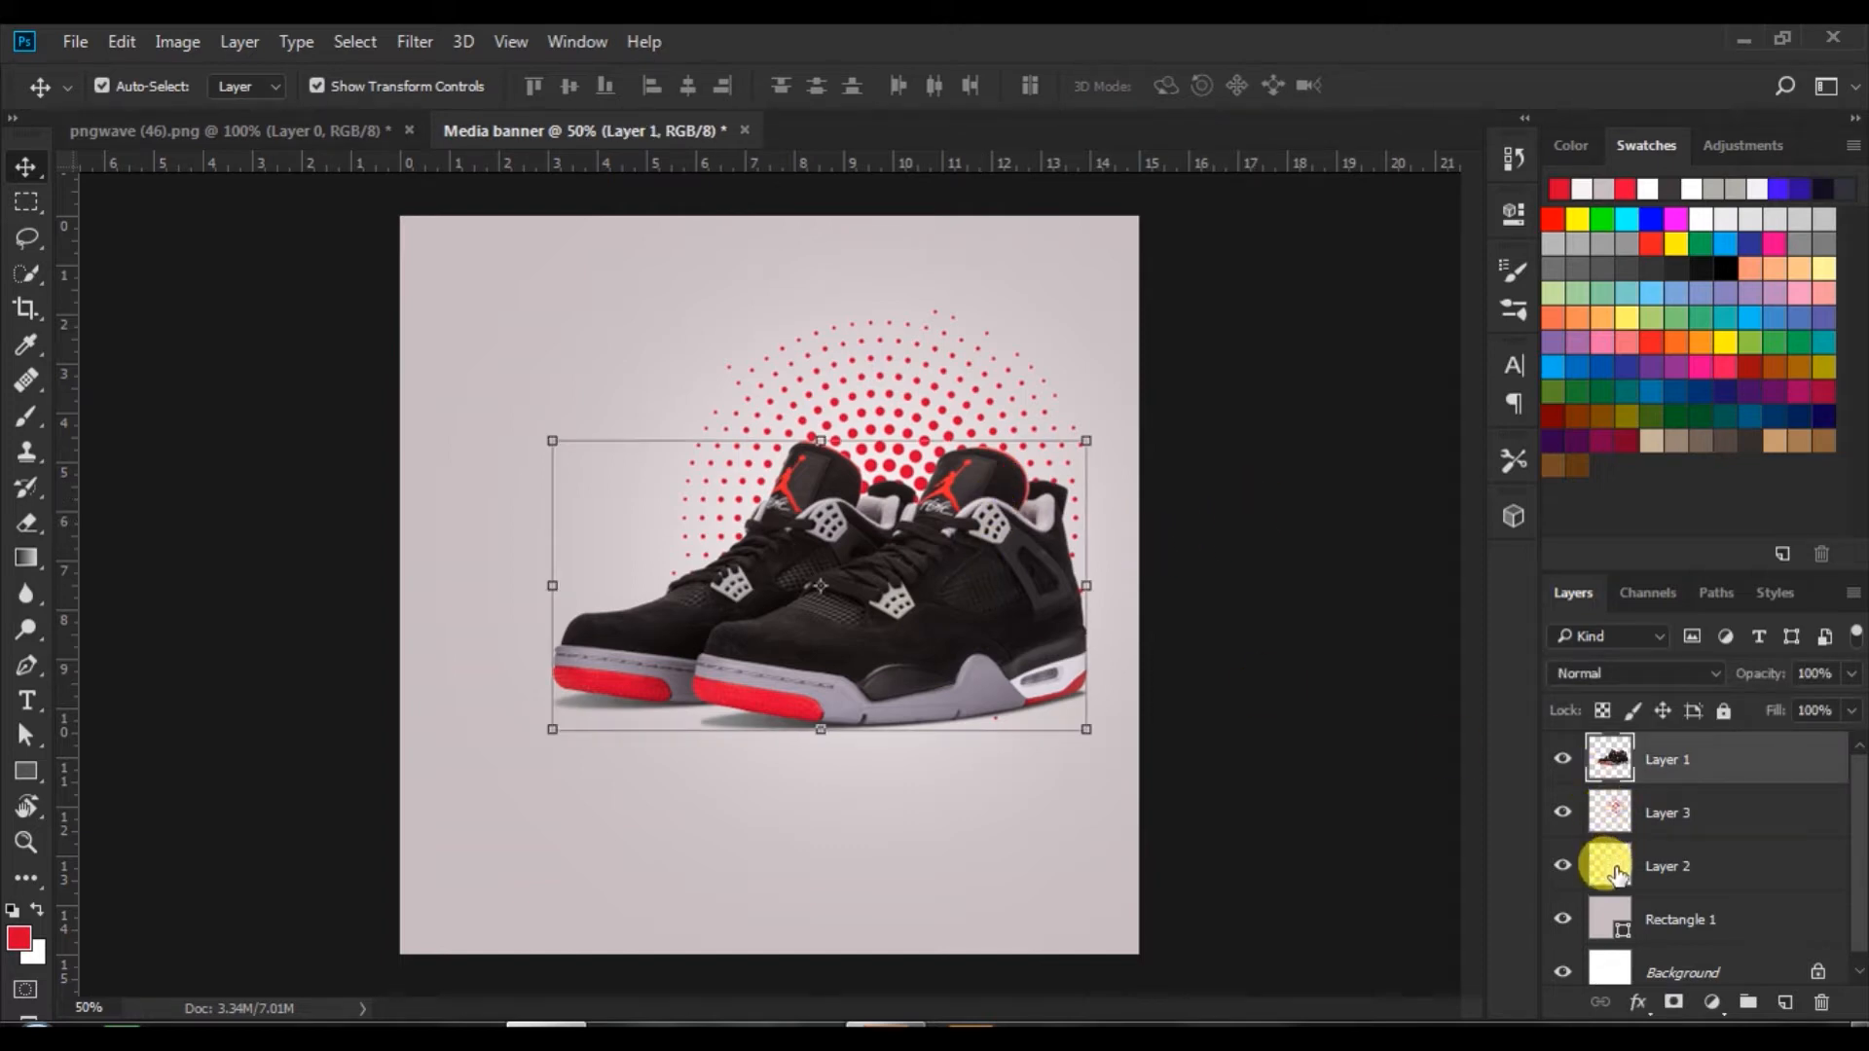
left_click(1610, 810)
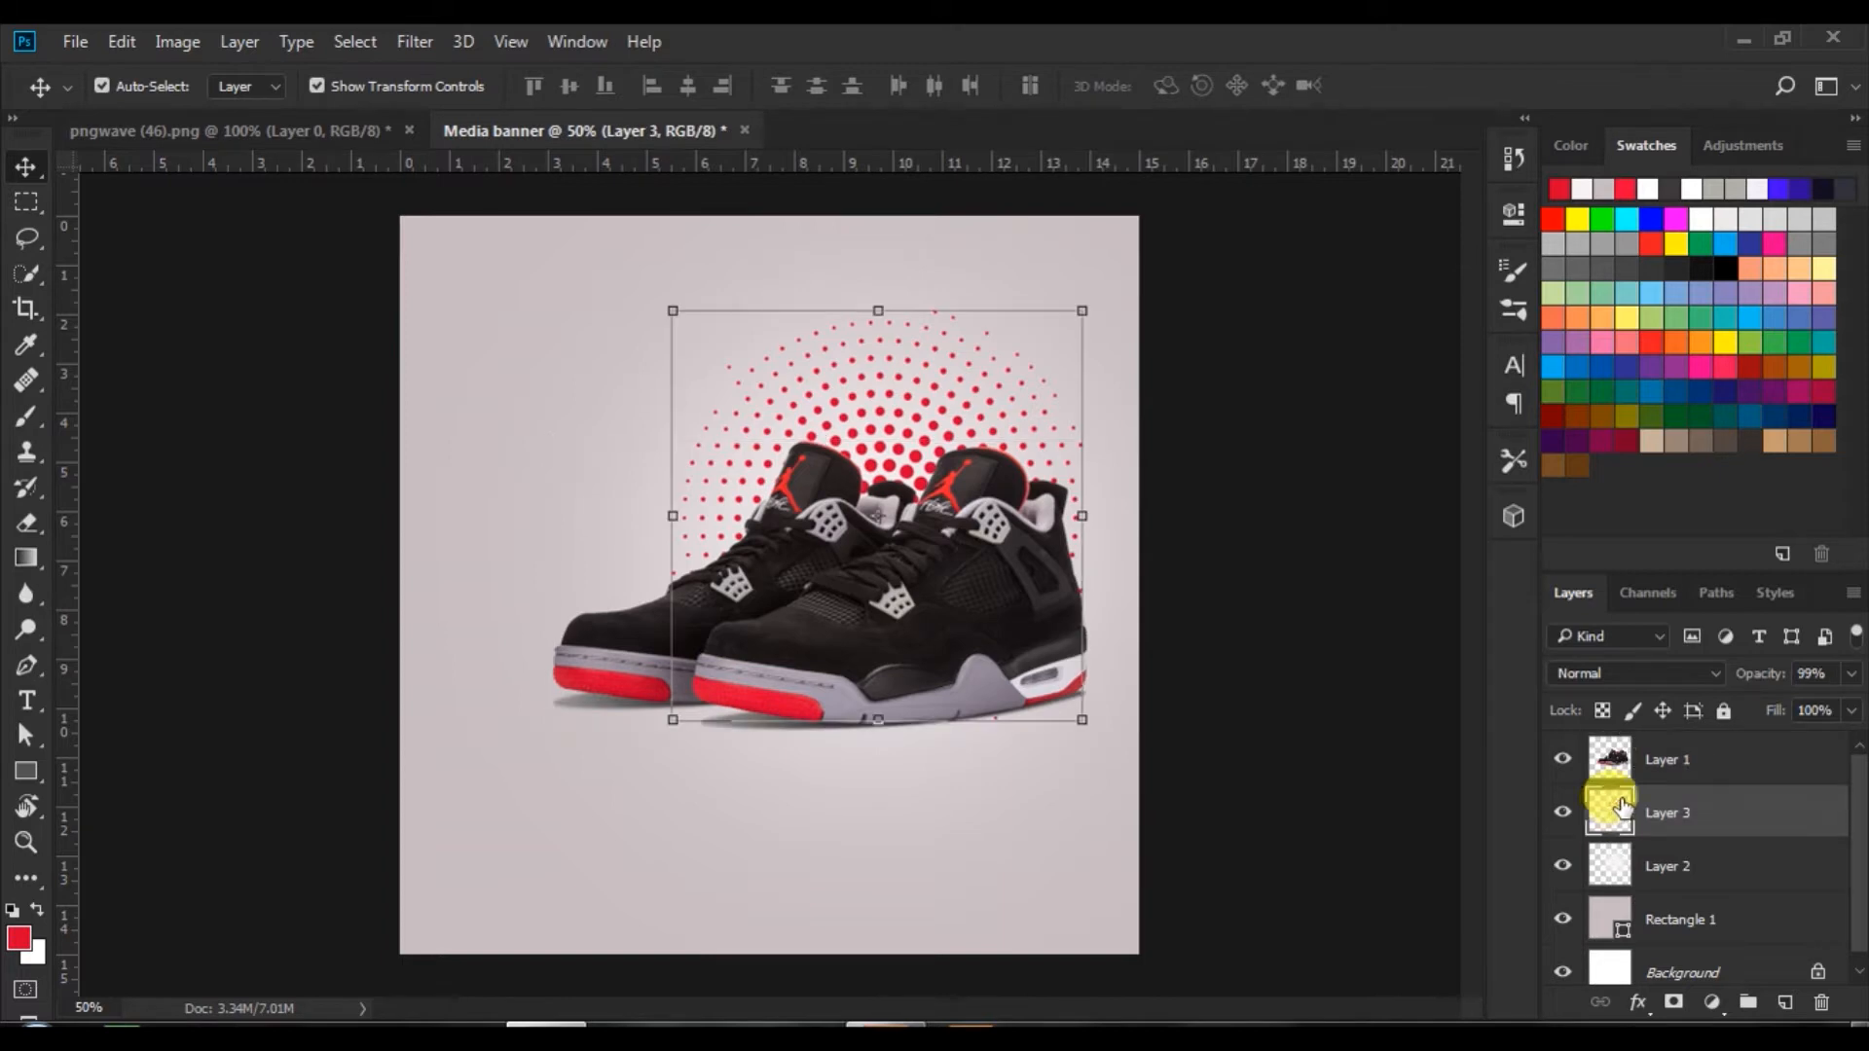
left_click(1621, 762, "shift")
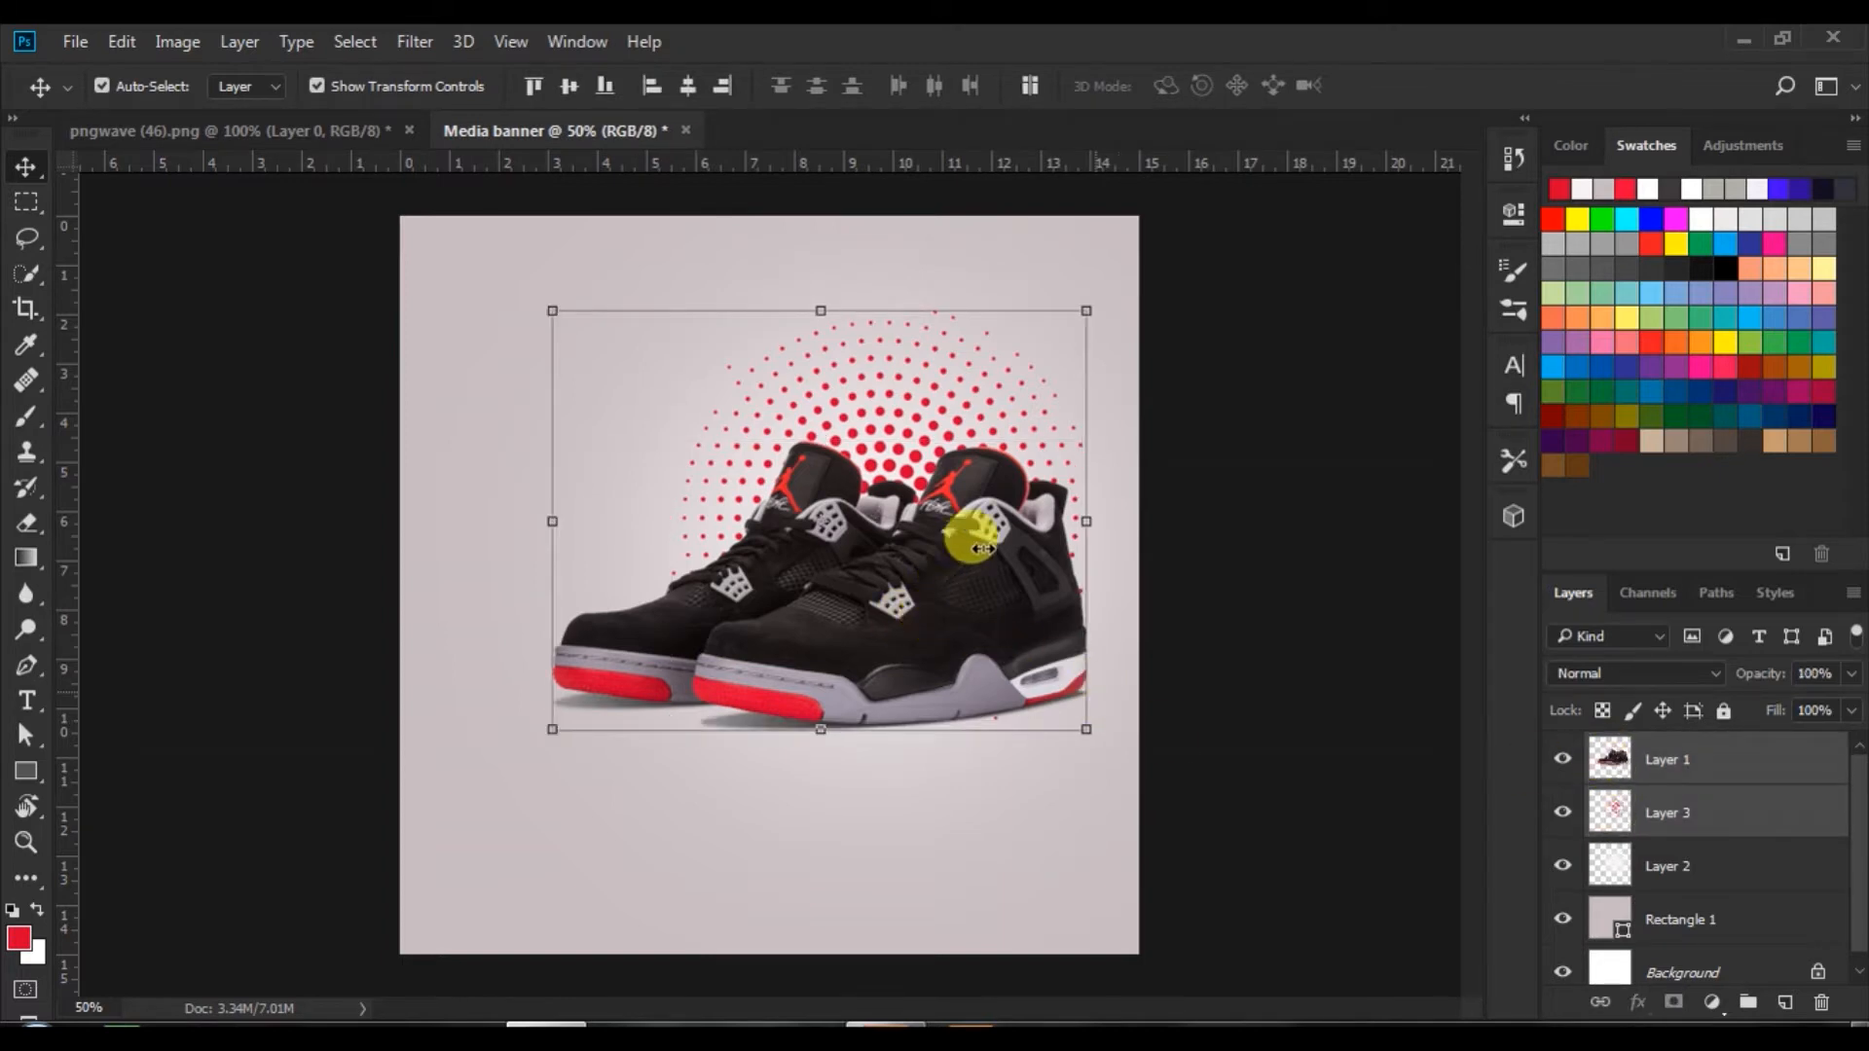
left_click_drag(973, 508, 1005, 562)
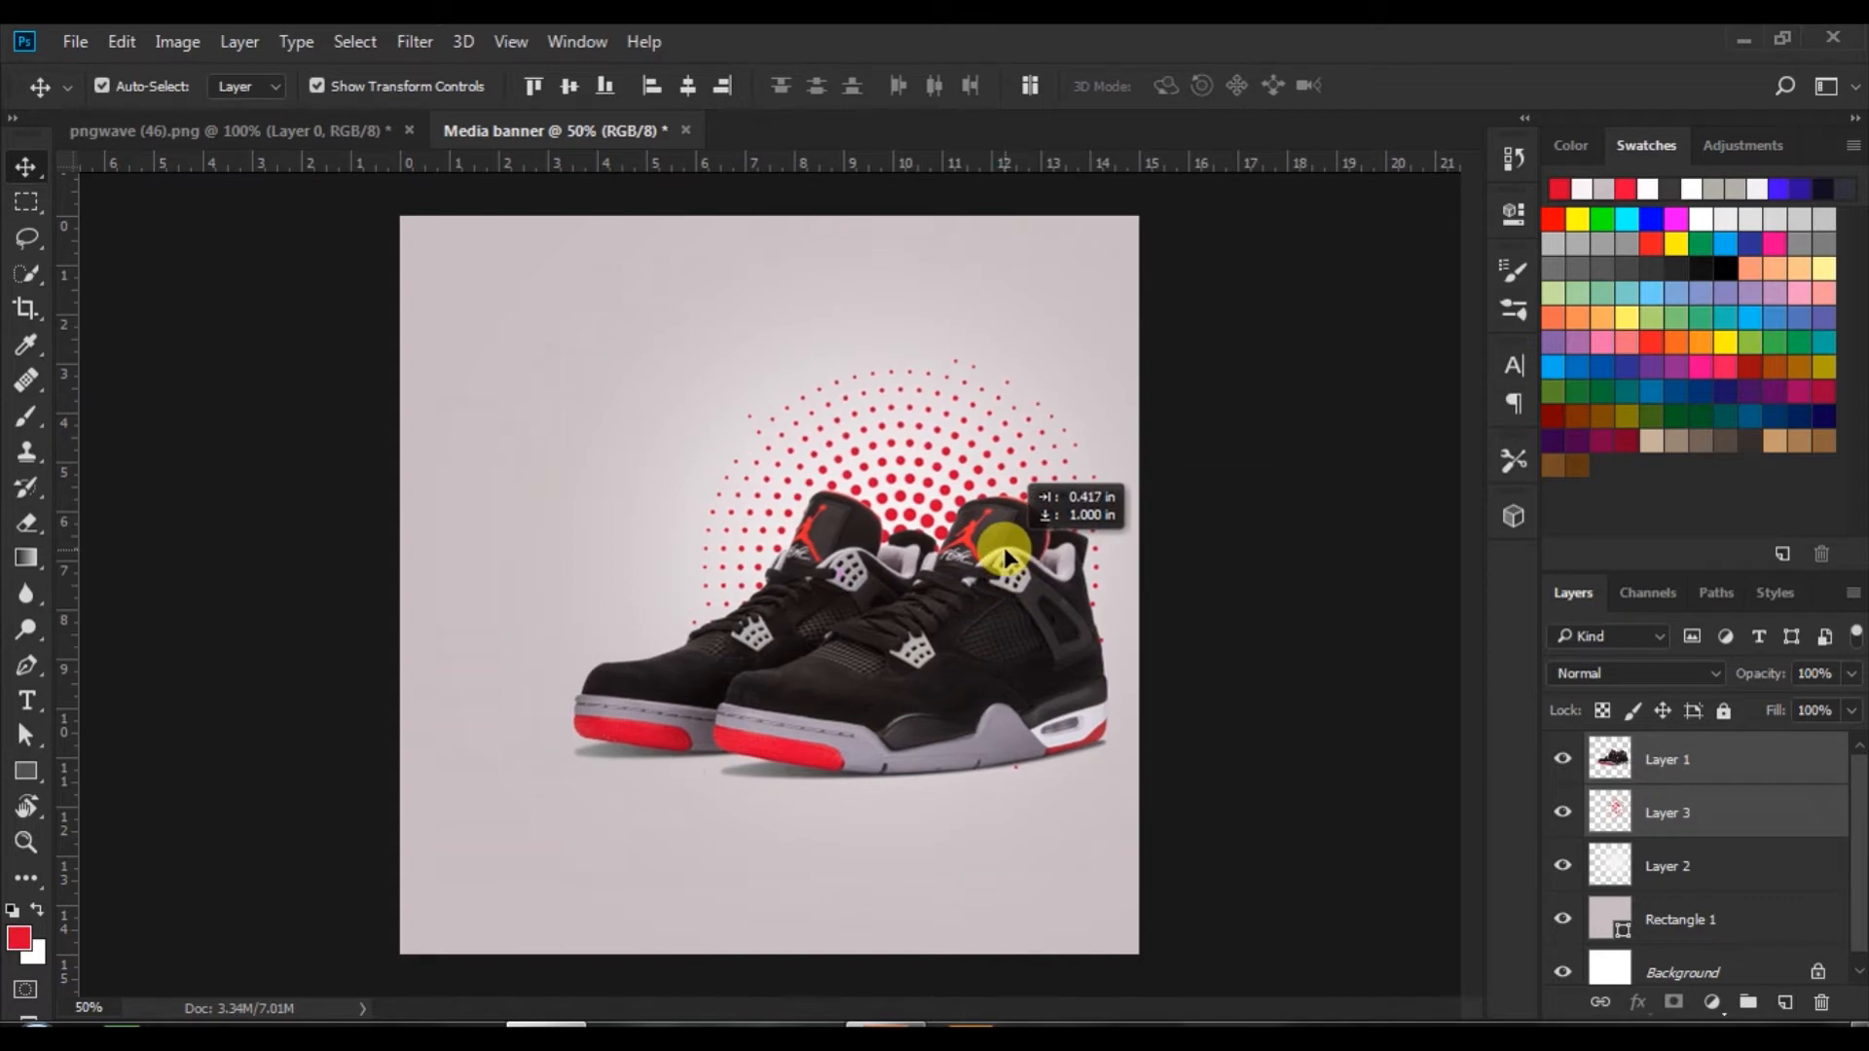
left_click(1236, 548)
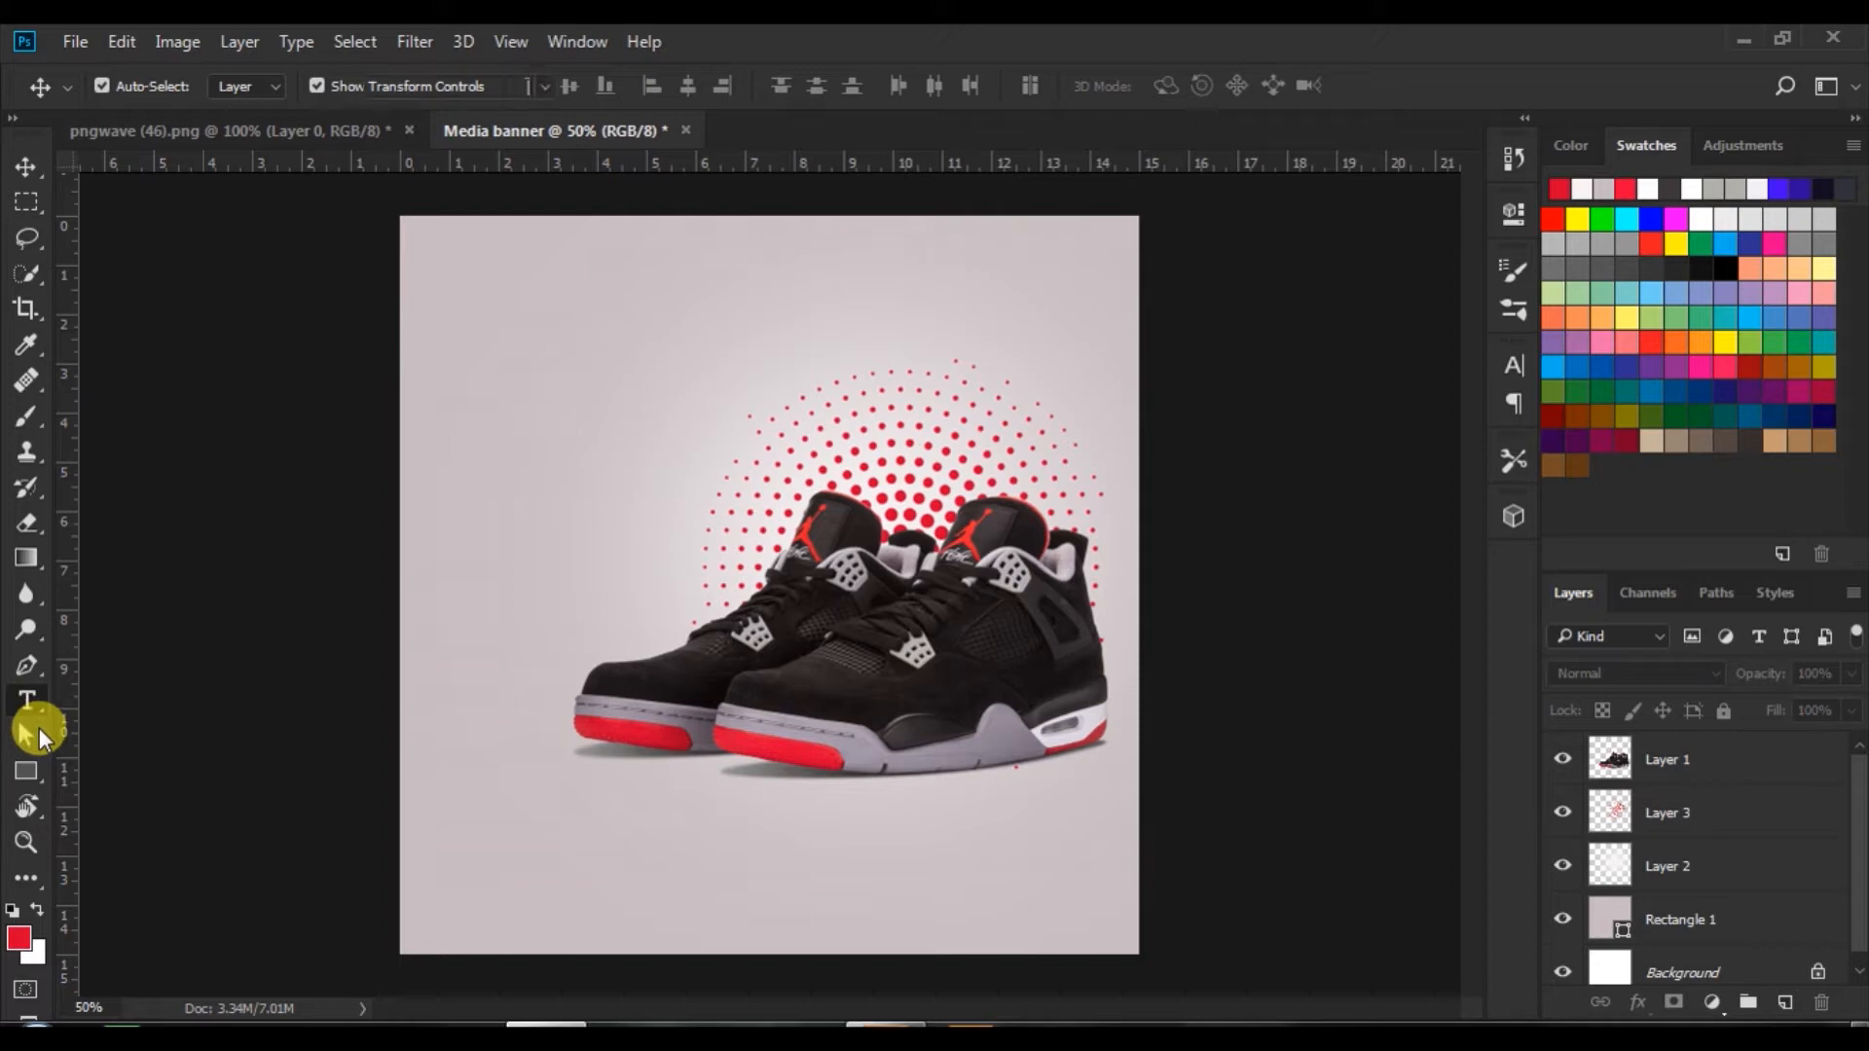
- Set up the Type tool with the DejaVu Serif font, Bold style and faux bold
key("t")
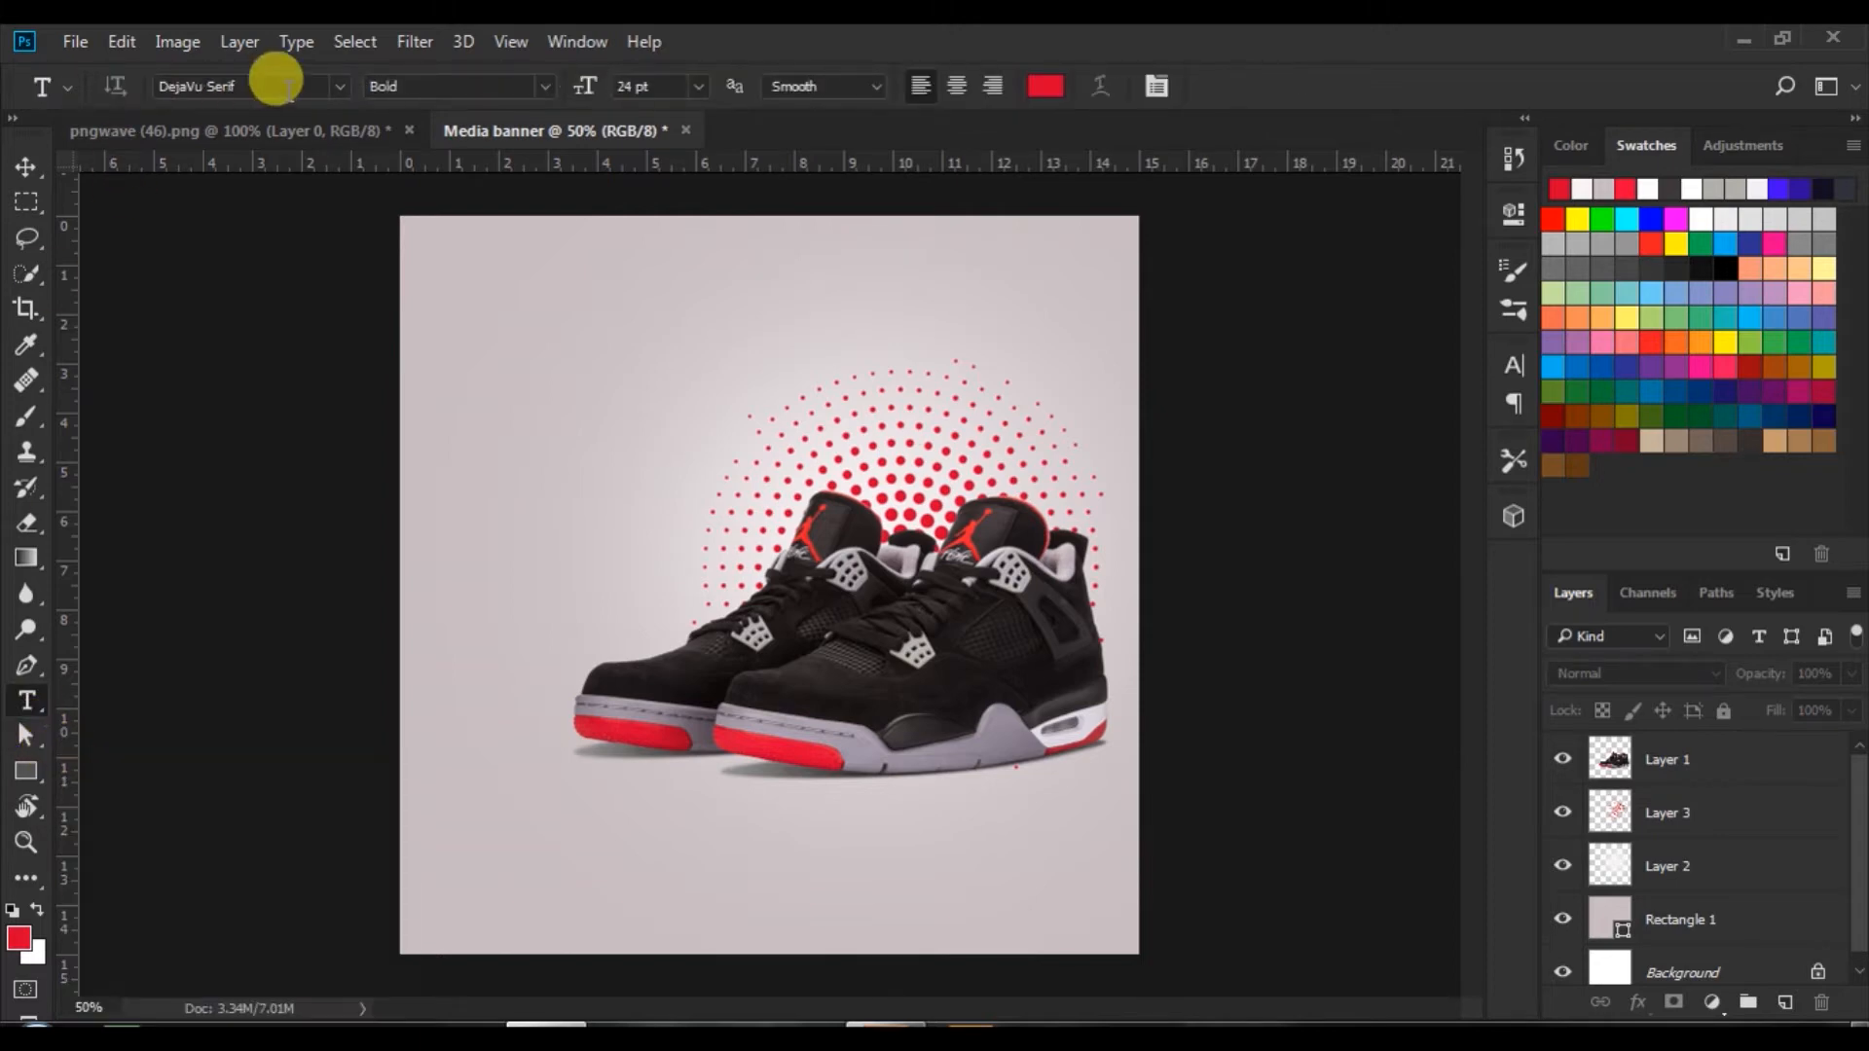
left_click(338, 85)
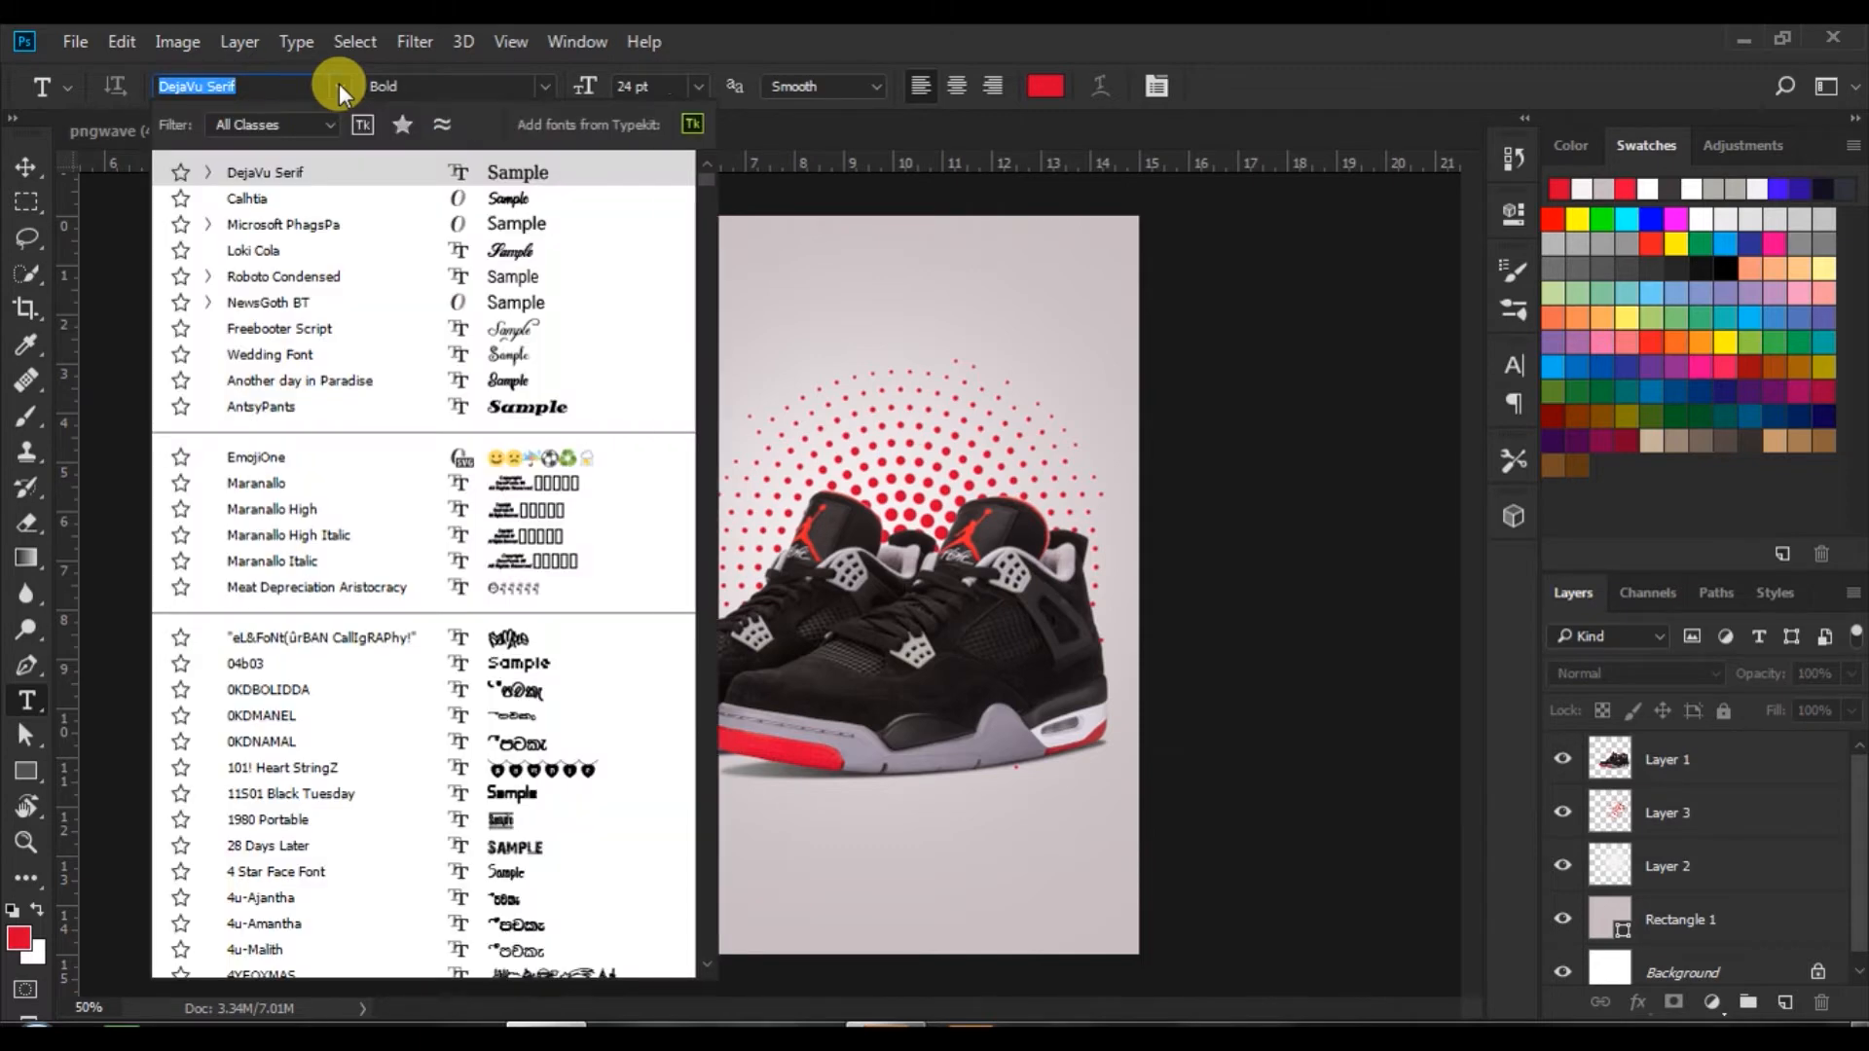
left_click(527, 173)
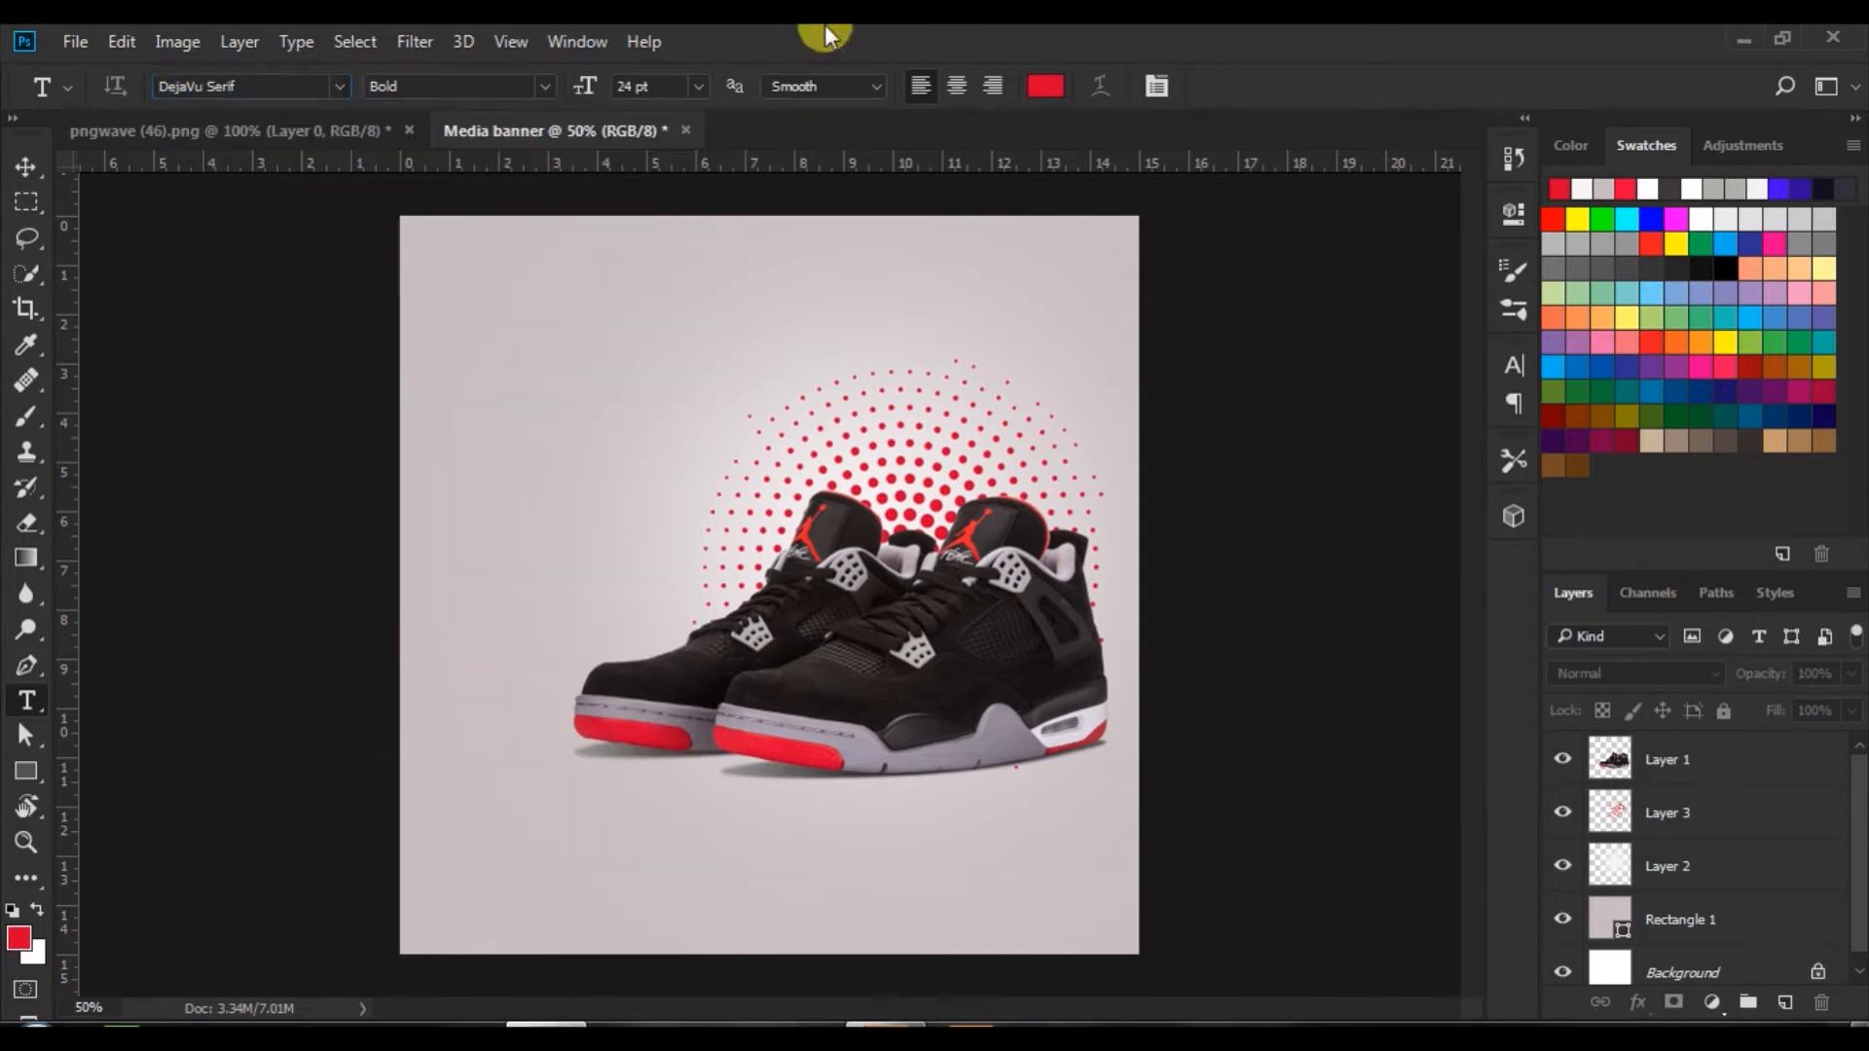
left_click(545, 86)
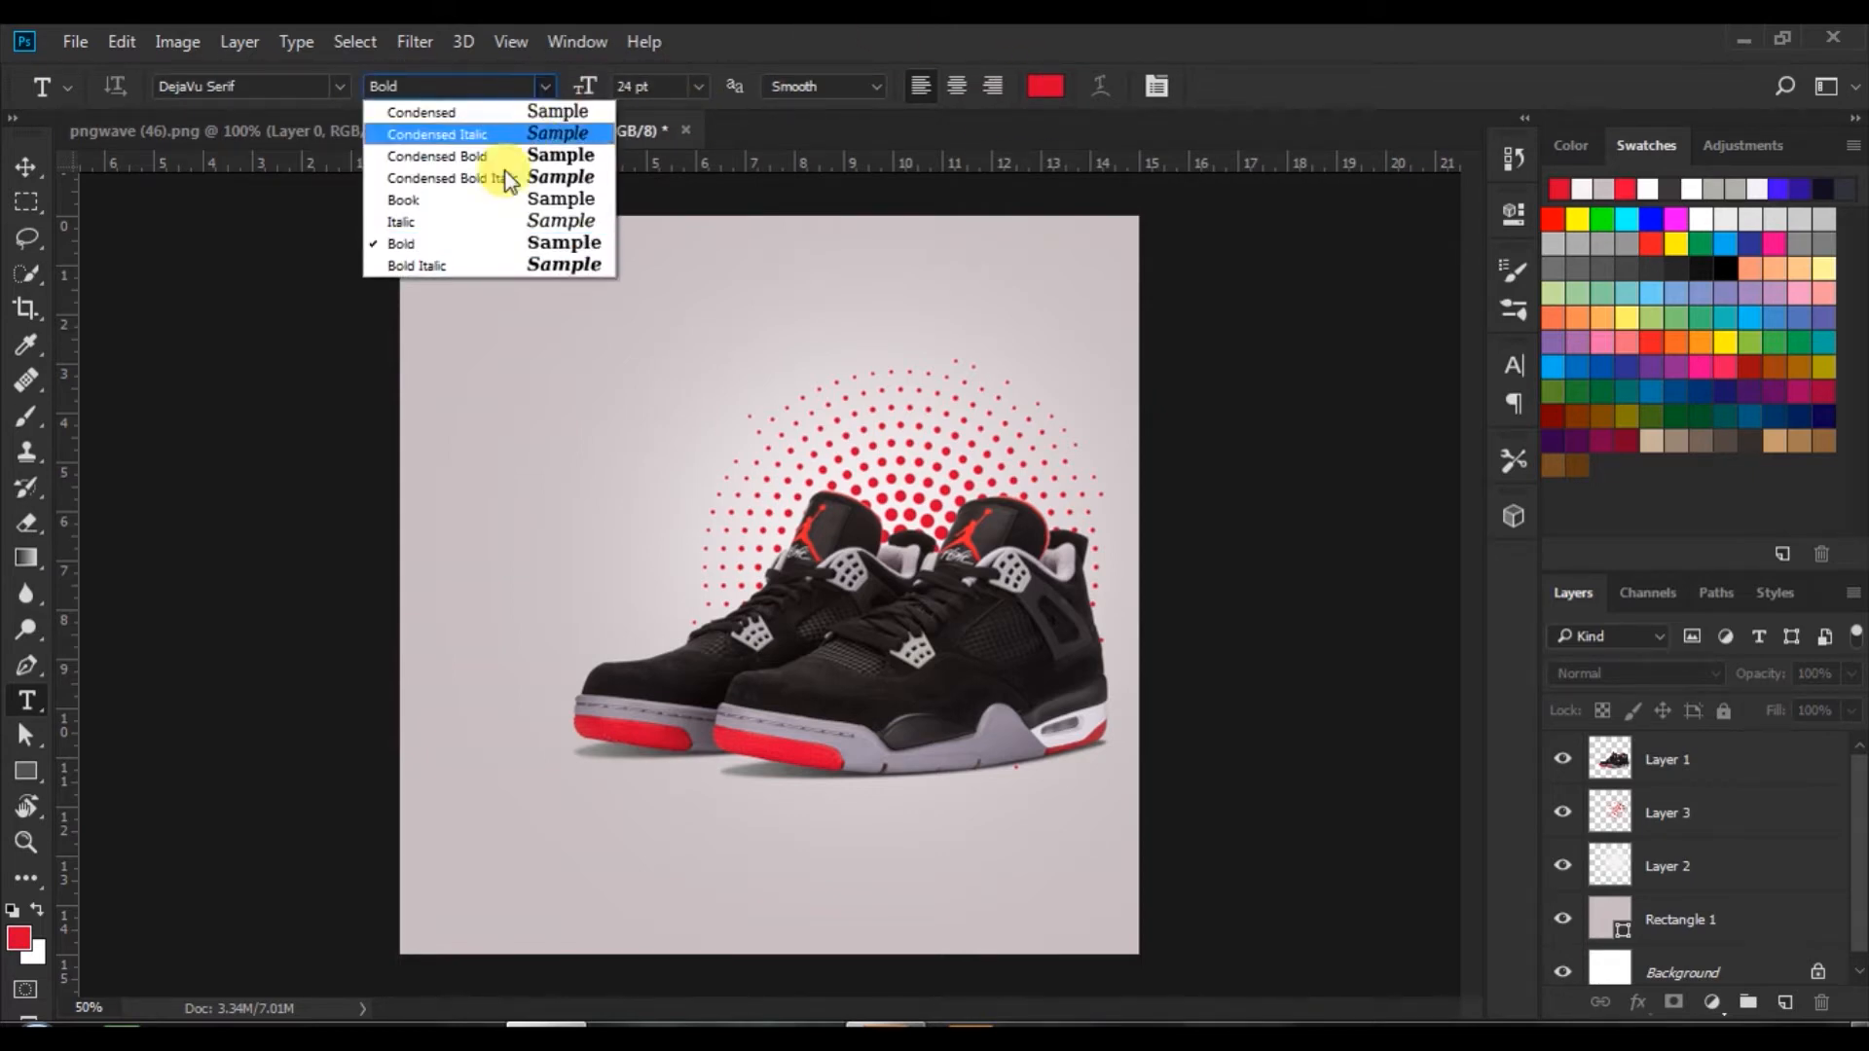
left_click(547, 238)
left_click(1511, 367)
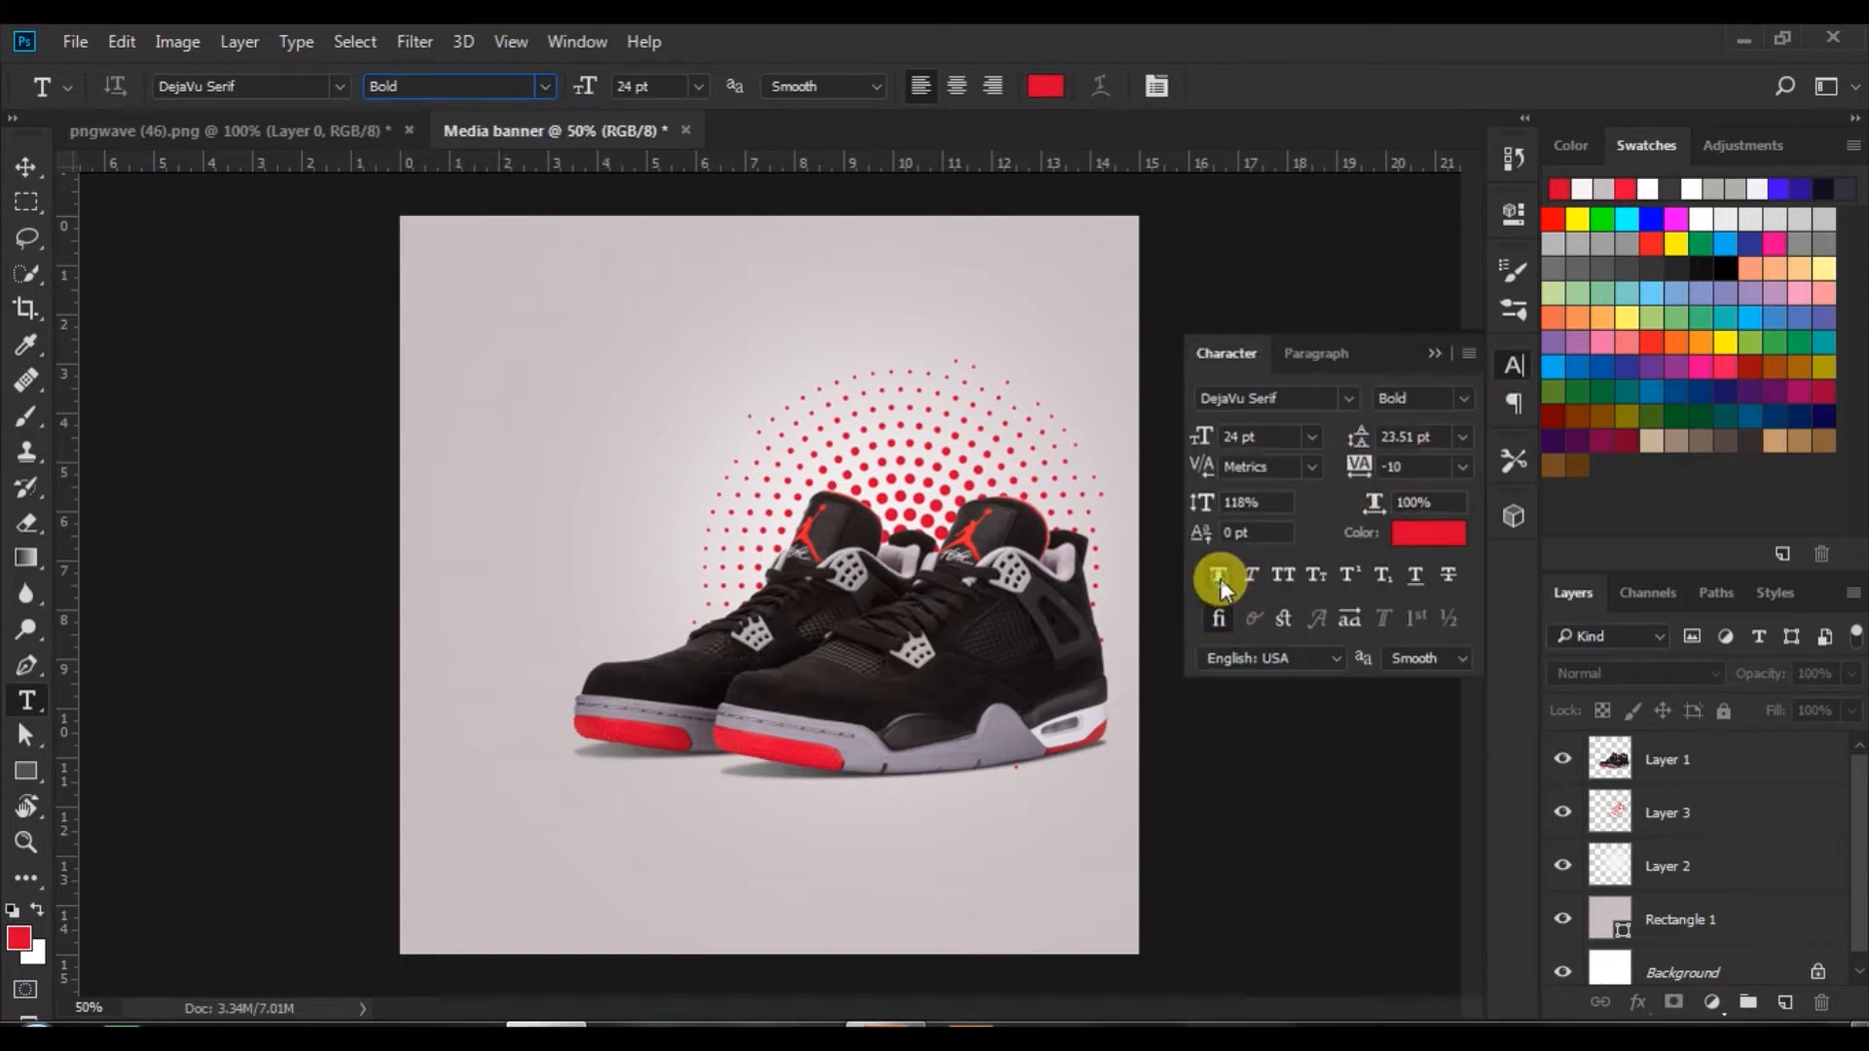
left_click(1219, 576)
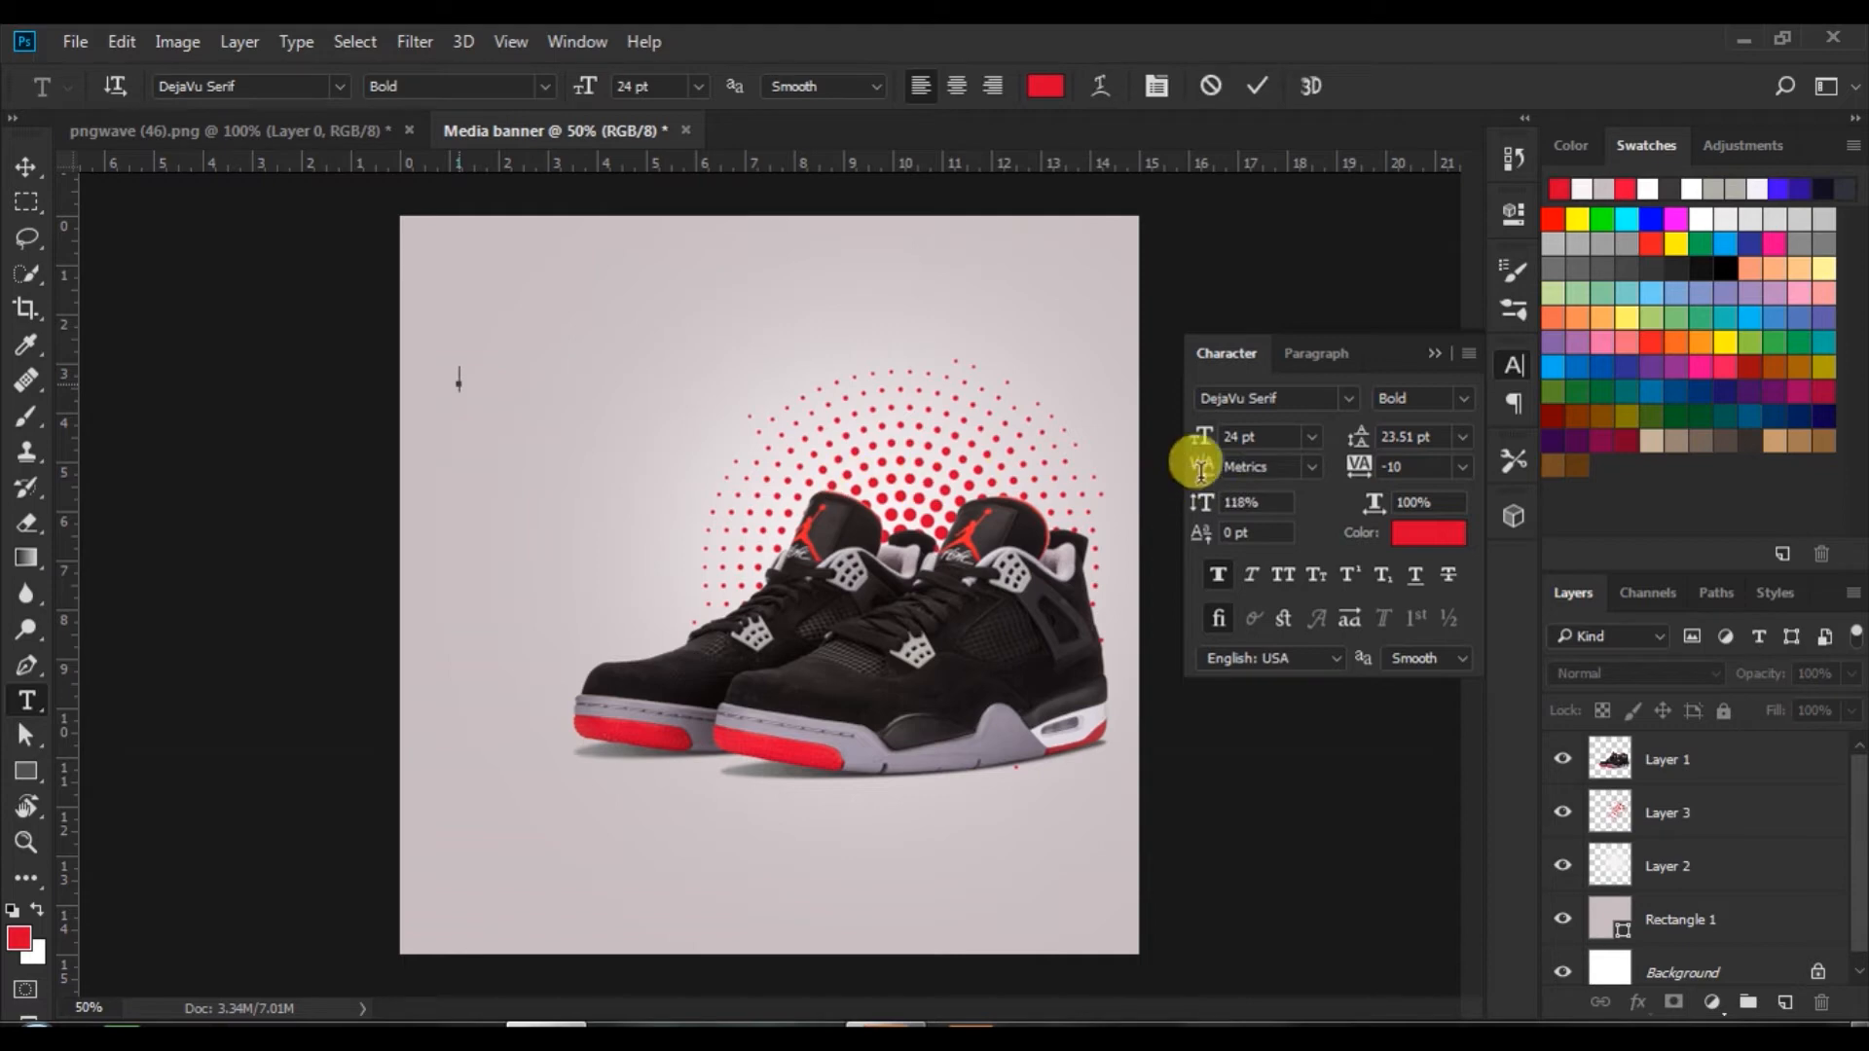
- Add a 72 pt two-line heading "NEW" / "SHOES STYLES" above the sneakers and set its leading to 72.51 pt
left_click(1312, 436)
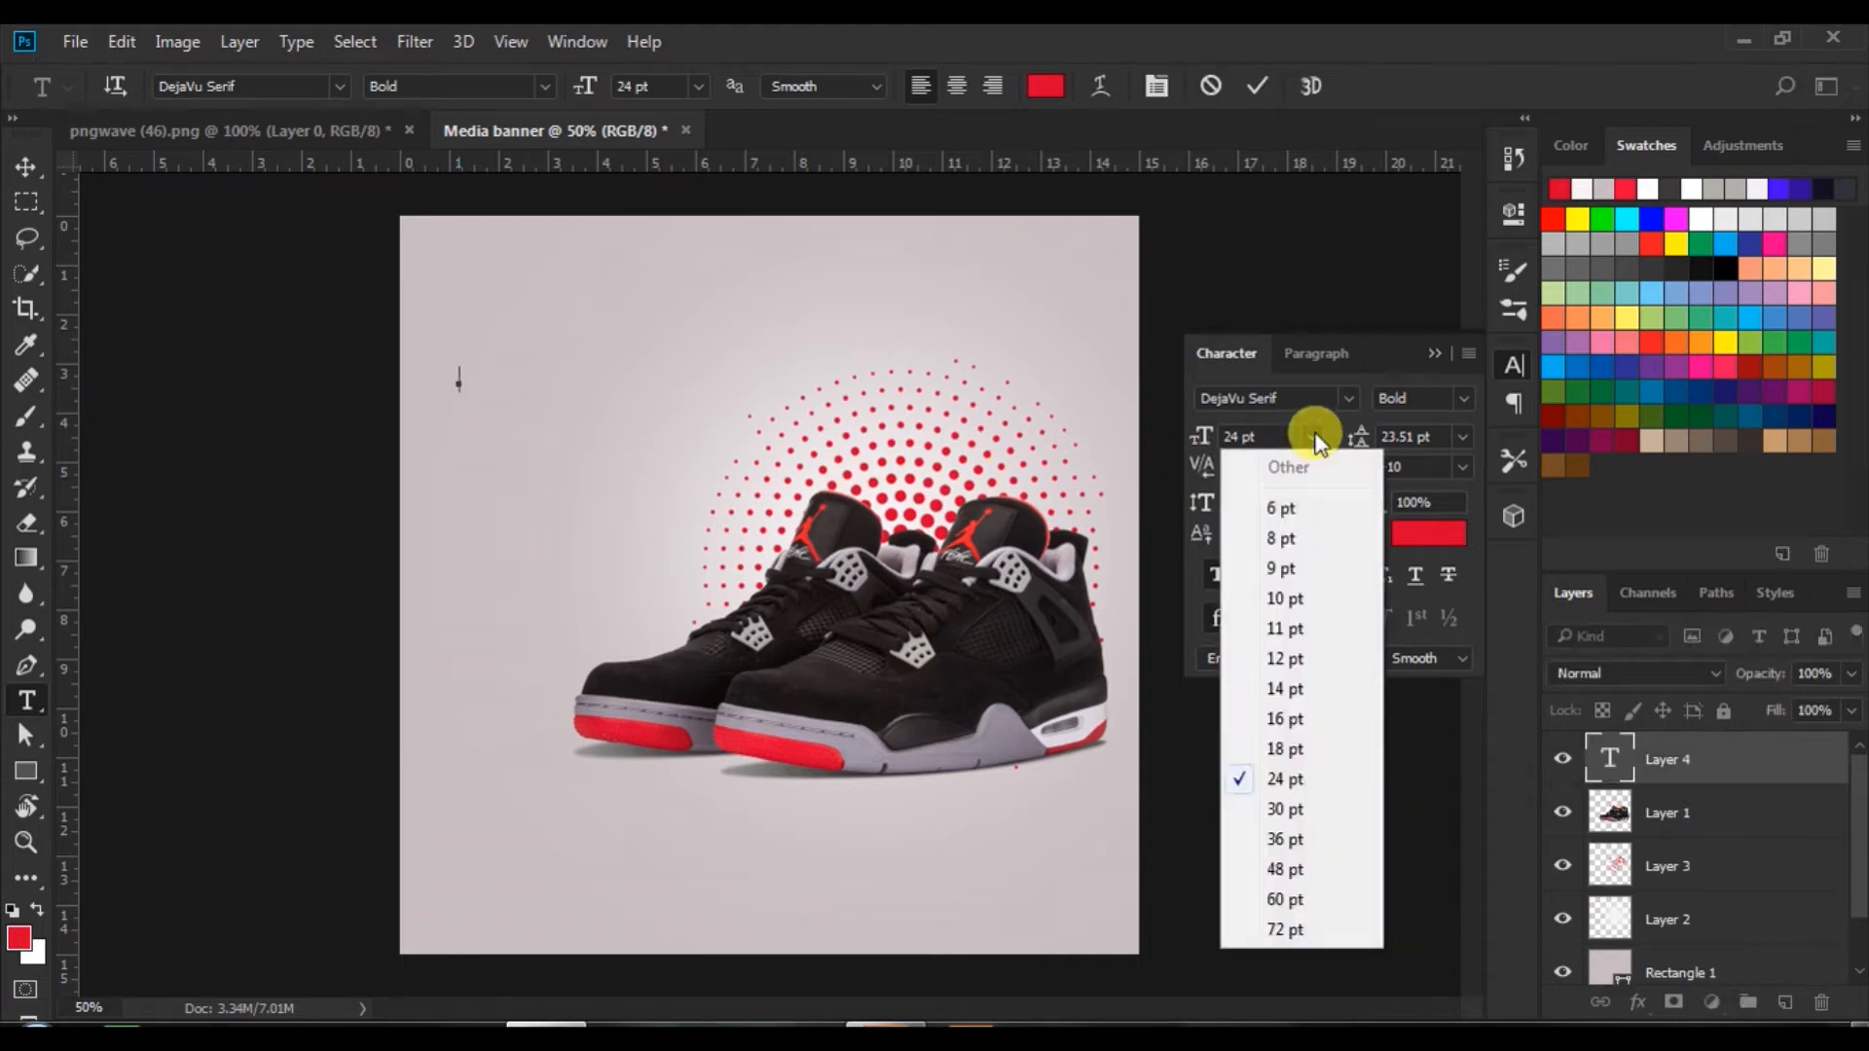
left_click(1283, 927)
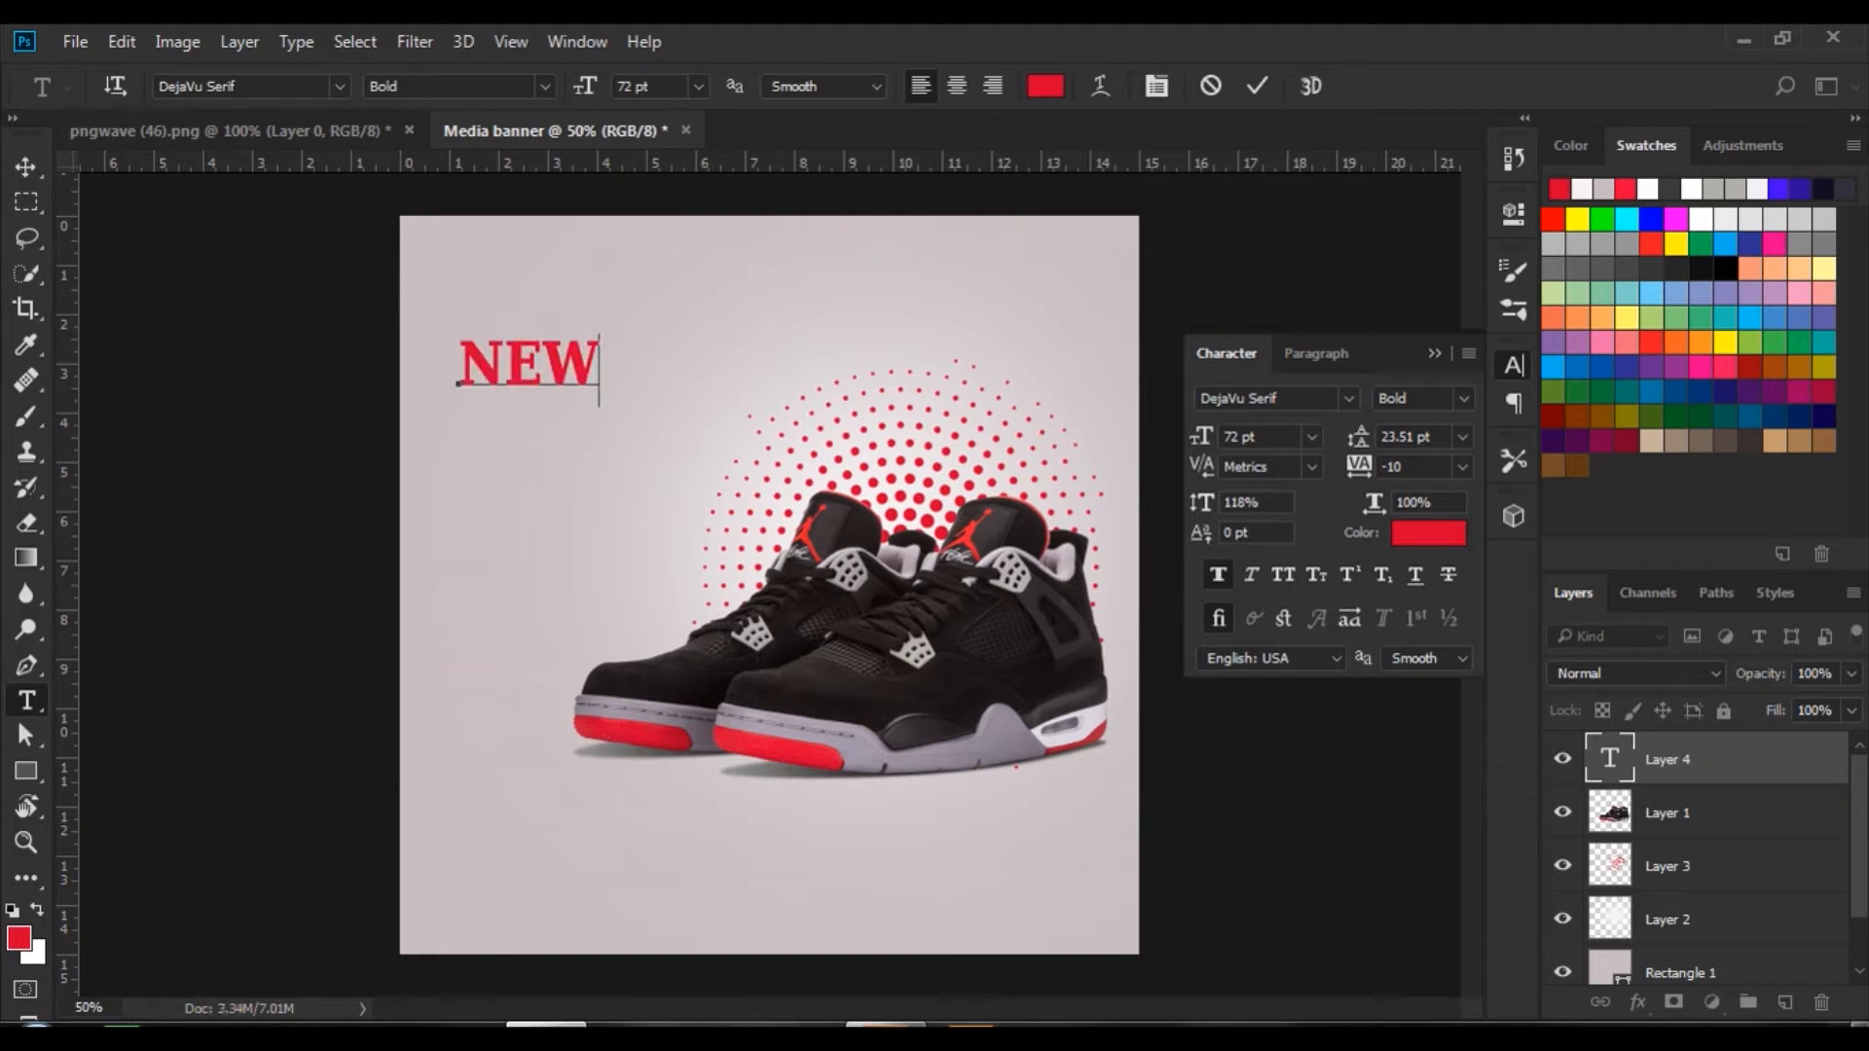
left_click_drag(555, 421, 530, 374)
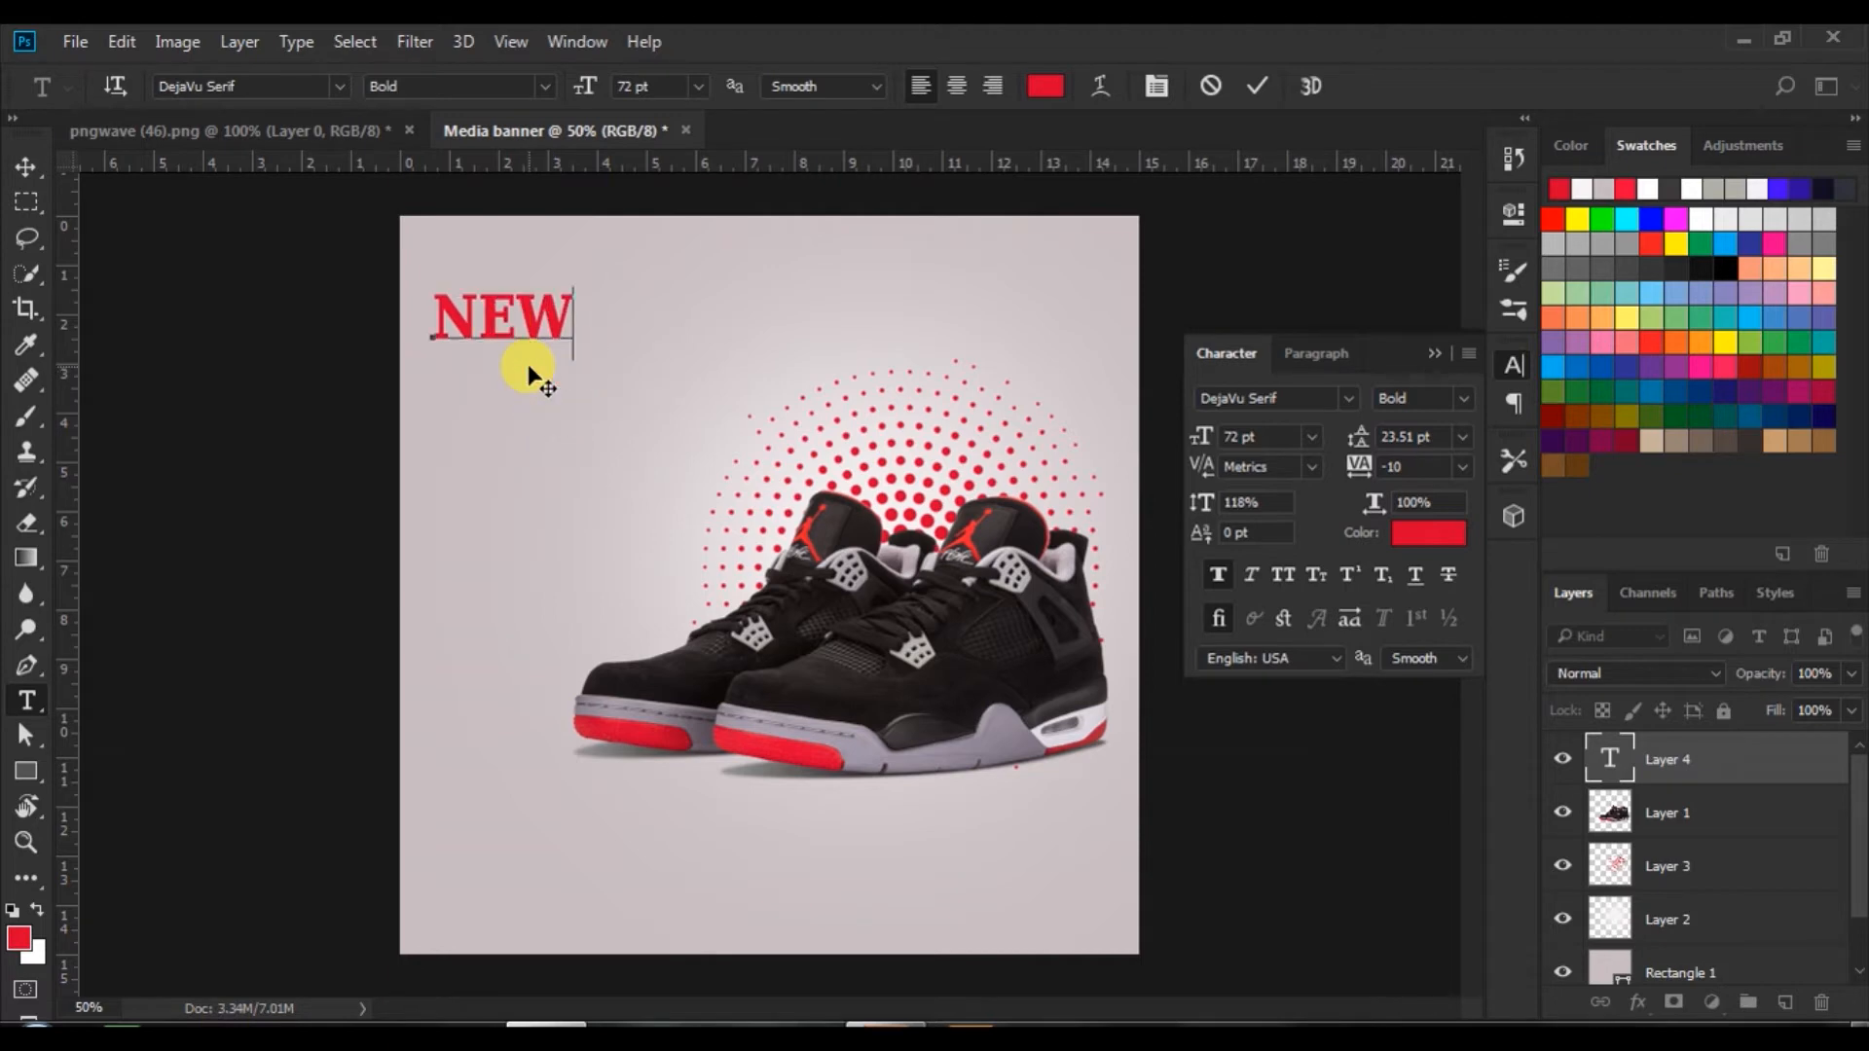
key("Return")
type("SHOES")
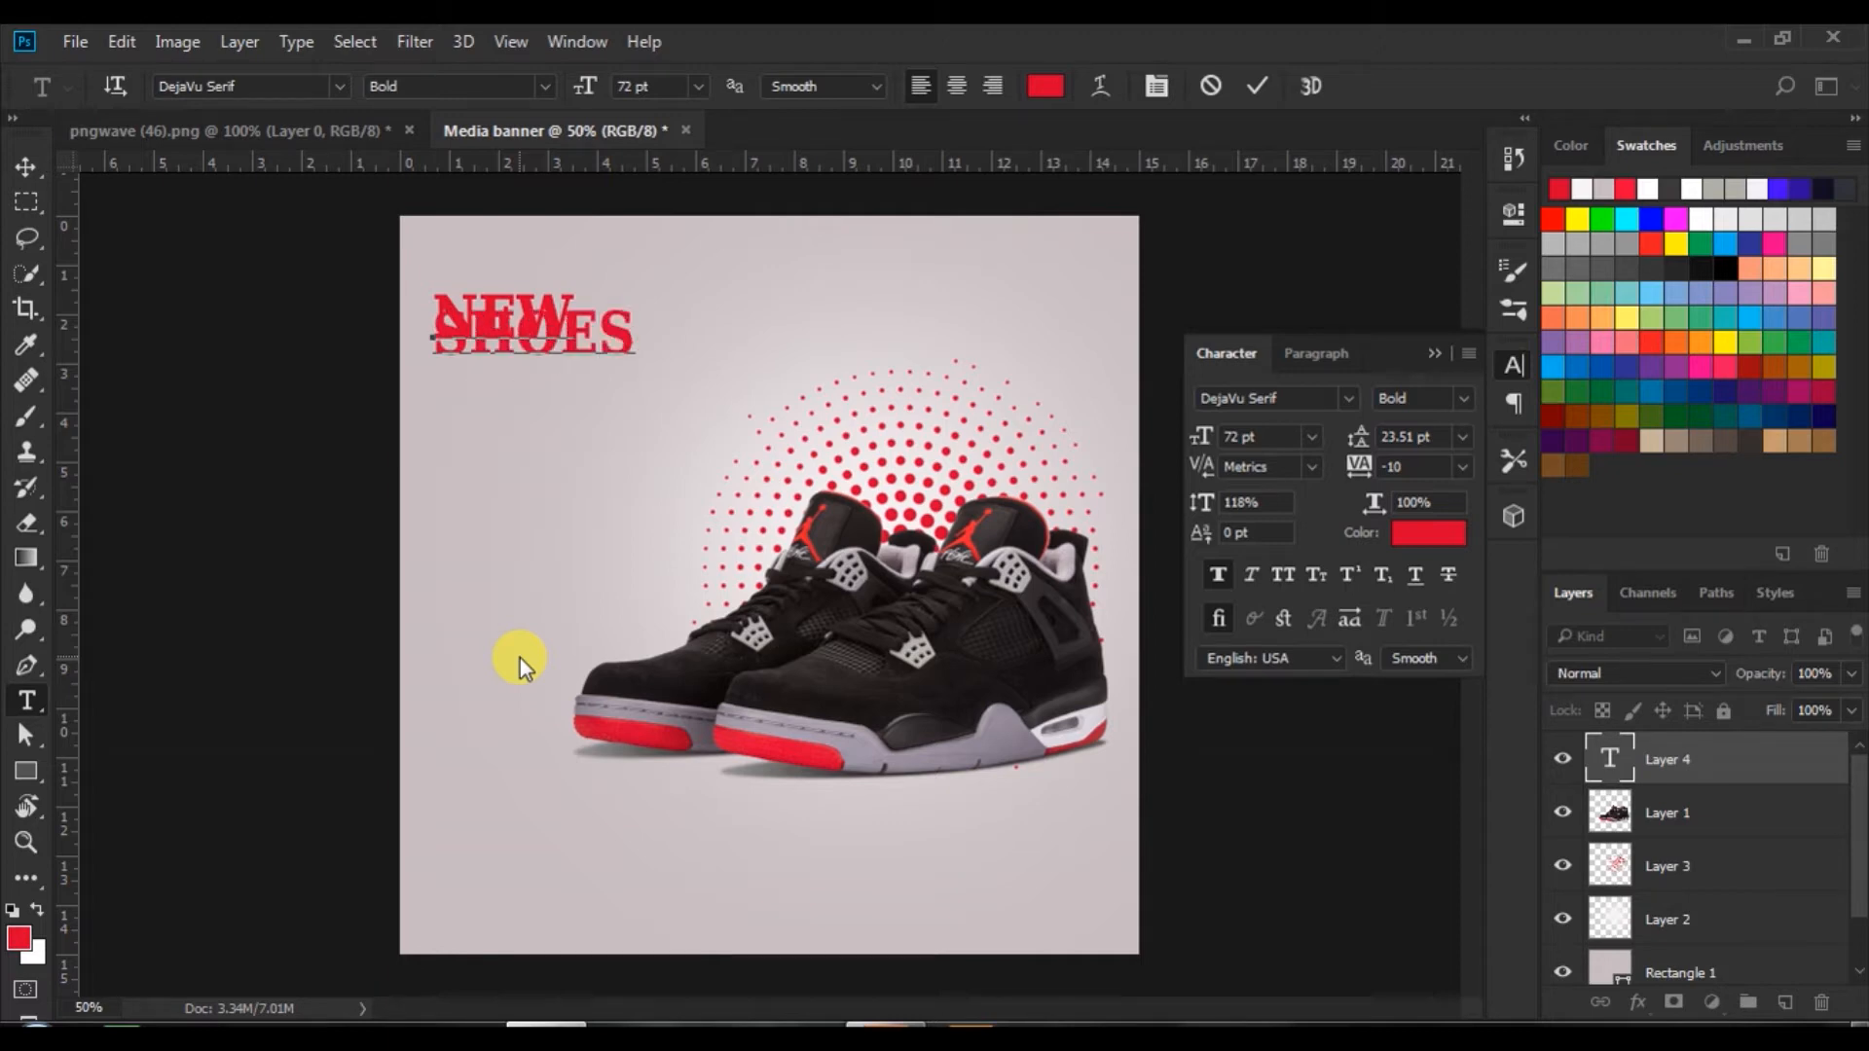
type(" STY")
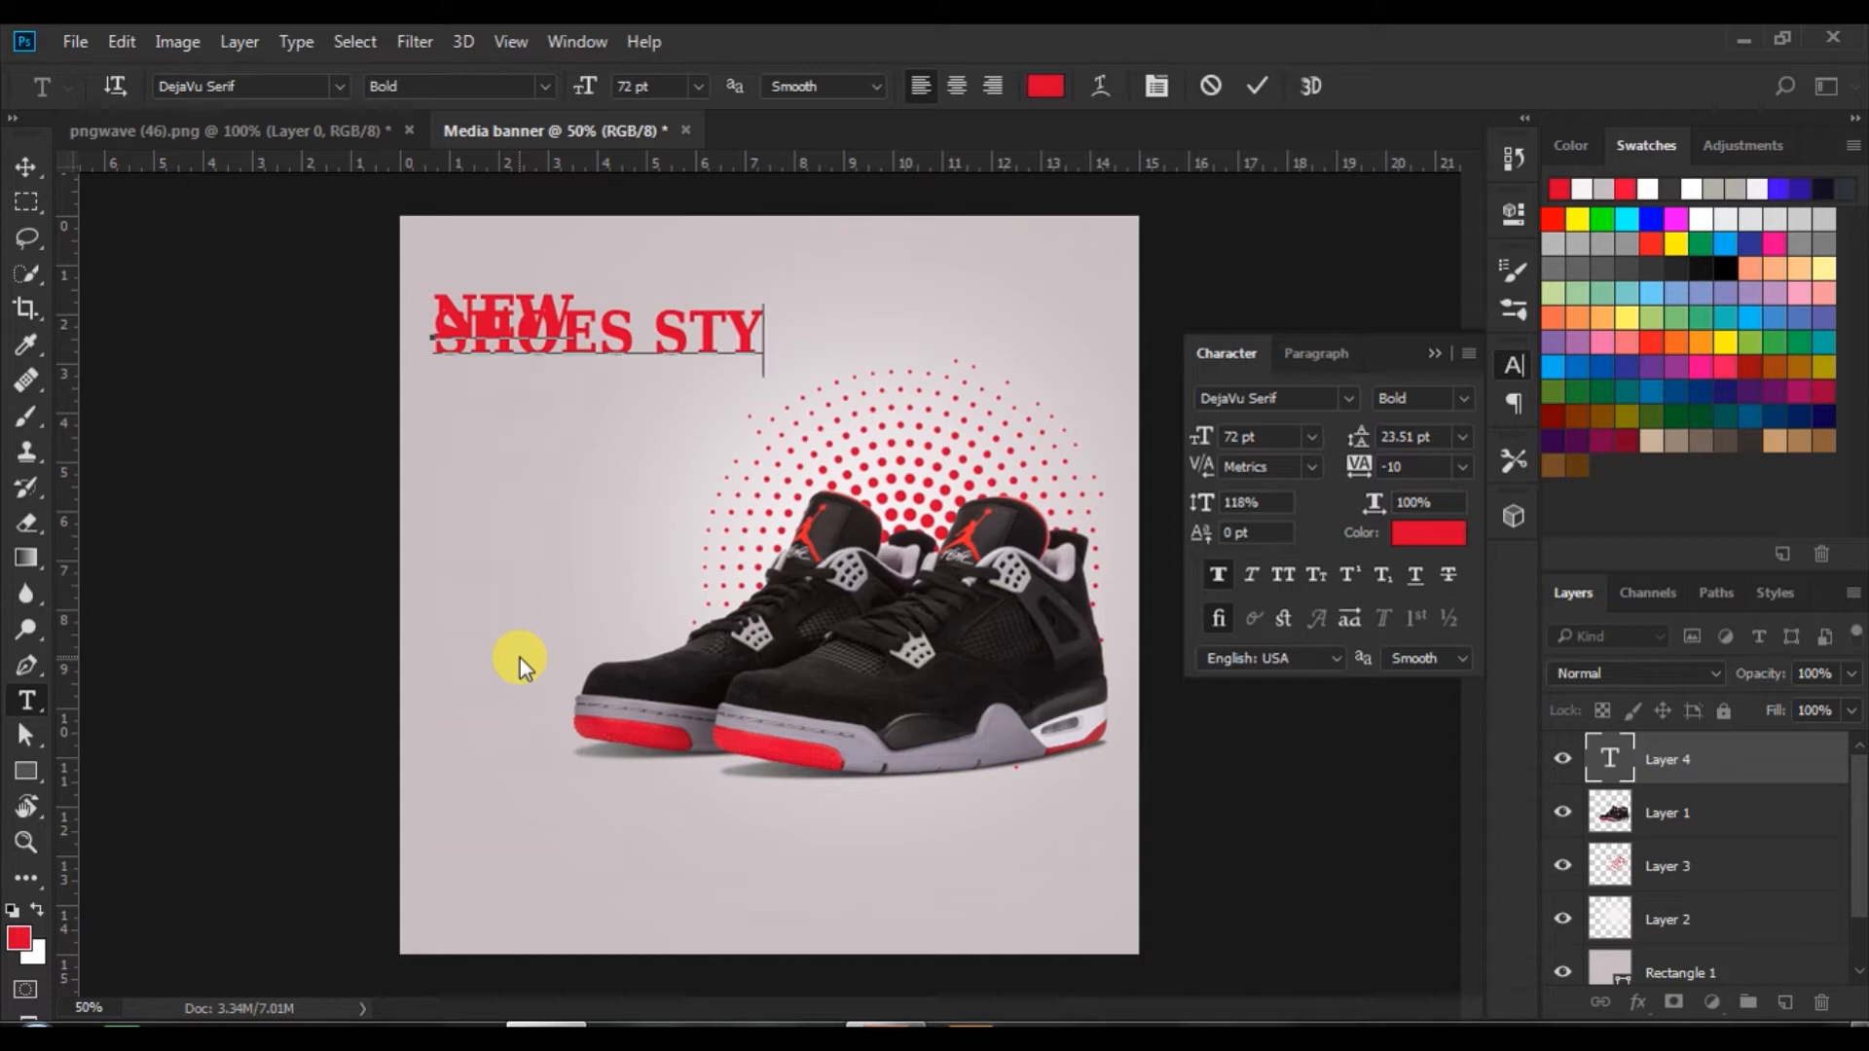
type("LES")
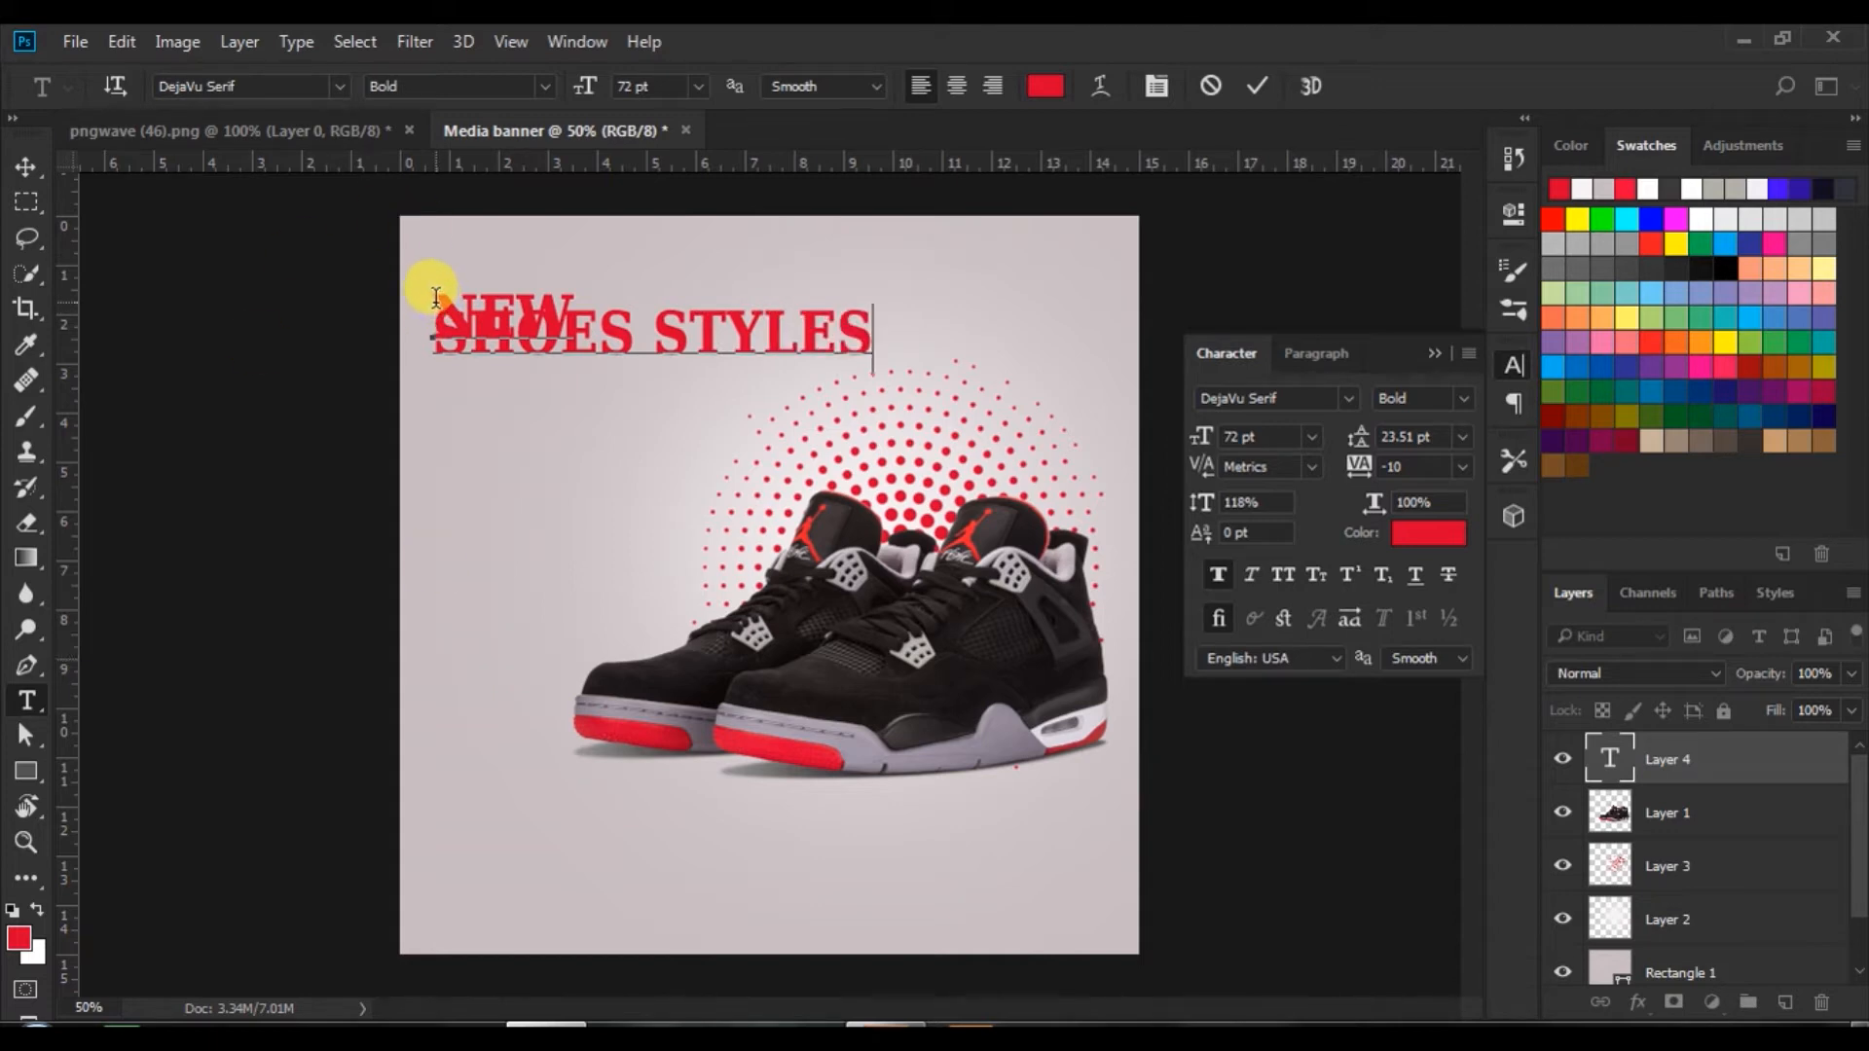
key("ctrl+a")
left_click_drag(1387, 443, 1416, 442)
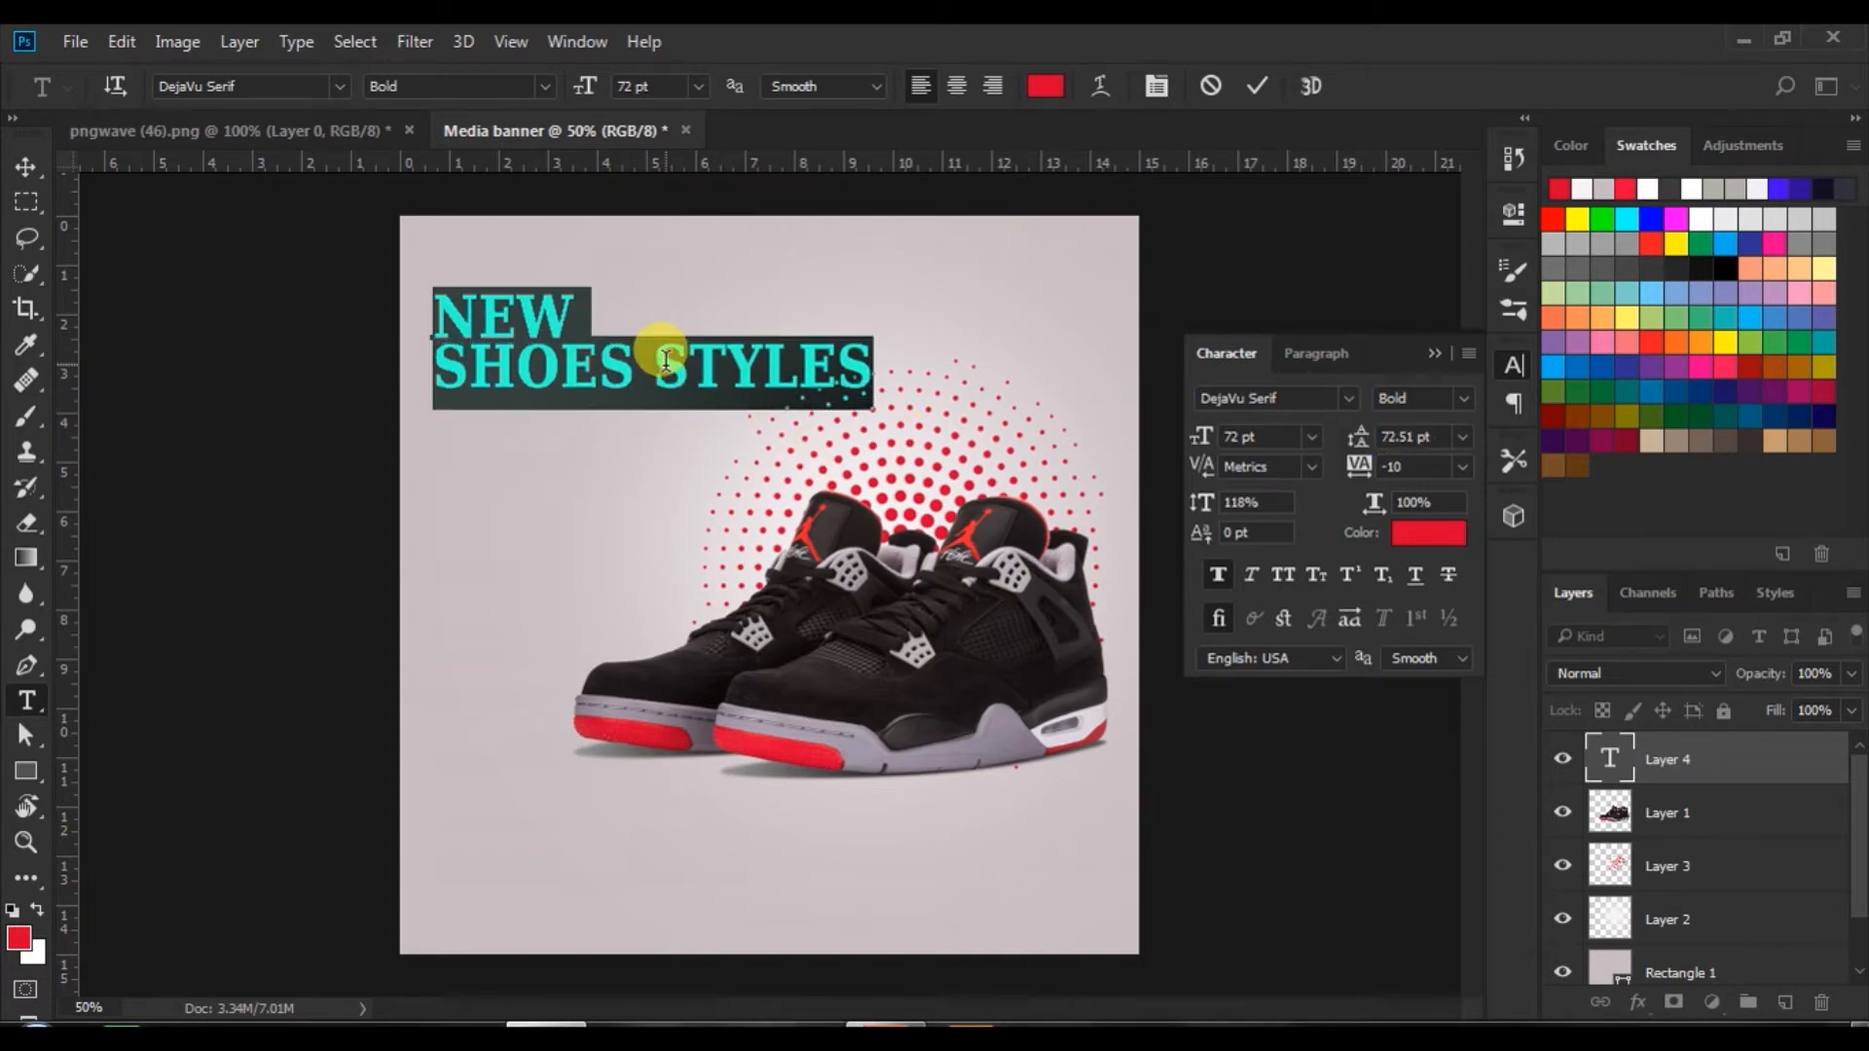
- Remove faux bold from the word "STYLES" and move the heading closer to the canvas's upper-left corner
left_click_drag(656, 362, 1168, 521)
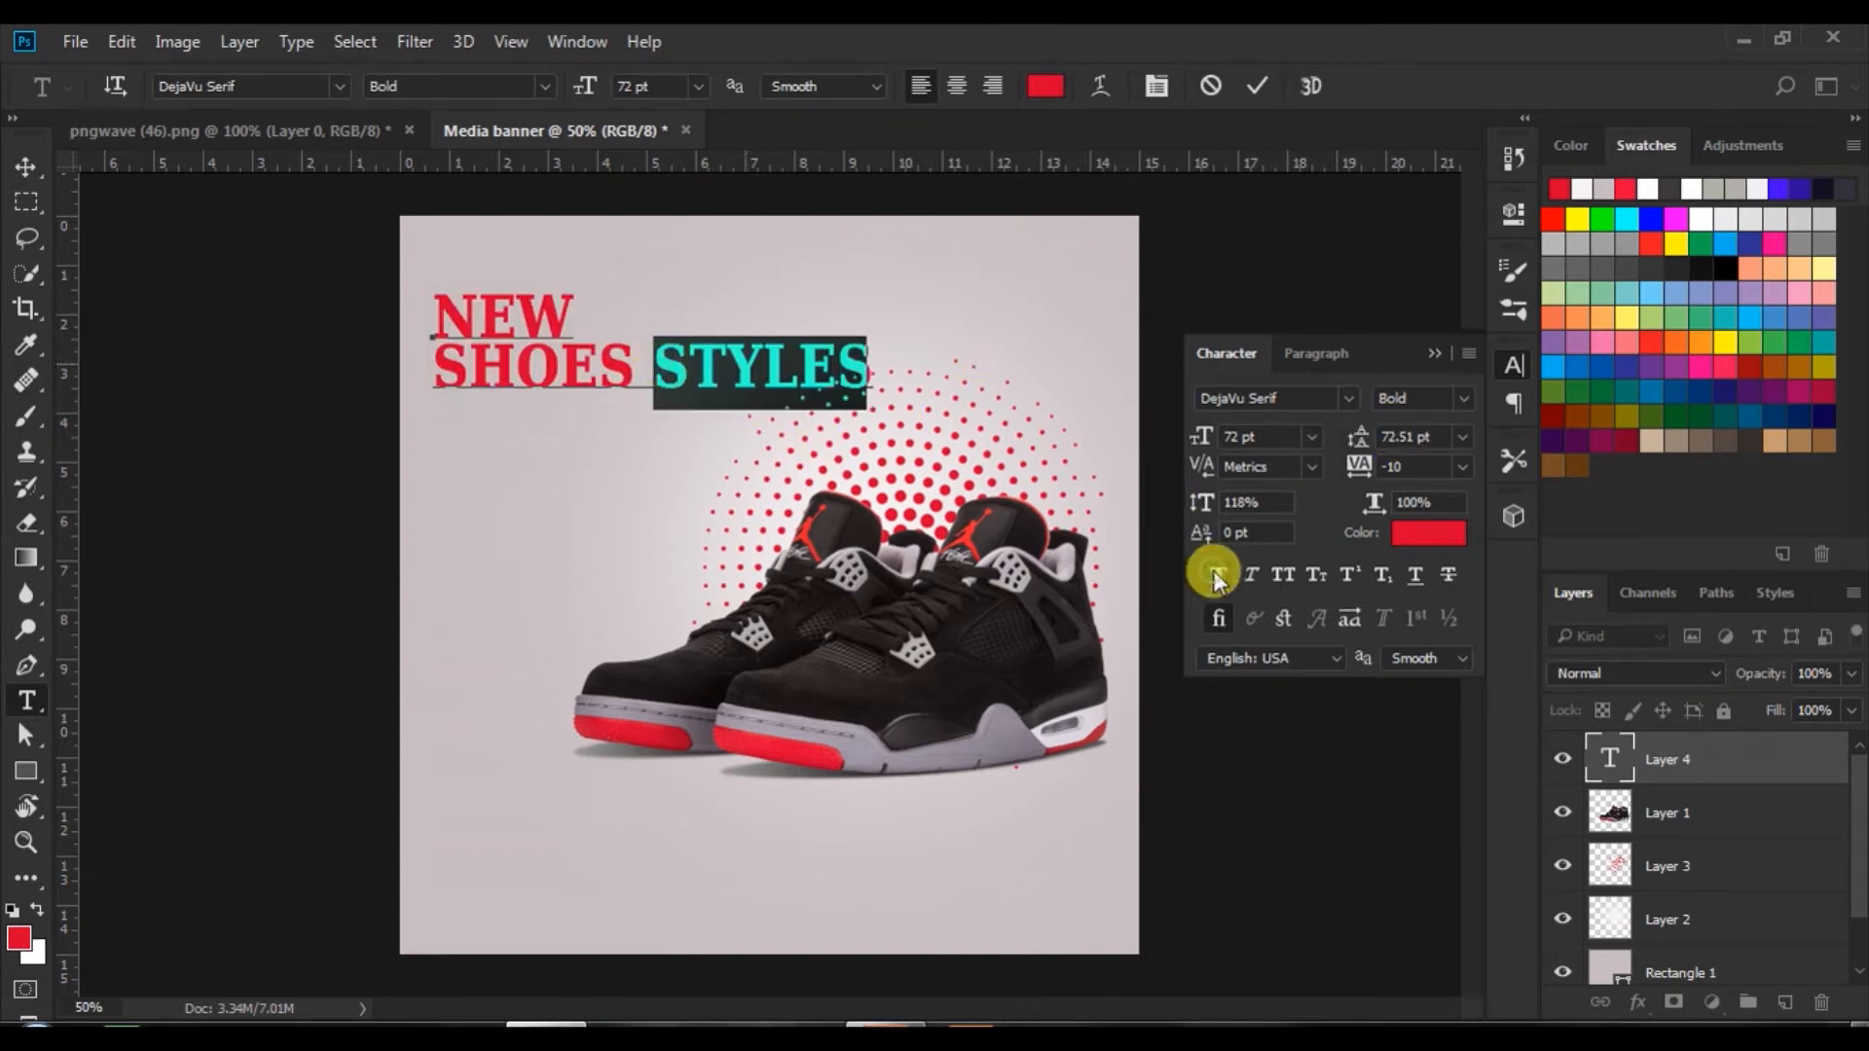
mouse_move(563, 429)
left_mouse_down()
mouse_move(549, 435)
mouse_move(556, 417)
left_mouse_up()
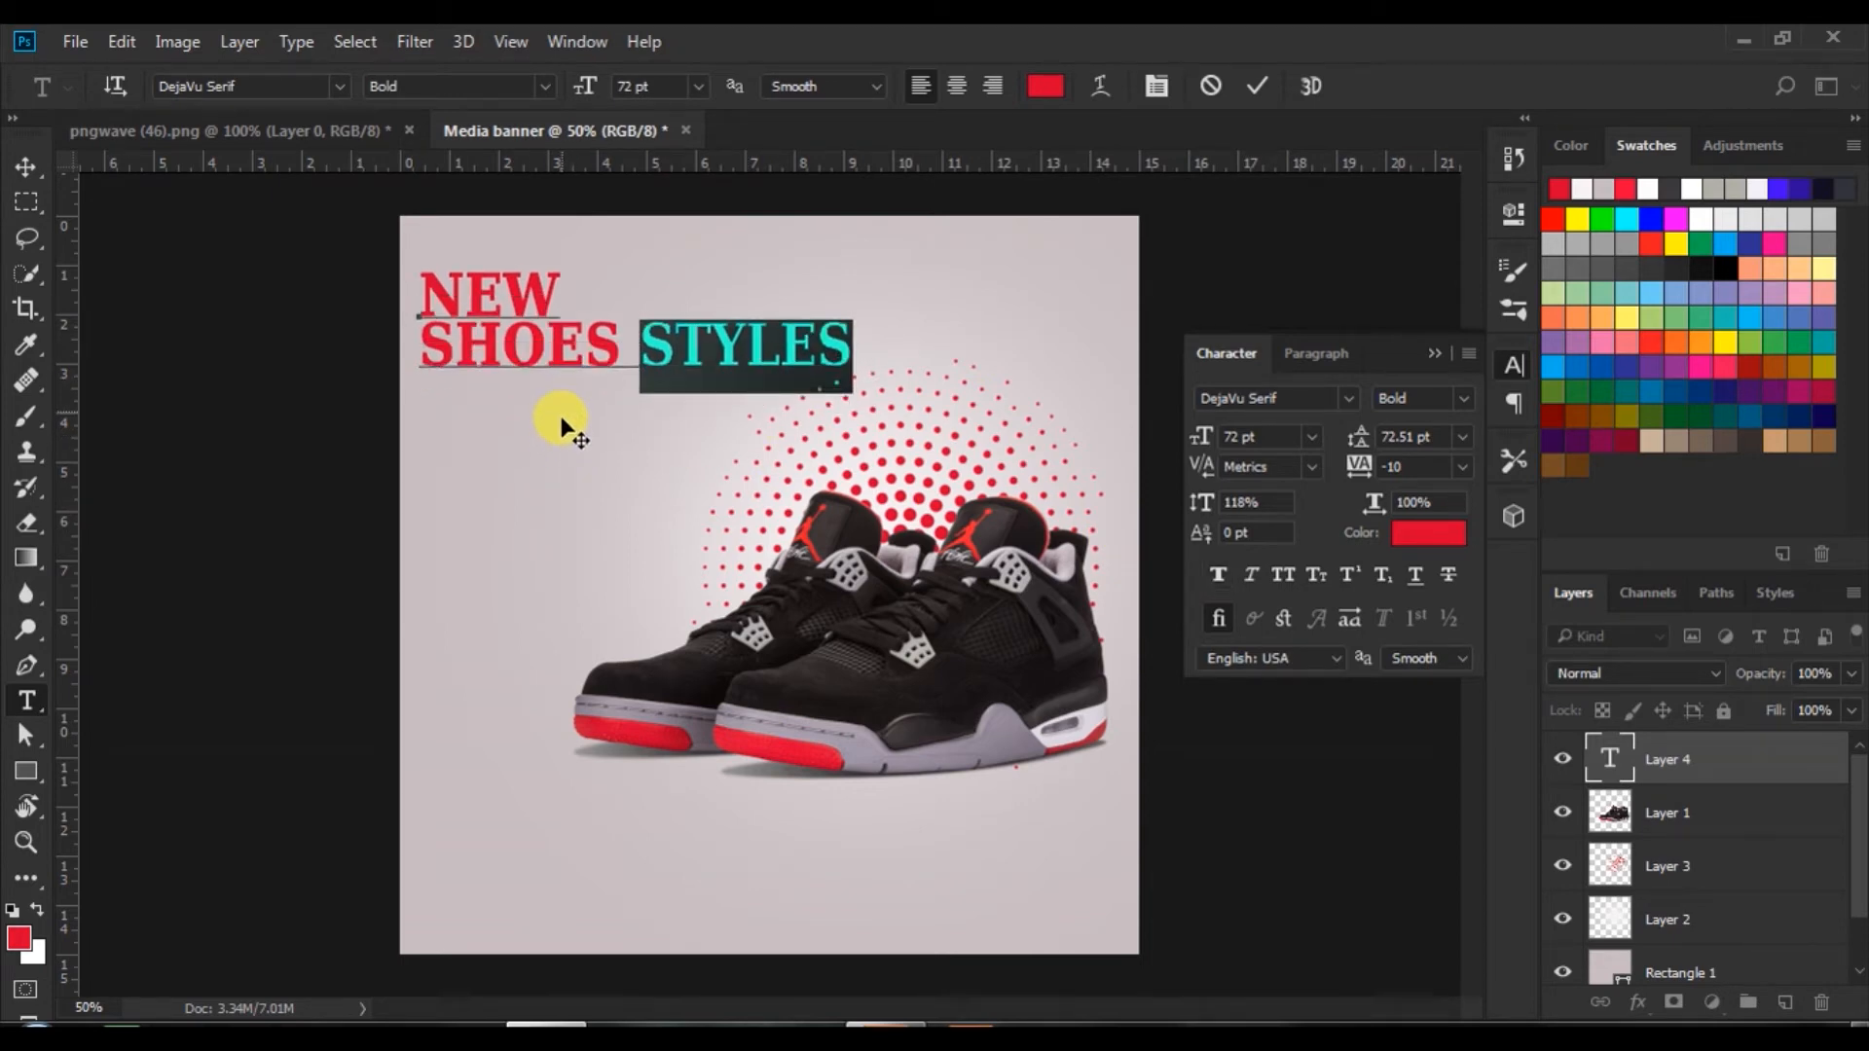
left_click(1256, 86)
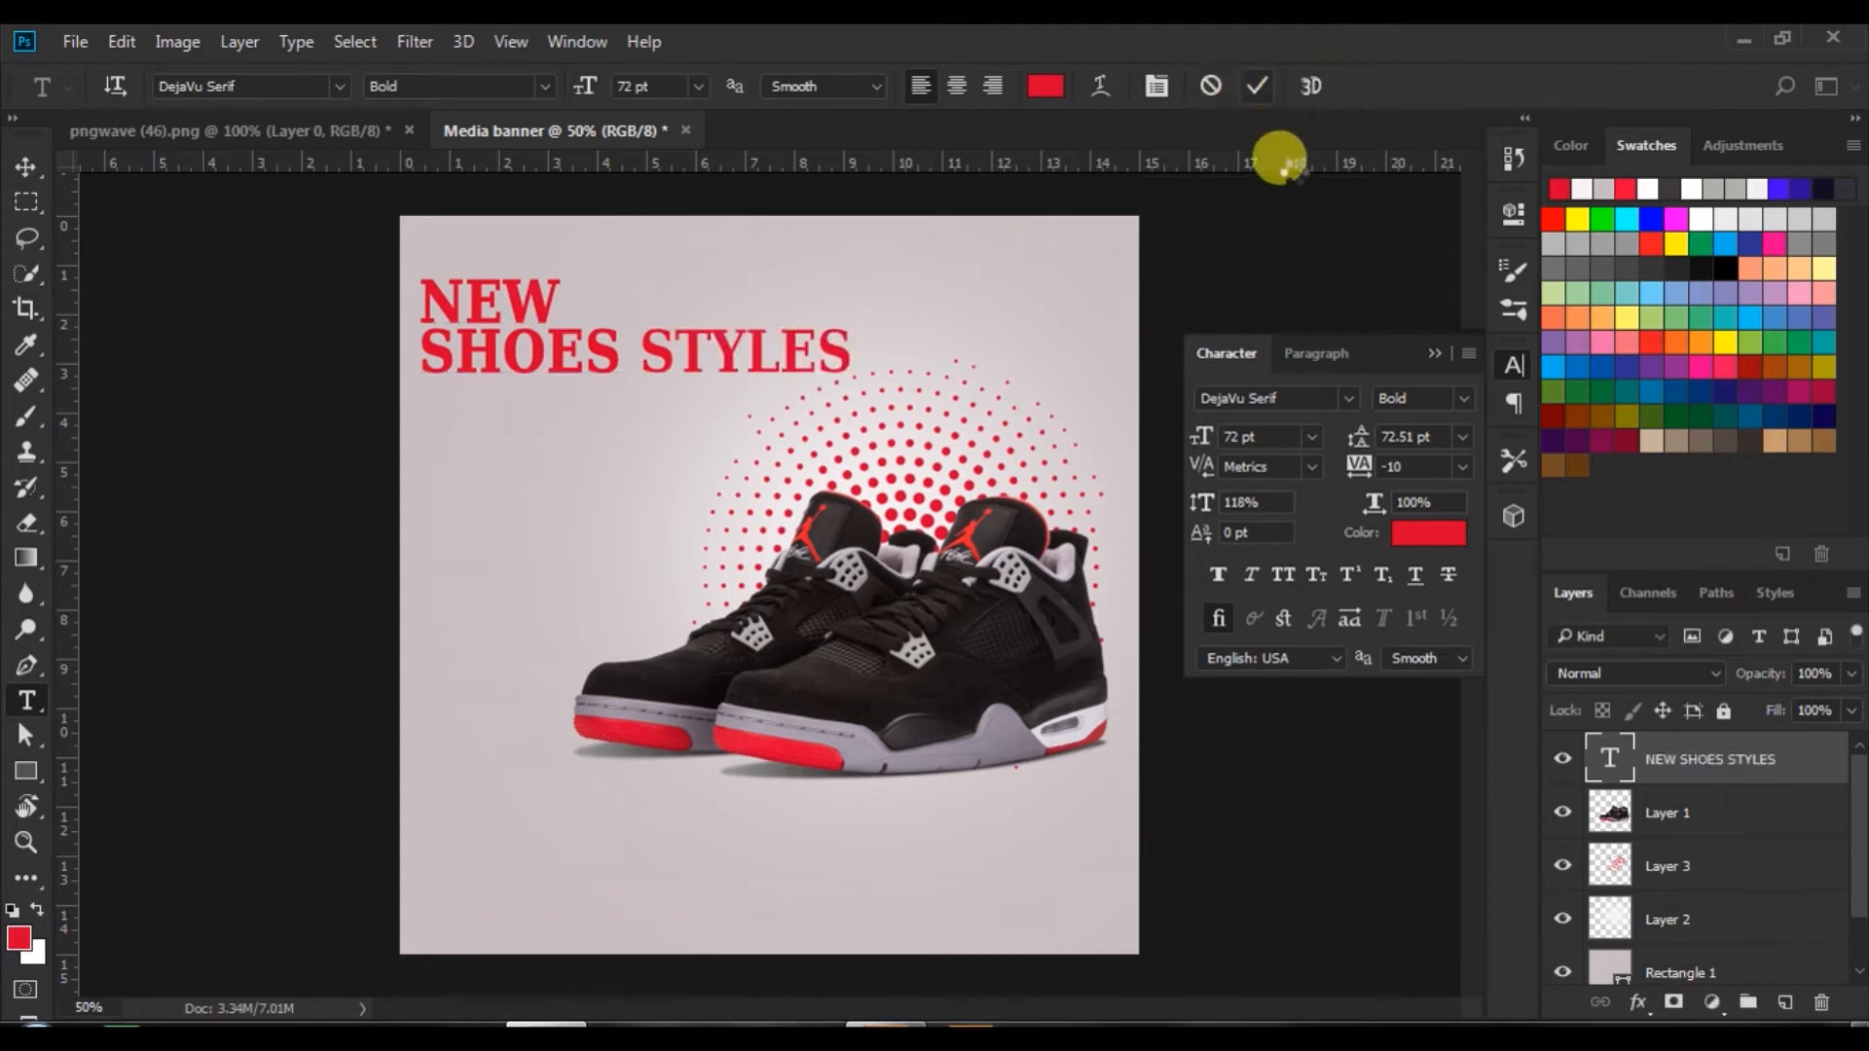
left_click(1434, 353)
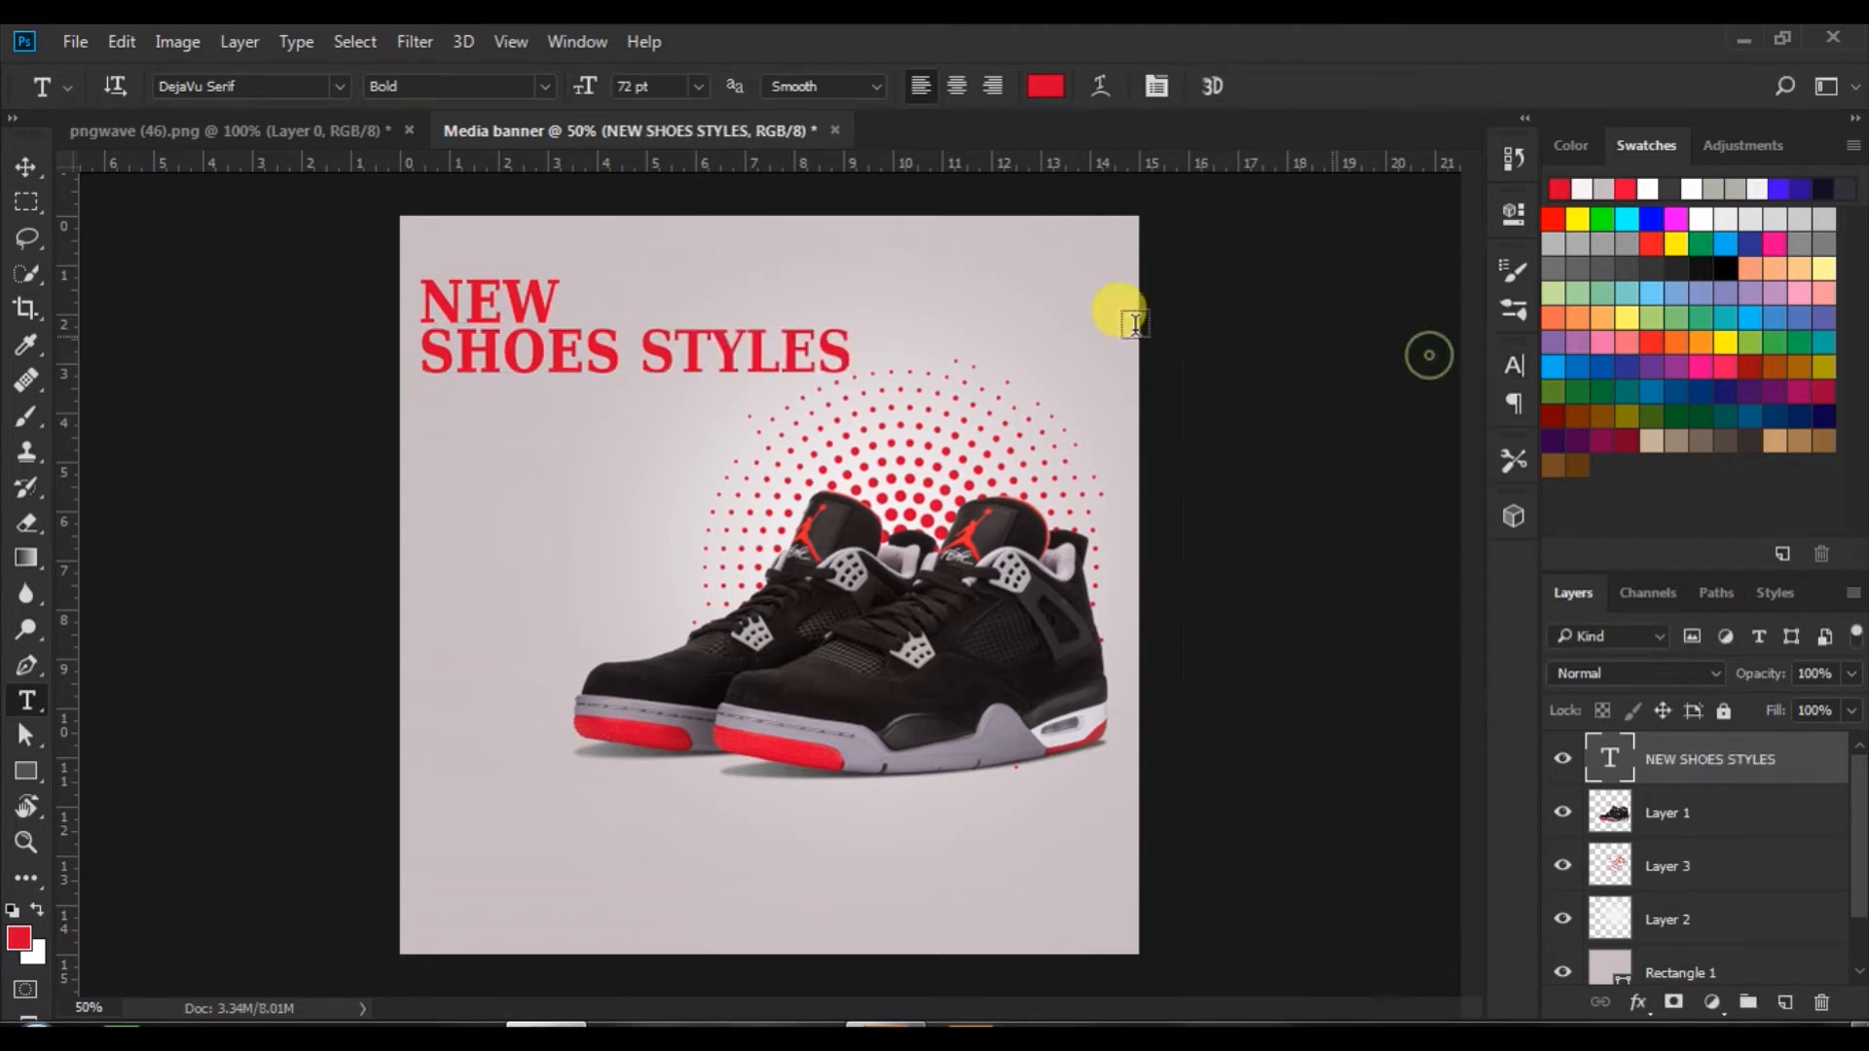
- Add the 24 pt black text "Your Advertising sub text here" below the heading
left_click(434, 429)
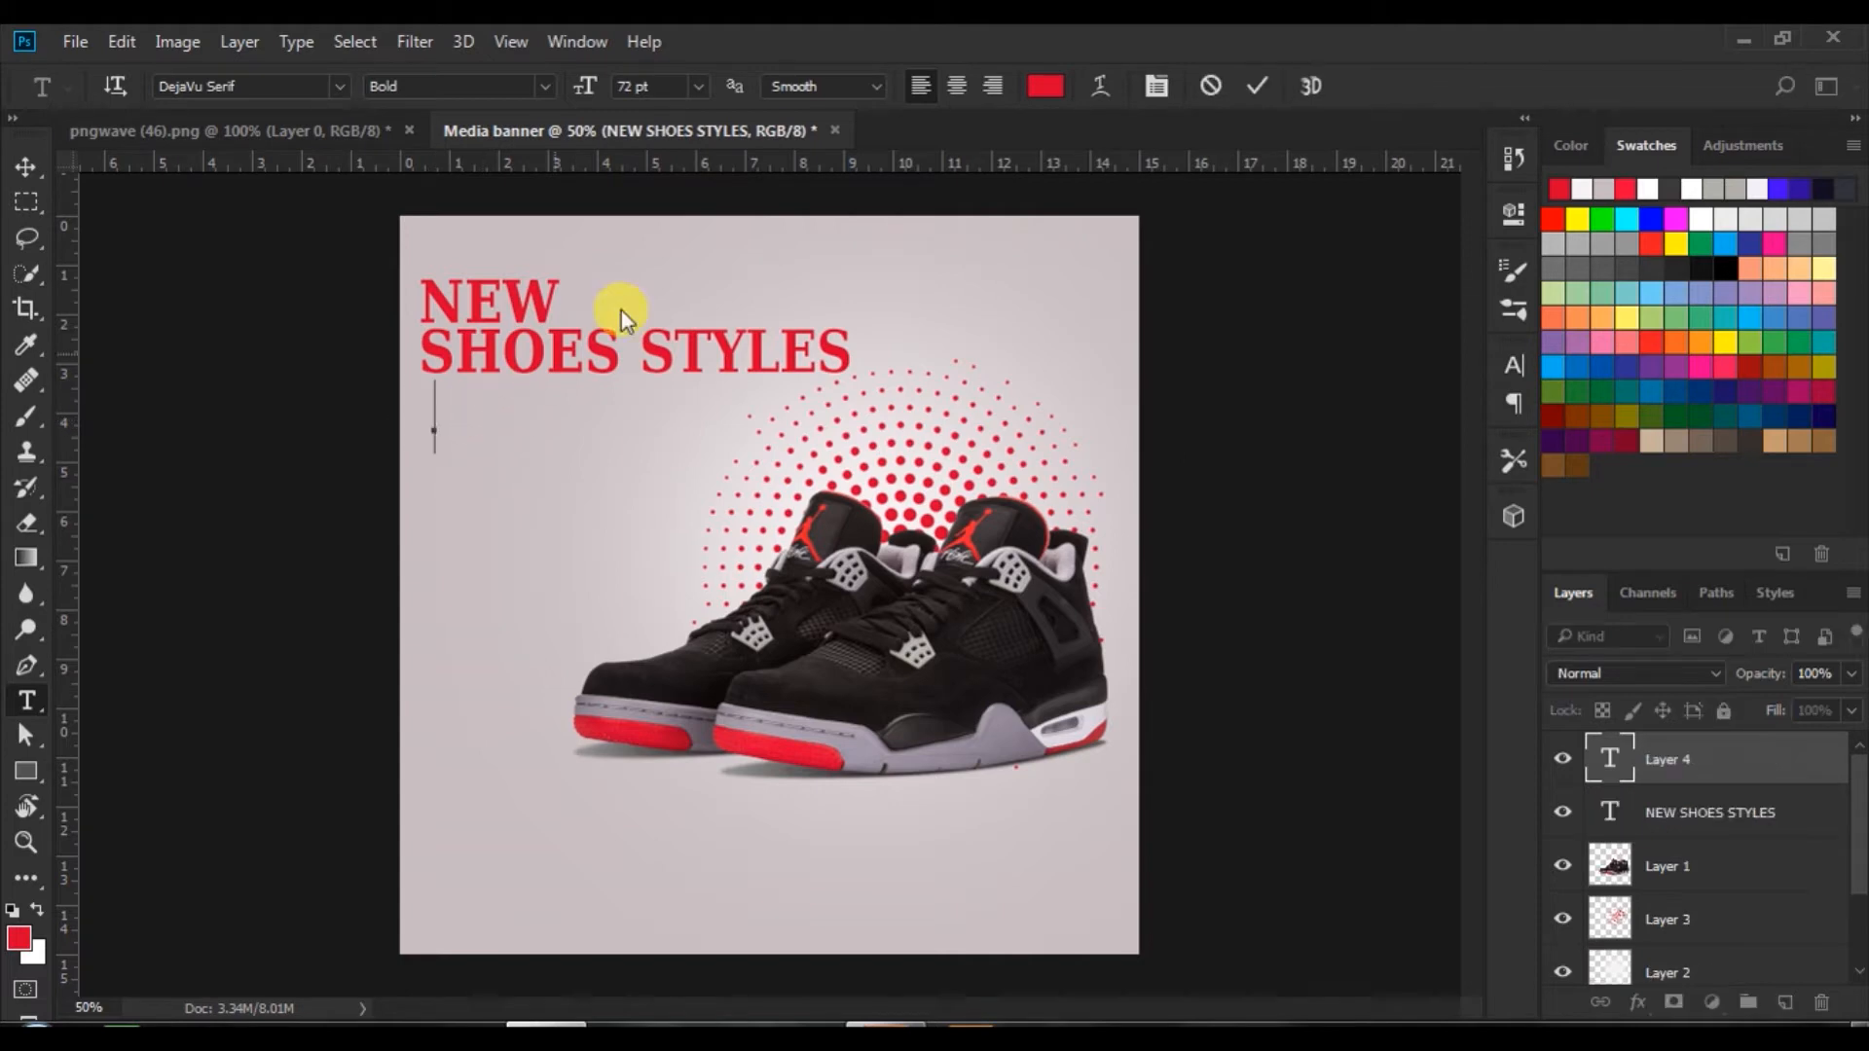
left_click(696, 88)
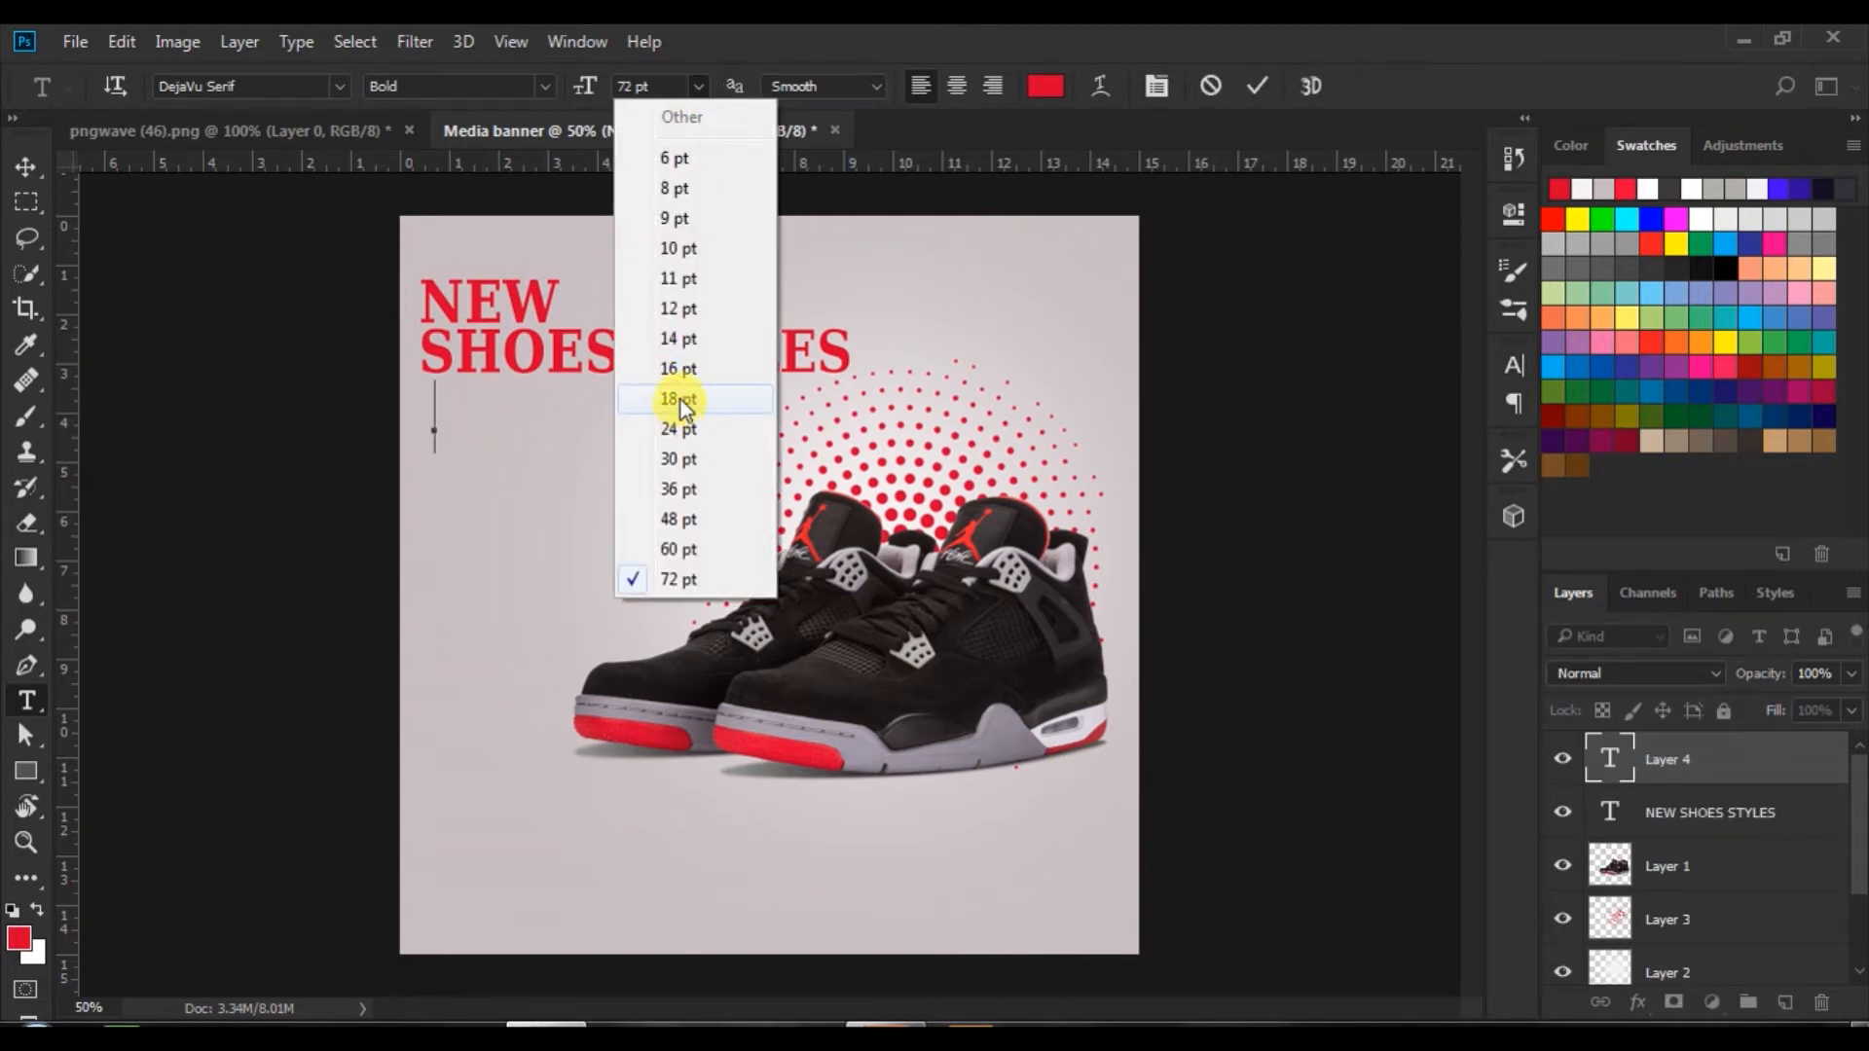
left_click(679, 399)
left_click(698, 85)
left_click(681, 434)
left_click(1042, 86)
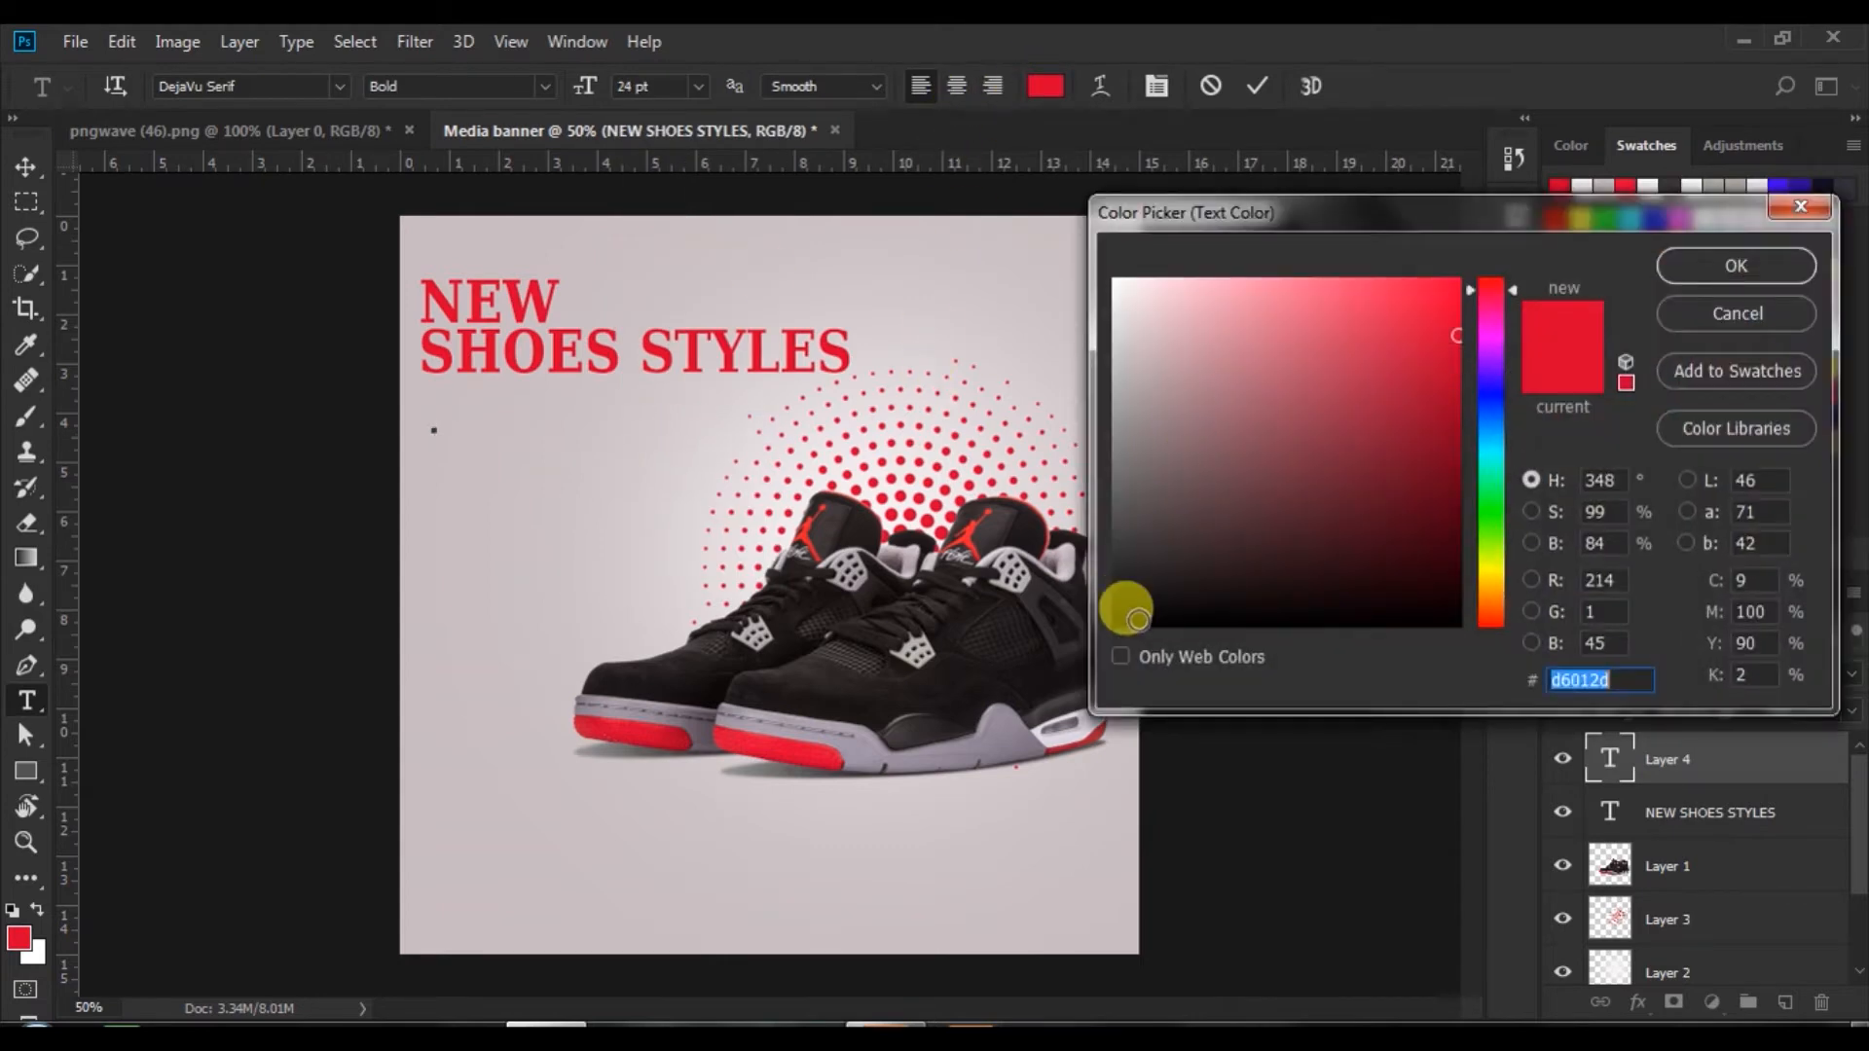
left_click(1126, 604)
left_click(1694, 266)
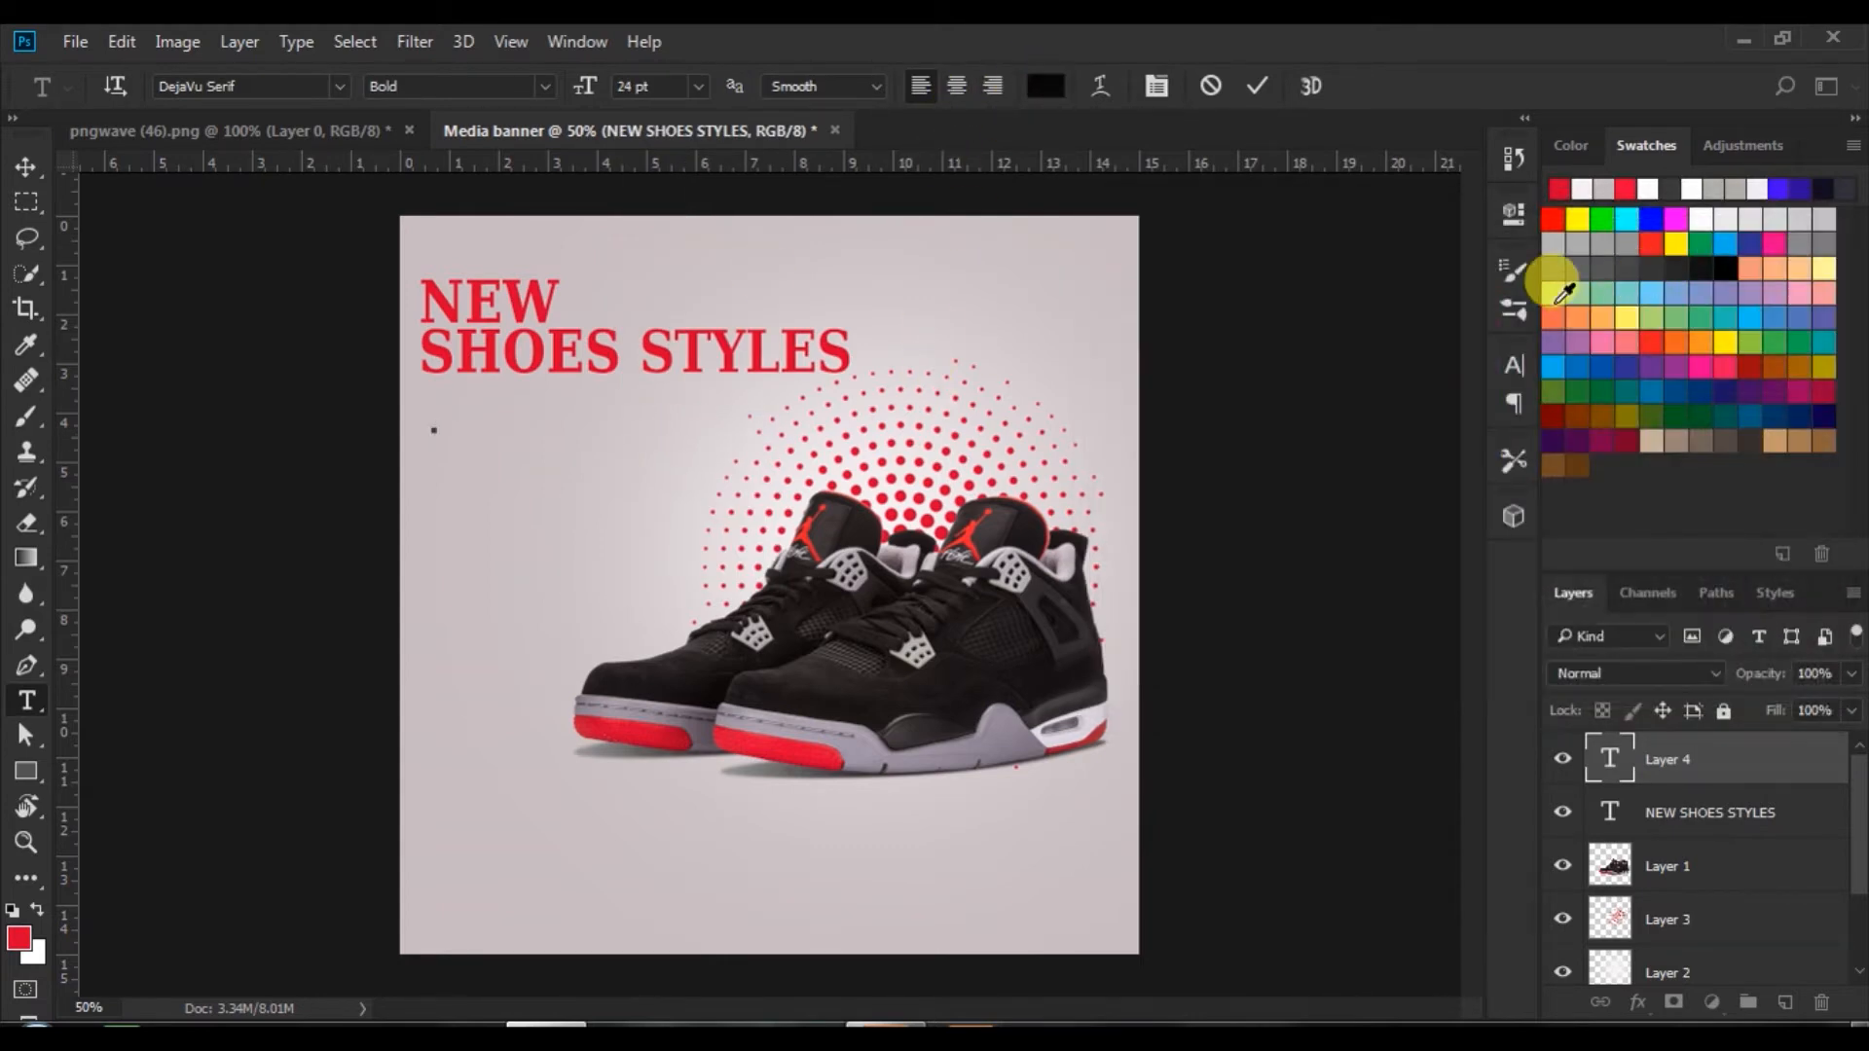
type("our Advert isin ")
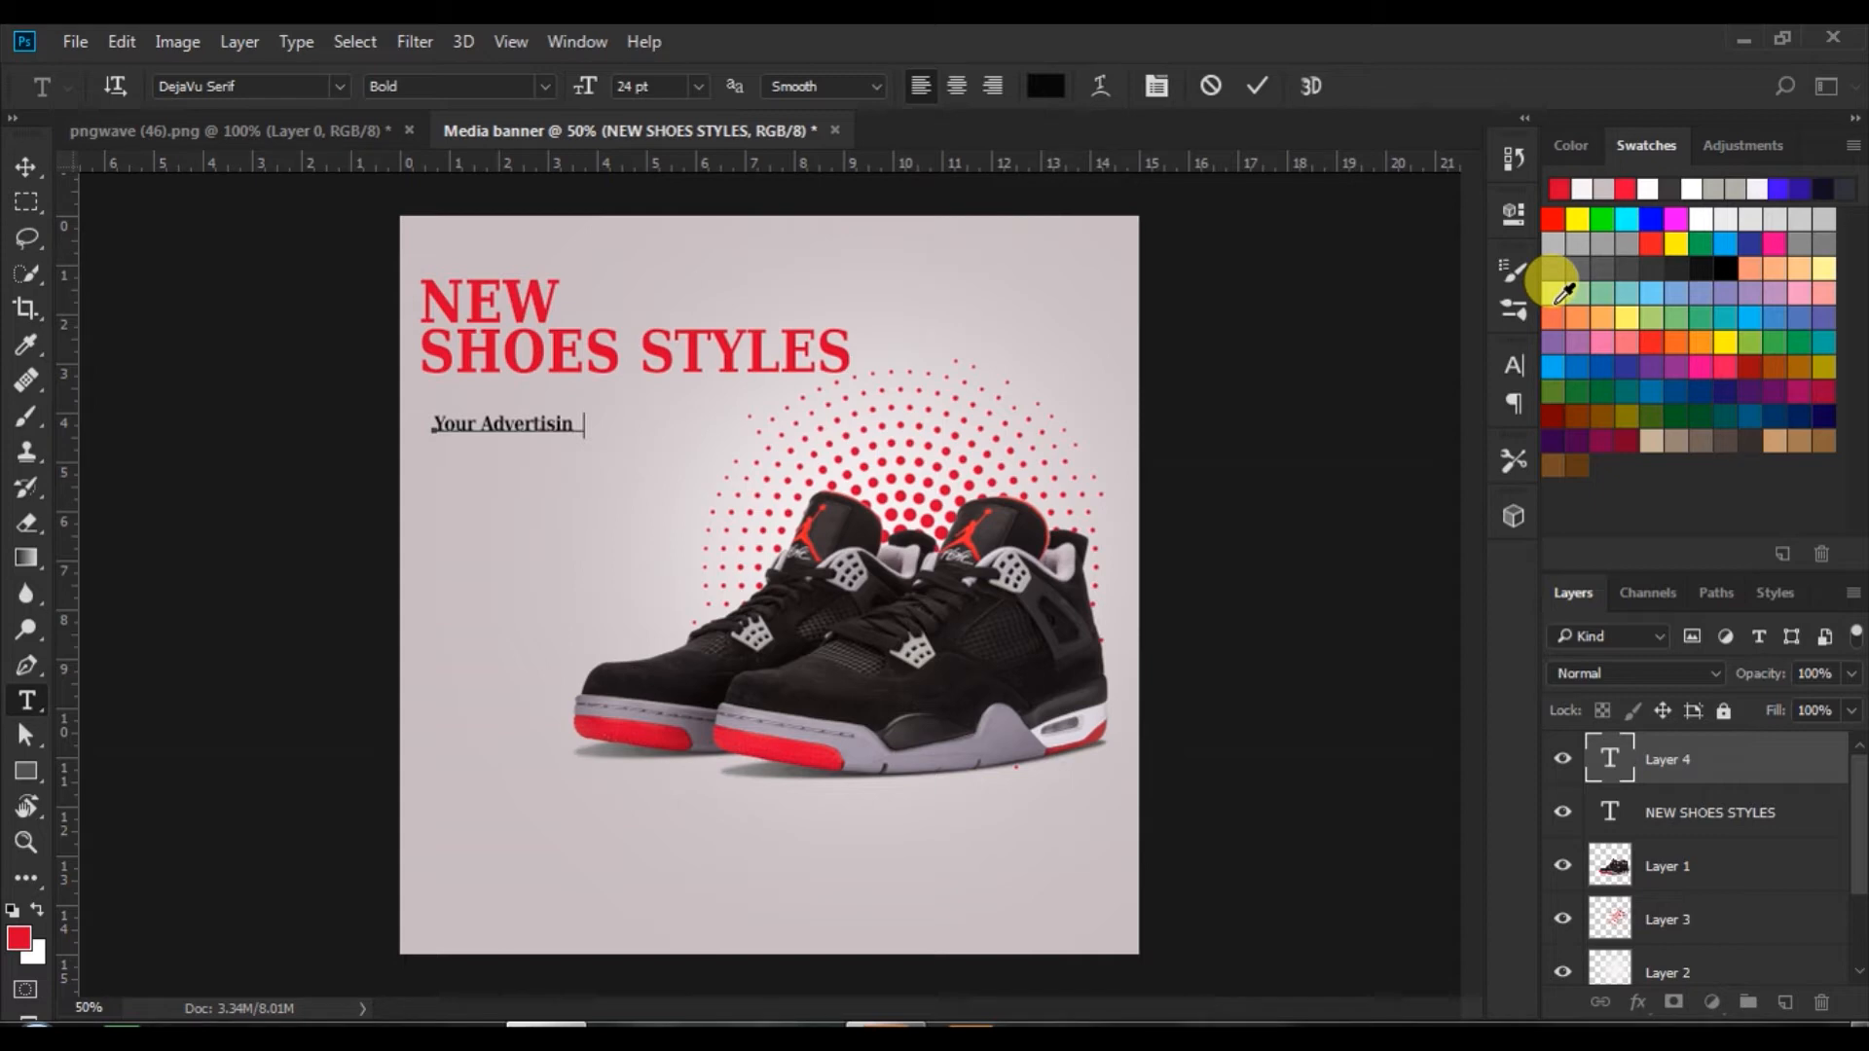
type("g sub text here")
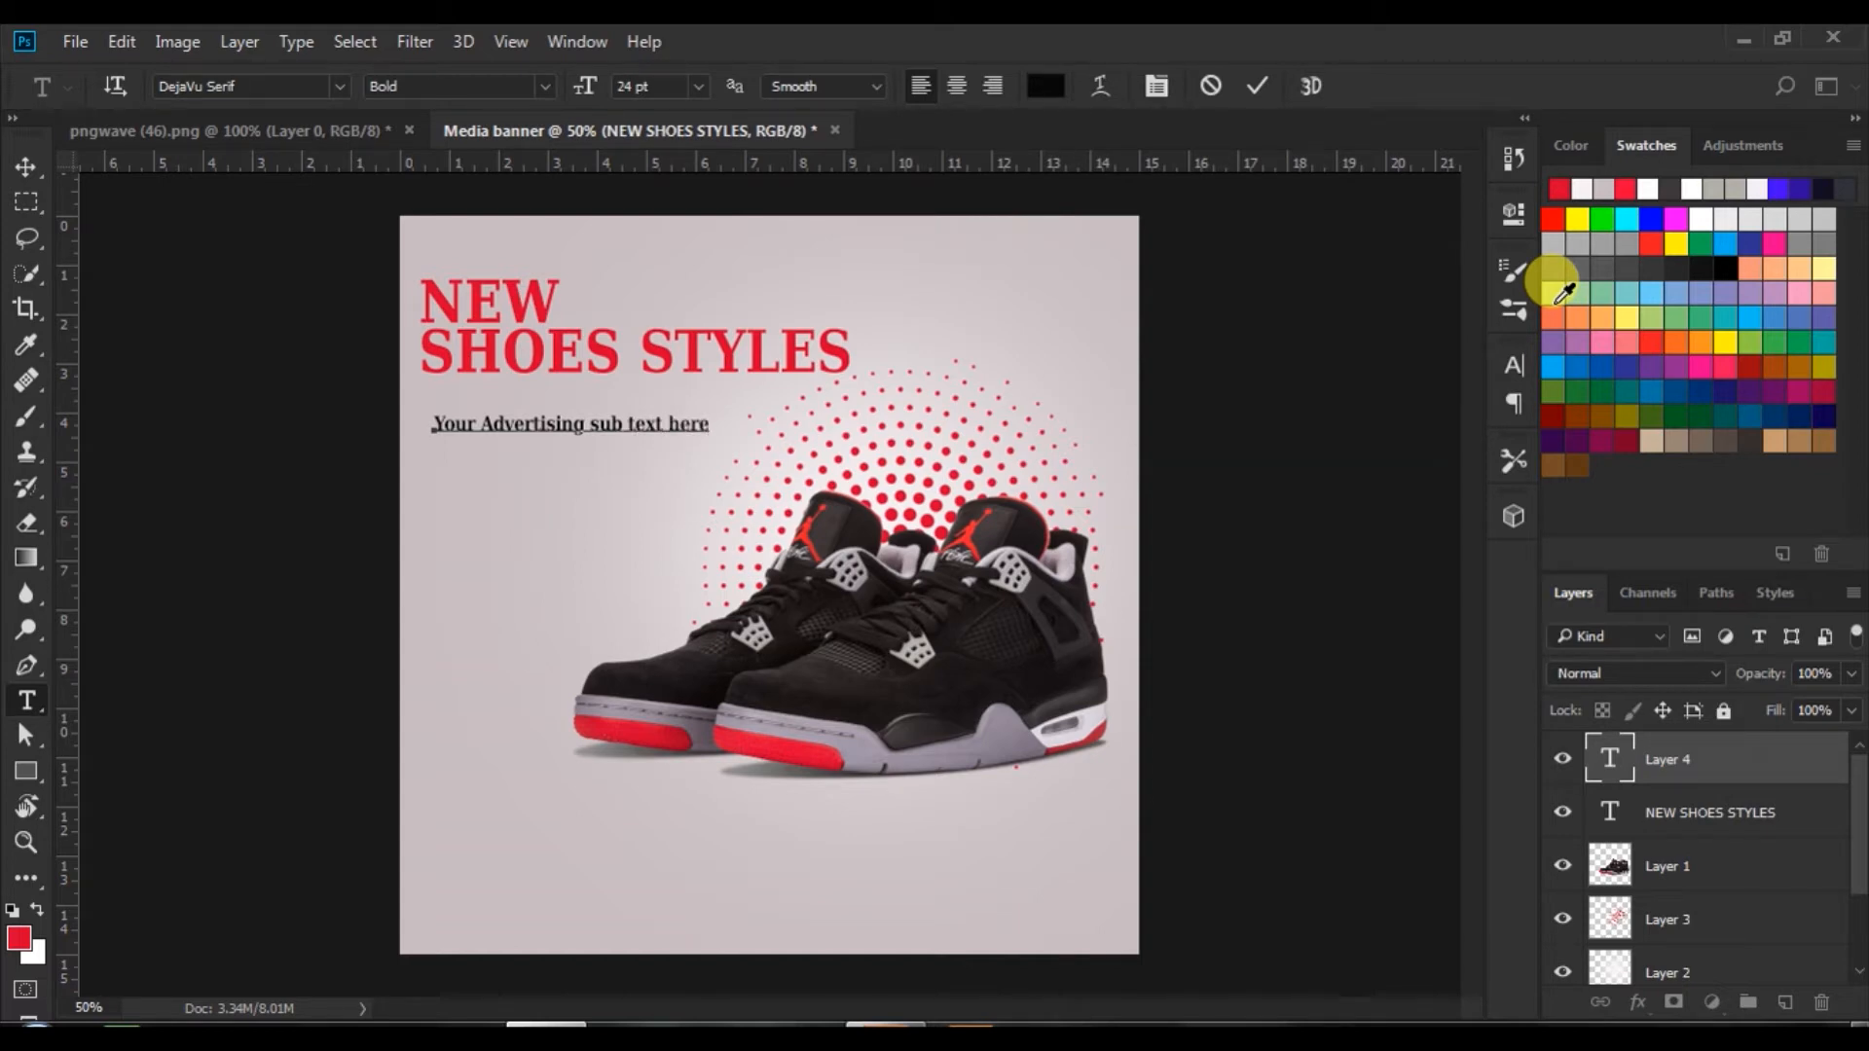
- Set the subtext's tracking to 90 and place it directly beneath the heading, near the heading's left edge
key("ctrl+a")
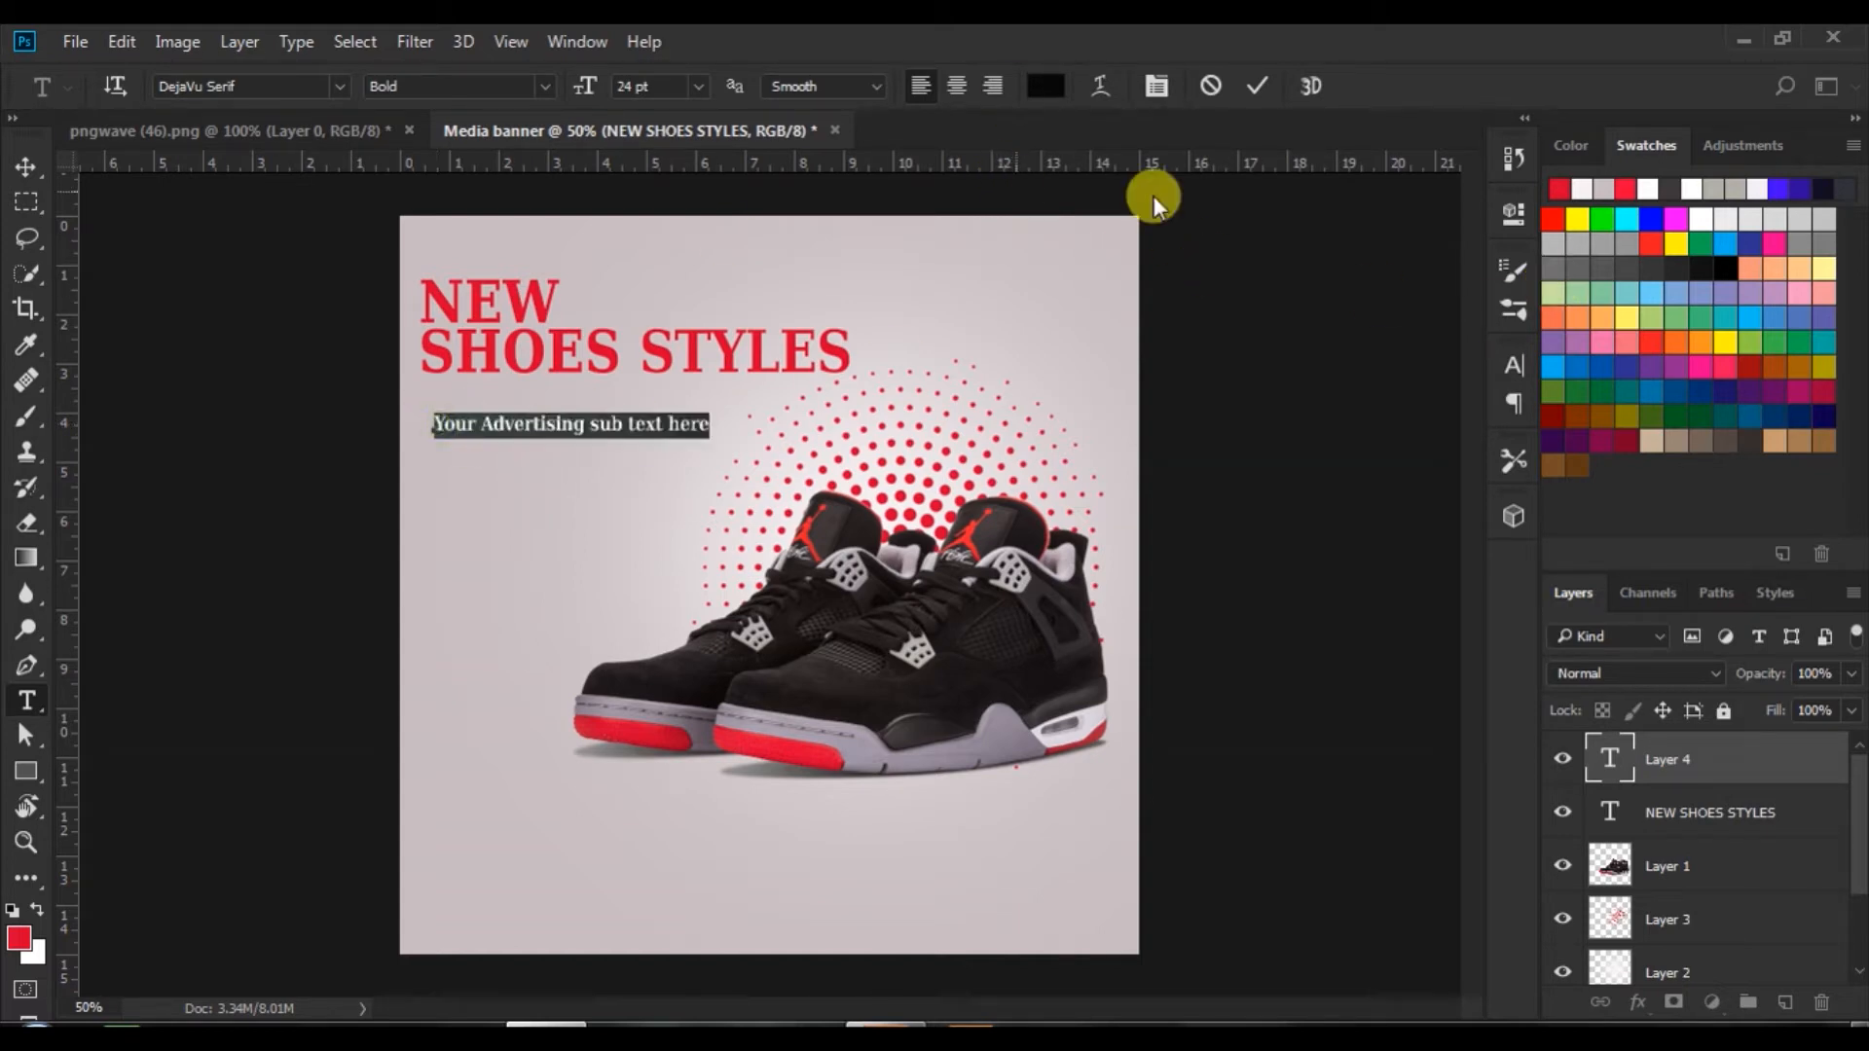
left_click(1513, 362)
left_click_drag(1358, 473, 1360, 472)
left_click_drag(620, 484, 610, 444)
left_click(1253, 90)
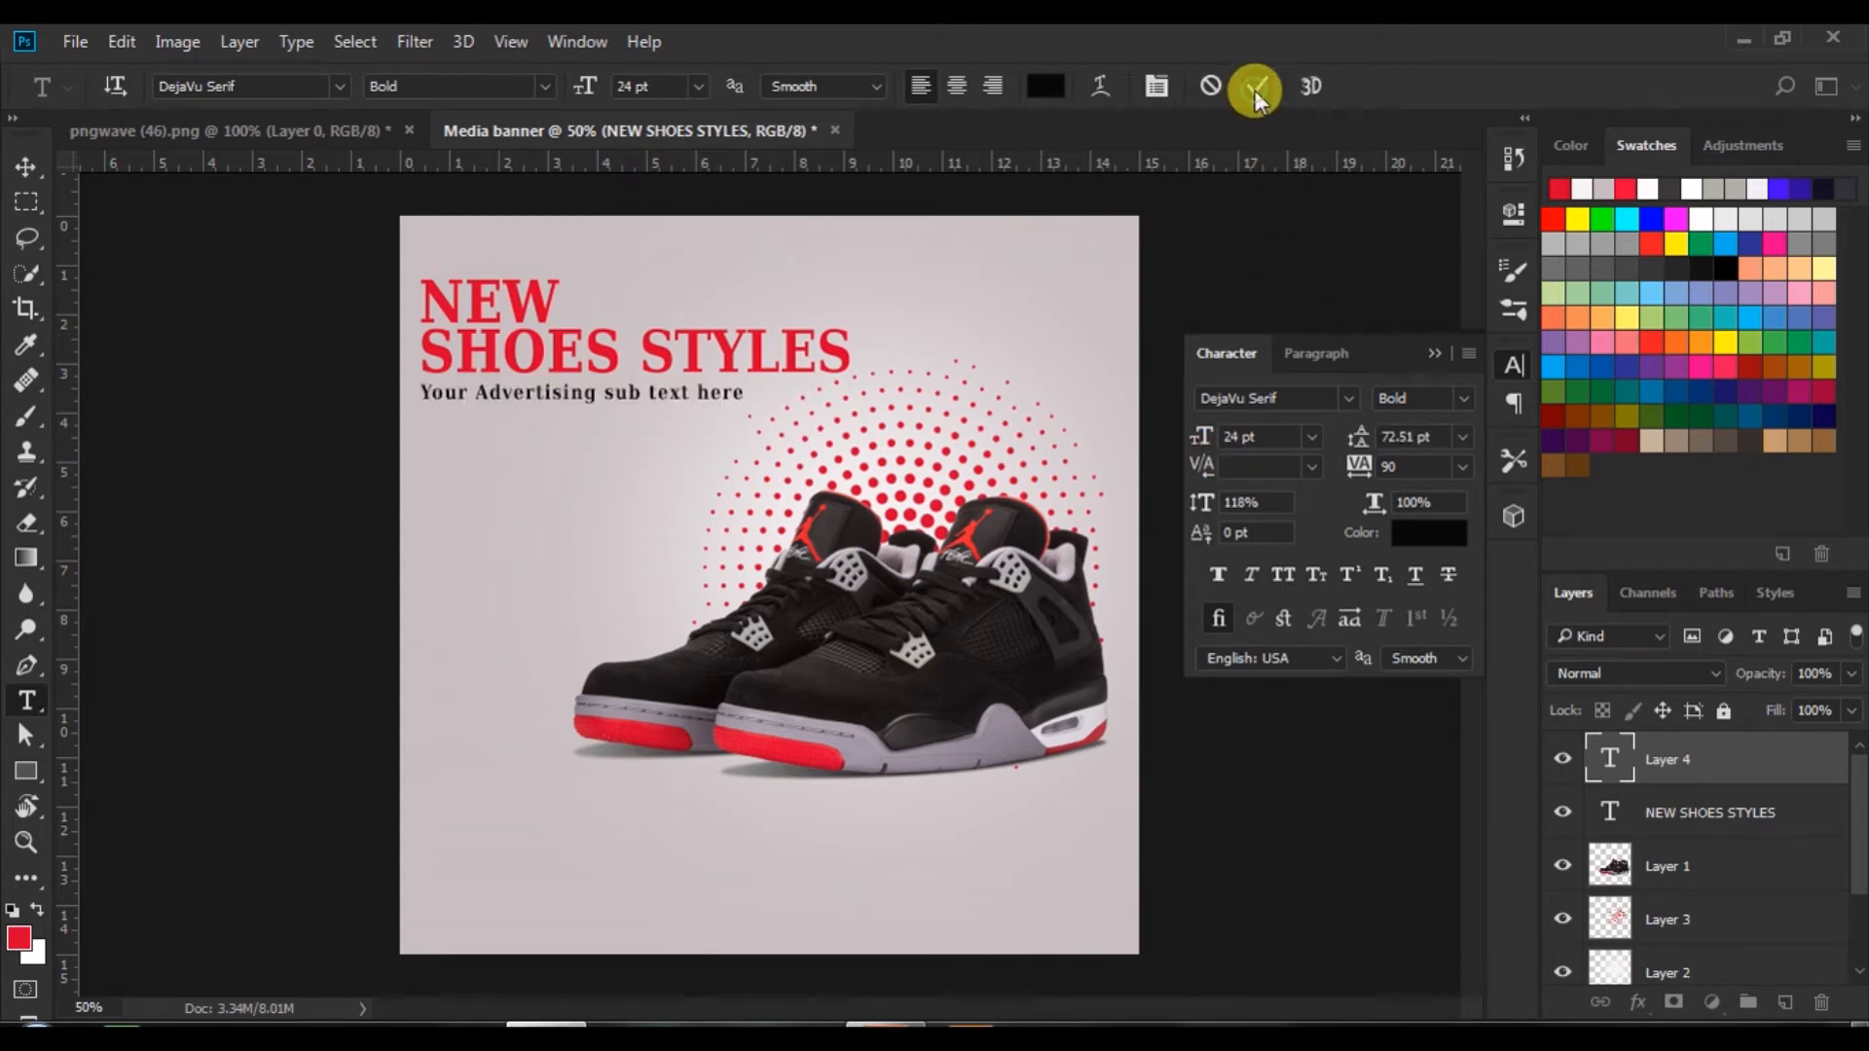
- Nudge the subtext up five small increments, closer to the heading
left_click(17, 167)
key("Up")
key("Up")
key("Up")
key("Up")
key("Up")
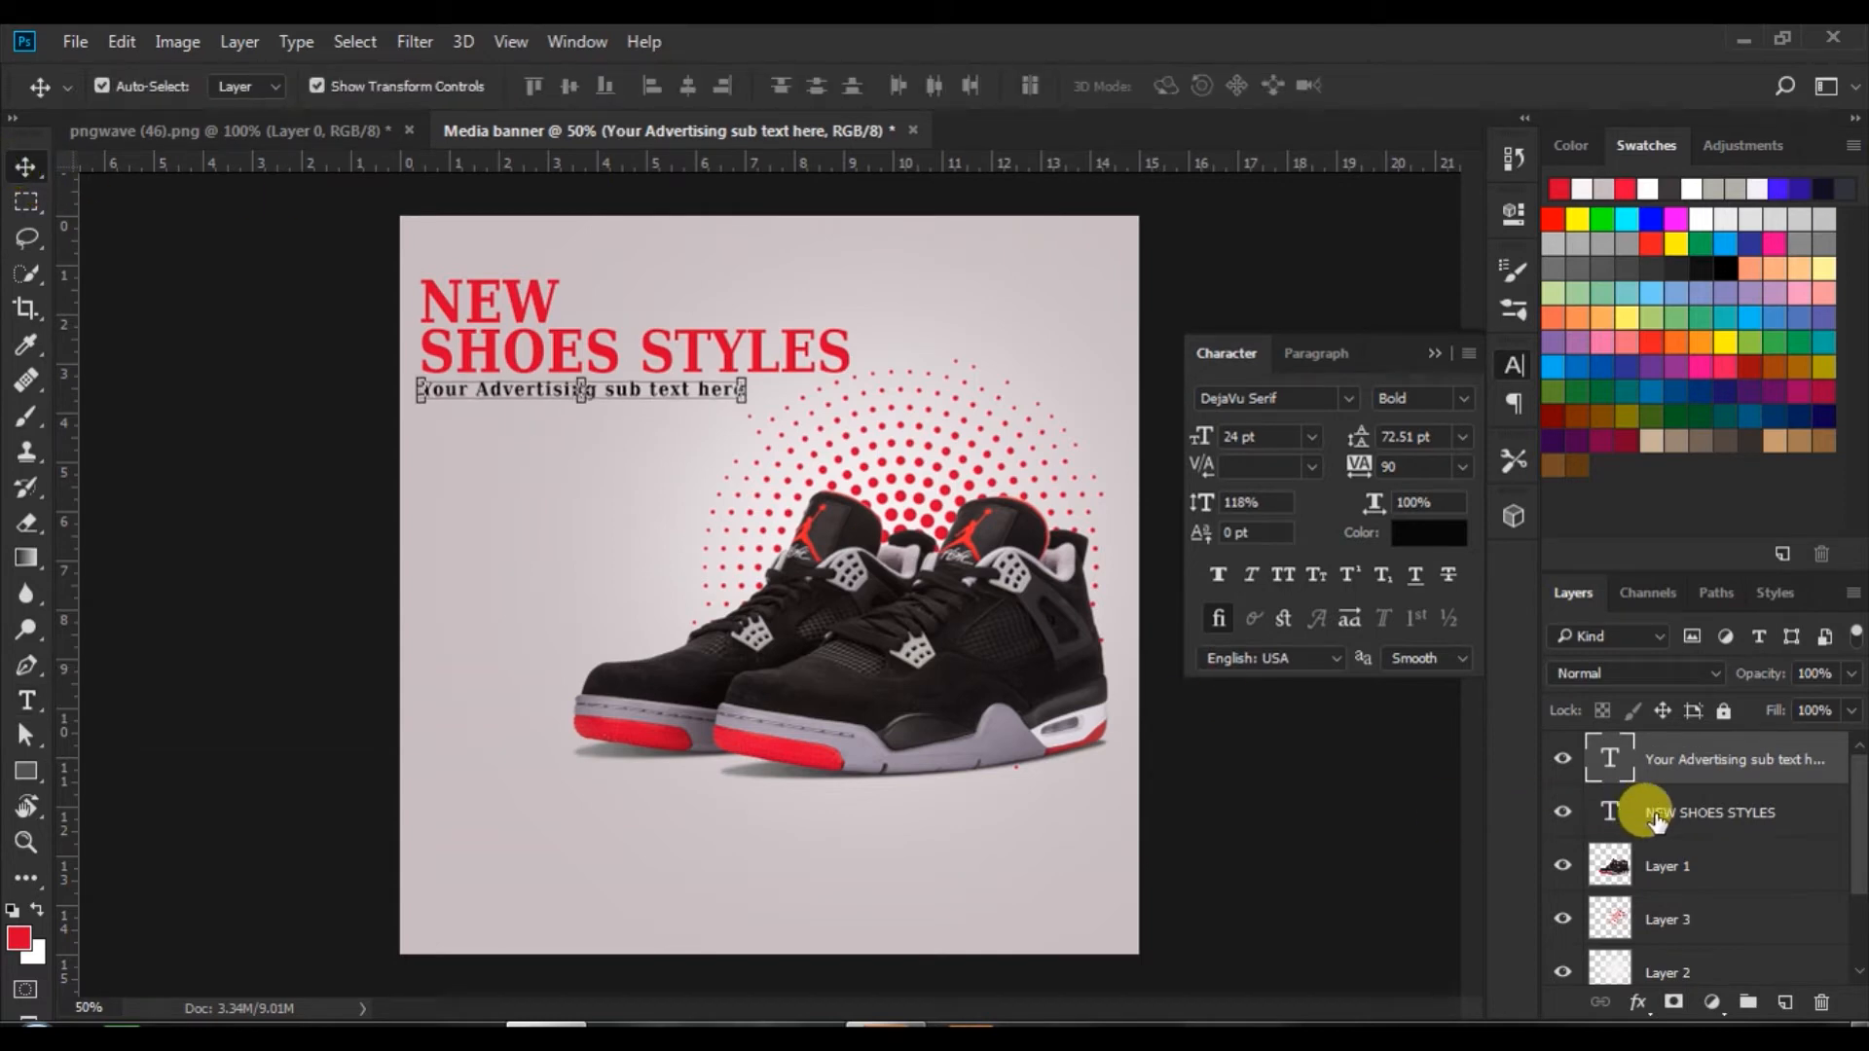
- Align the left edges of the heading and the subtext and deselect both layers
left_click(1654, 819, "shift")
left_click(639, 85)
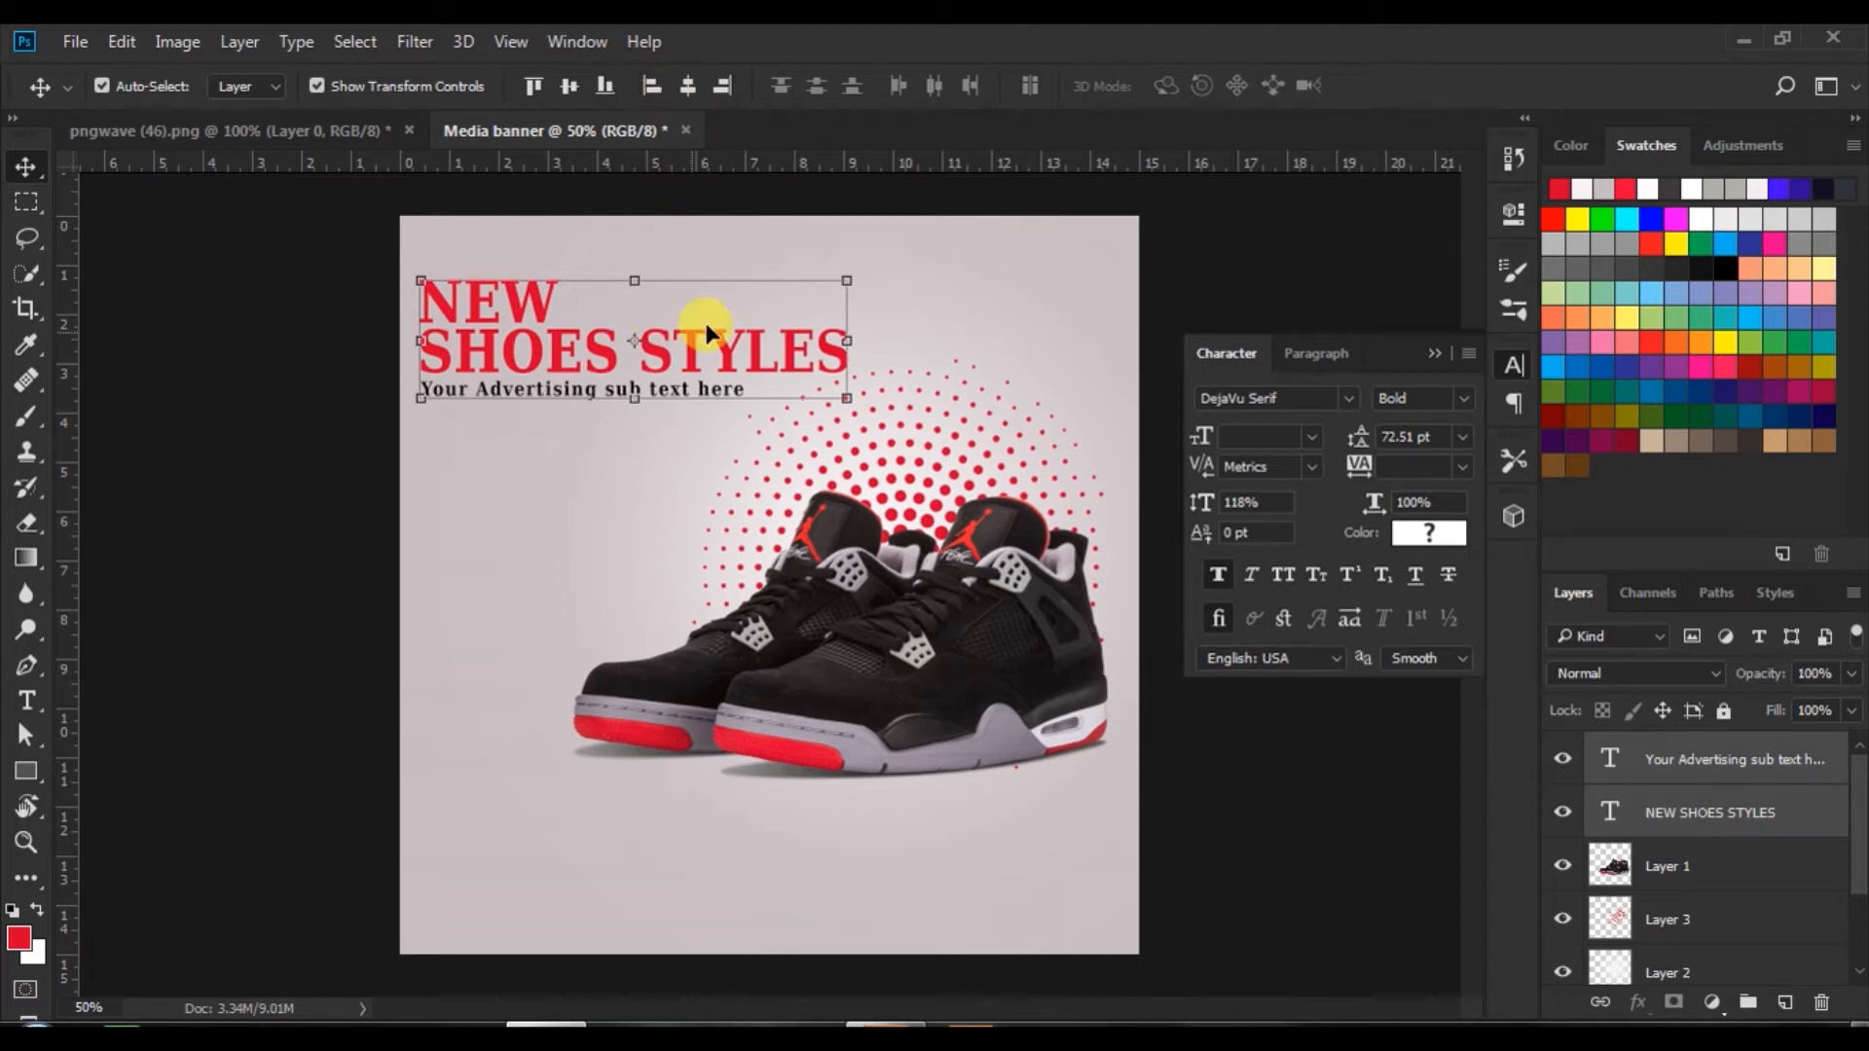
left_click(158, 357)
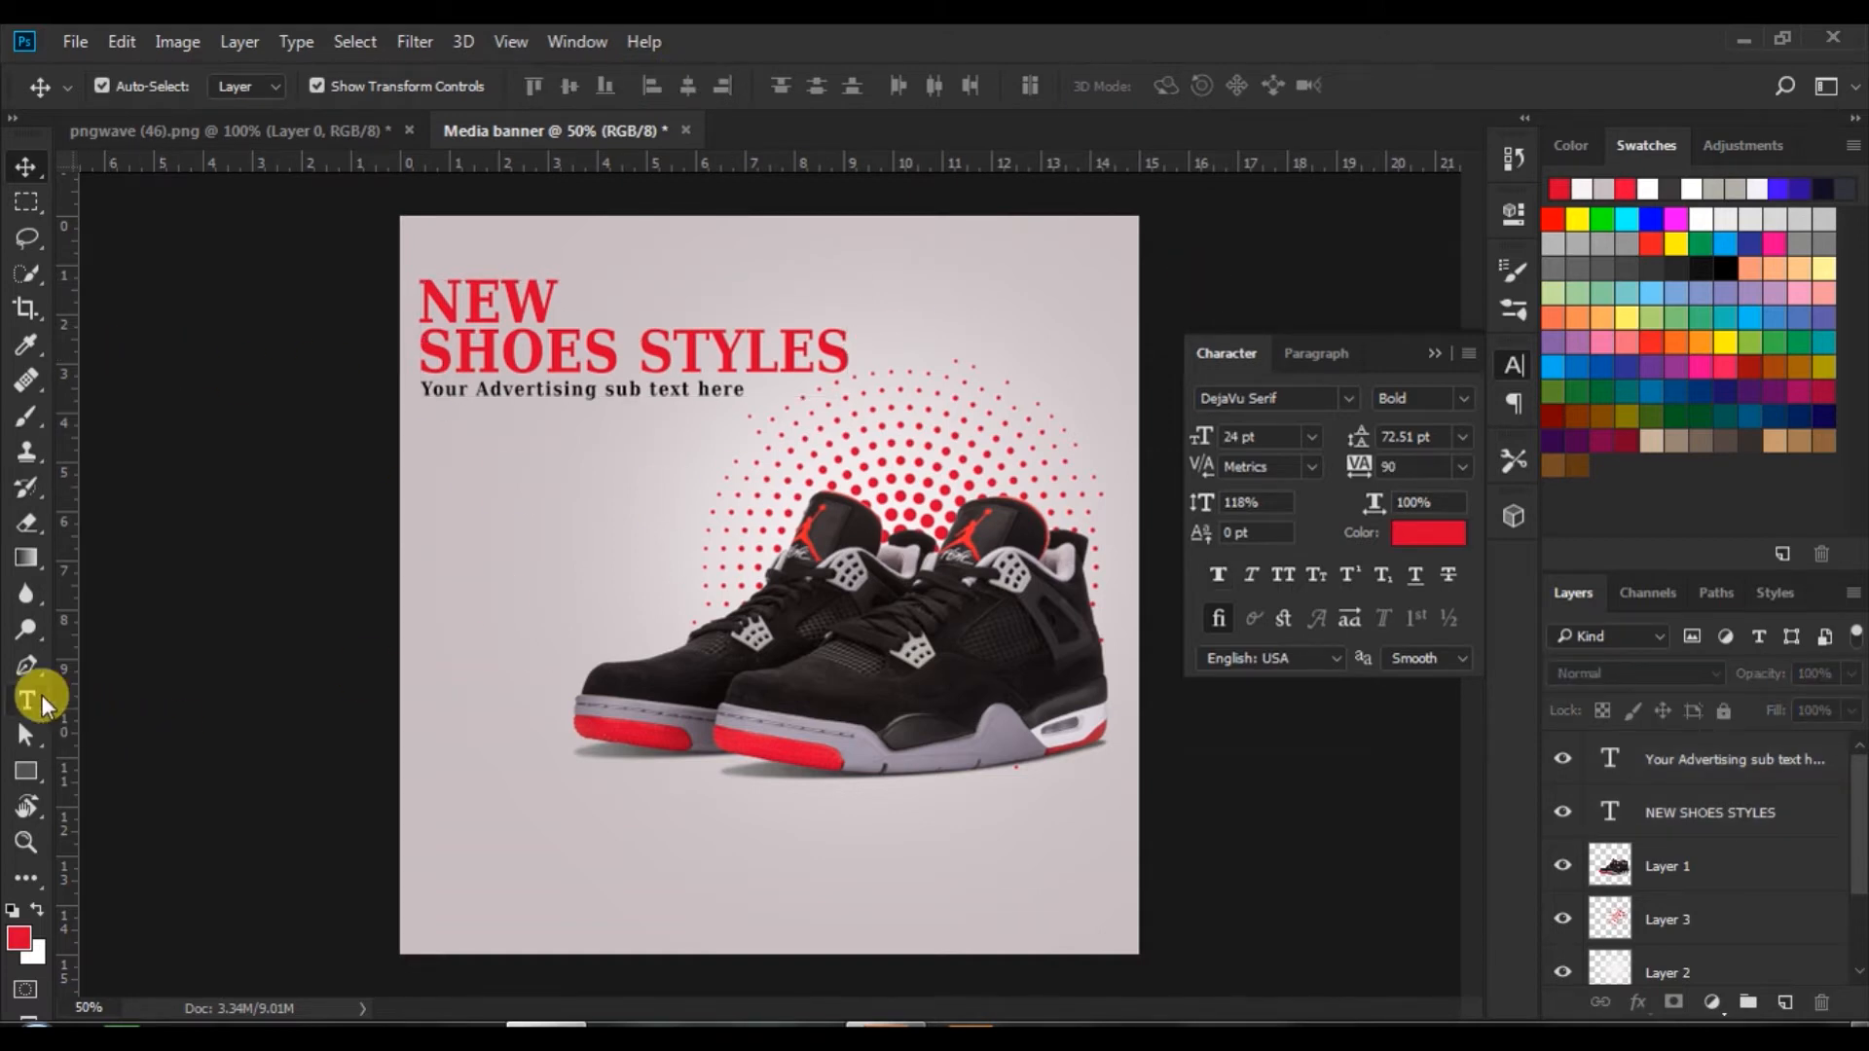
- Add the text "Trends" below the subtext in 72 pt Calhtia Regular, coloured red d6012d
left_click(26, 700)
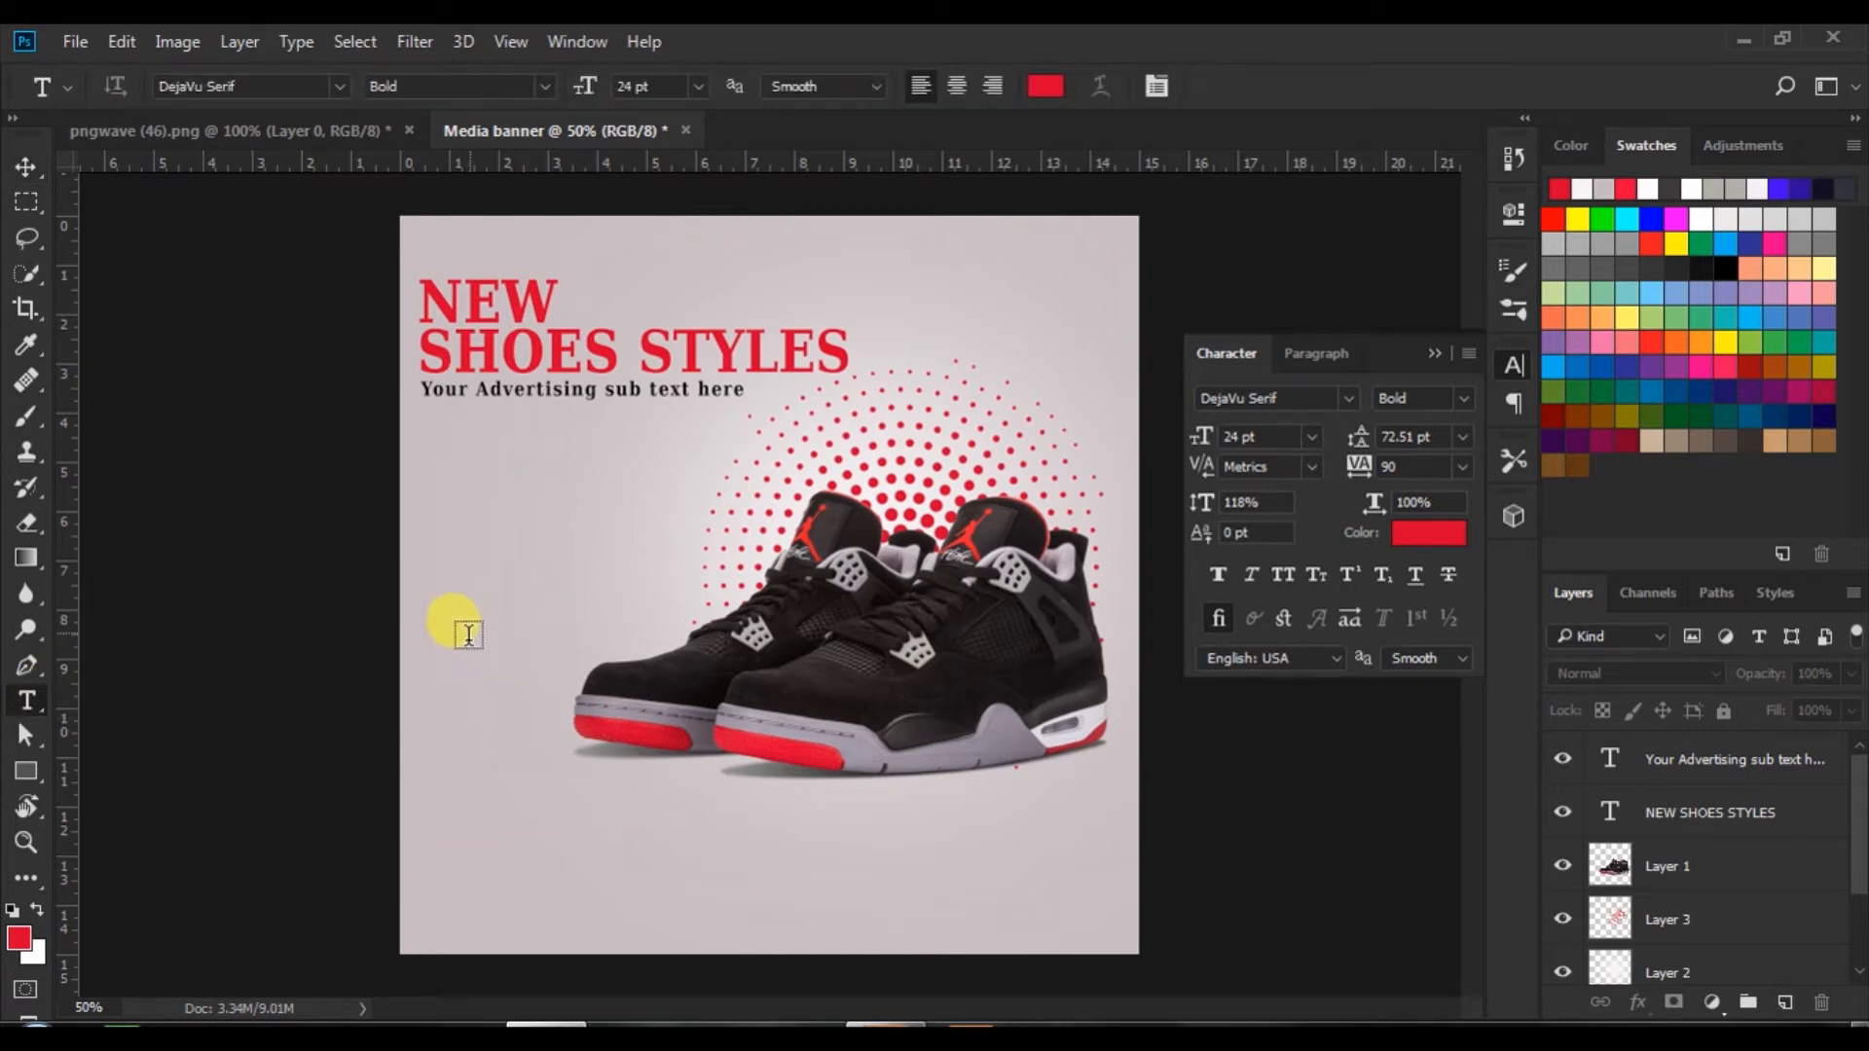
left_click(432, 506)
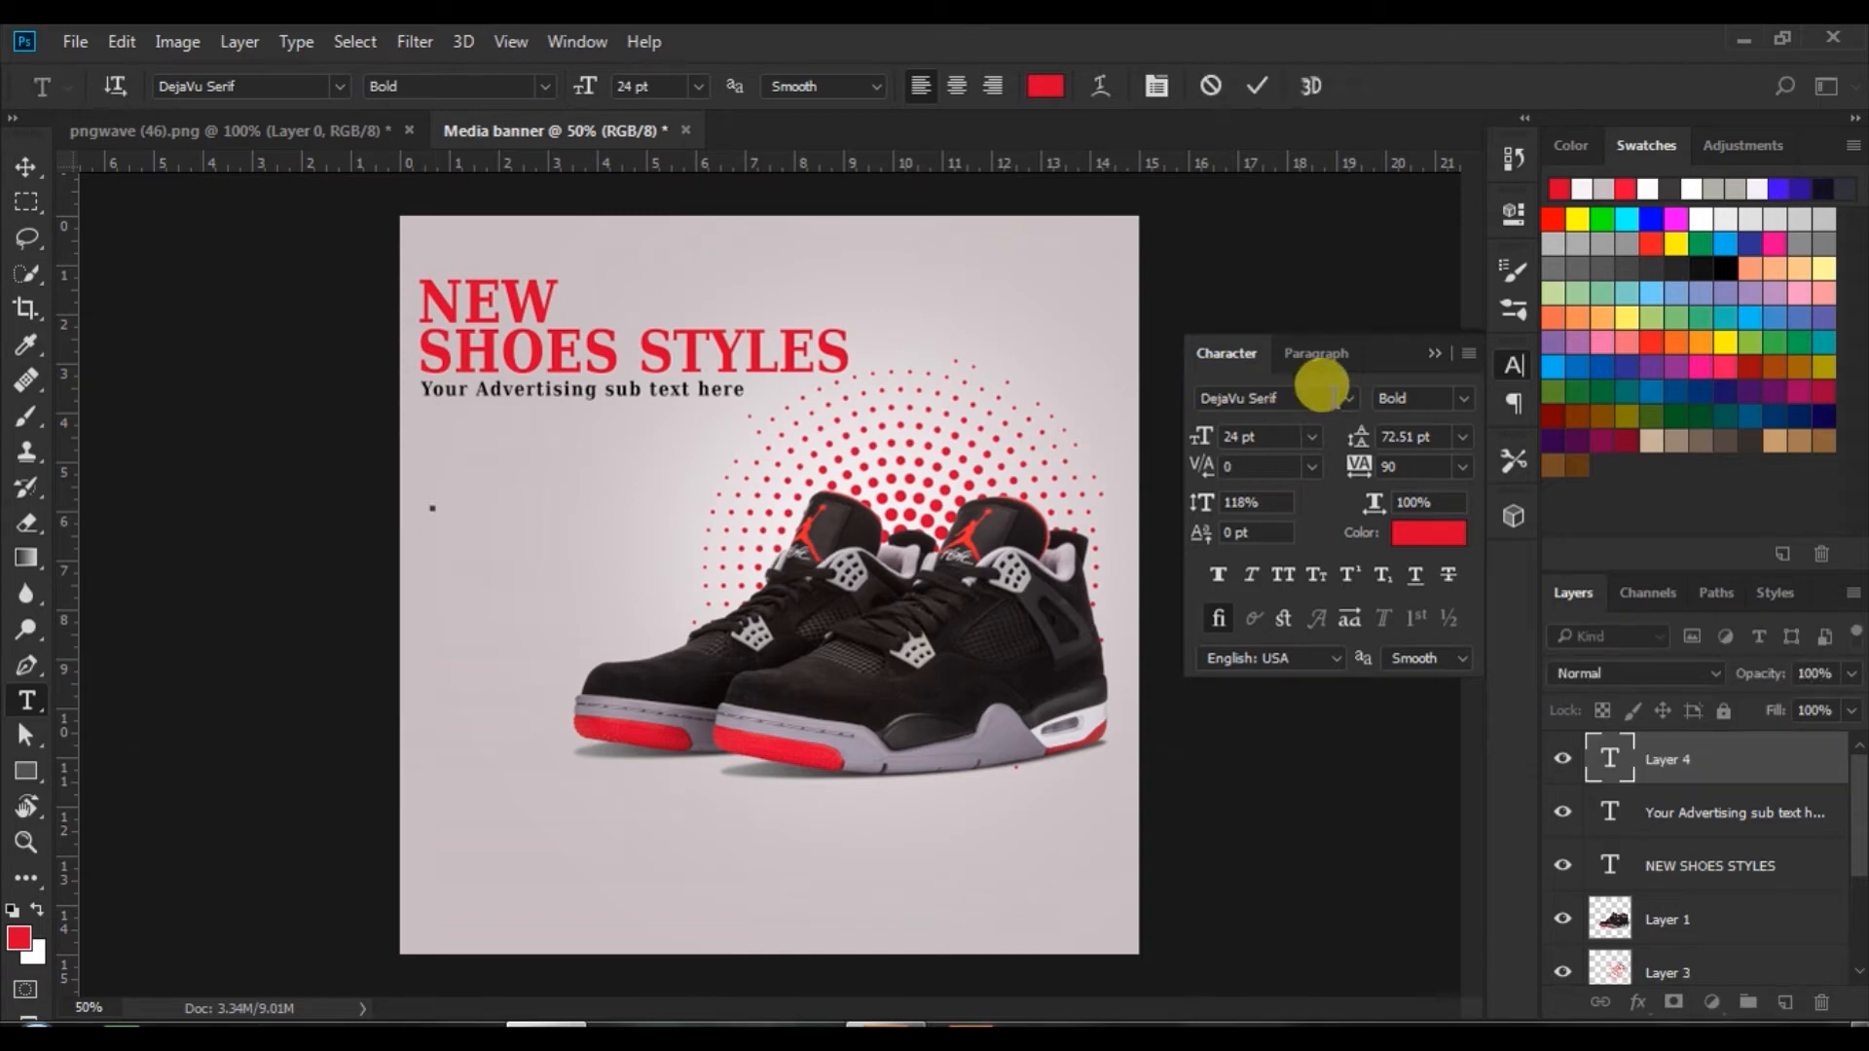
left_click(1311, 436)
left_click(1265, 914)
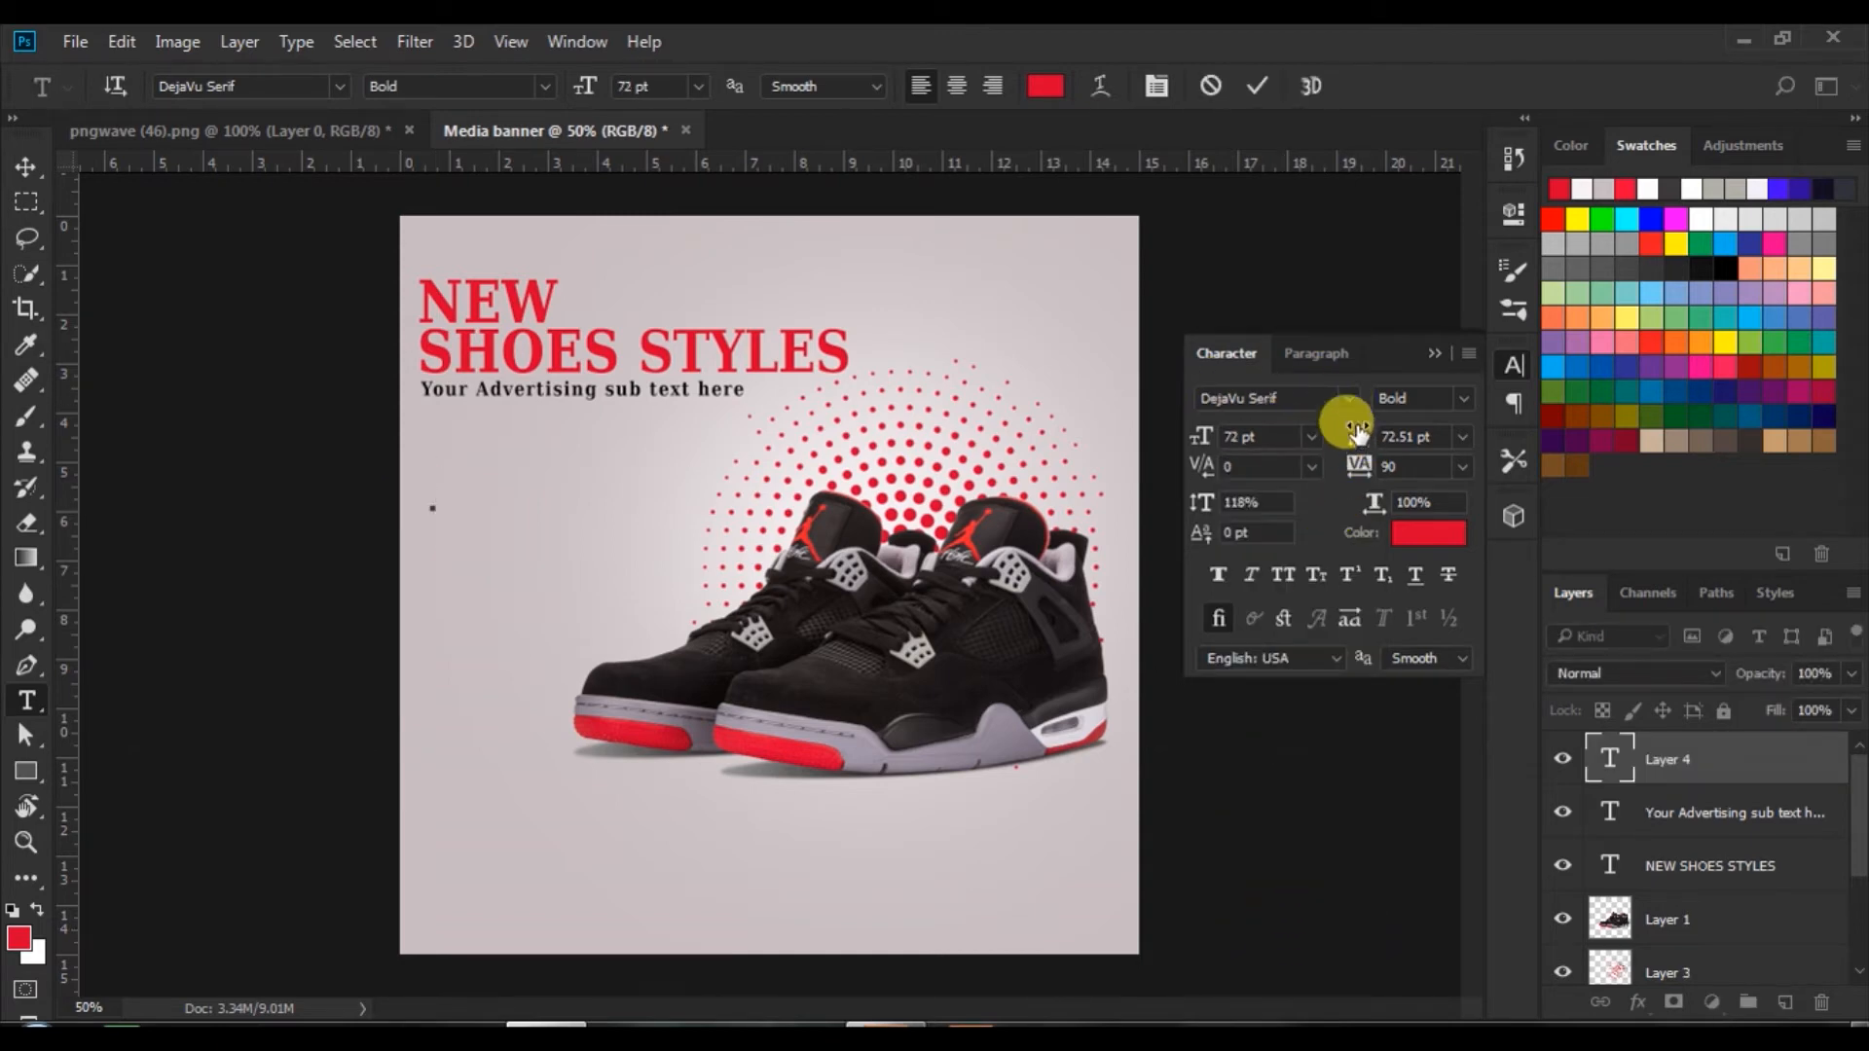
left_click(1348, 397)
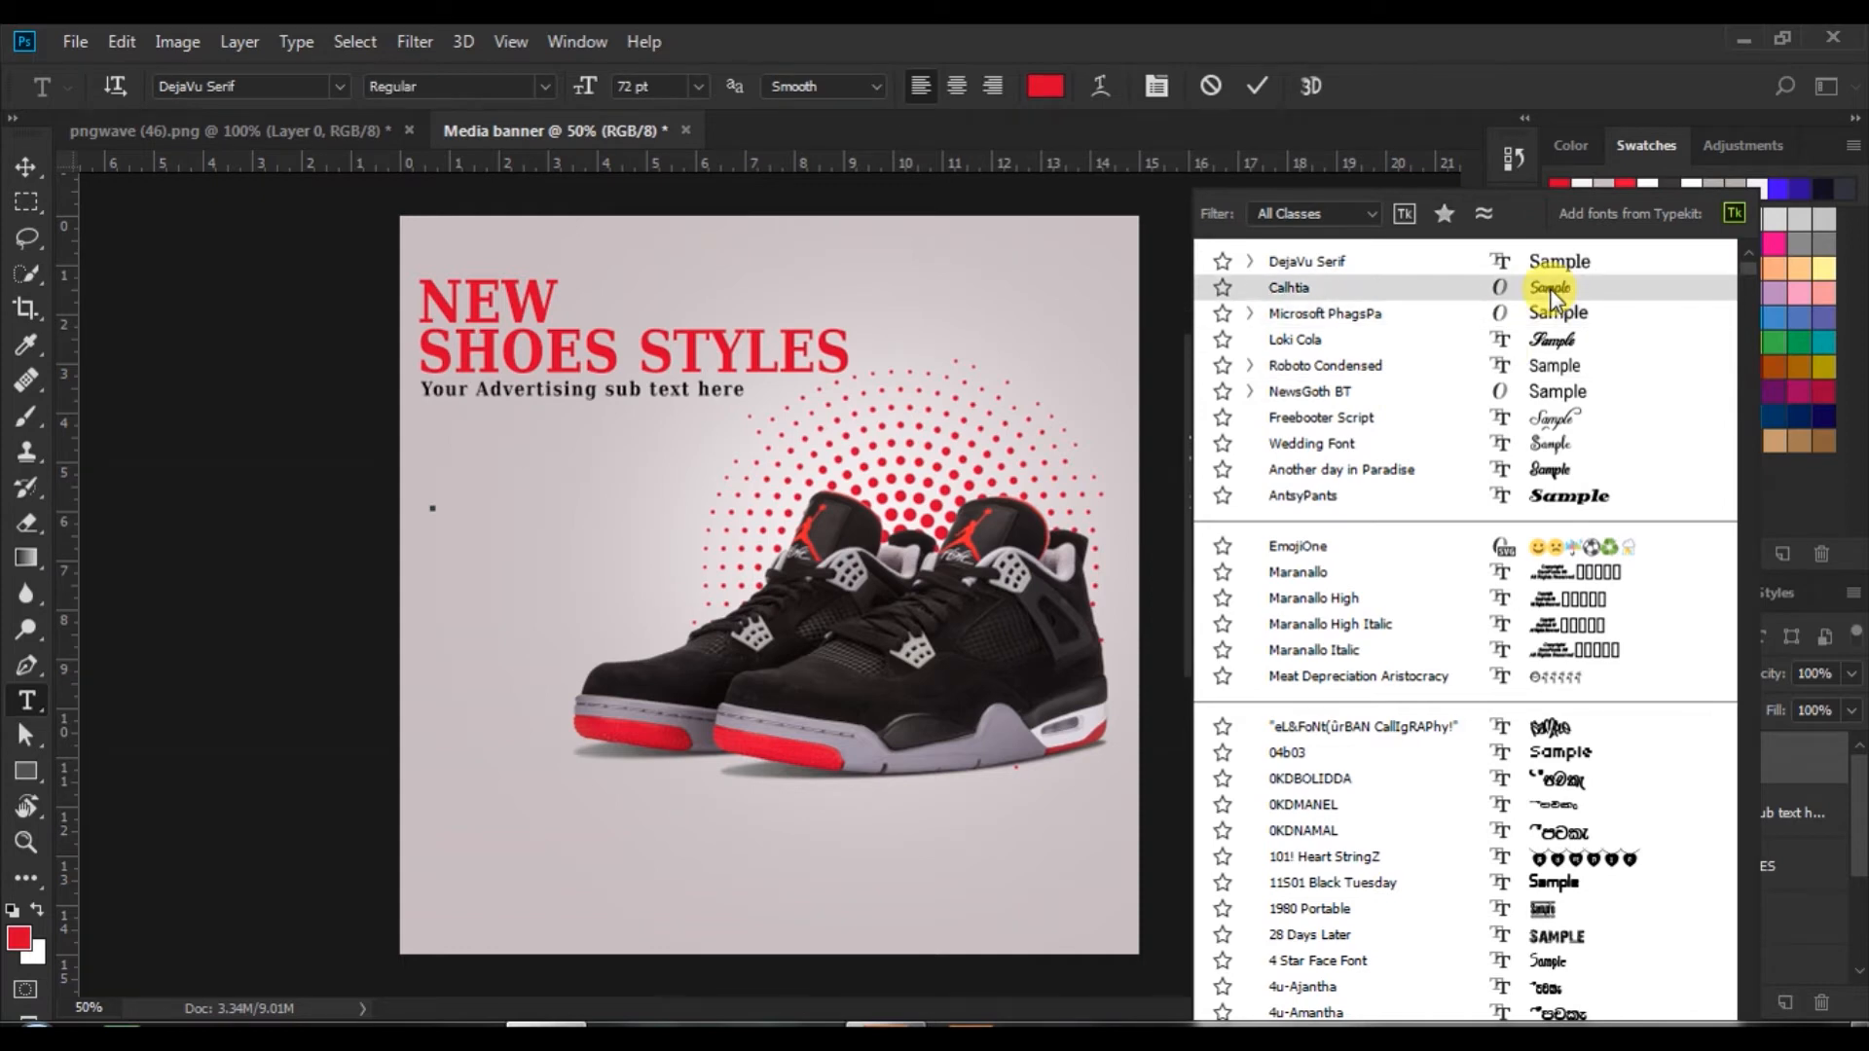
left_click(1551, 292)
left_click(1401, 525)
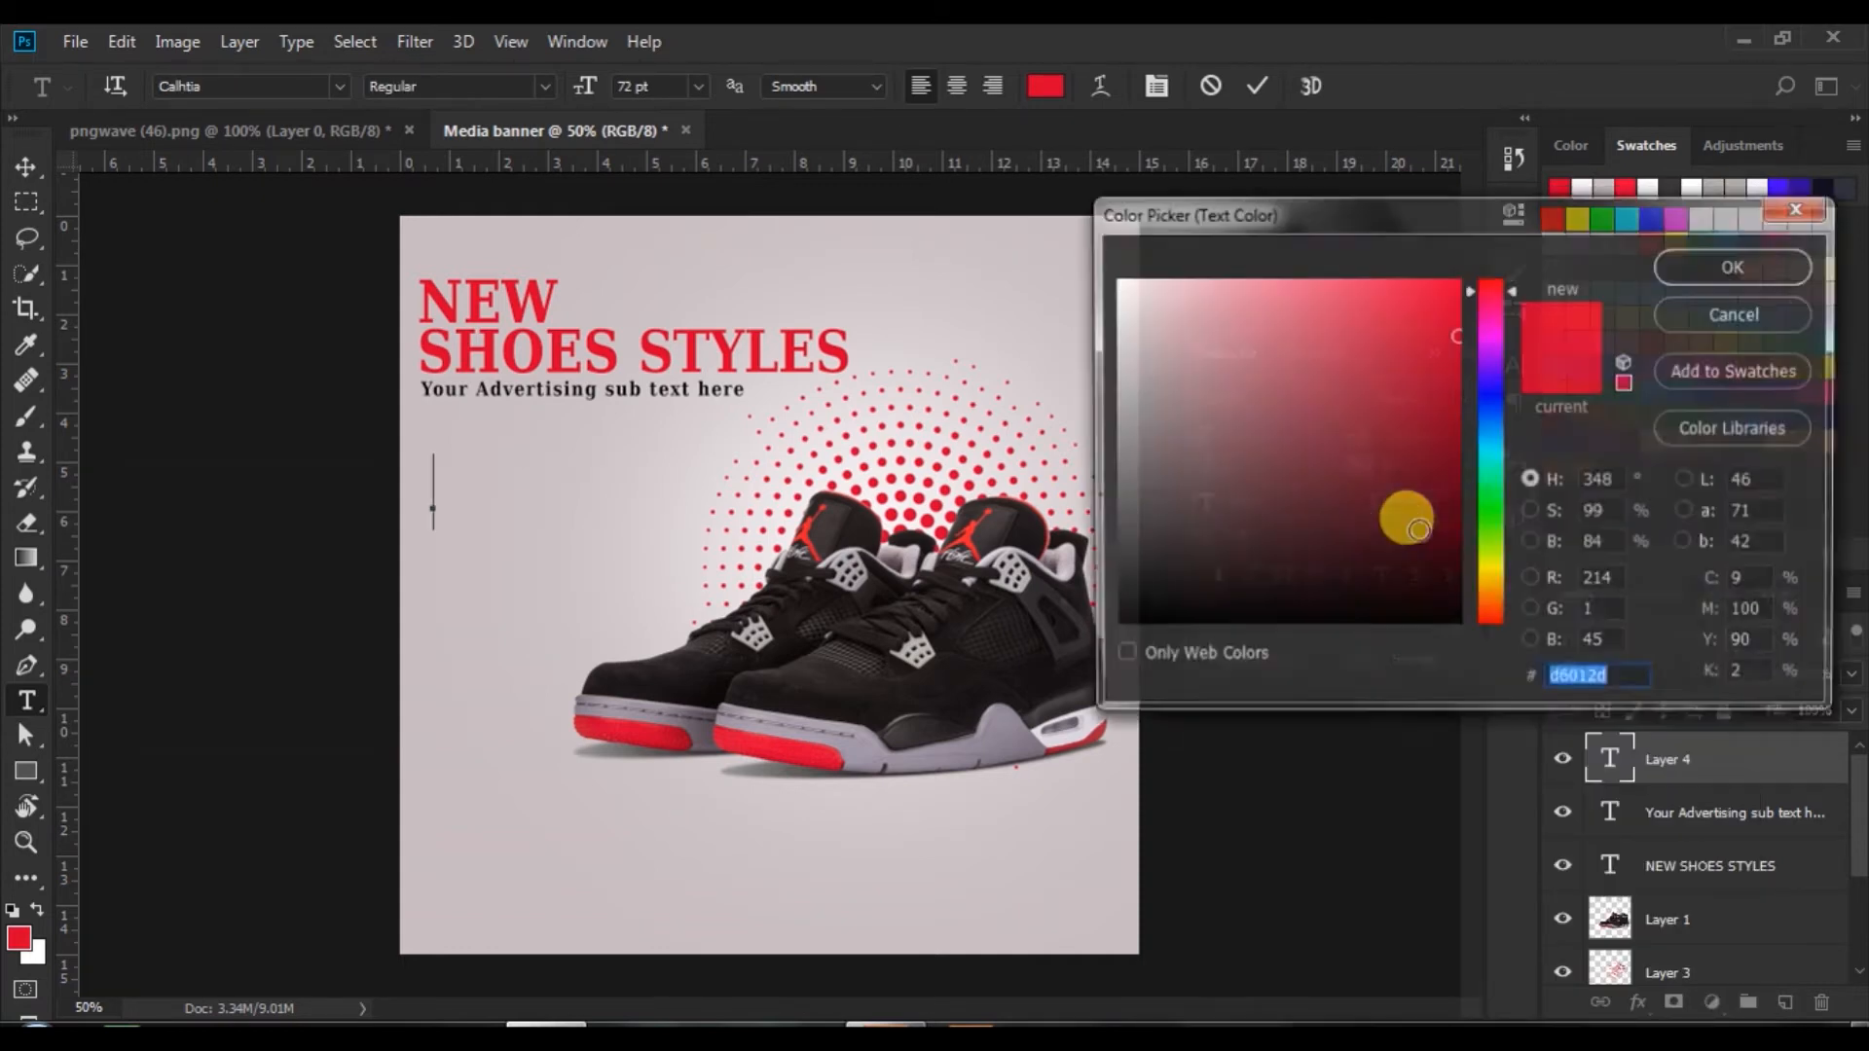
left_click(1674, 266)
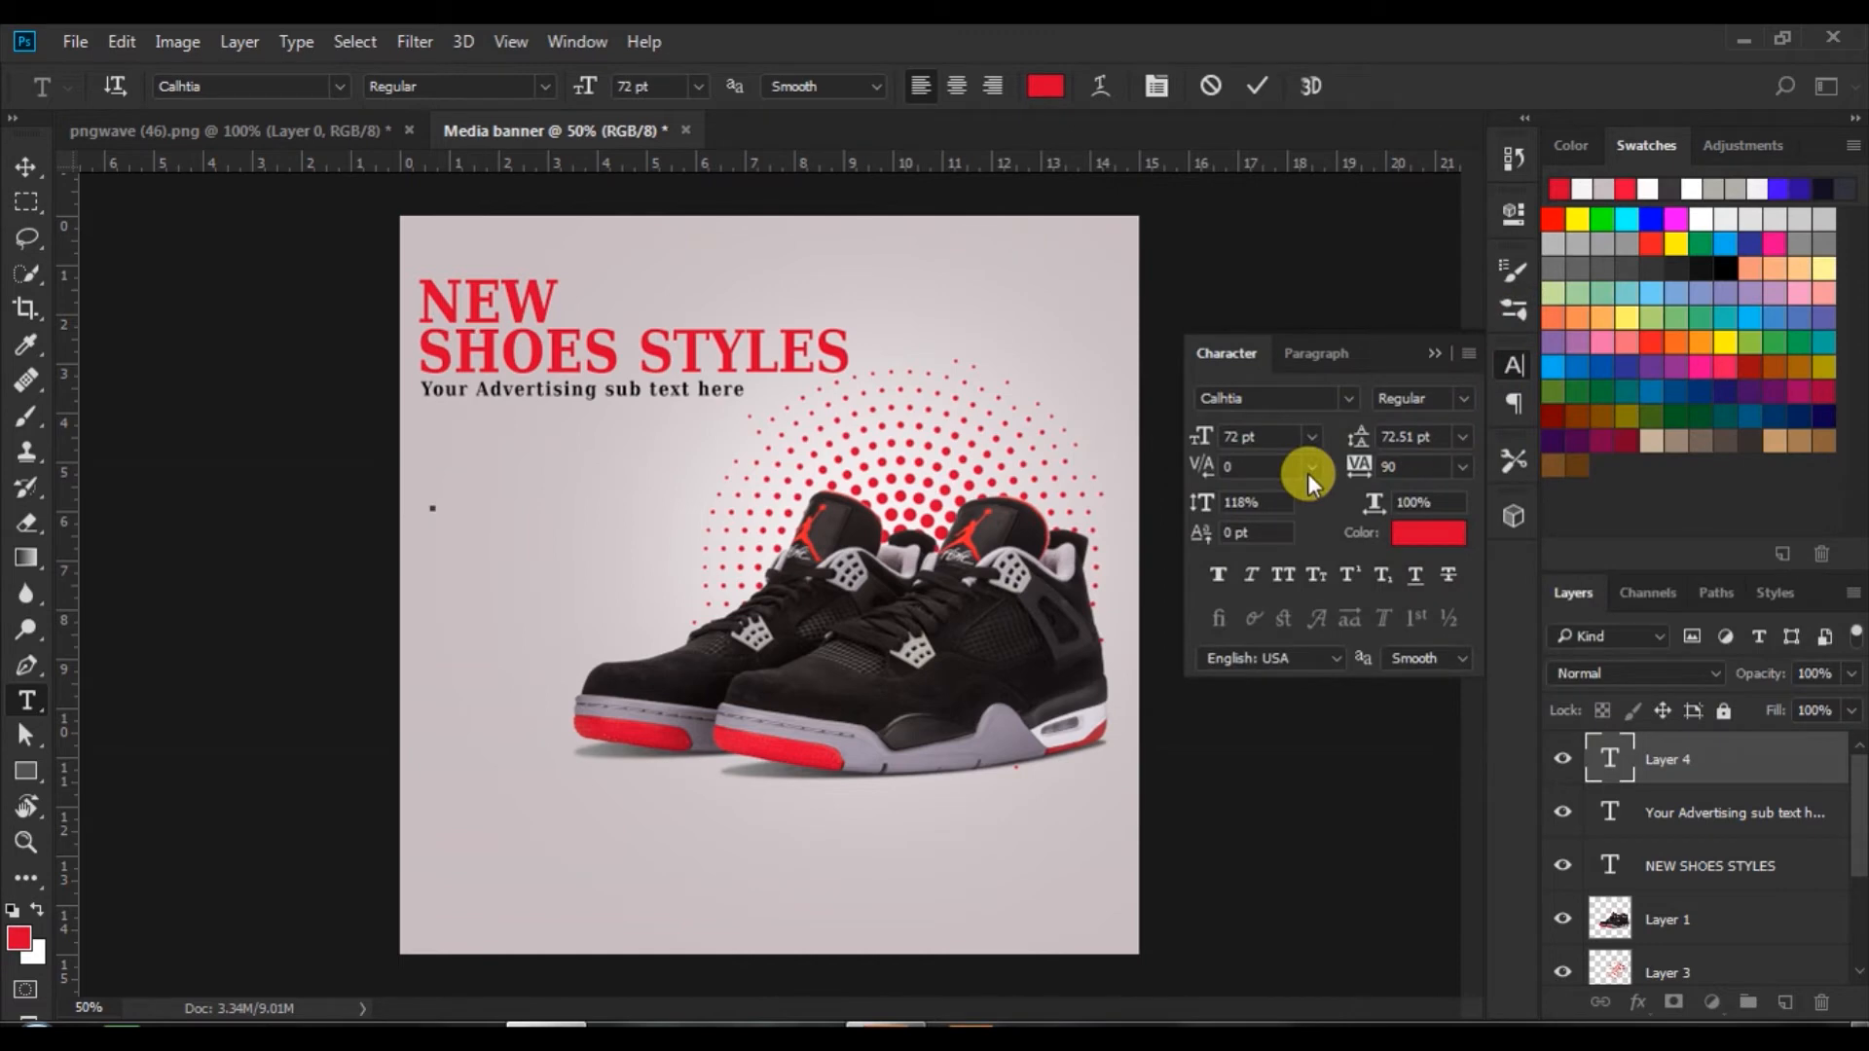
type("Trends")
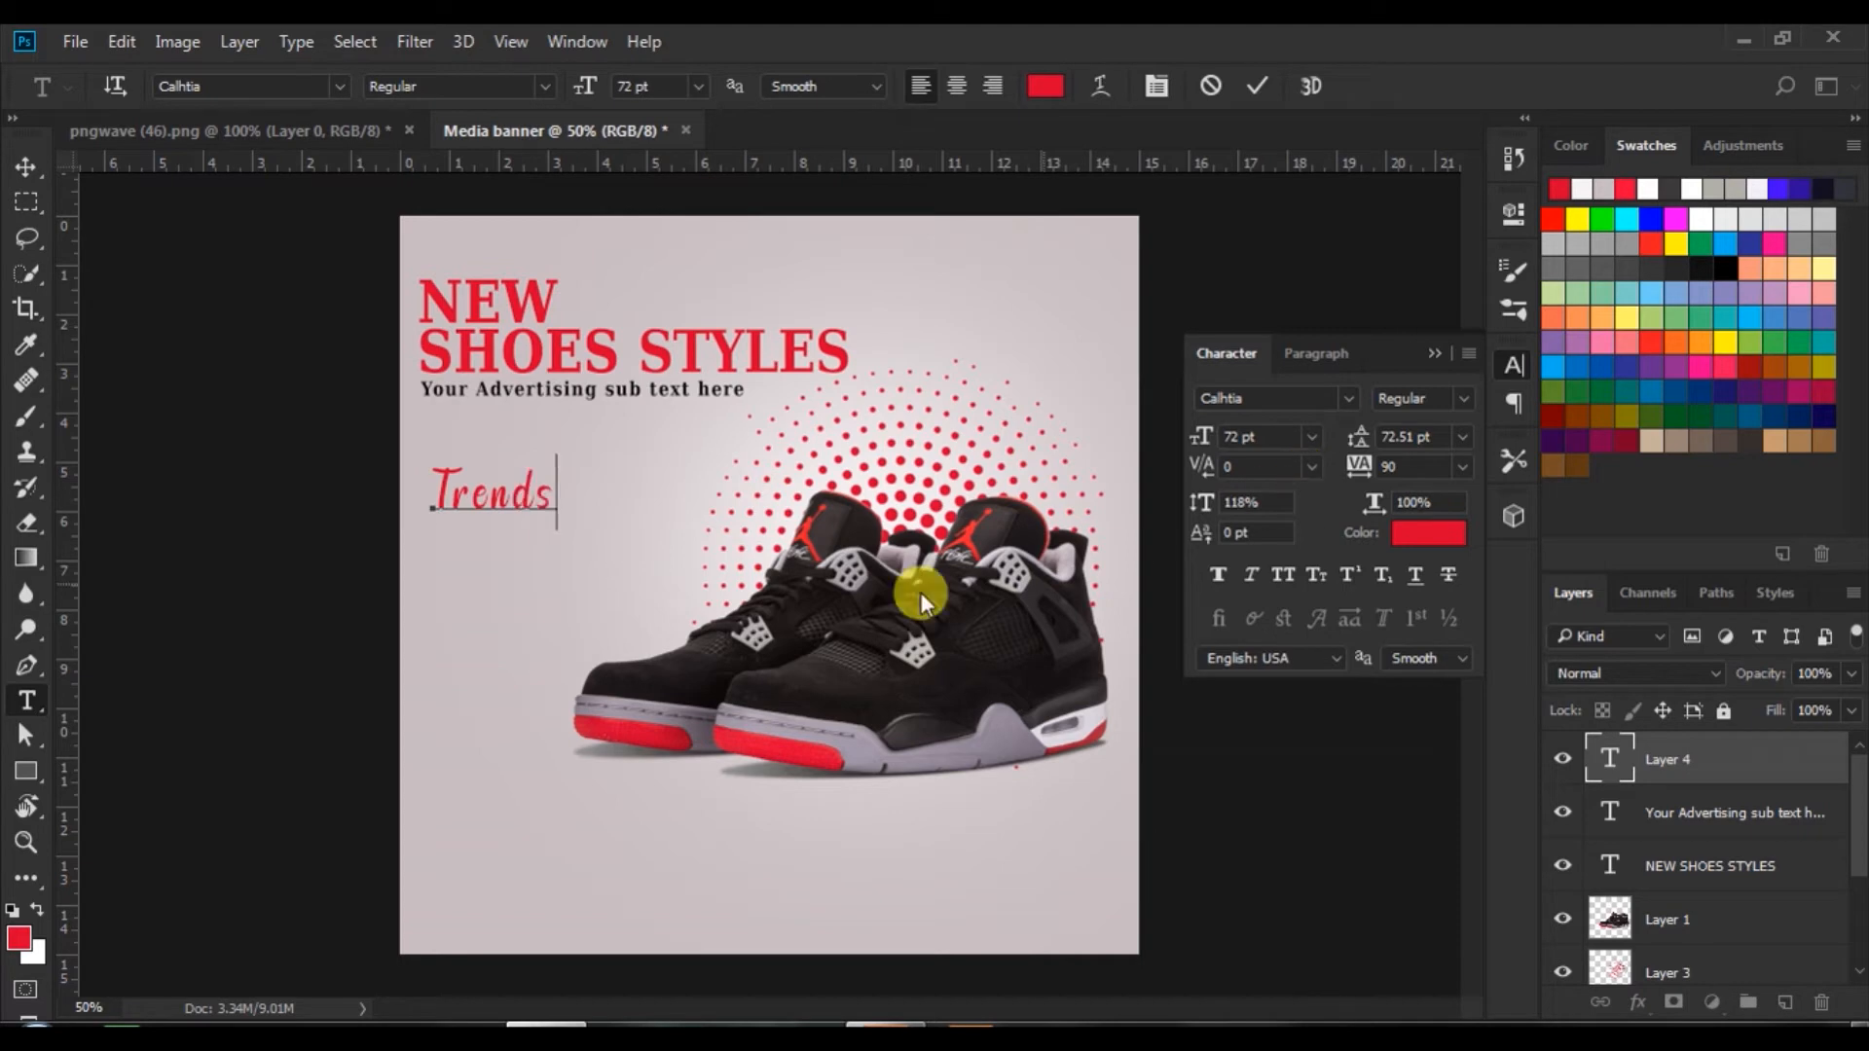
- Restyle the "Trends" text in the Loki Cola font at 100 pt with faux bold
left_click_drag(436, 487, 804, 516)
left_click(1220, 575)
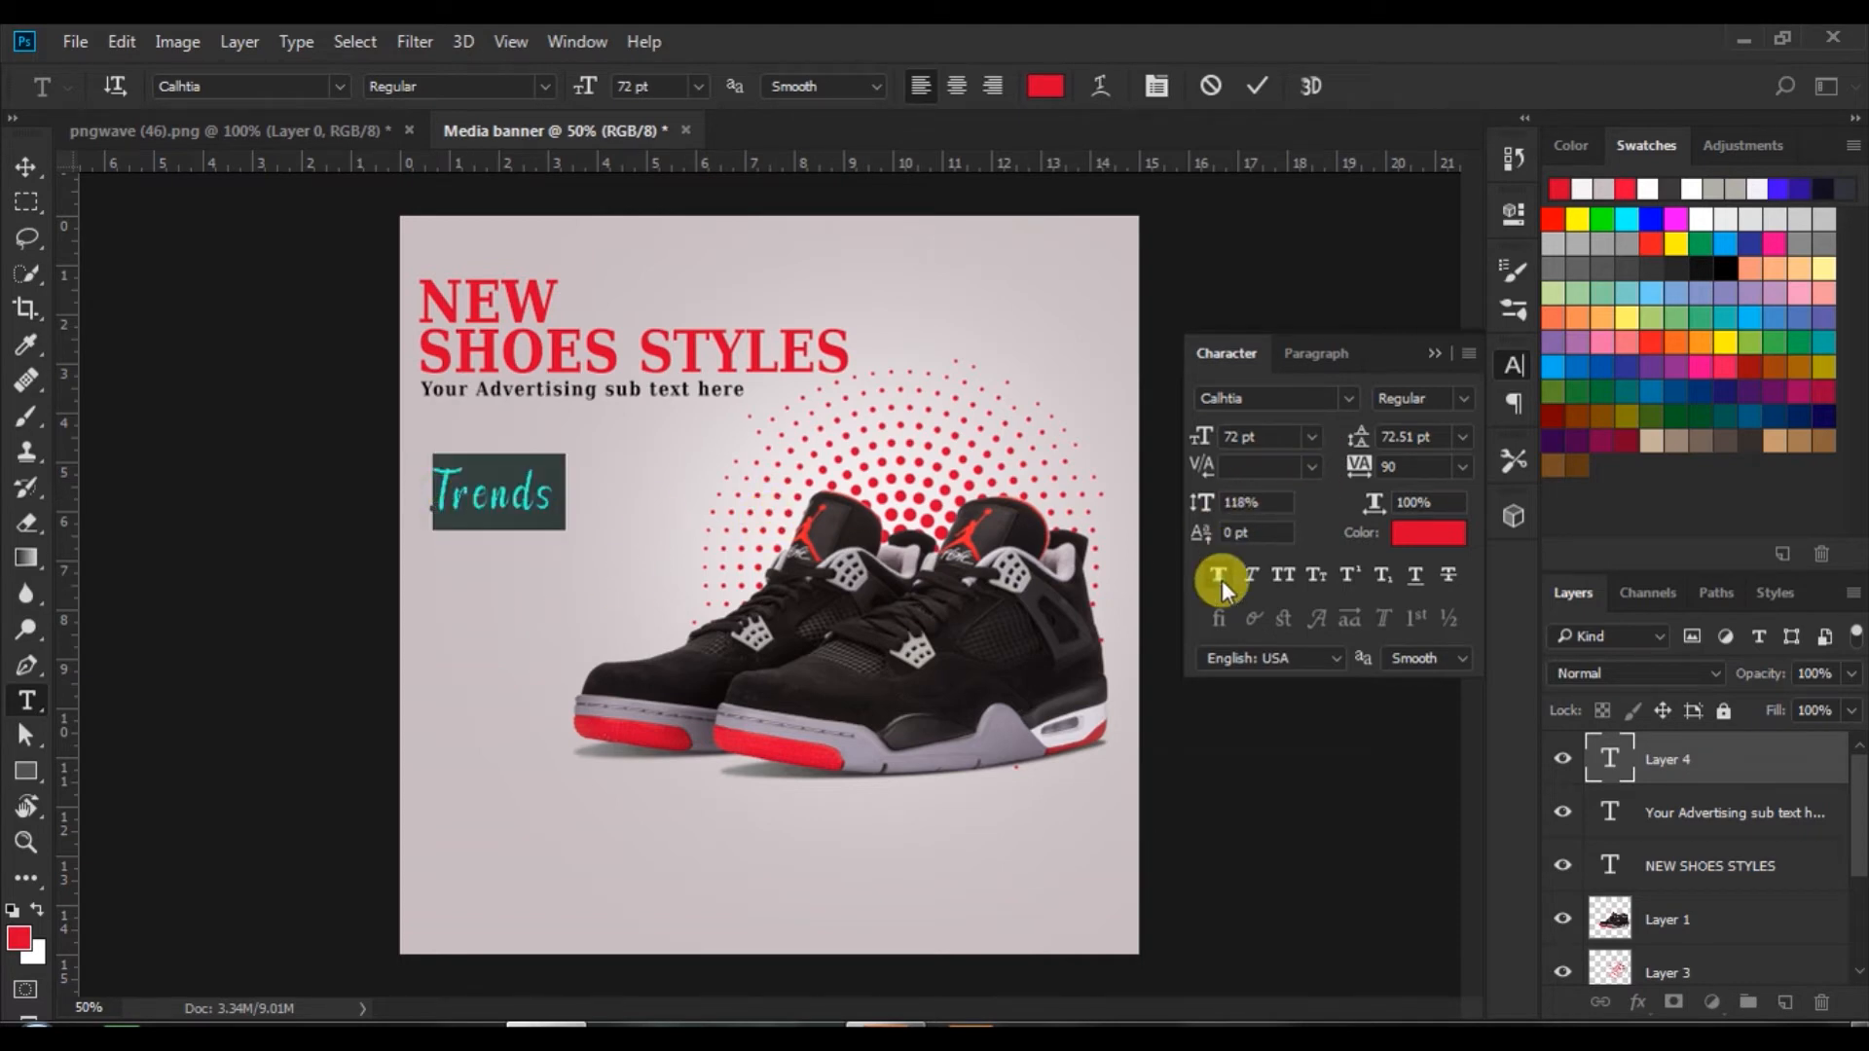
left_click(1346, 399)
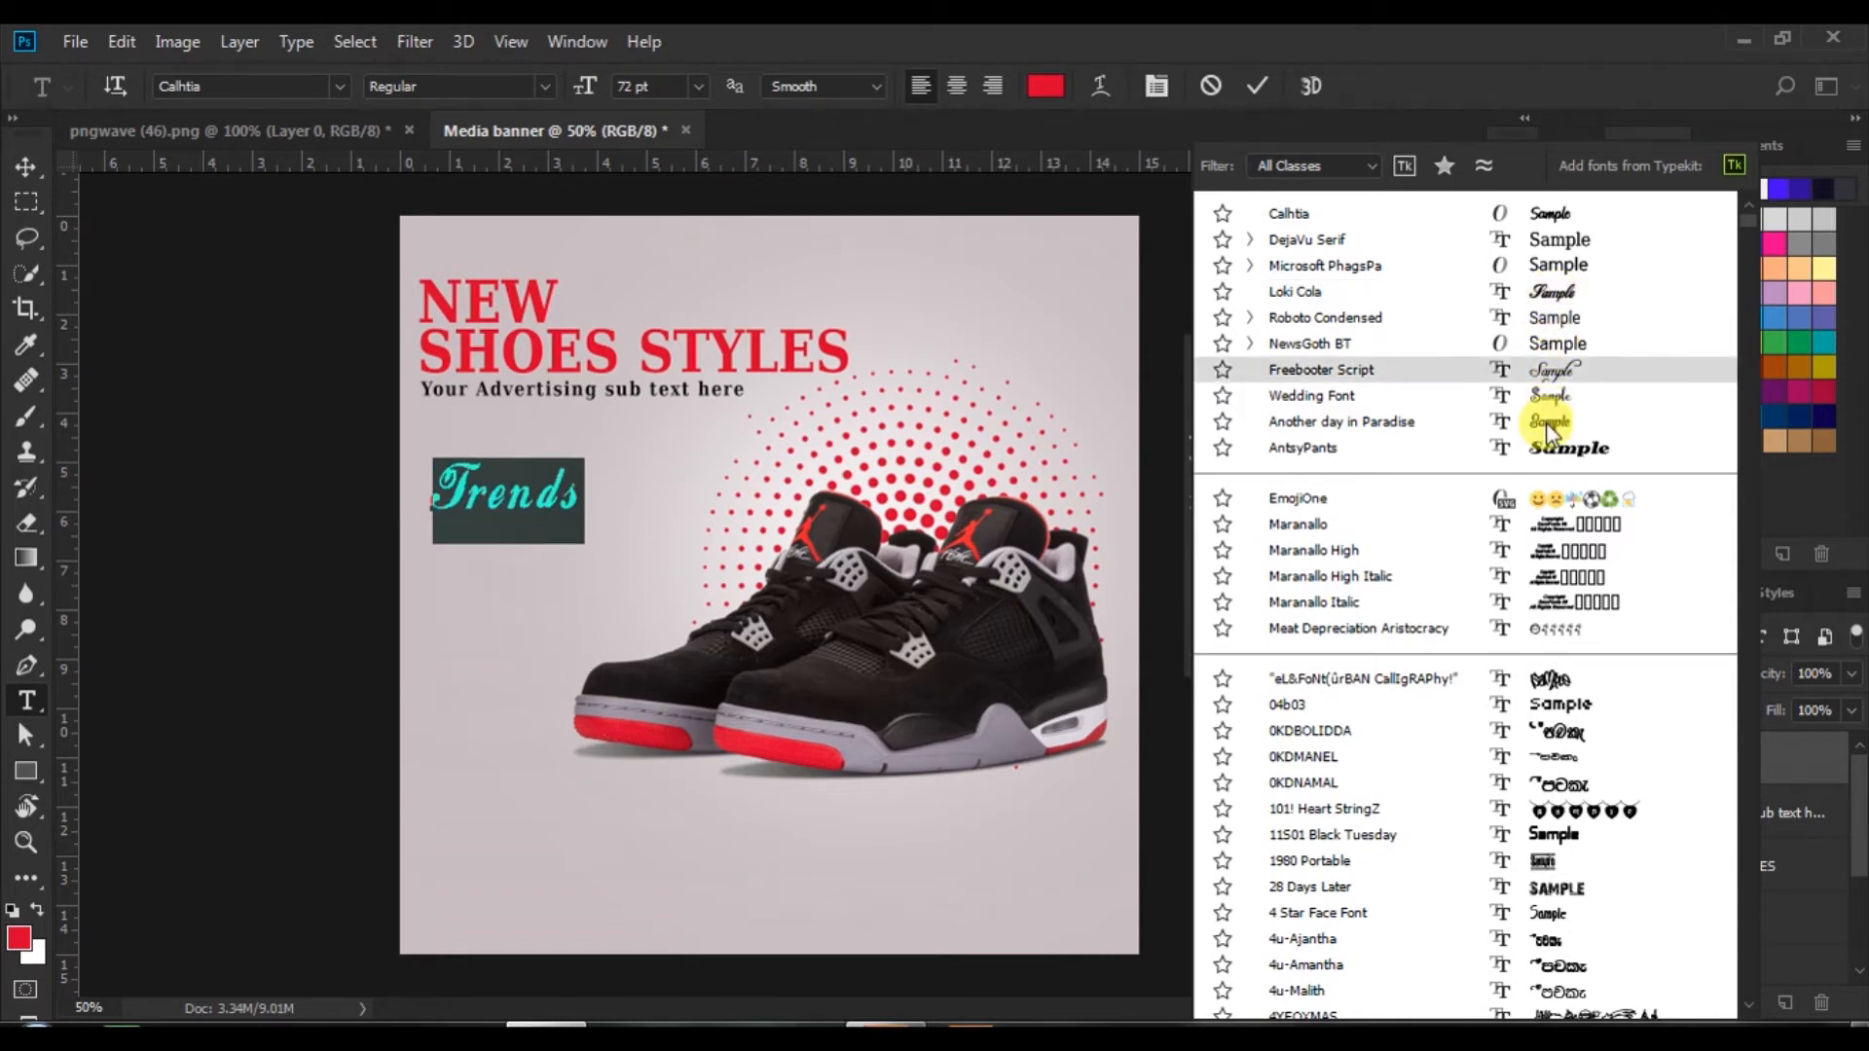
left_click(1556, 294)
left_click(1238, 436)
type("1")
key("Return")
type("100")
key("Return")
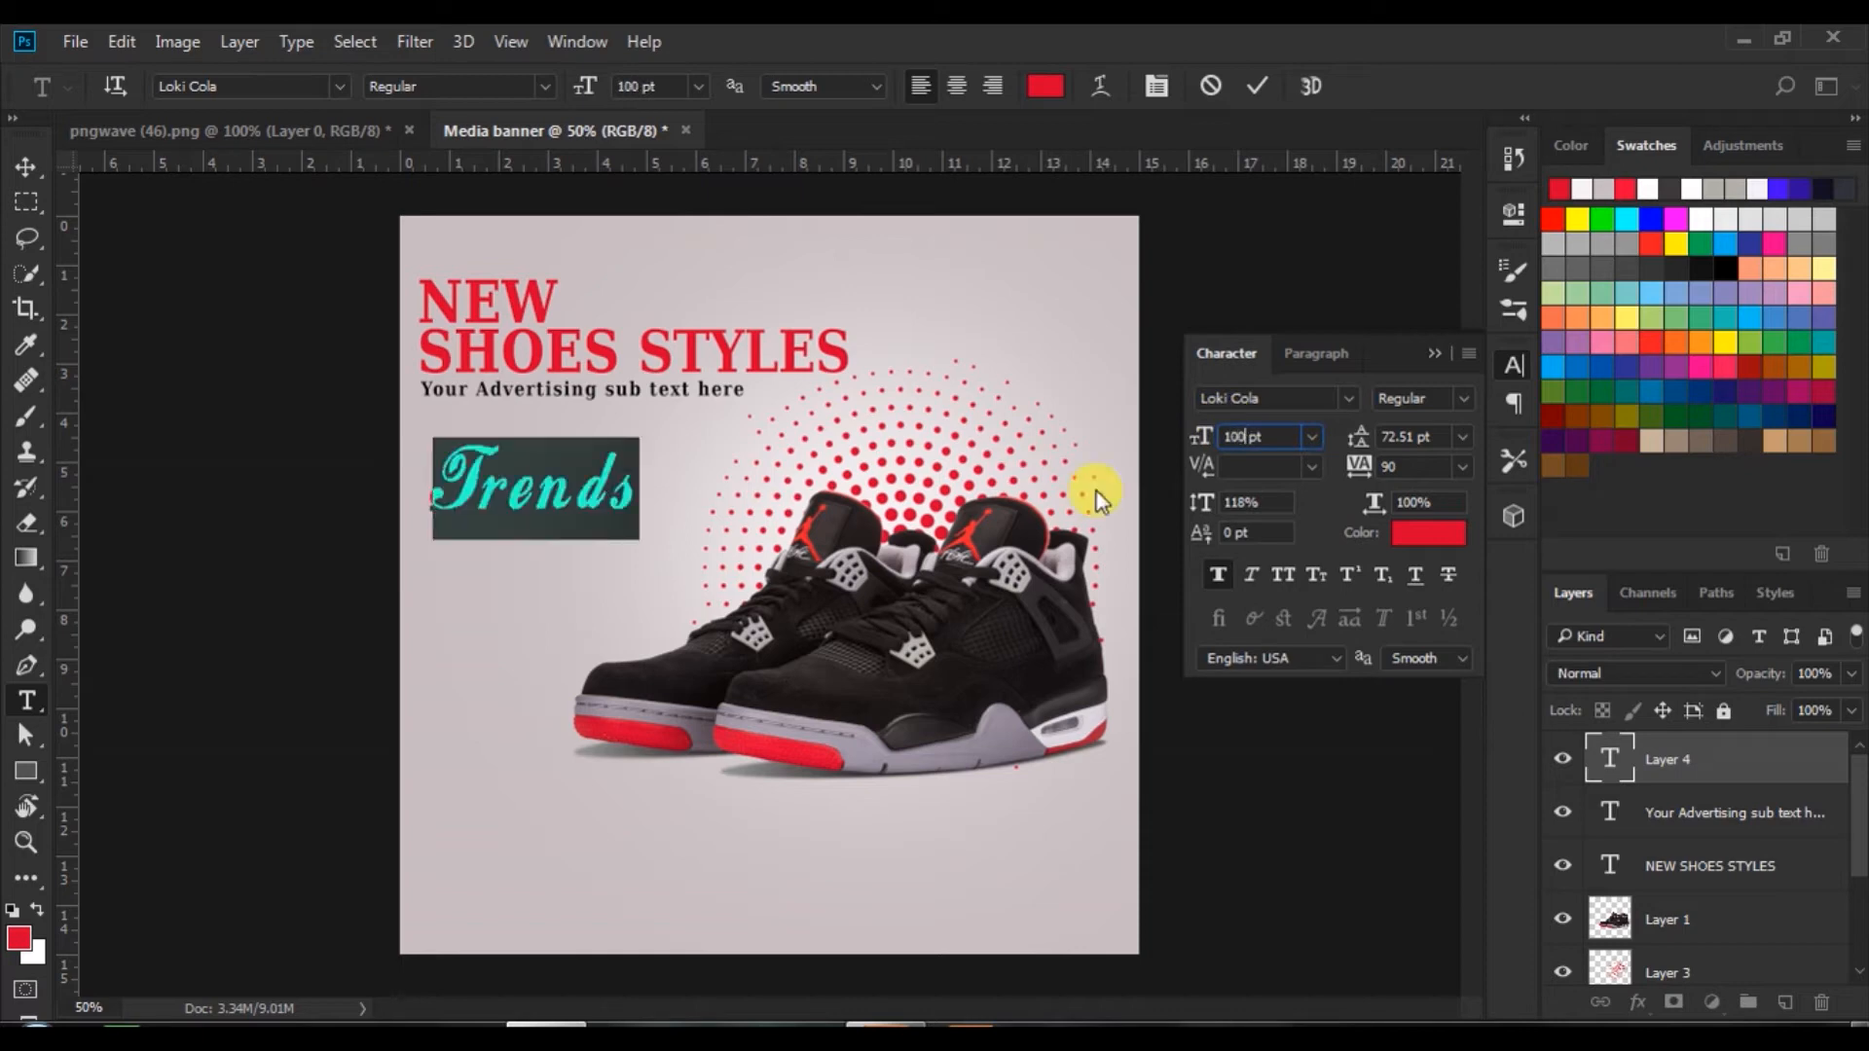
- Tighten the tracking of "Trends" to 30 and move the text slightly down before committing it
left_click_drag(1366, 474, 1357, 475)
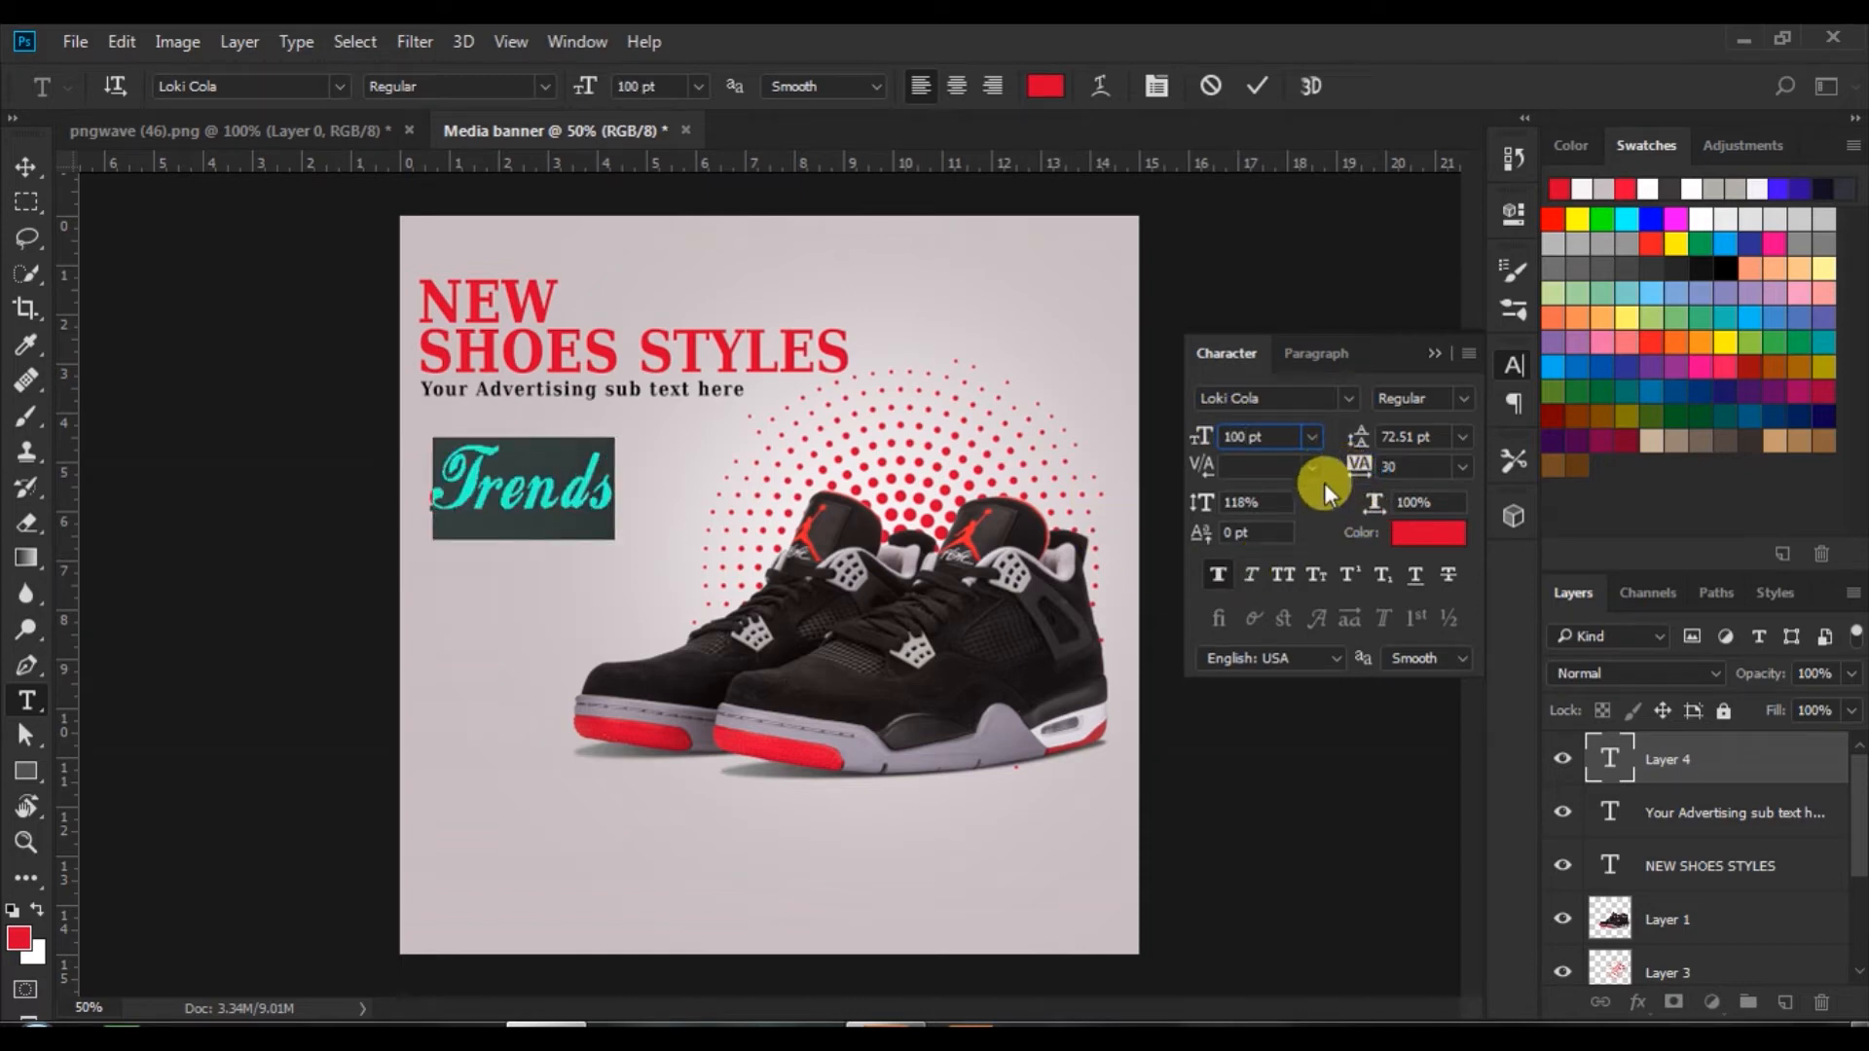
left_click_drag(502, 574, 502, 592)
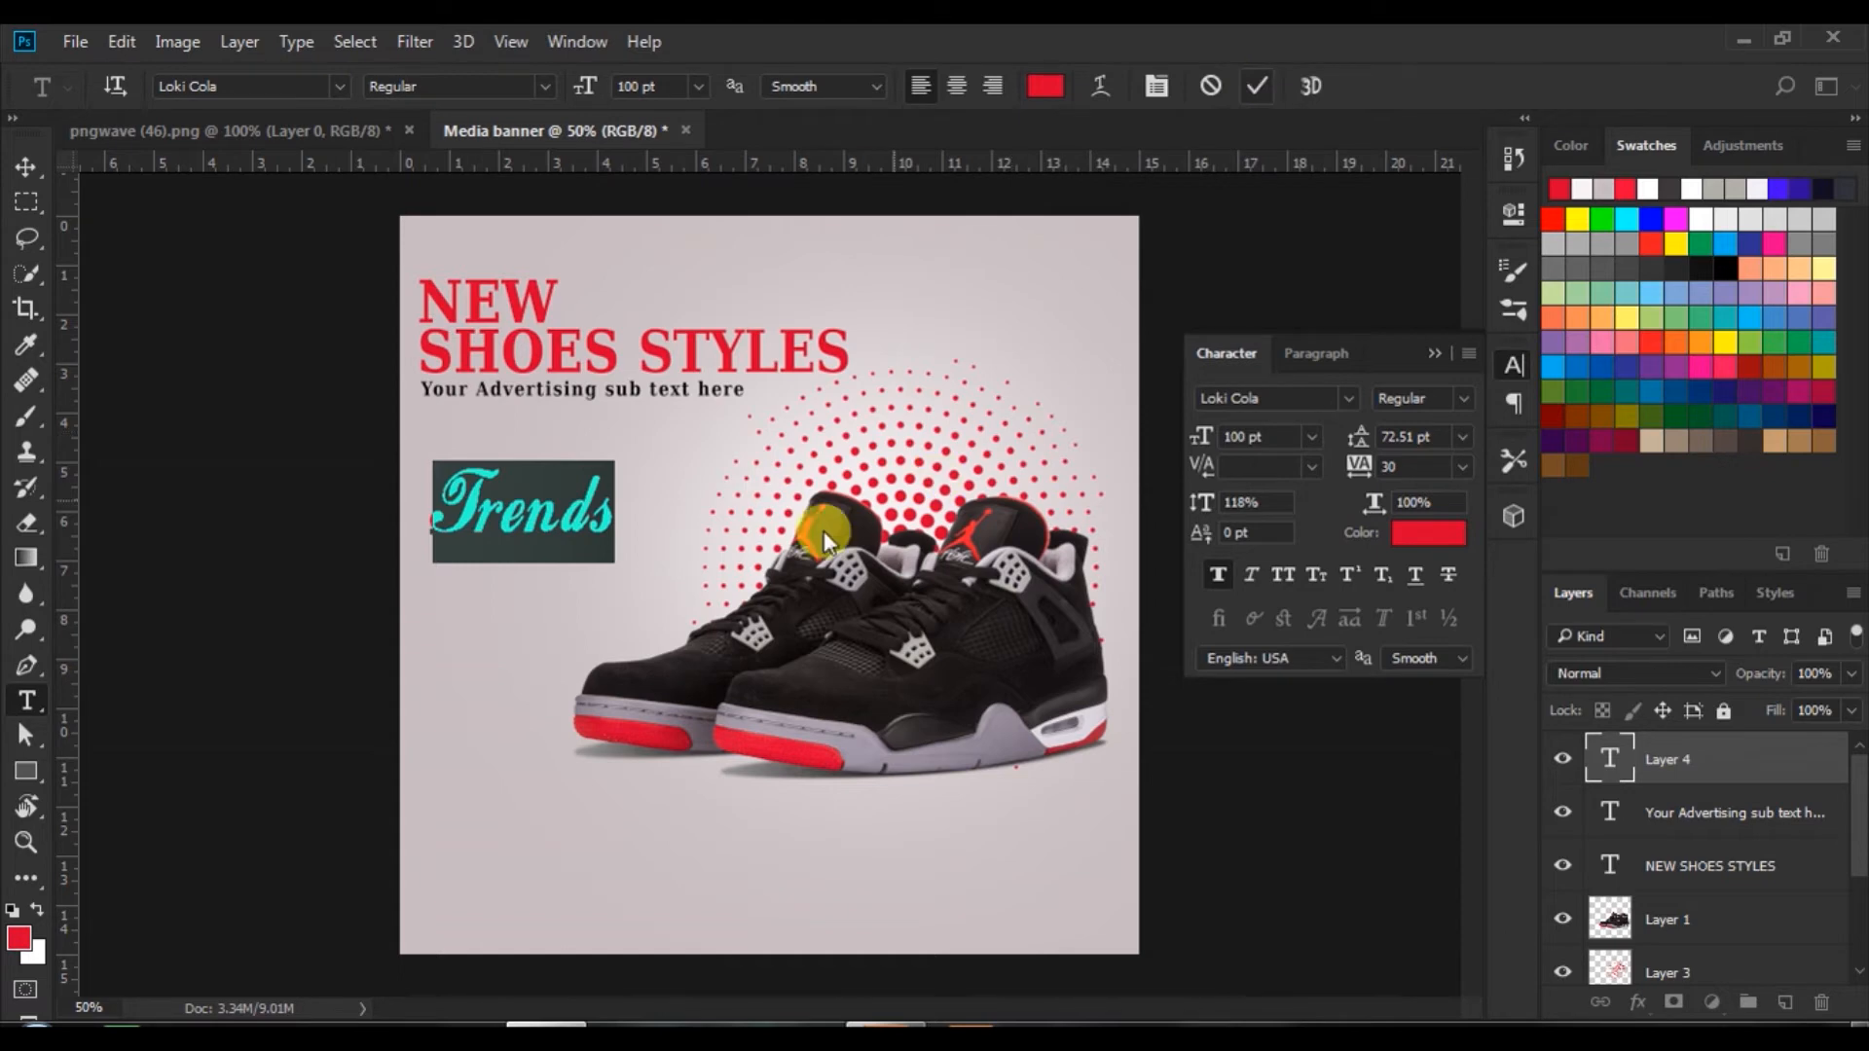
left_click(1261, 85)
- Add the text "EVERY WEEK" just below "Trends" in DejaVu Serif Condensed at 56 pt
left_click(472, 574)
left_click(1351, 398)
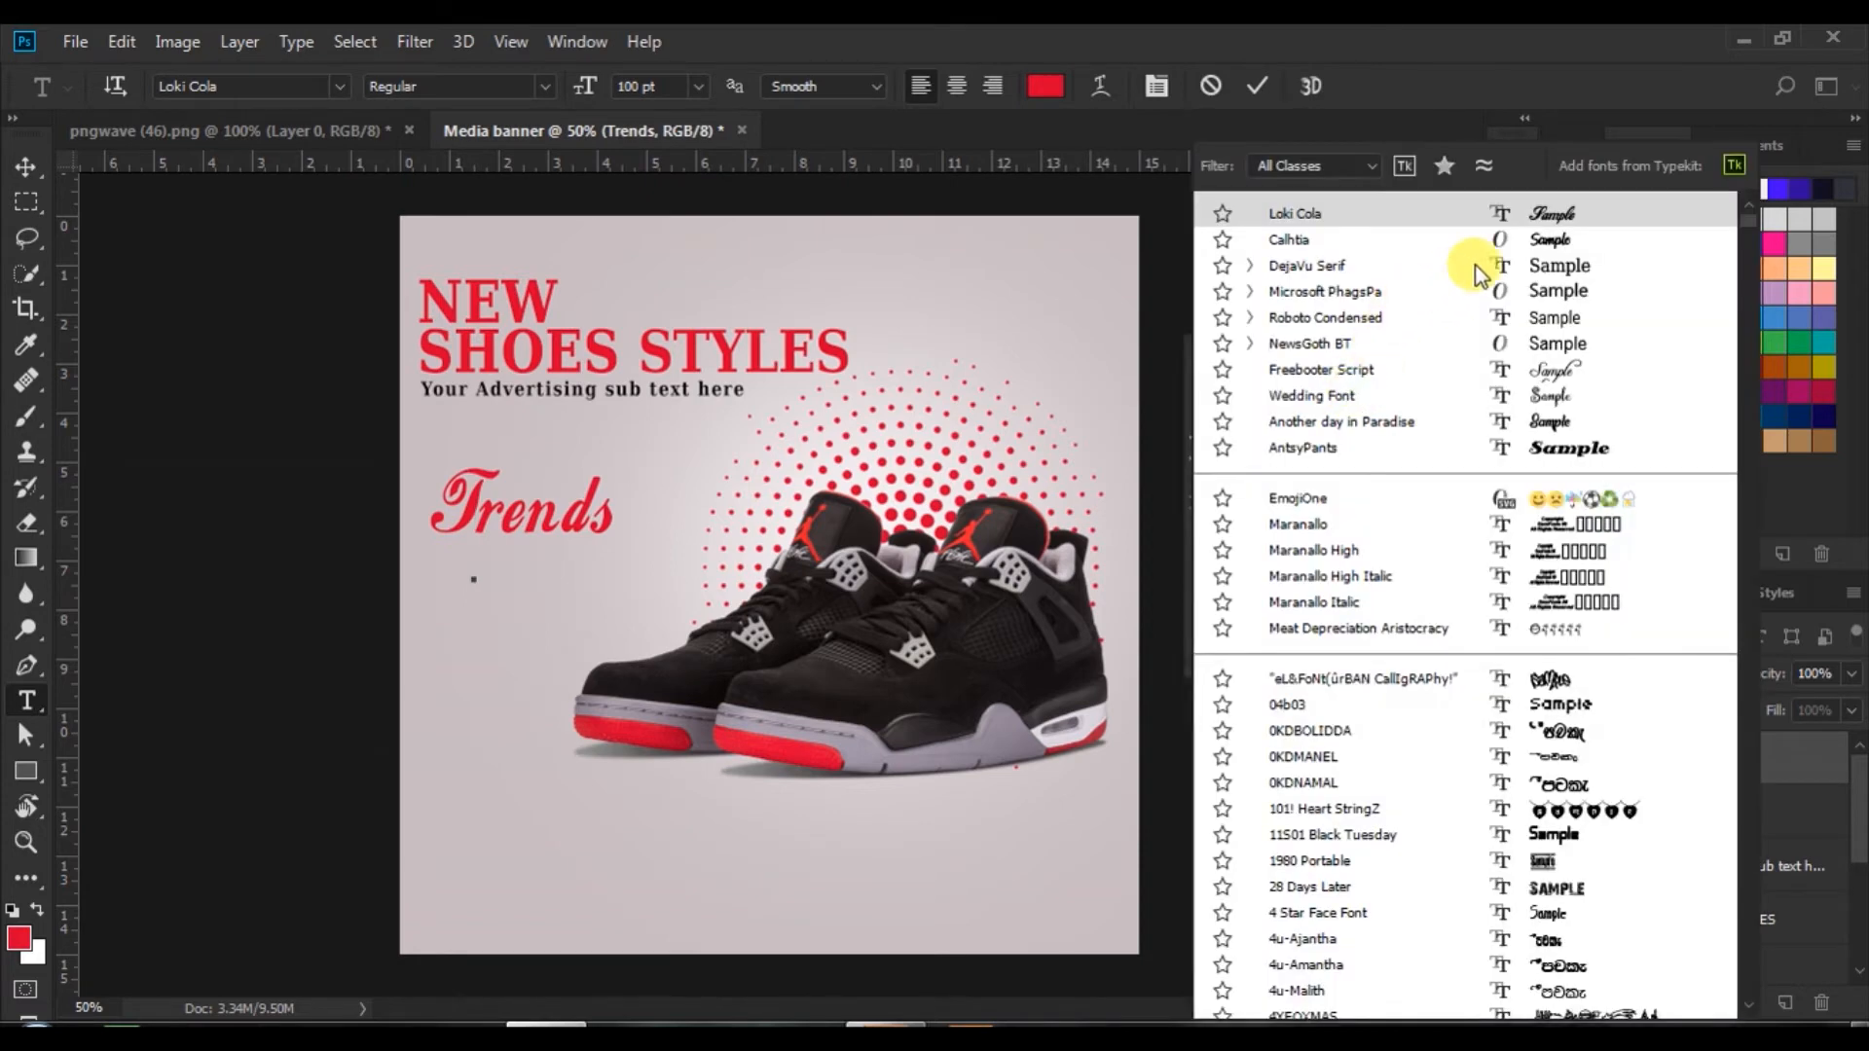
left_click(1557, 265)
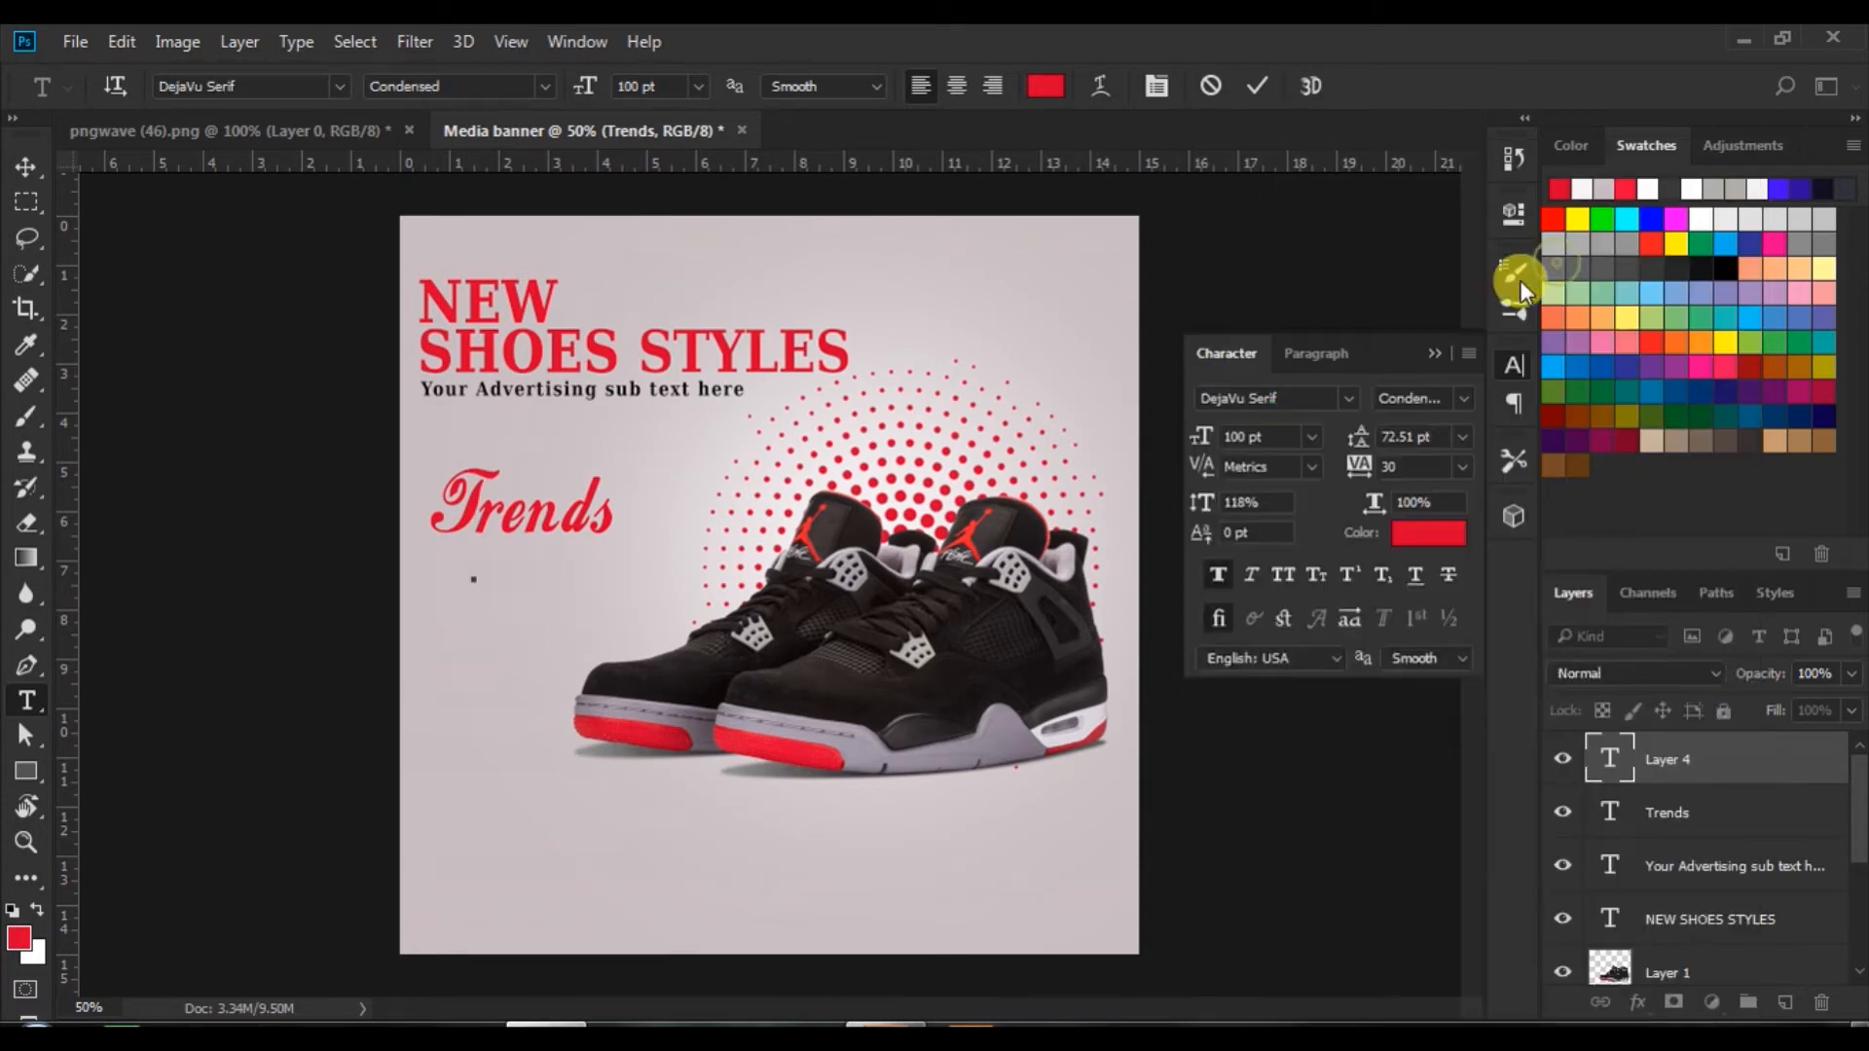
left_click(1307, 436)
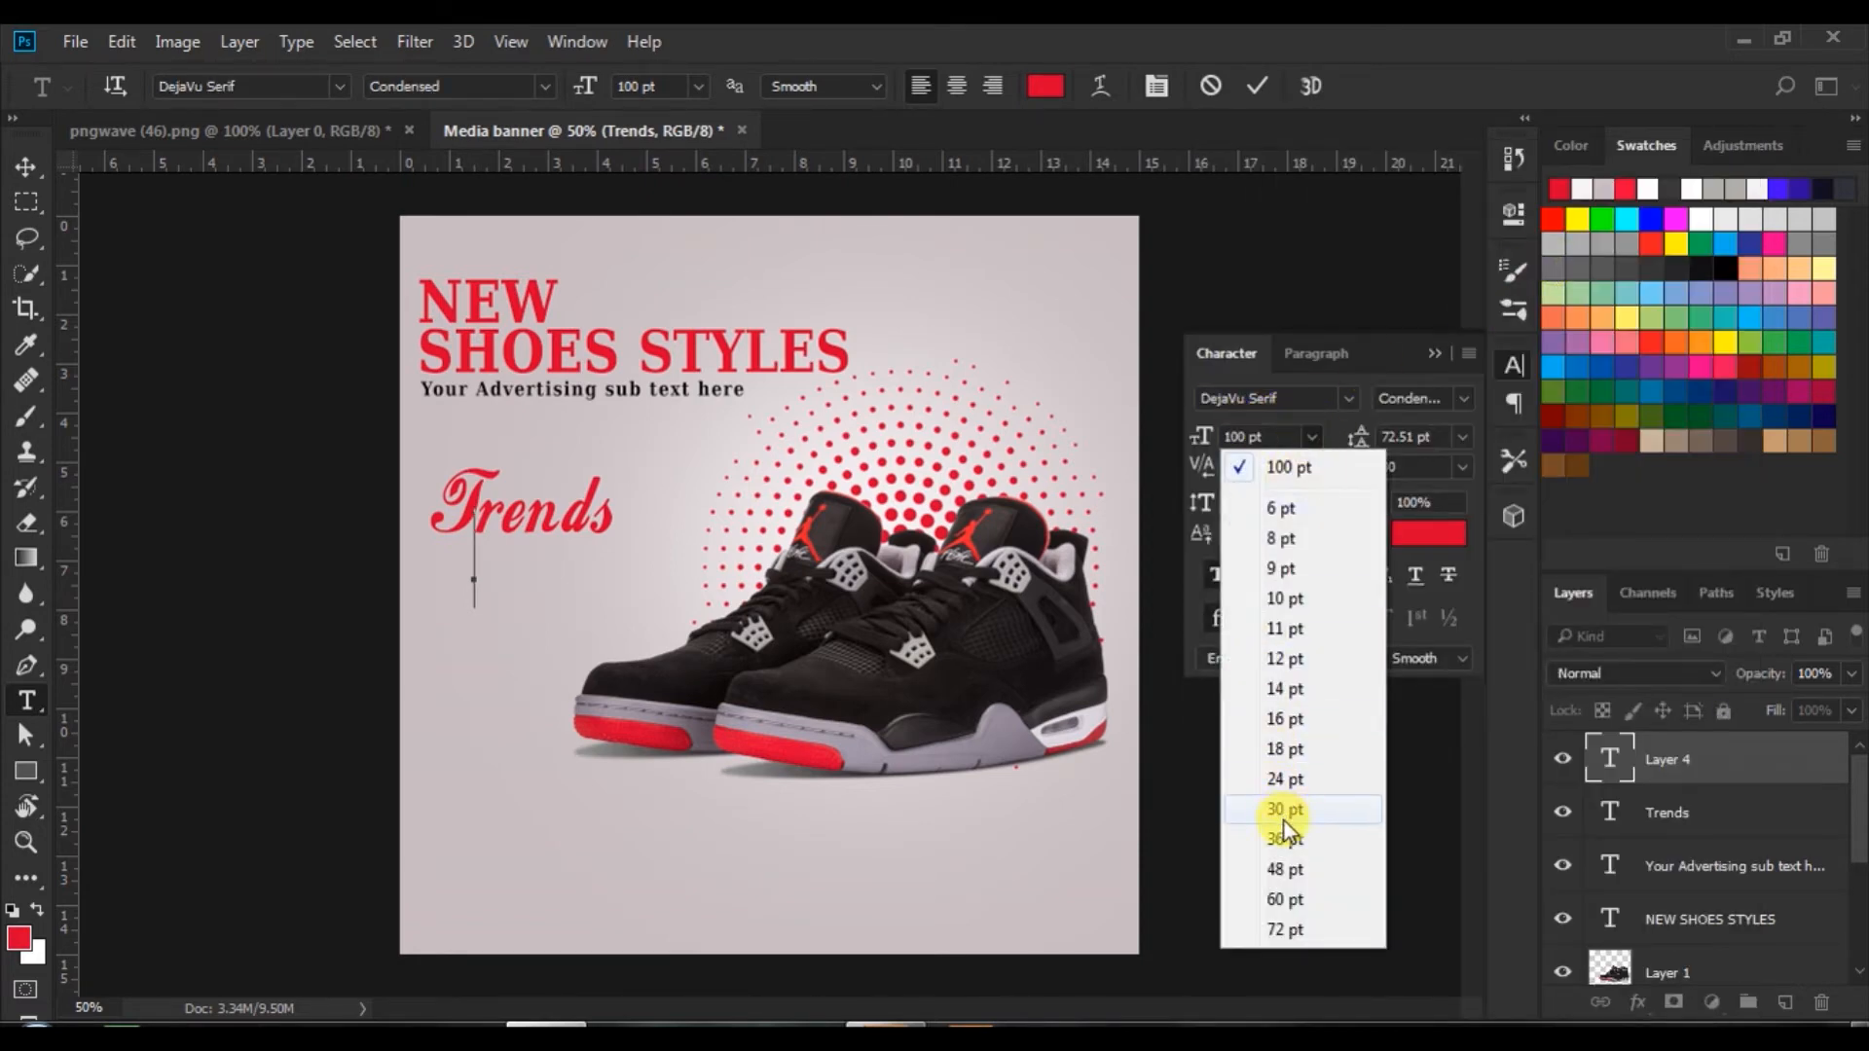
left_click(1285, 900)
left_click(1234, 436)
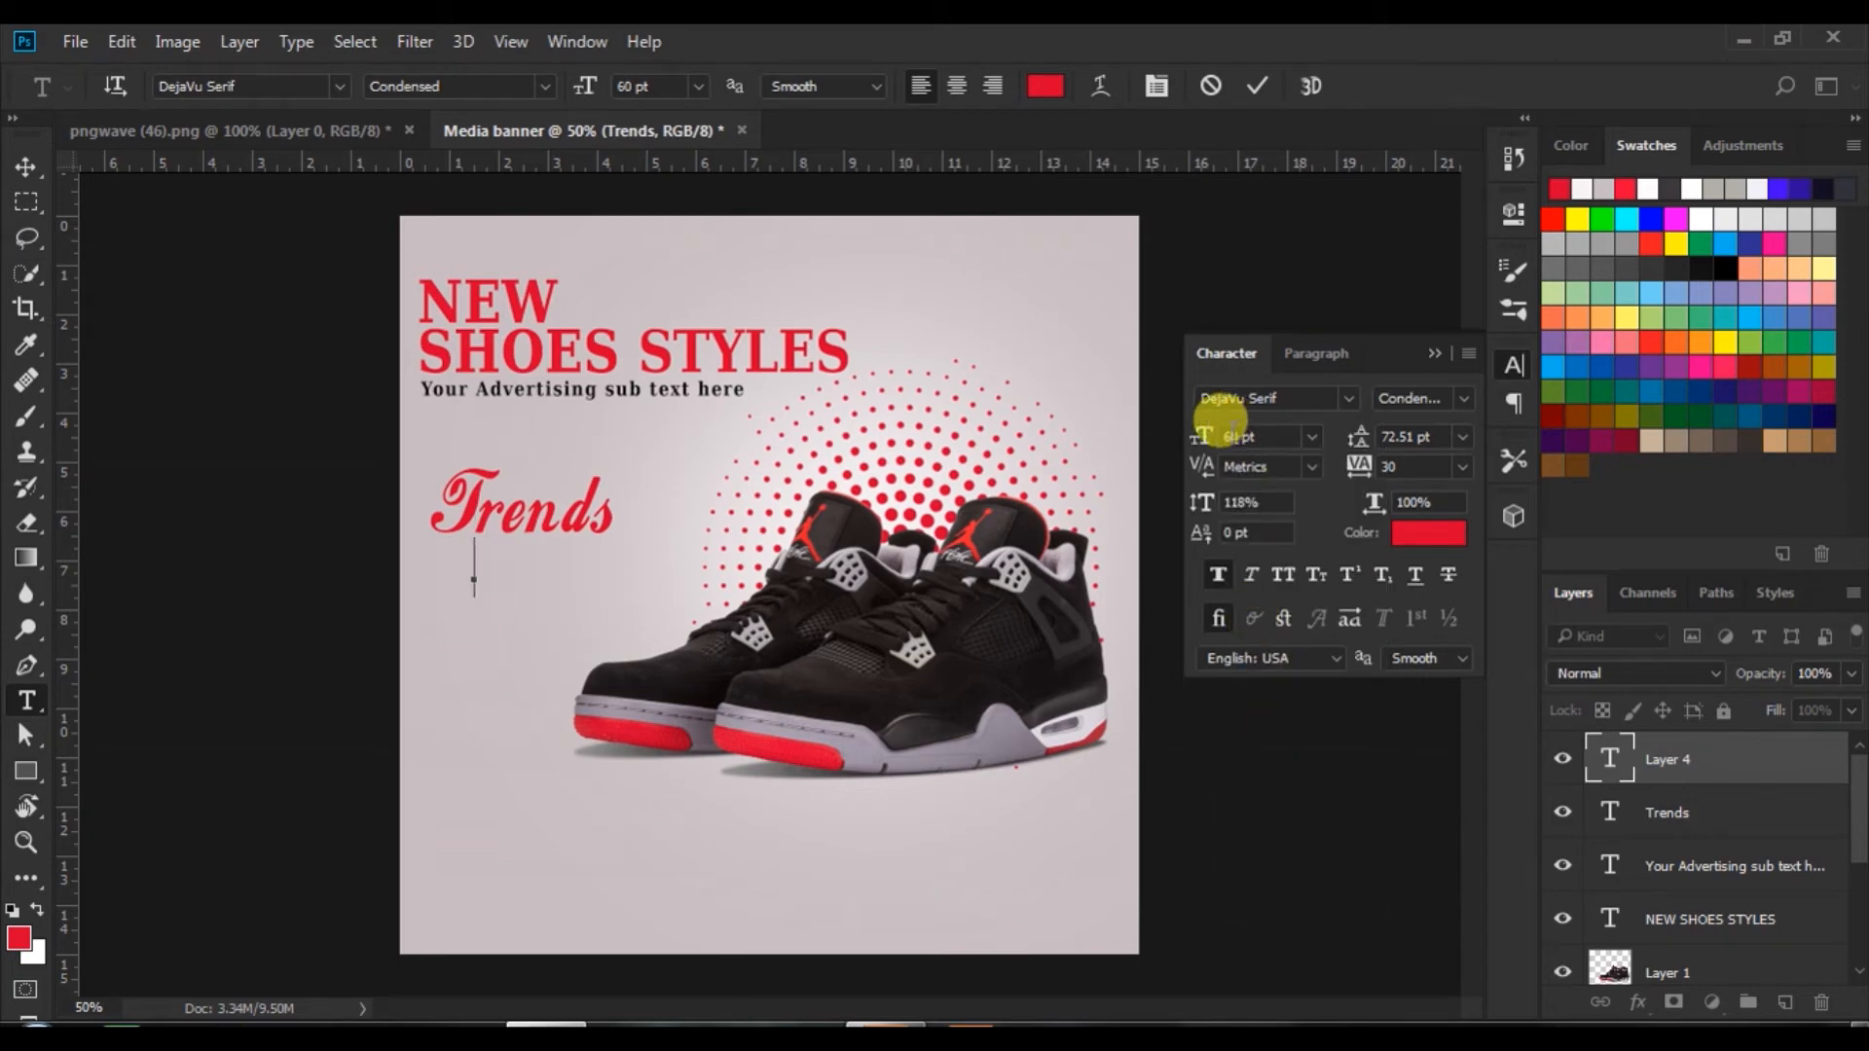
type("56")
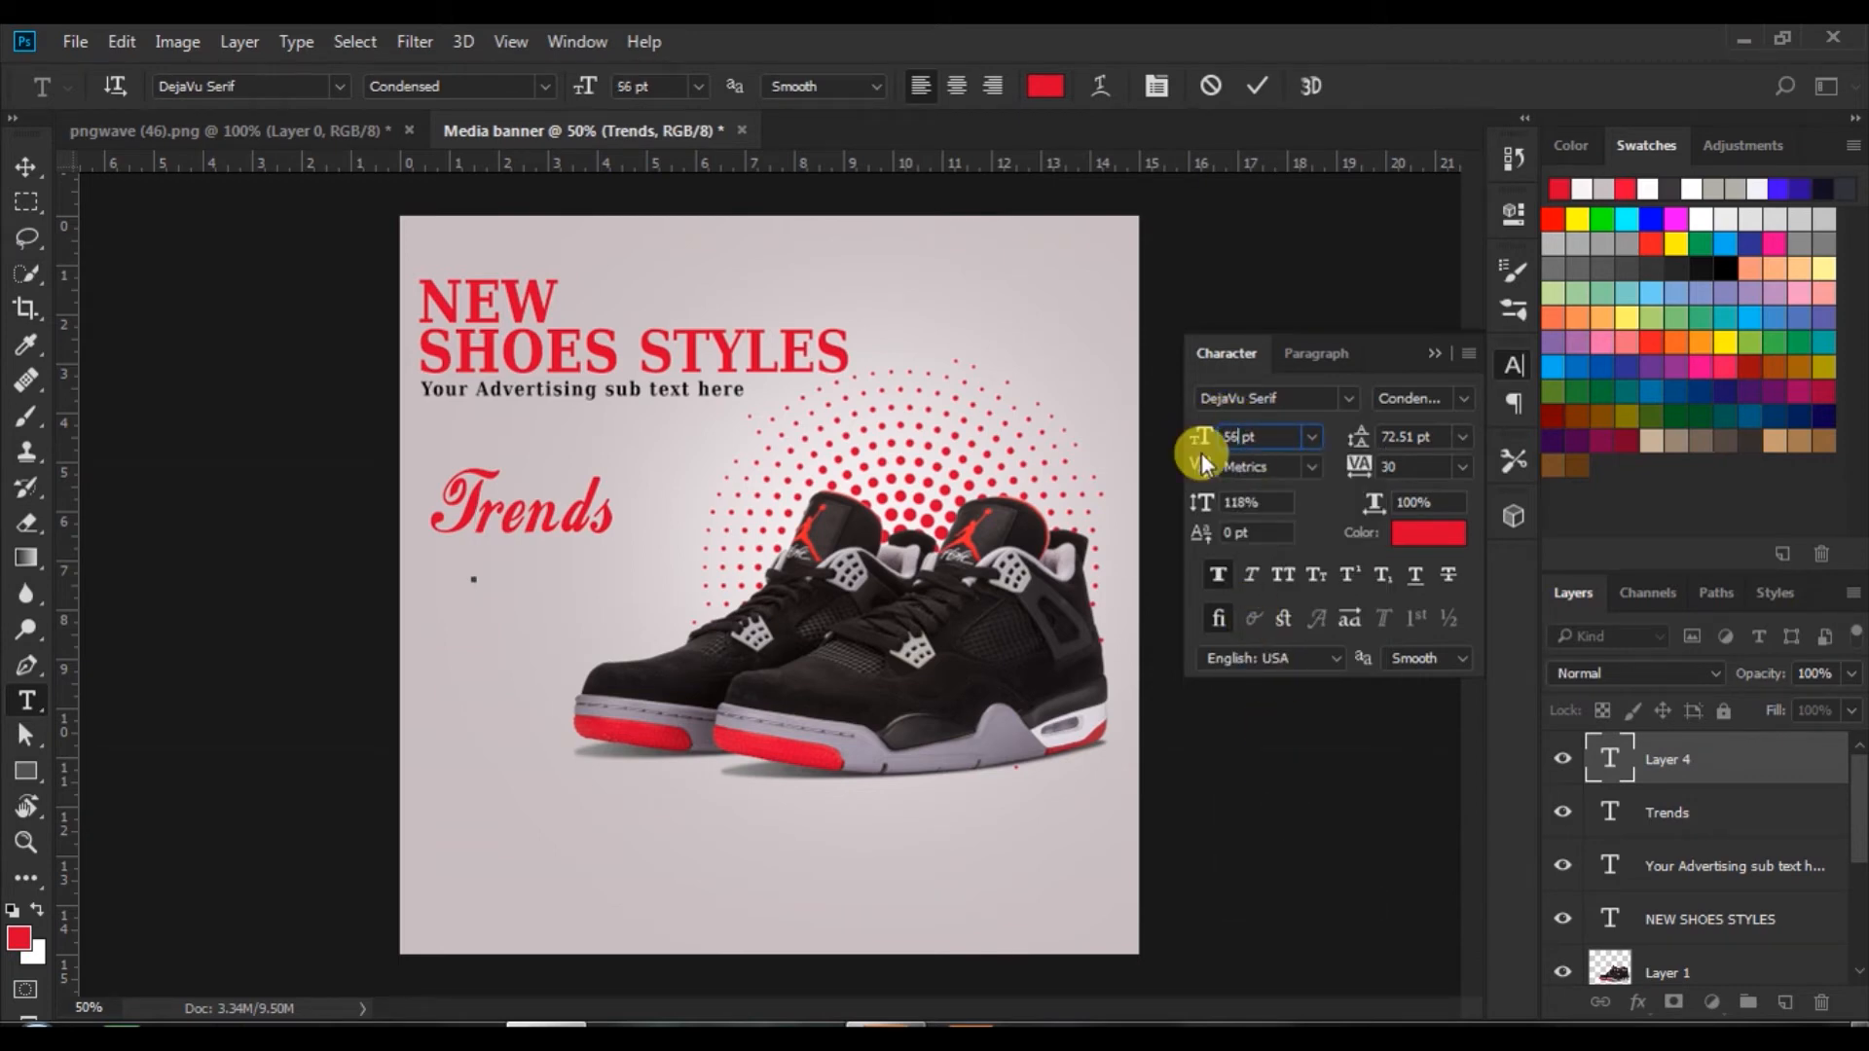
left_click(474, 578)
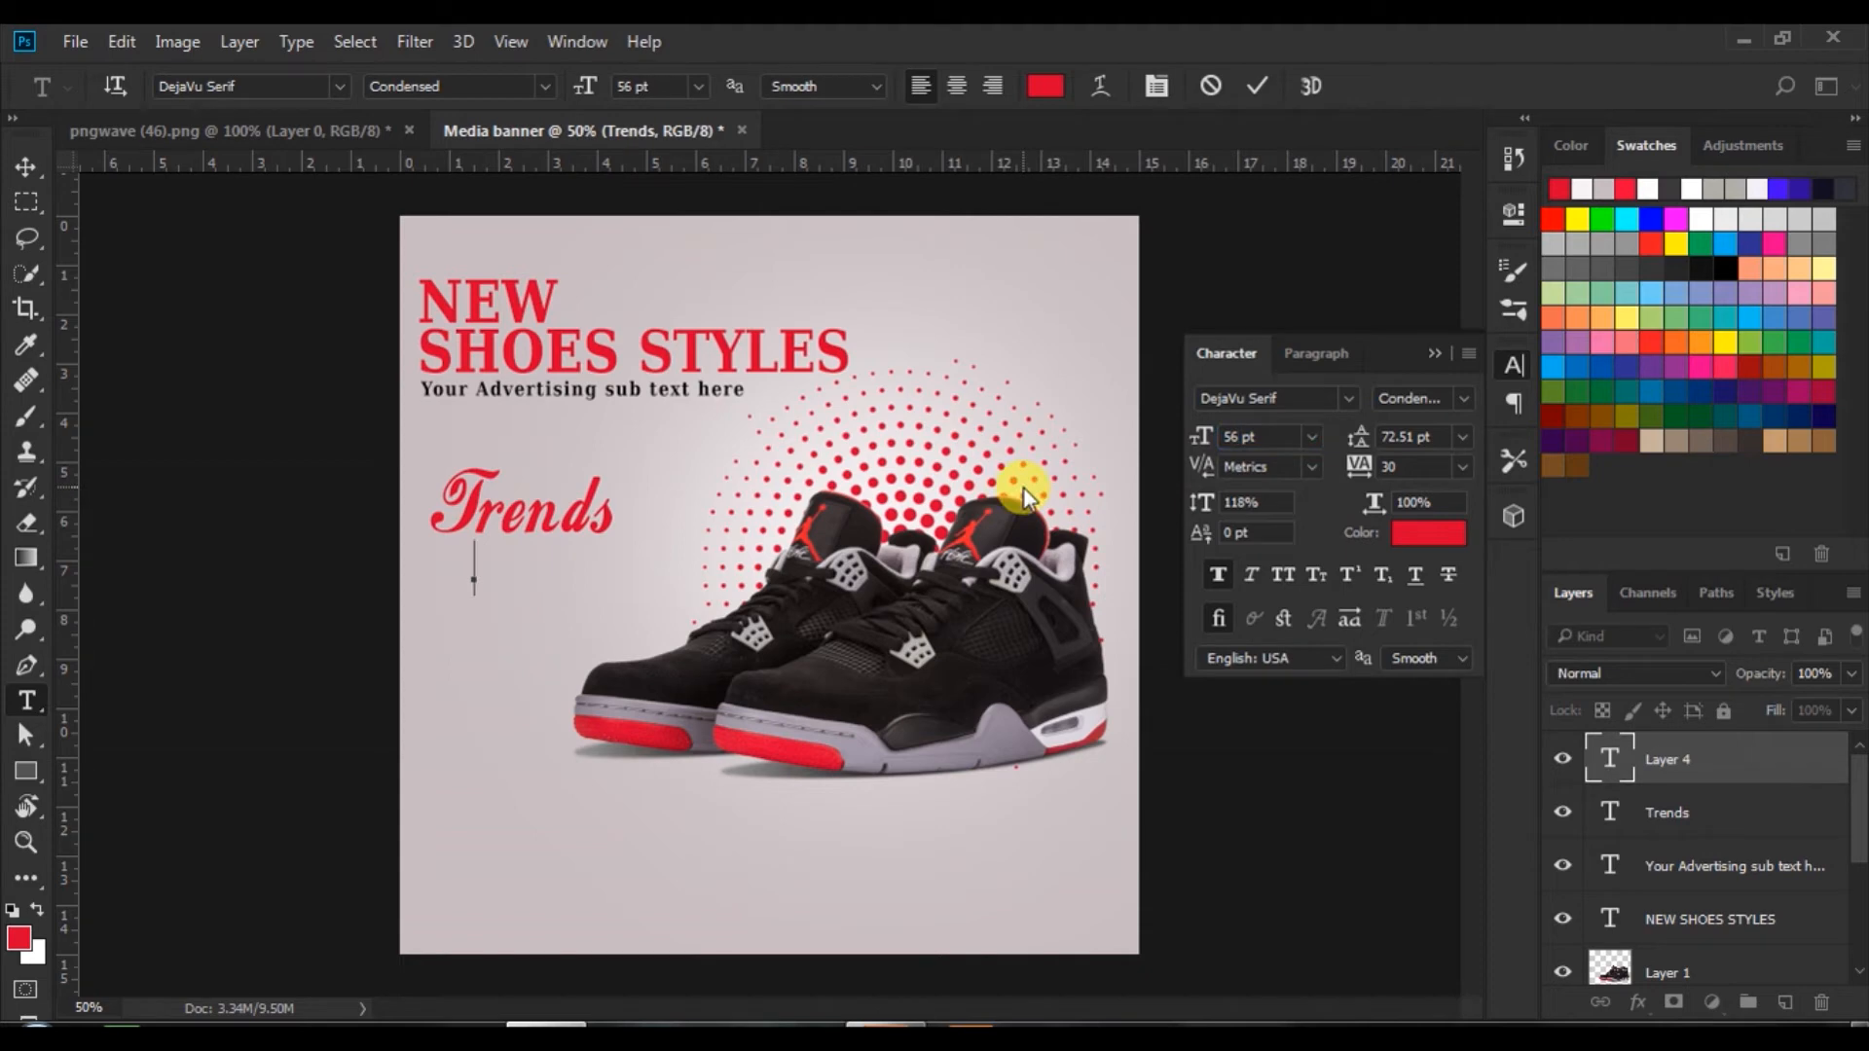
type("EVERY")
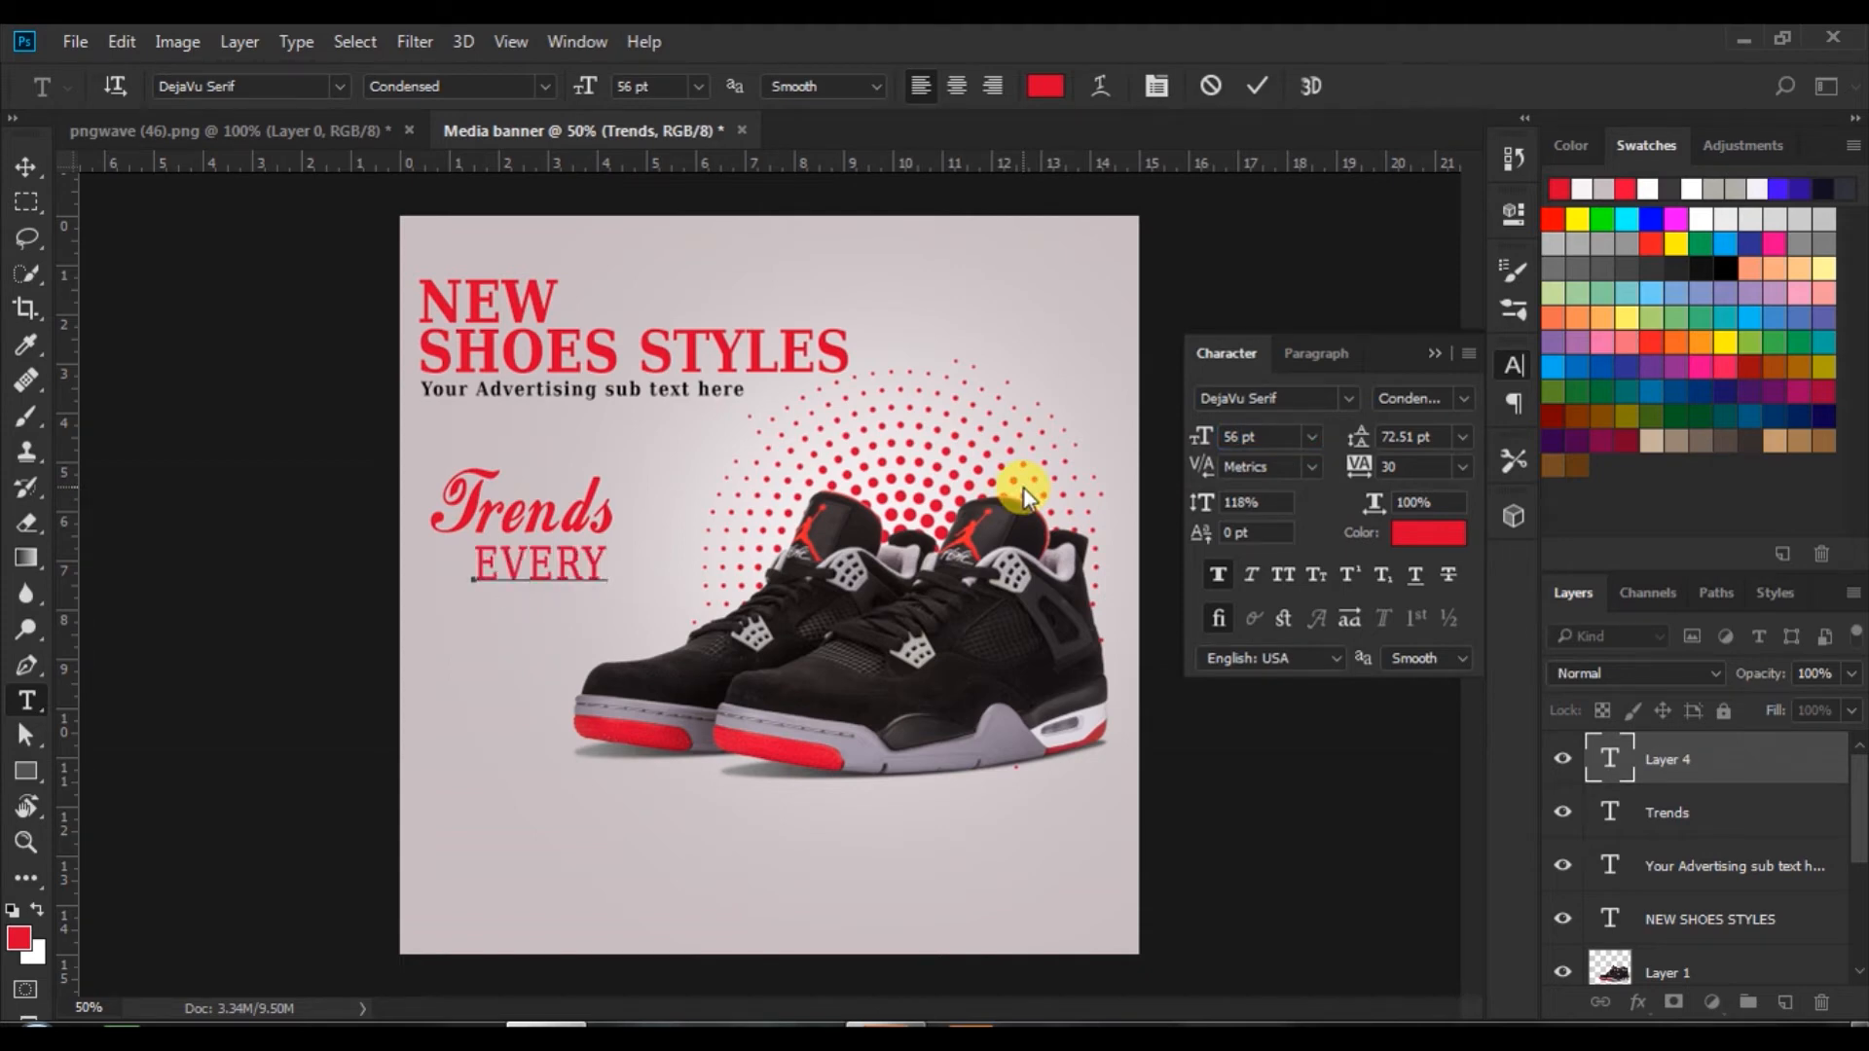
type(" WEE")
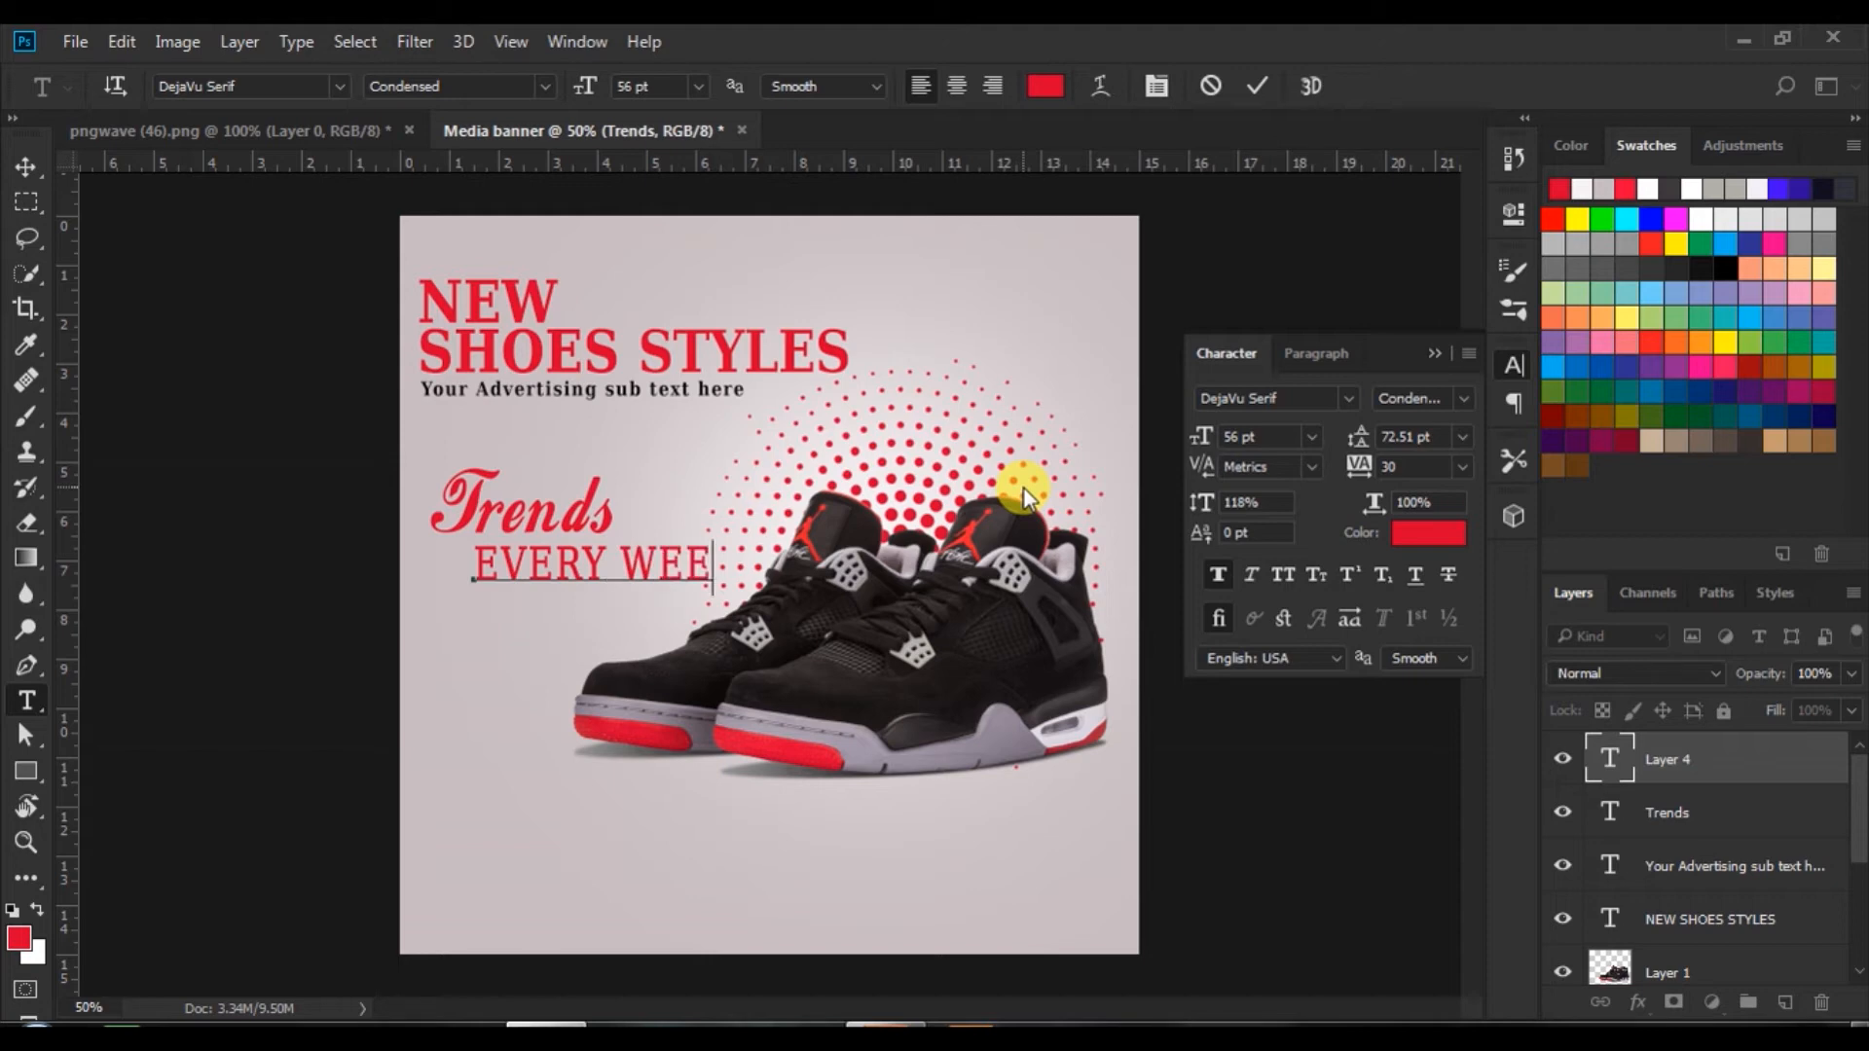
type("K")
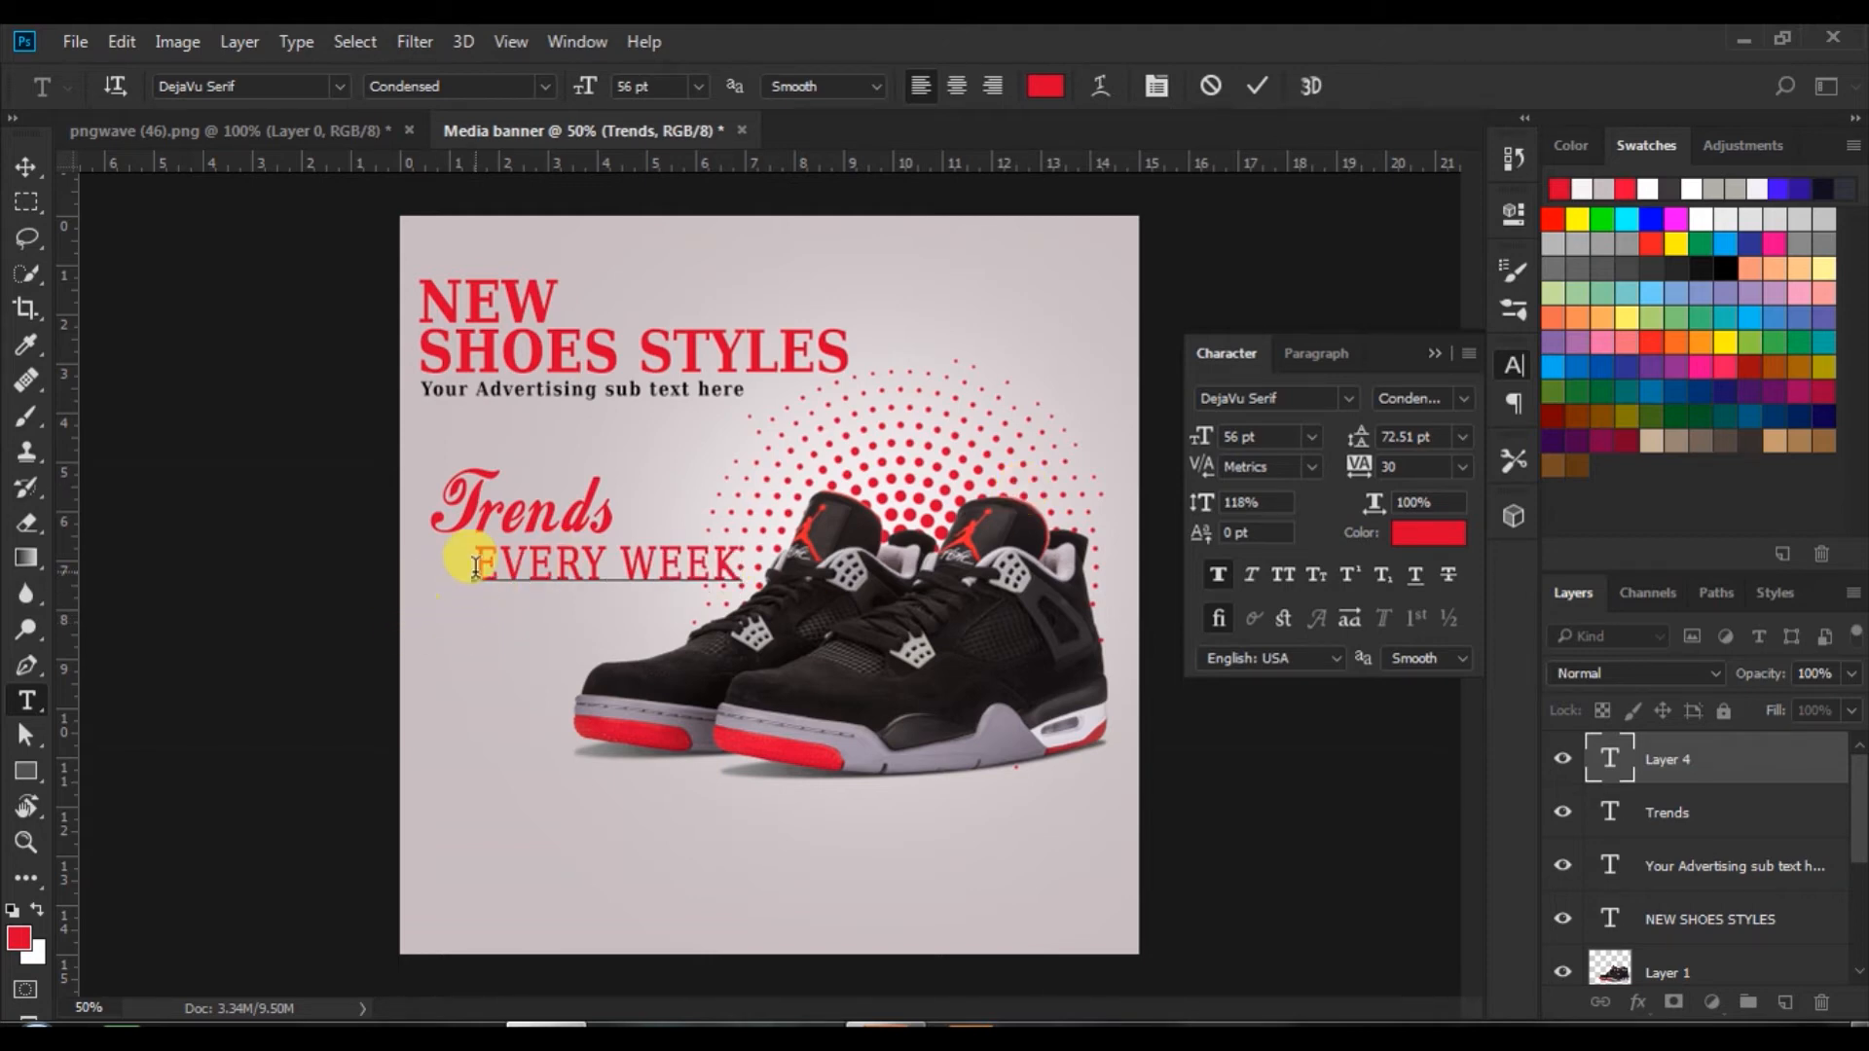
- Set "EVERY WEEK" to the Bold style at 48 pt without faux bold and shift it slightly closer beneath "Trends"
left_click_drag(471, 559, 897, 550)
left_click(1460, 399)
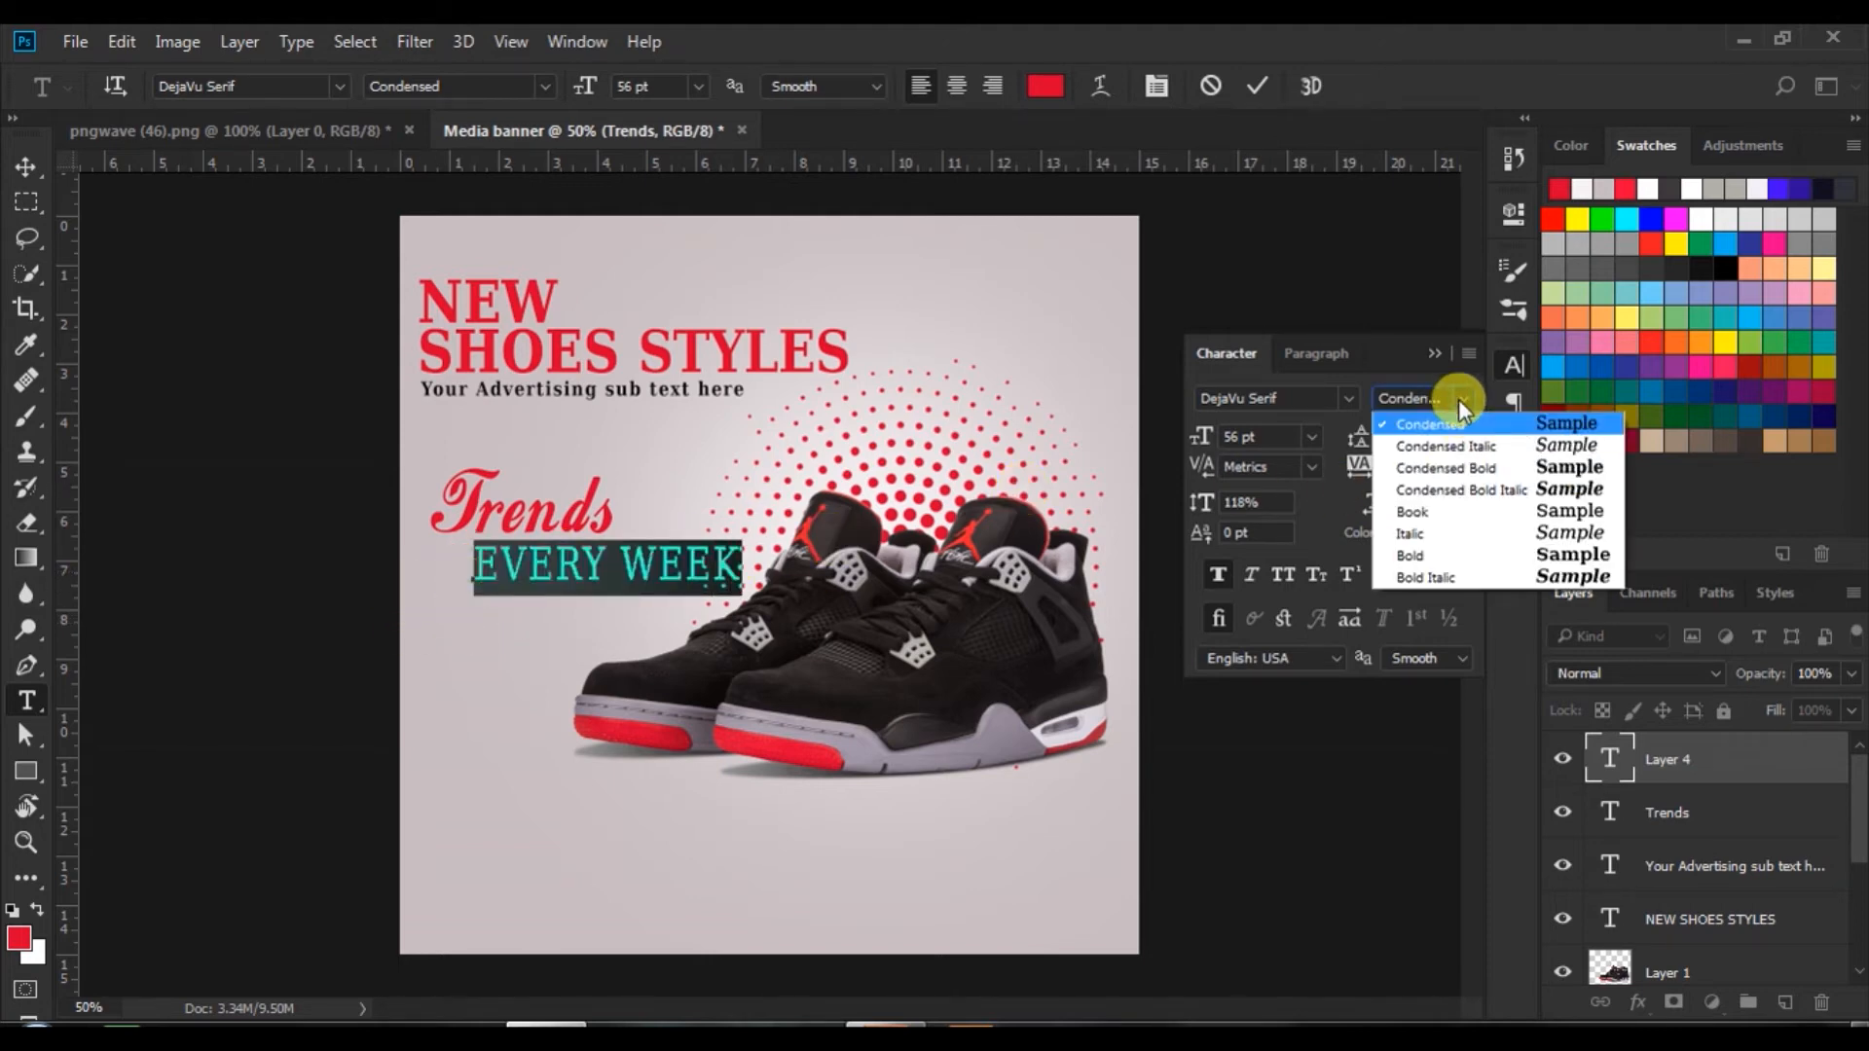
left_click(1561, 552)
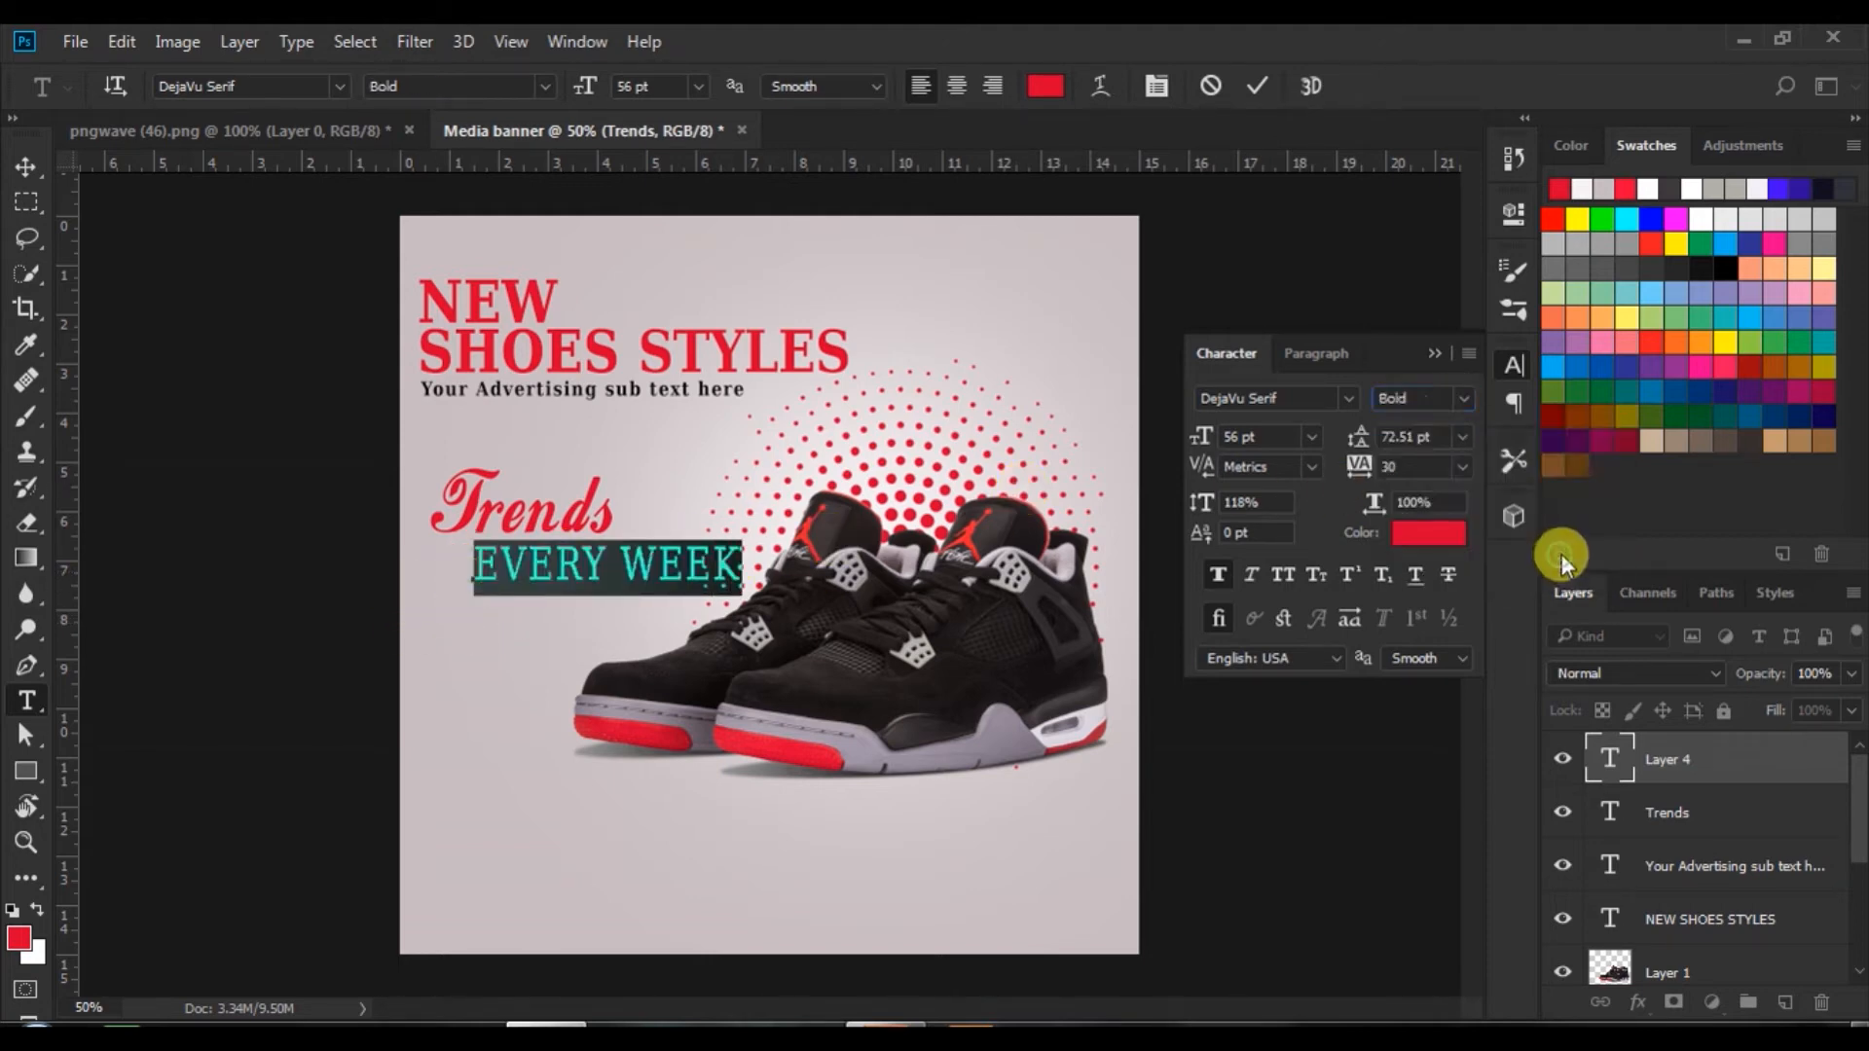
left_click(1226, 573)
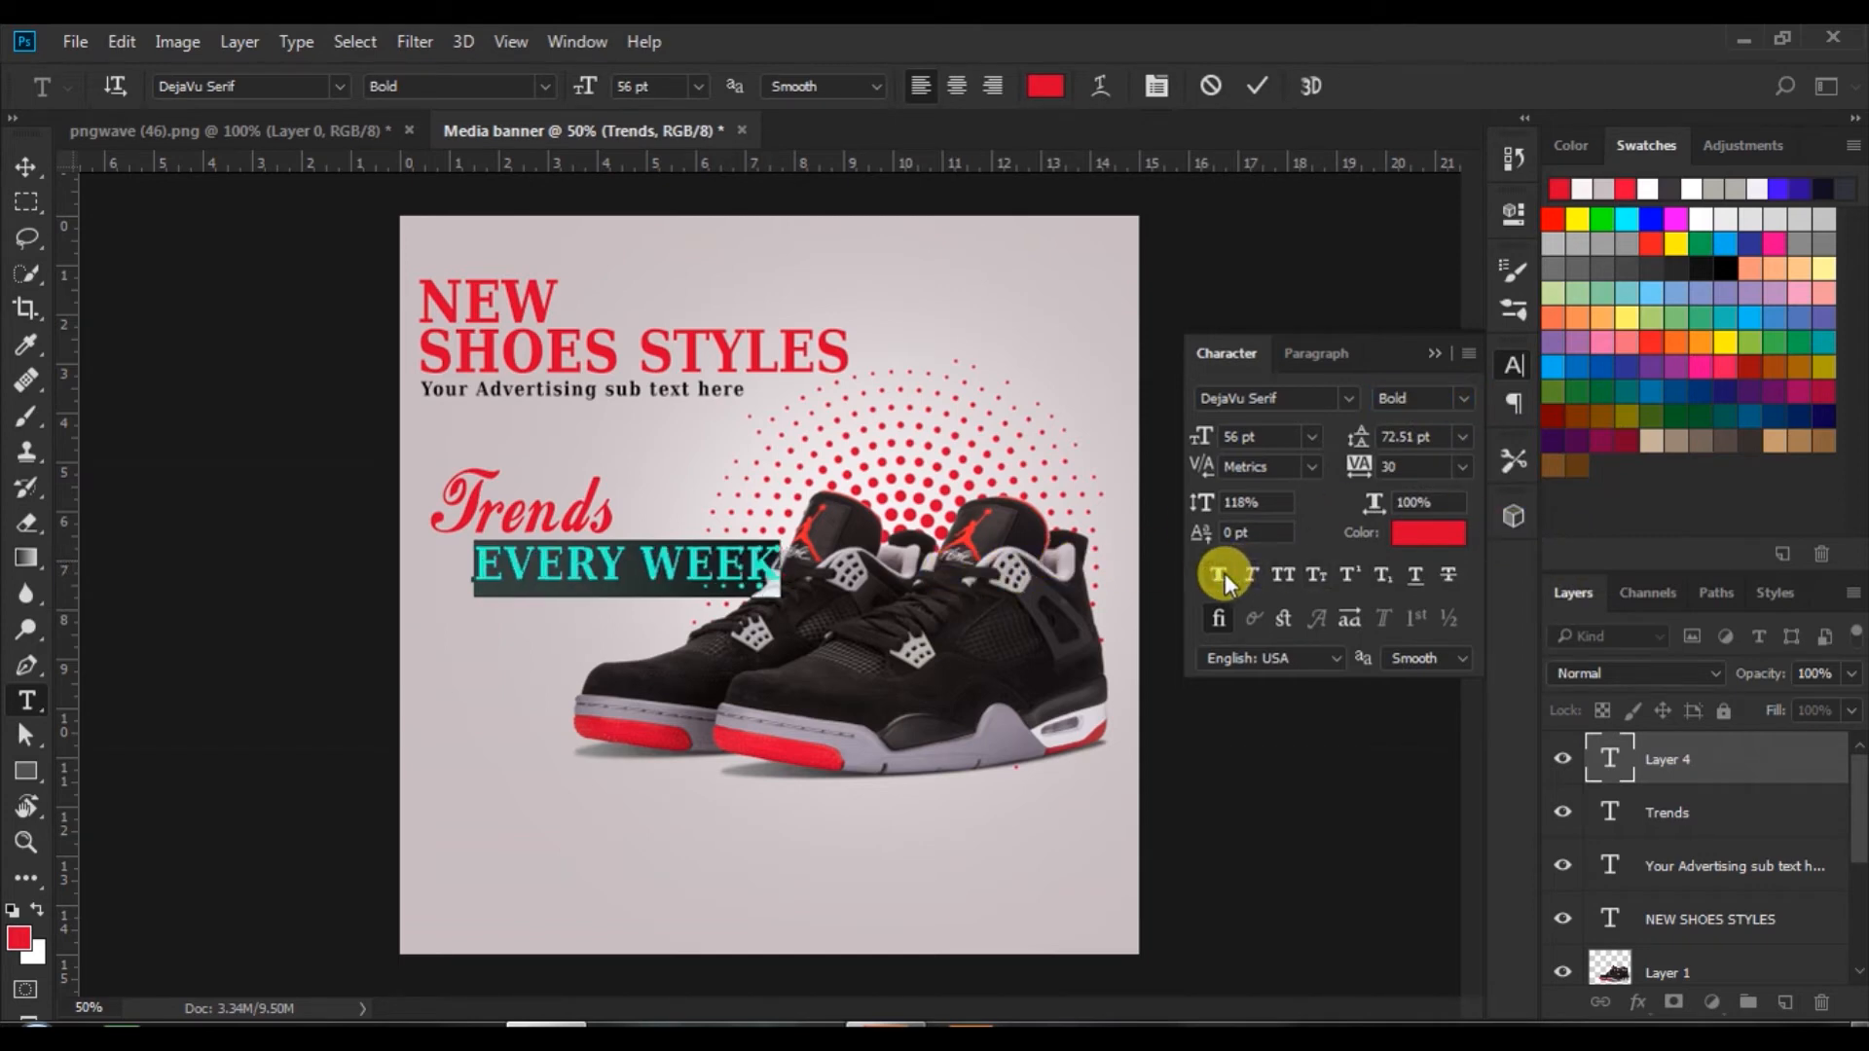
left_click(1309, 437)
left_click(1275, 869)
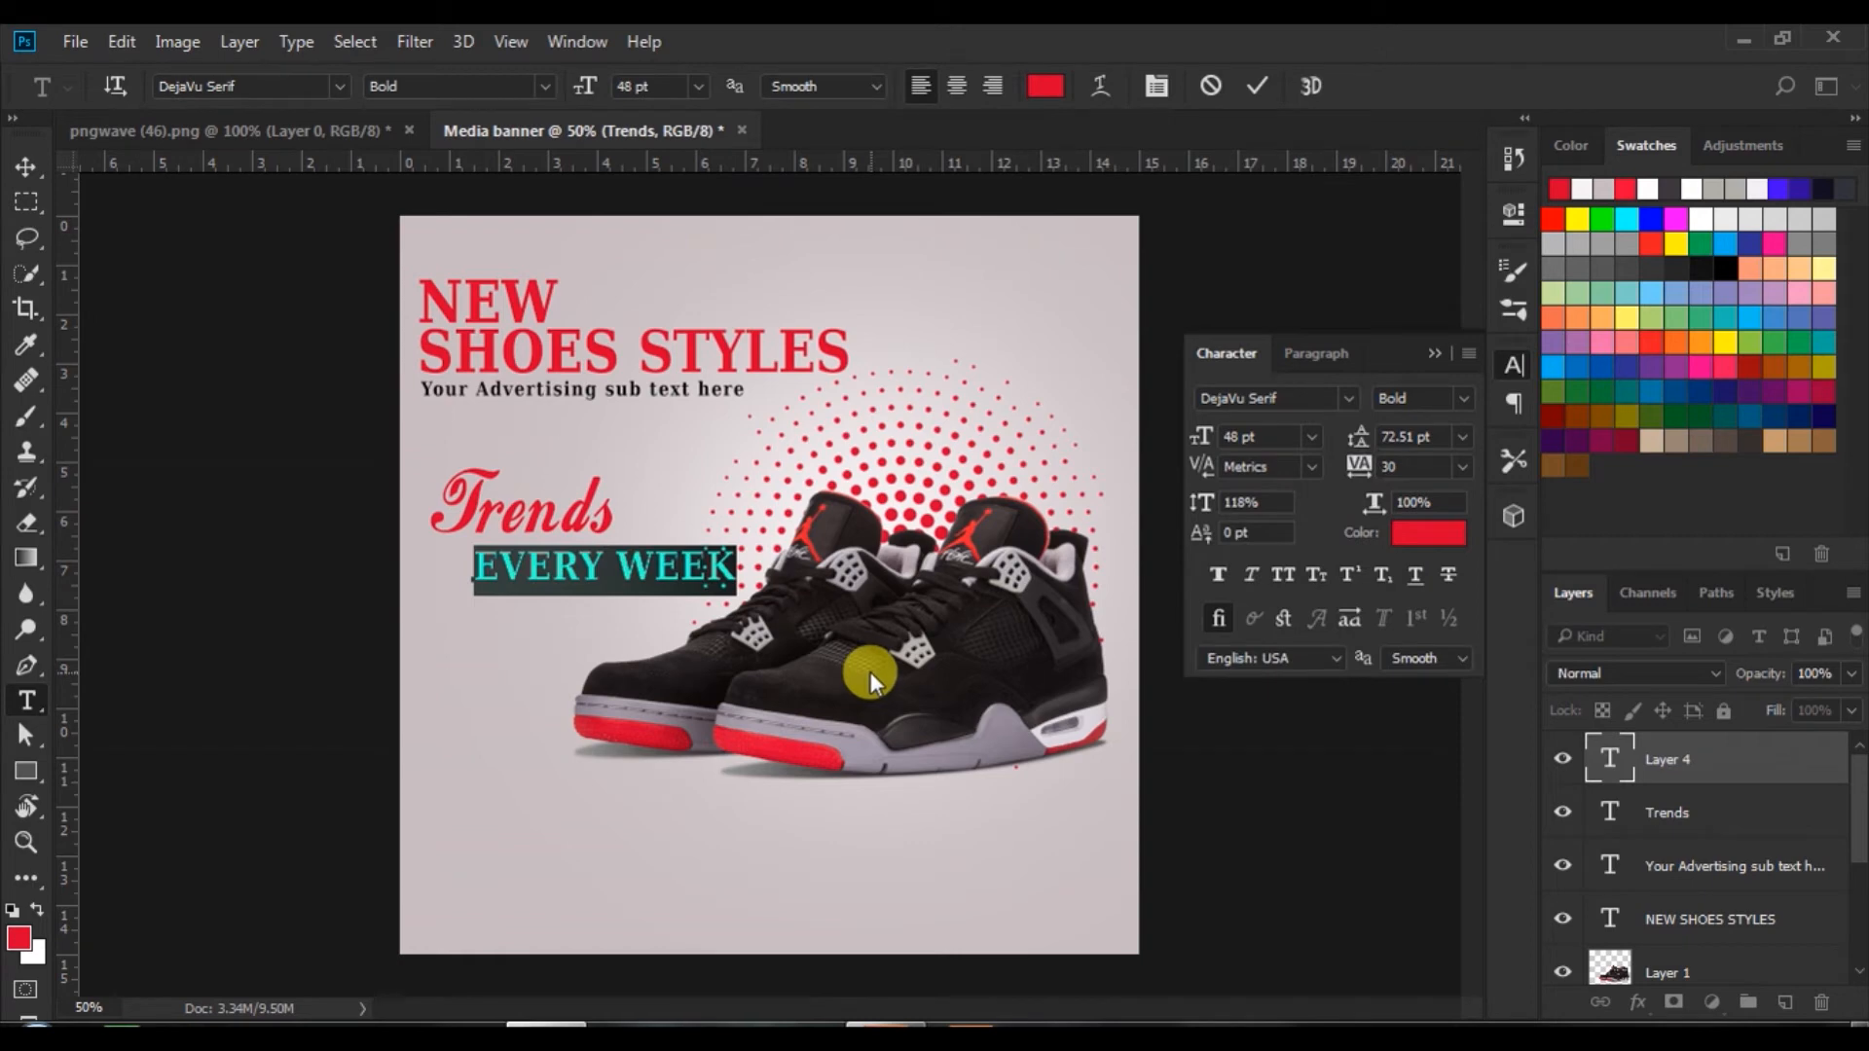
left_click_drag(531, 608, 519, 600)
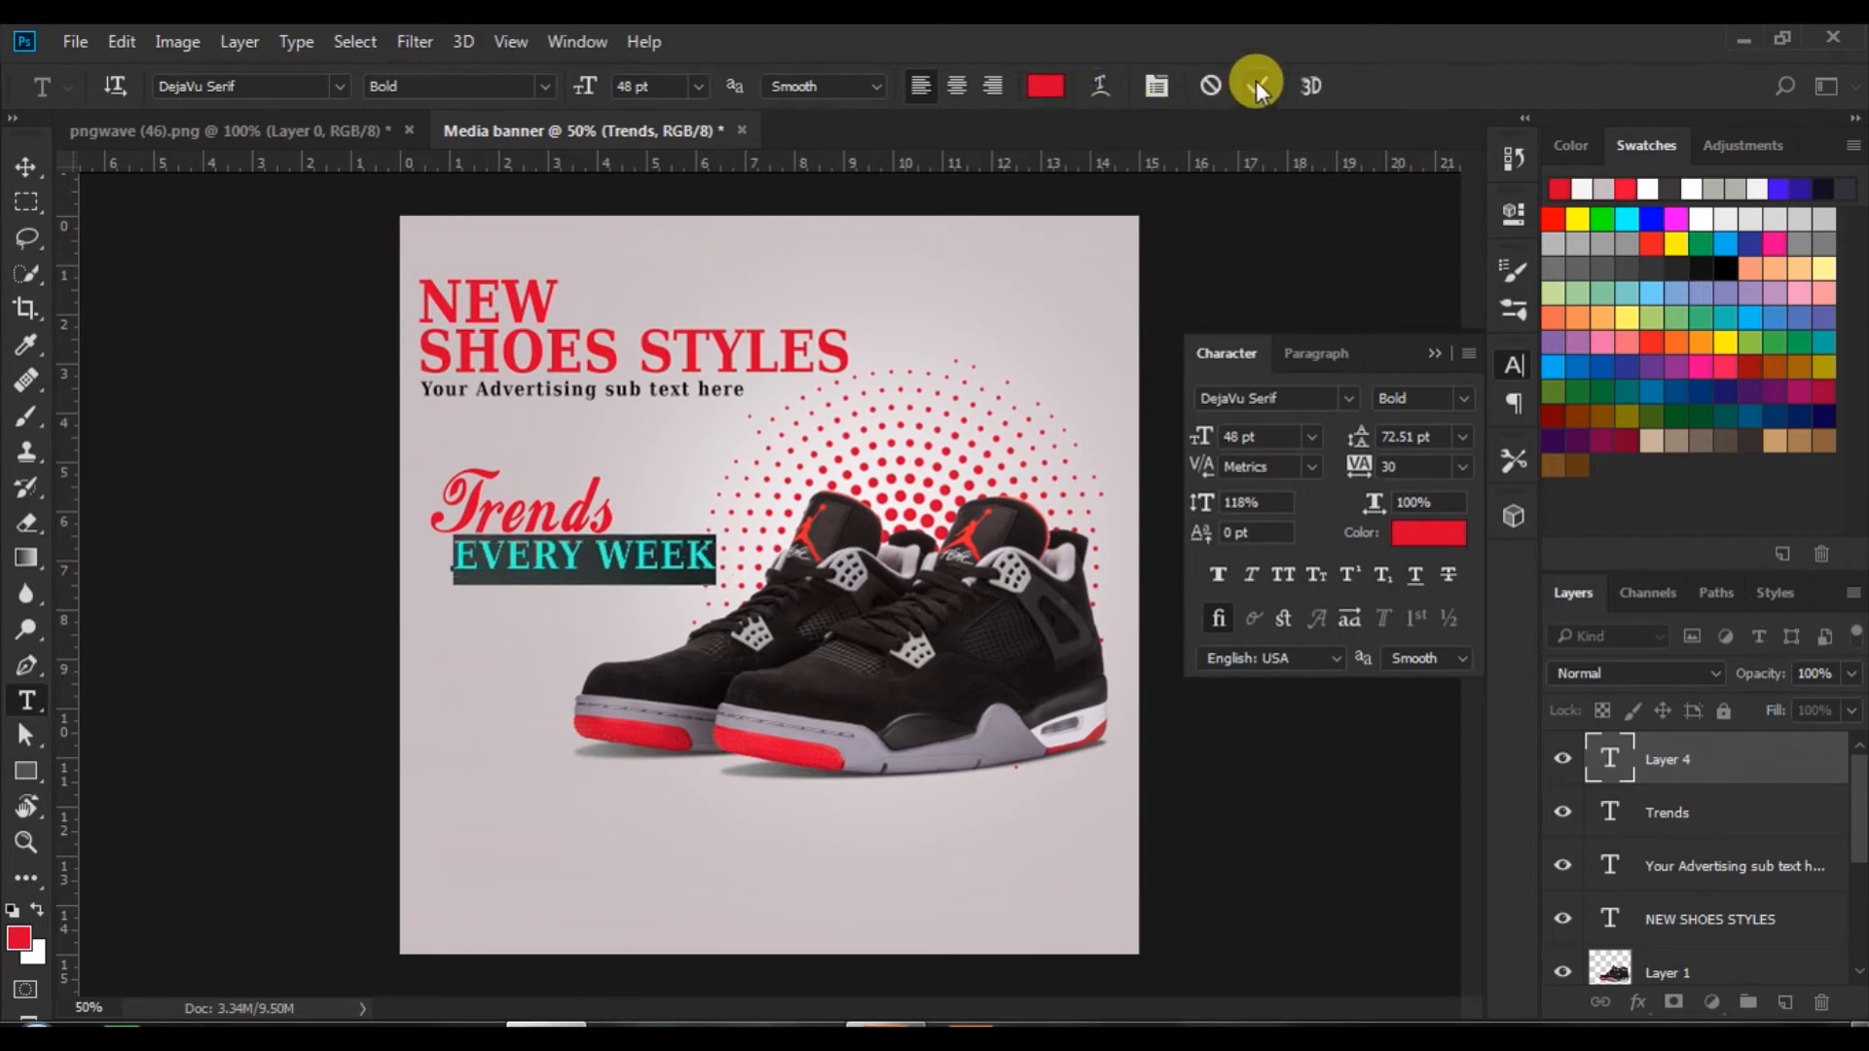
- Colour "EVERY WEEK" black, apply faux bold and commit the text
left_click(1414, 530)
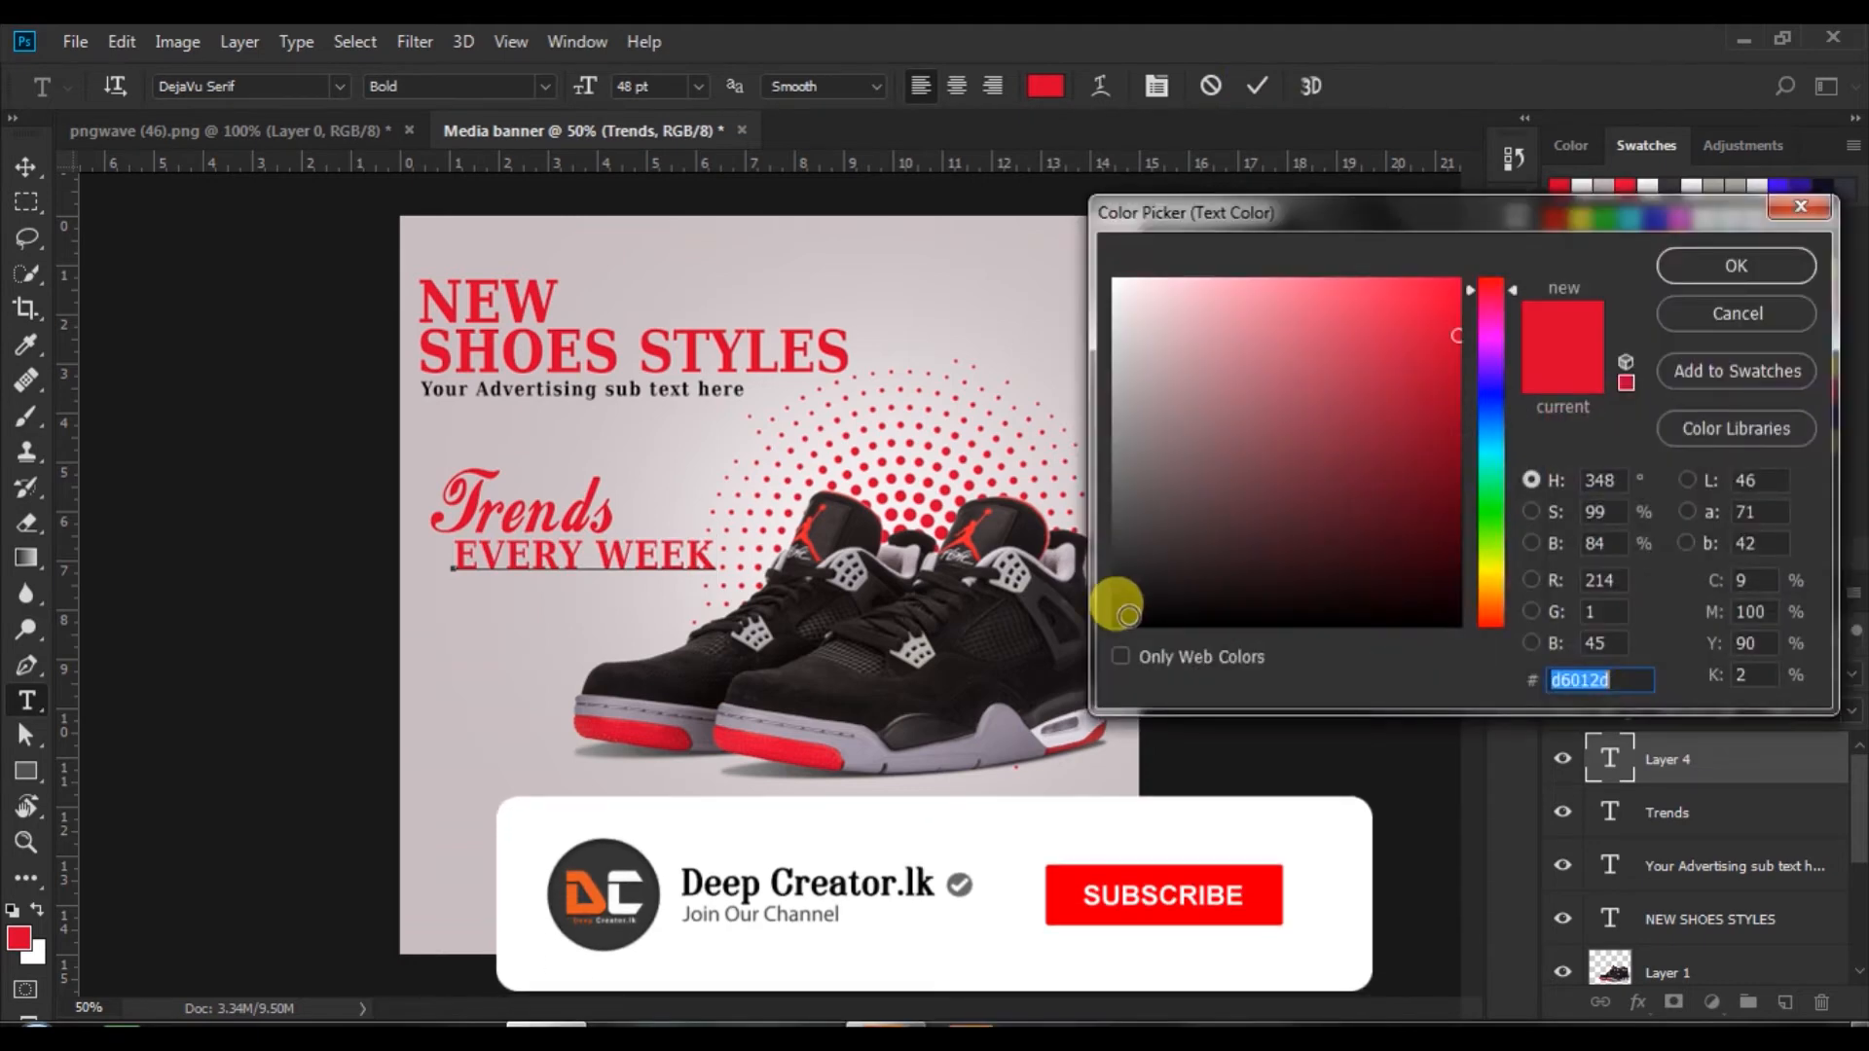
left_click(1127, 615)
left_click(1670, 263)
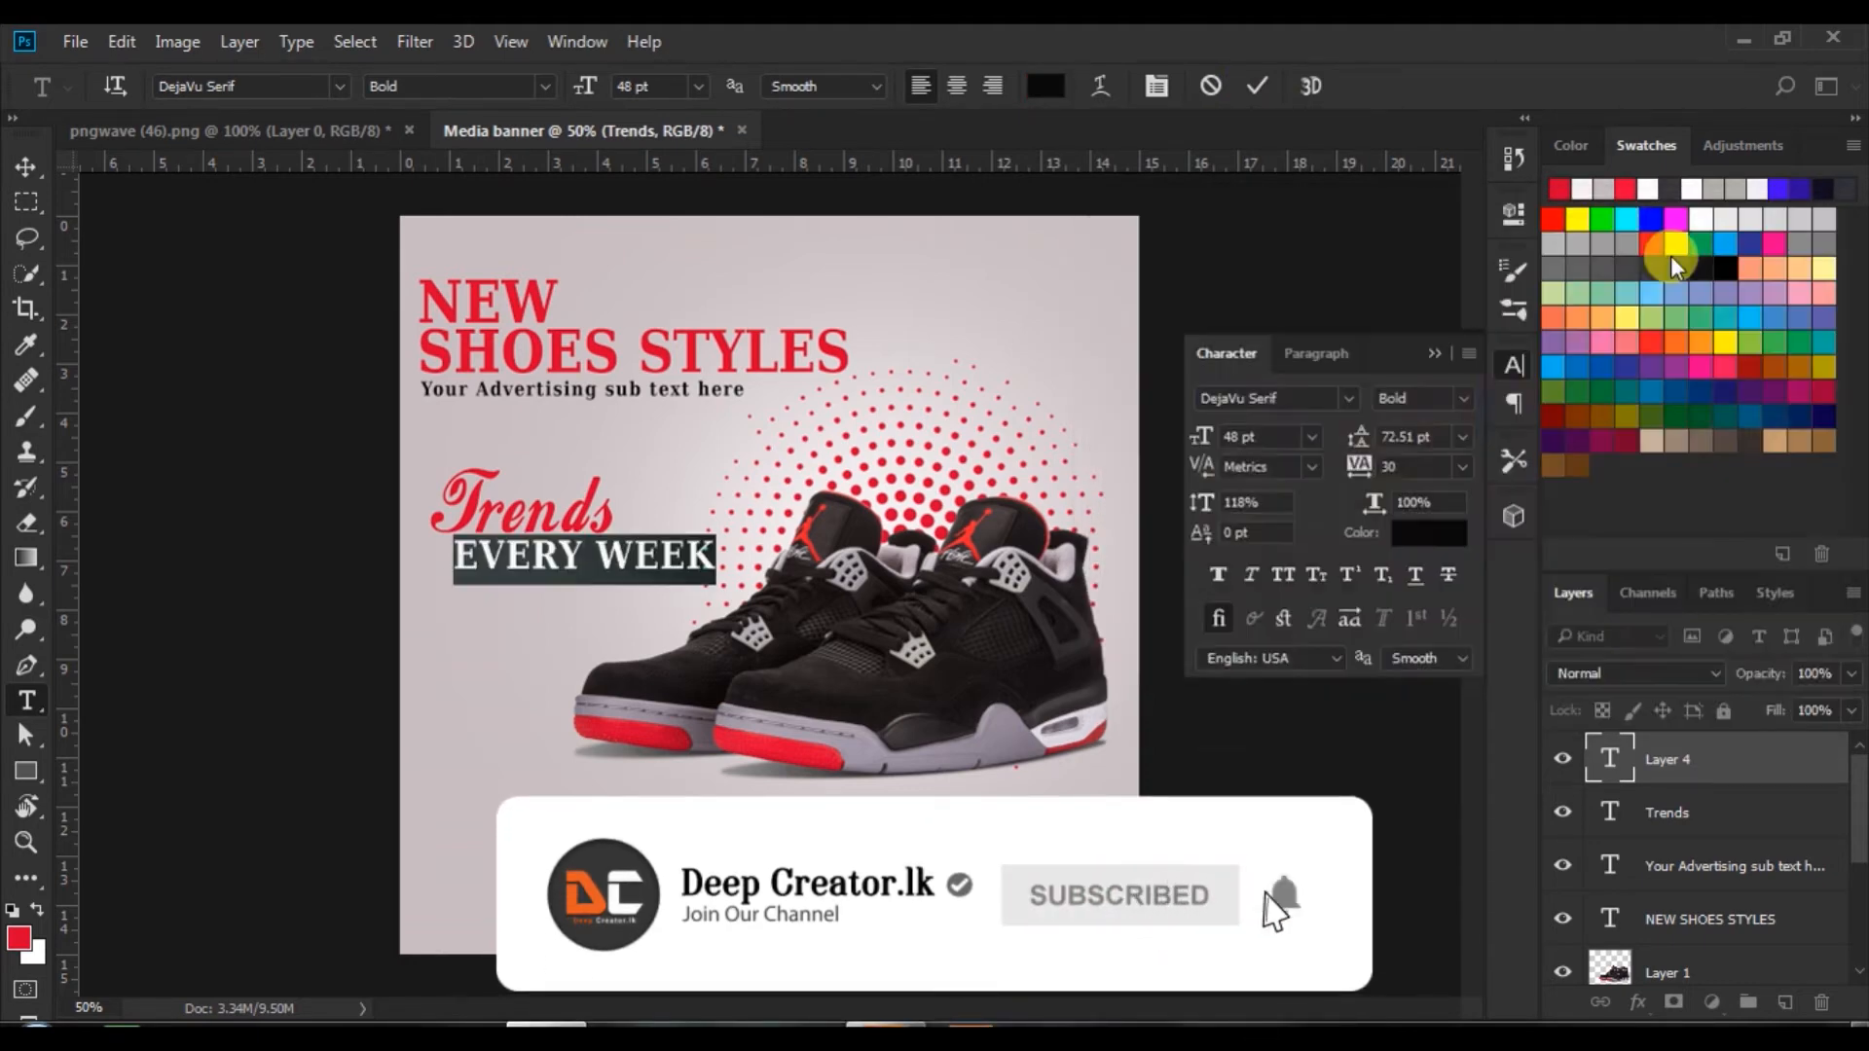
left_click(1217, 574)
left_click(1256, 87)
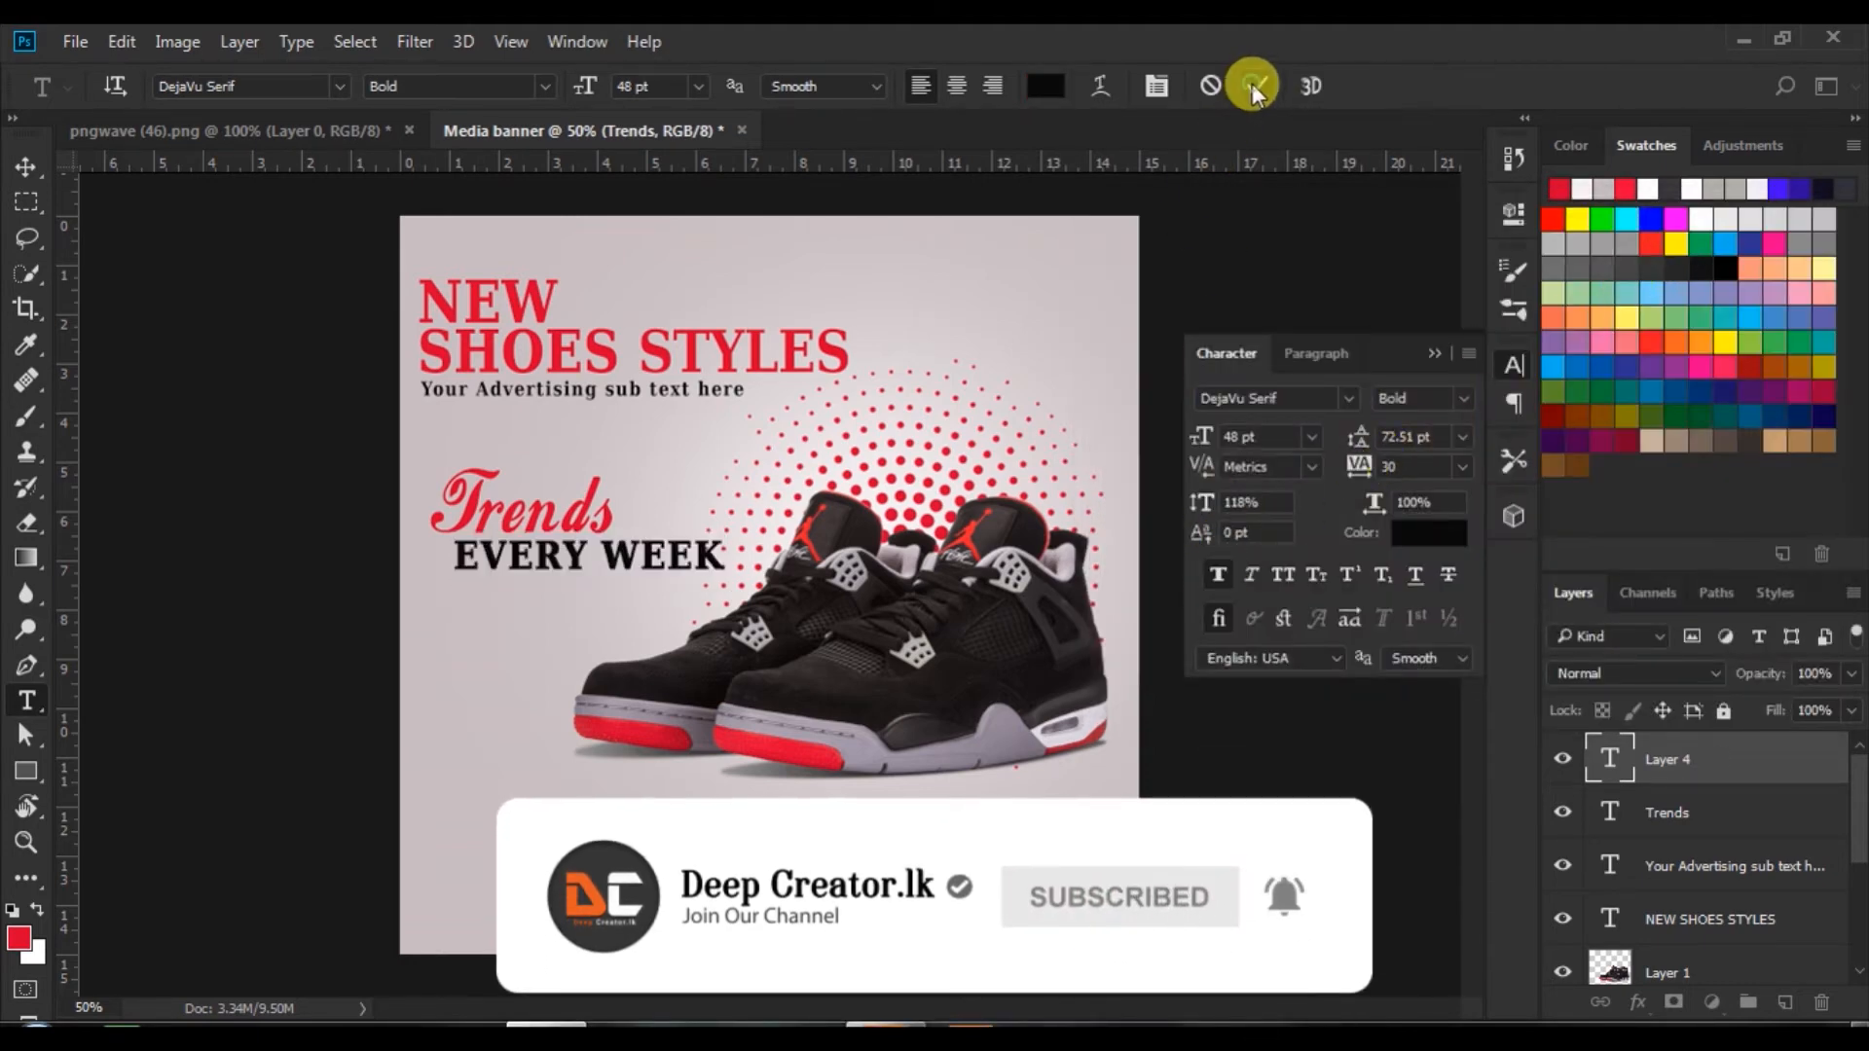
- Move "Trends" and "EVERY WEEK" together flush with the heading's left edge and lower on the banner, beside the shoes
left_click(26, 166)
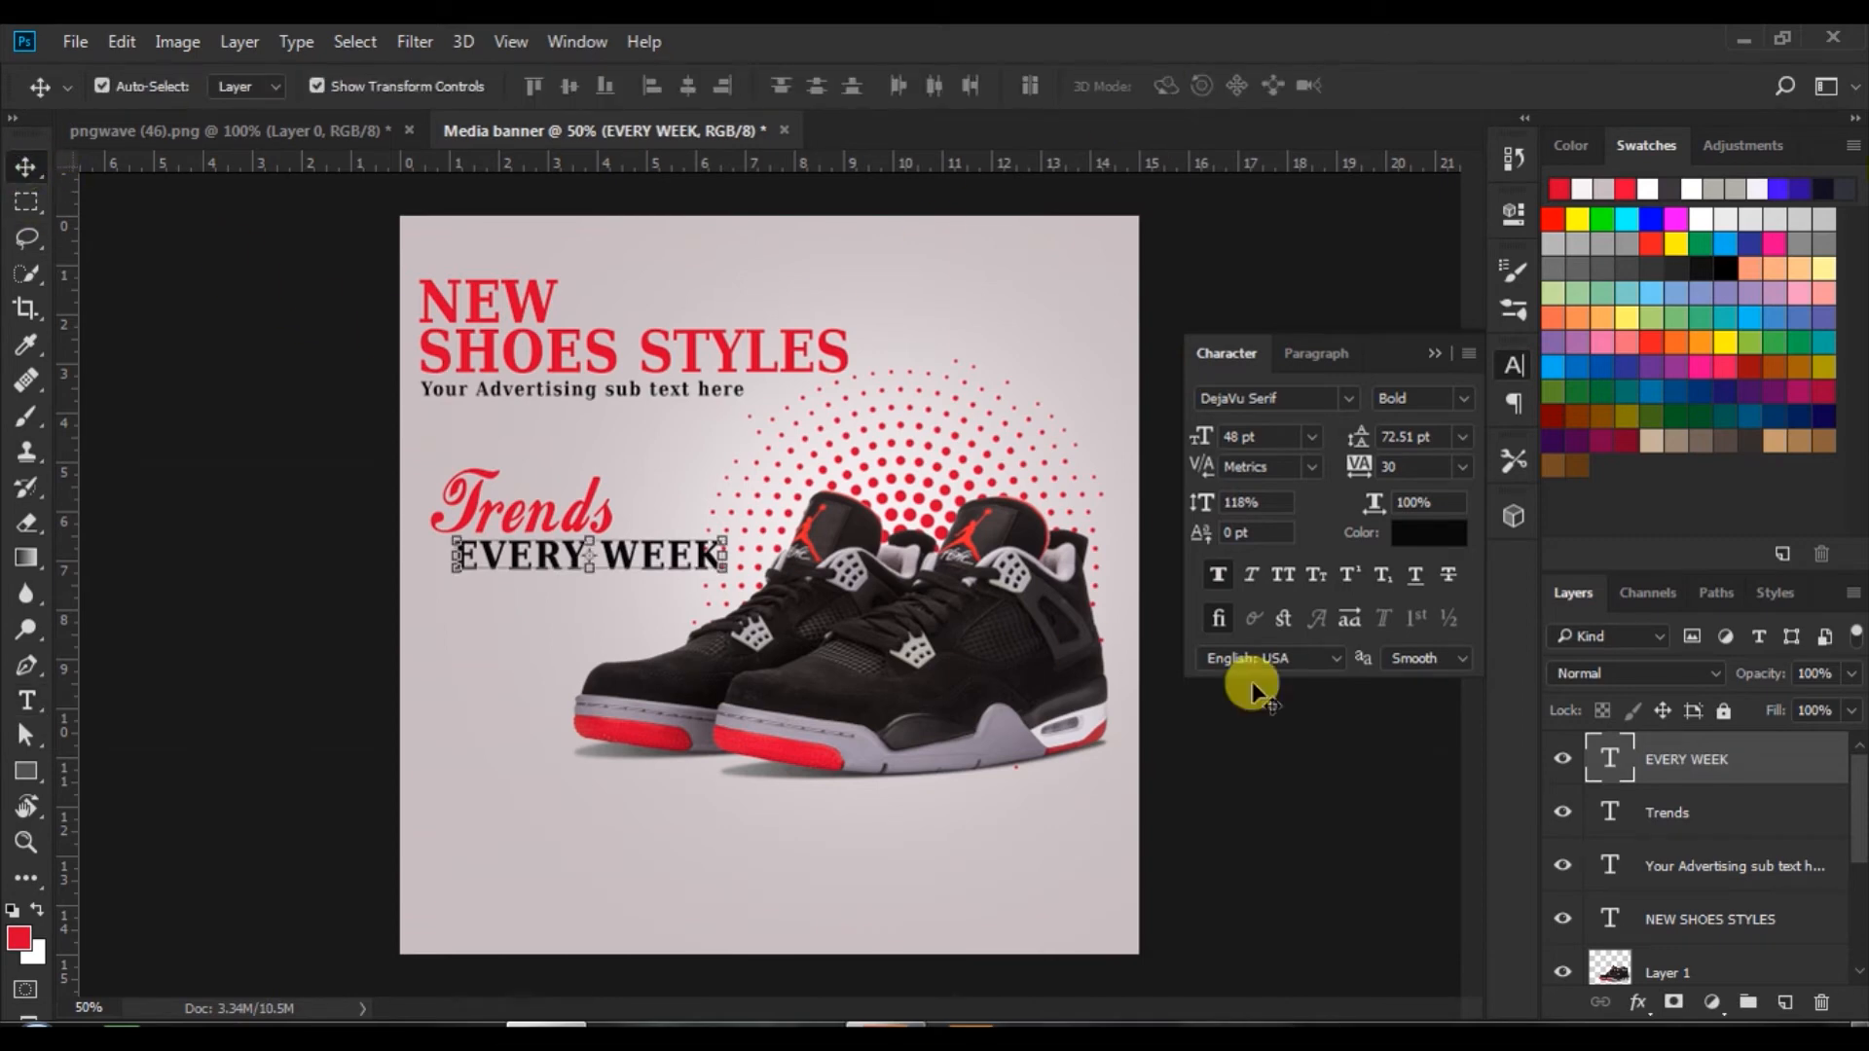
left_click(1654, 810, "shift")
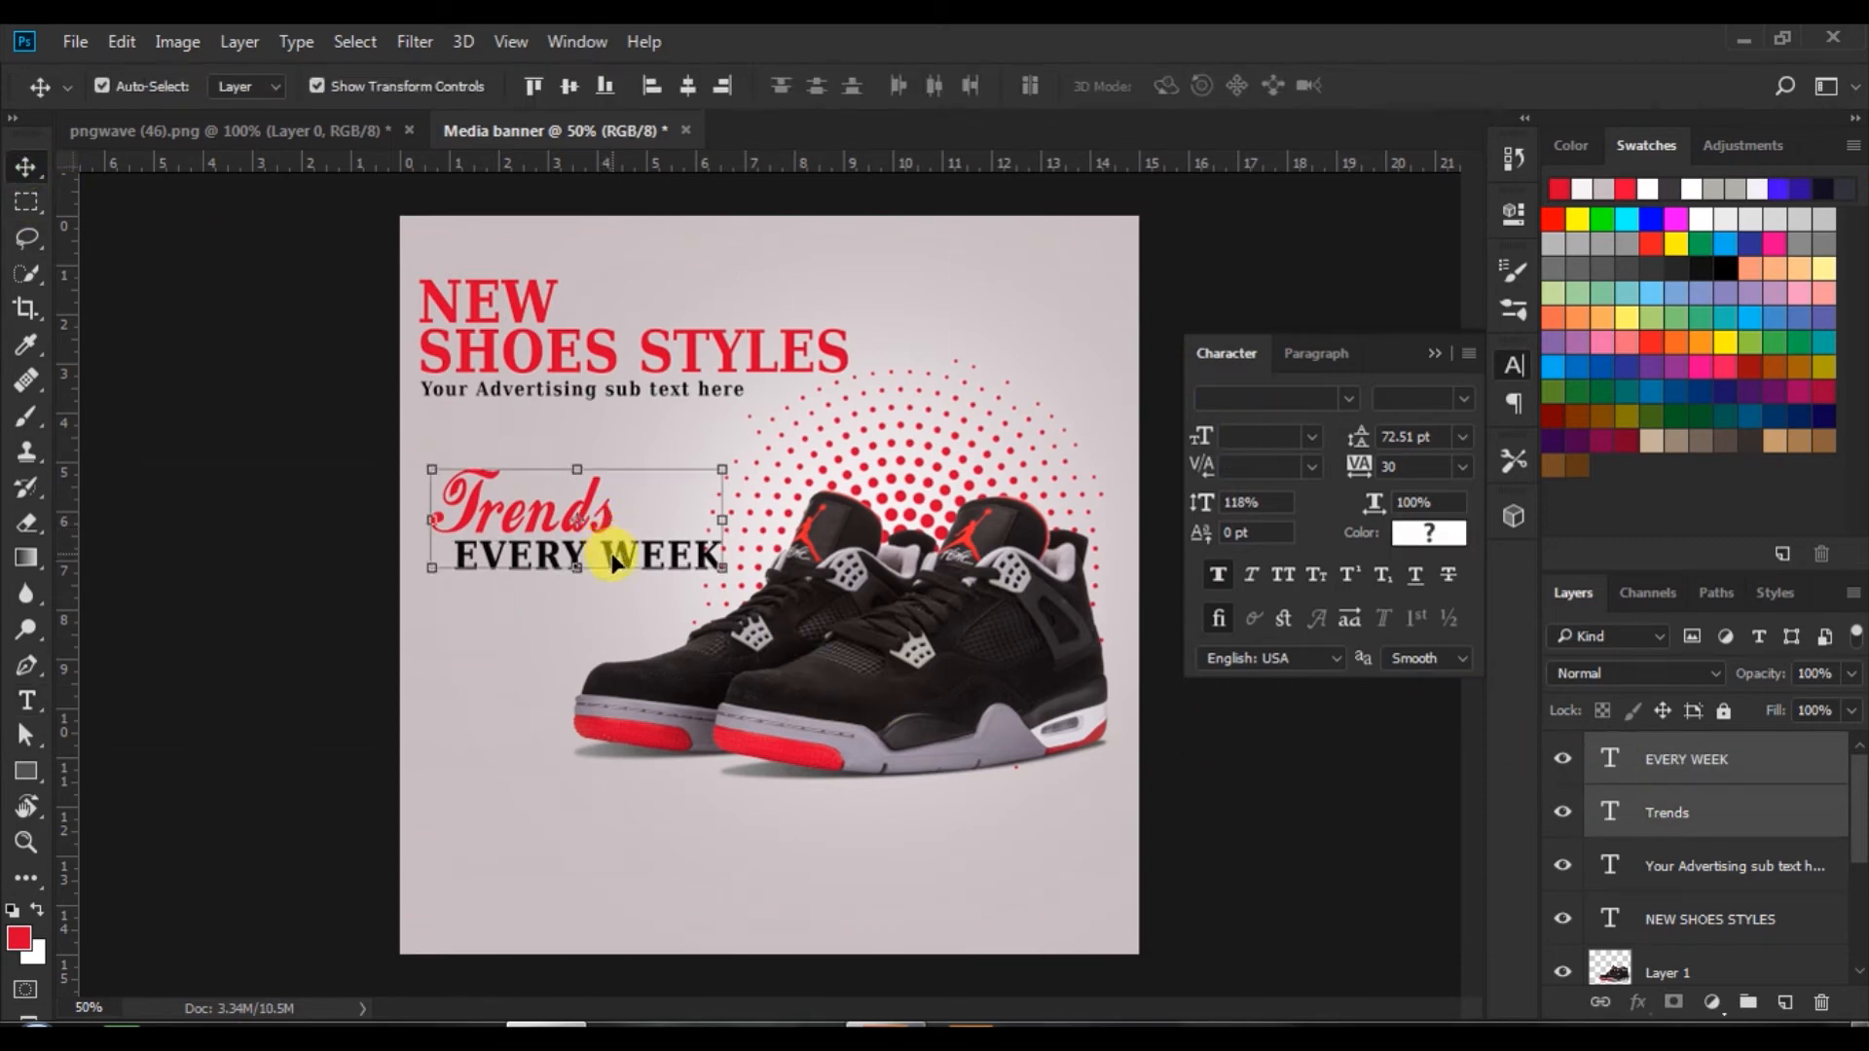
left_click_drag(615, 564, 603, 559)
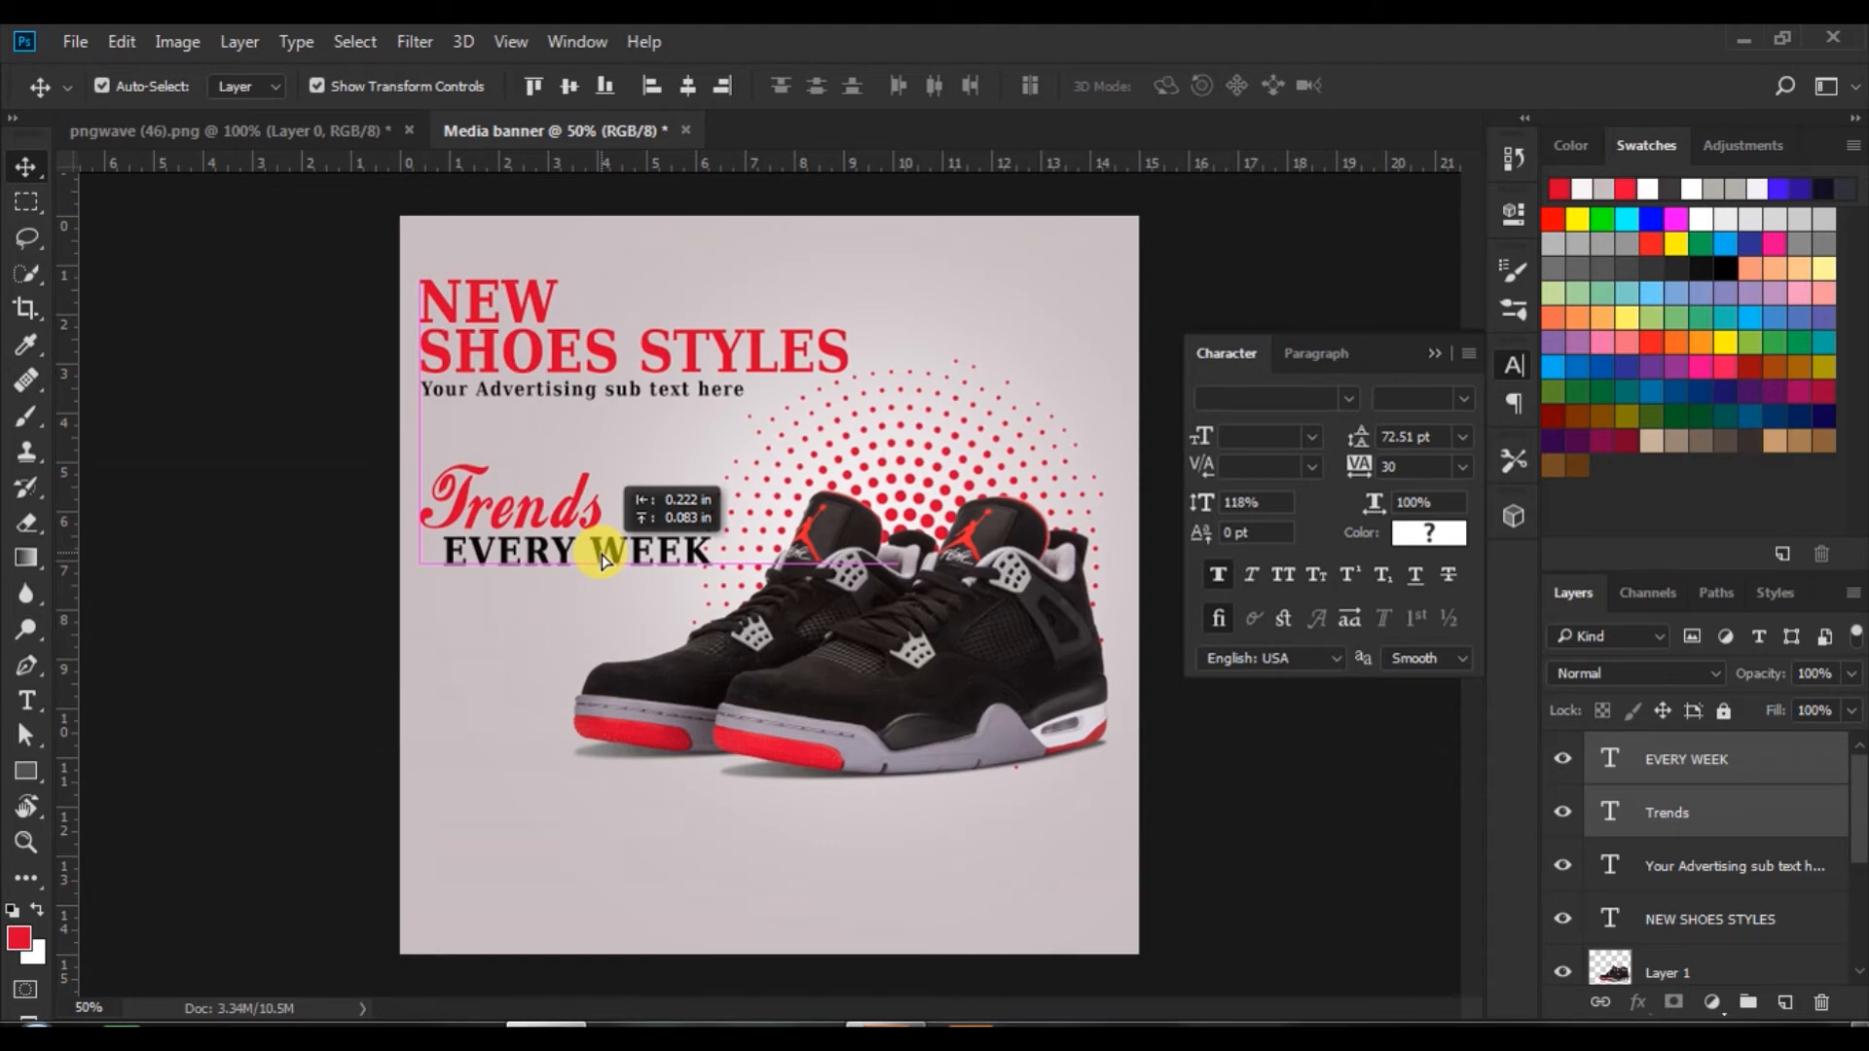
left_click_drag(603, 559, 603, 615)
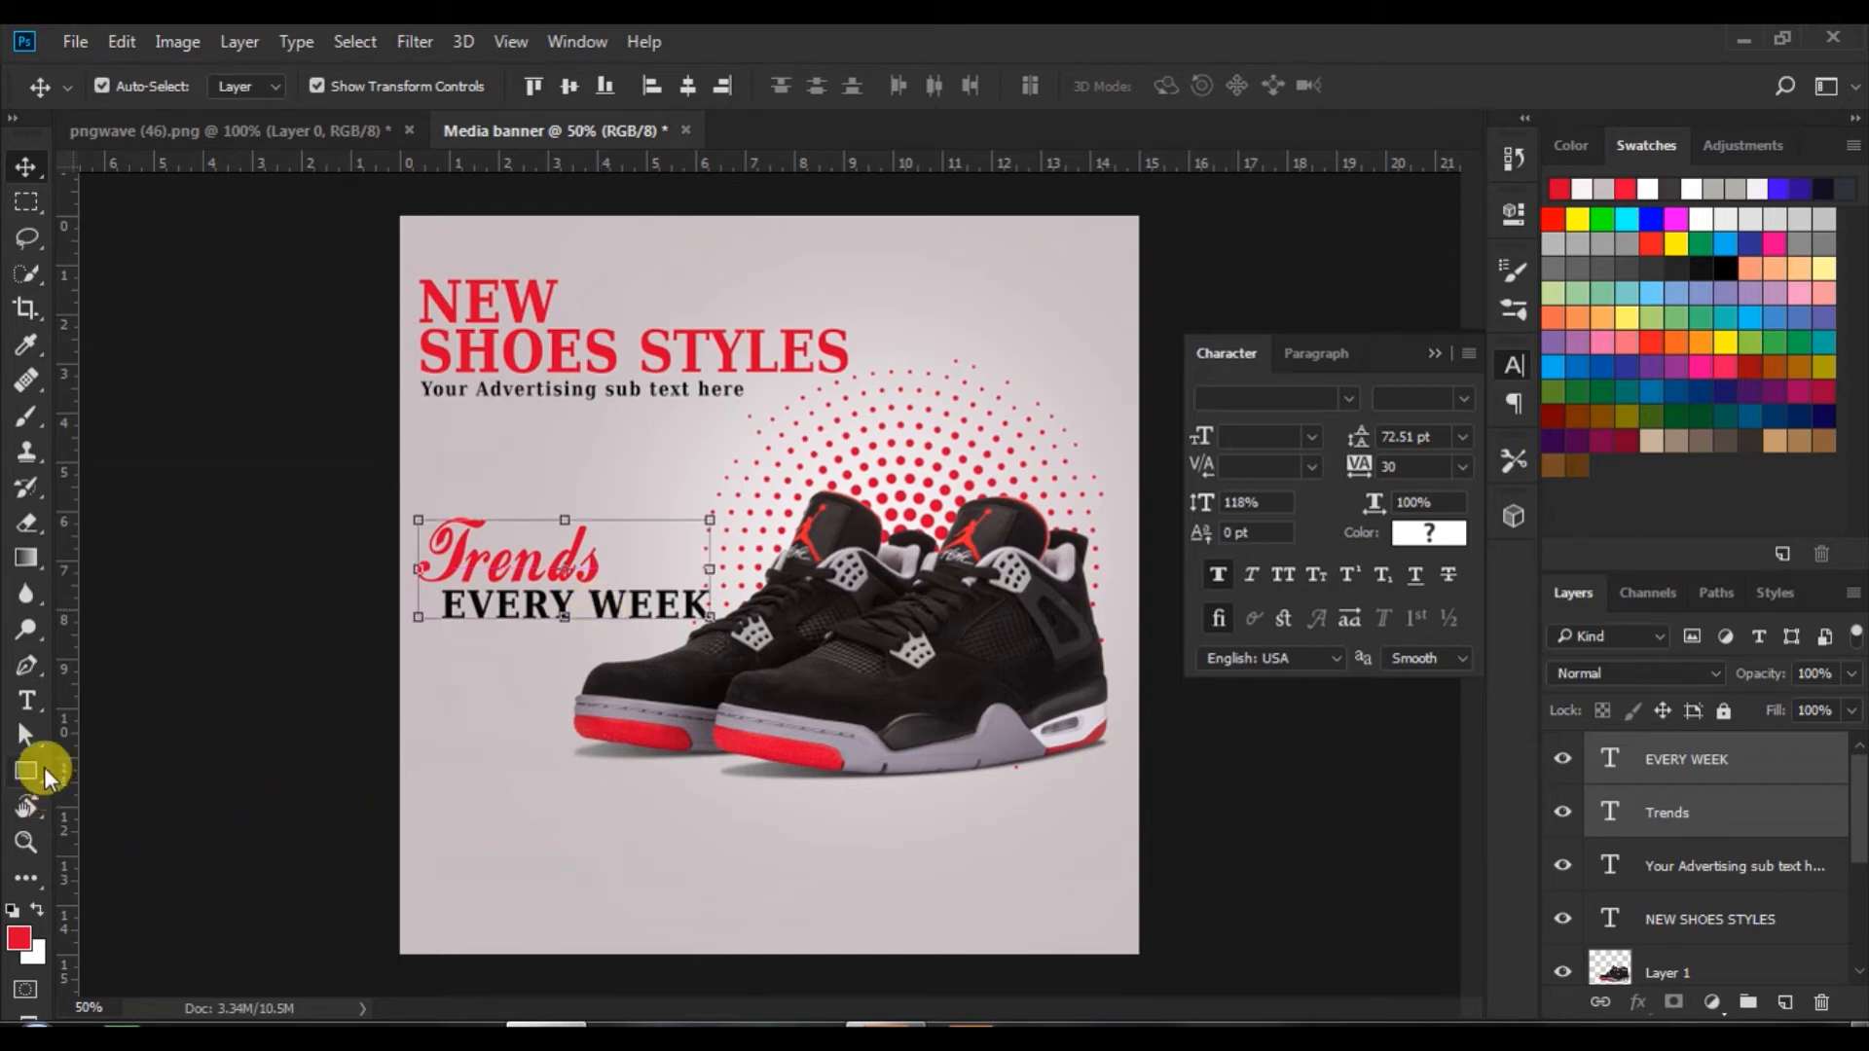
- Add the text "Save 30% OFF" in red near the banner's lower left corner, below the shoes
left_click(190, 806)
left_click(23, 699)
left_click(449, 874)
type("Save")
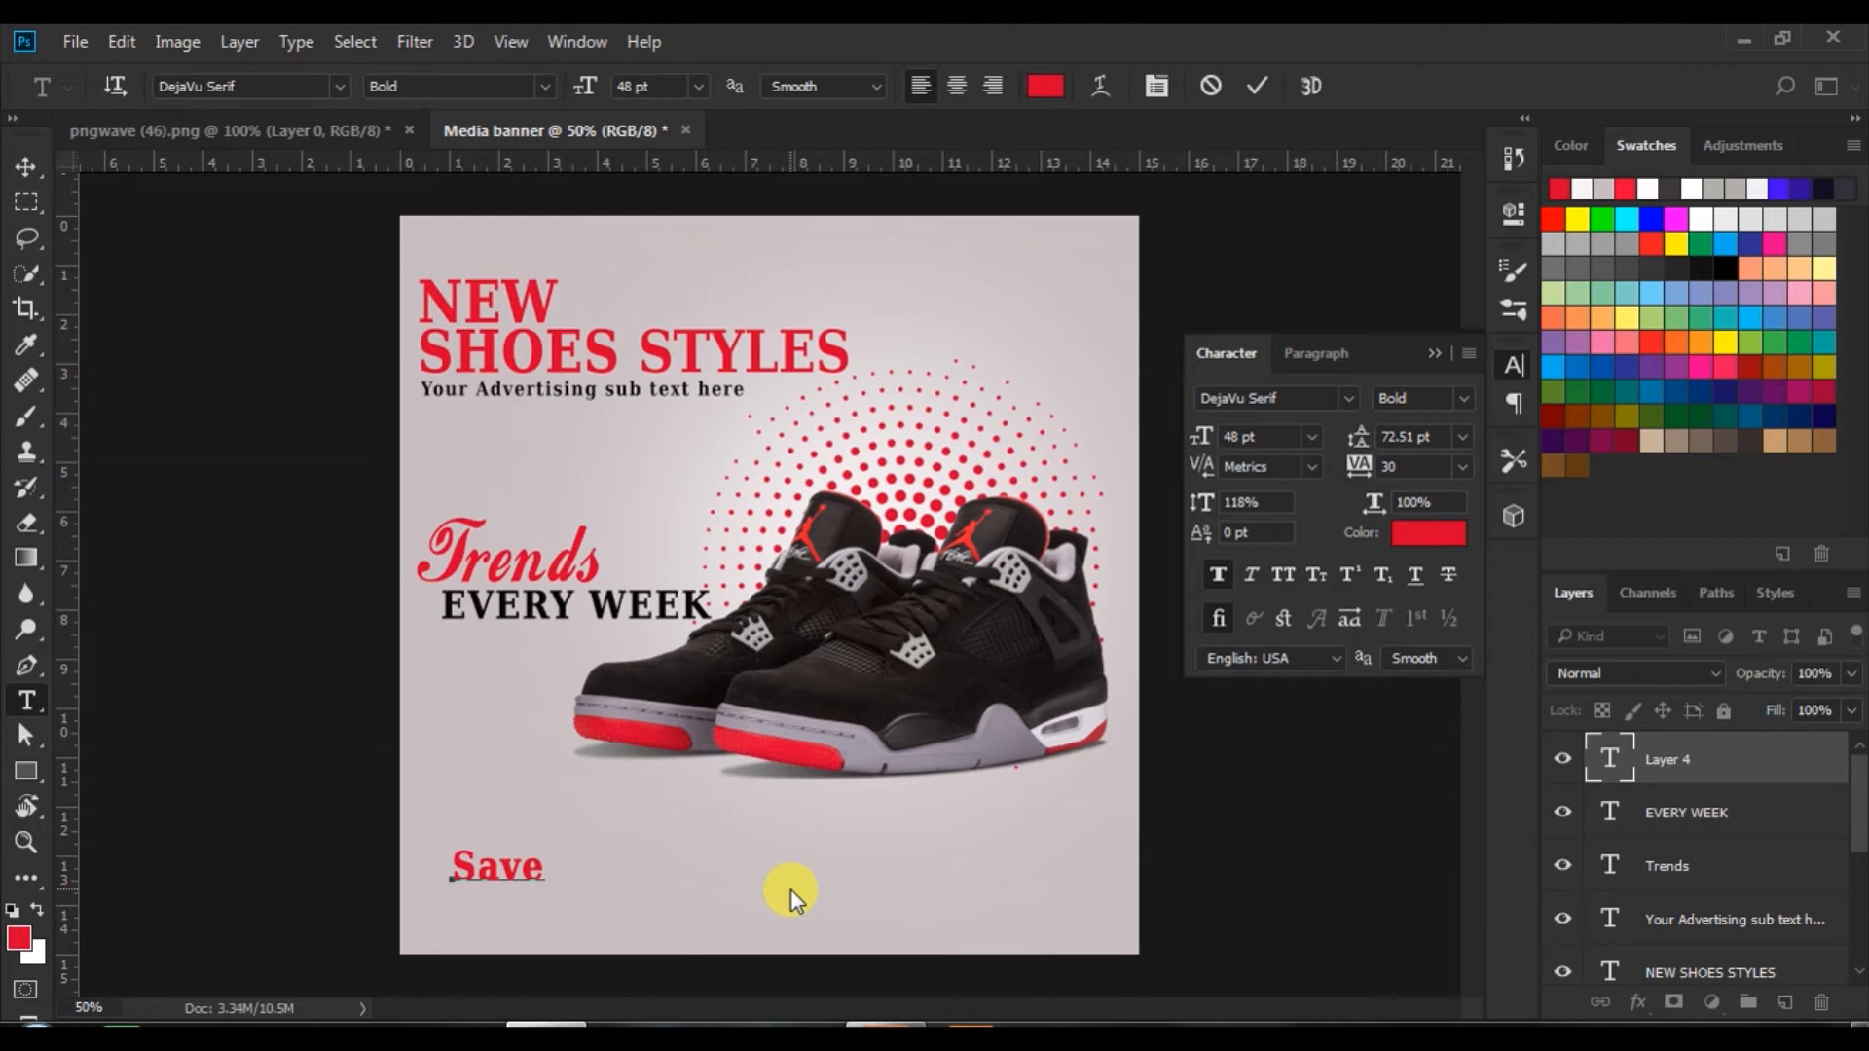
type(" 30% OFF")
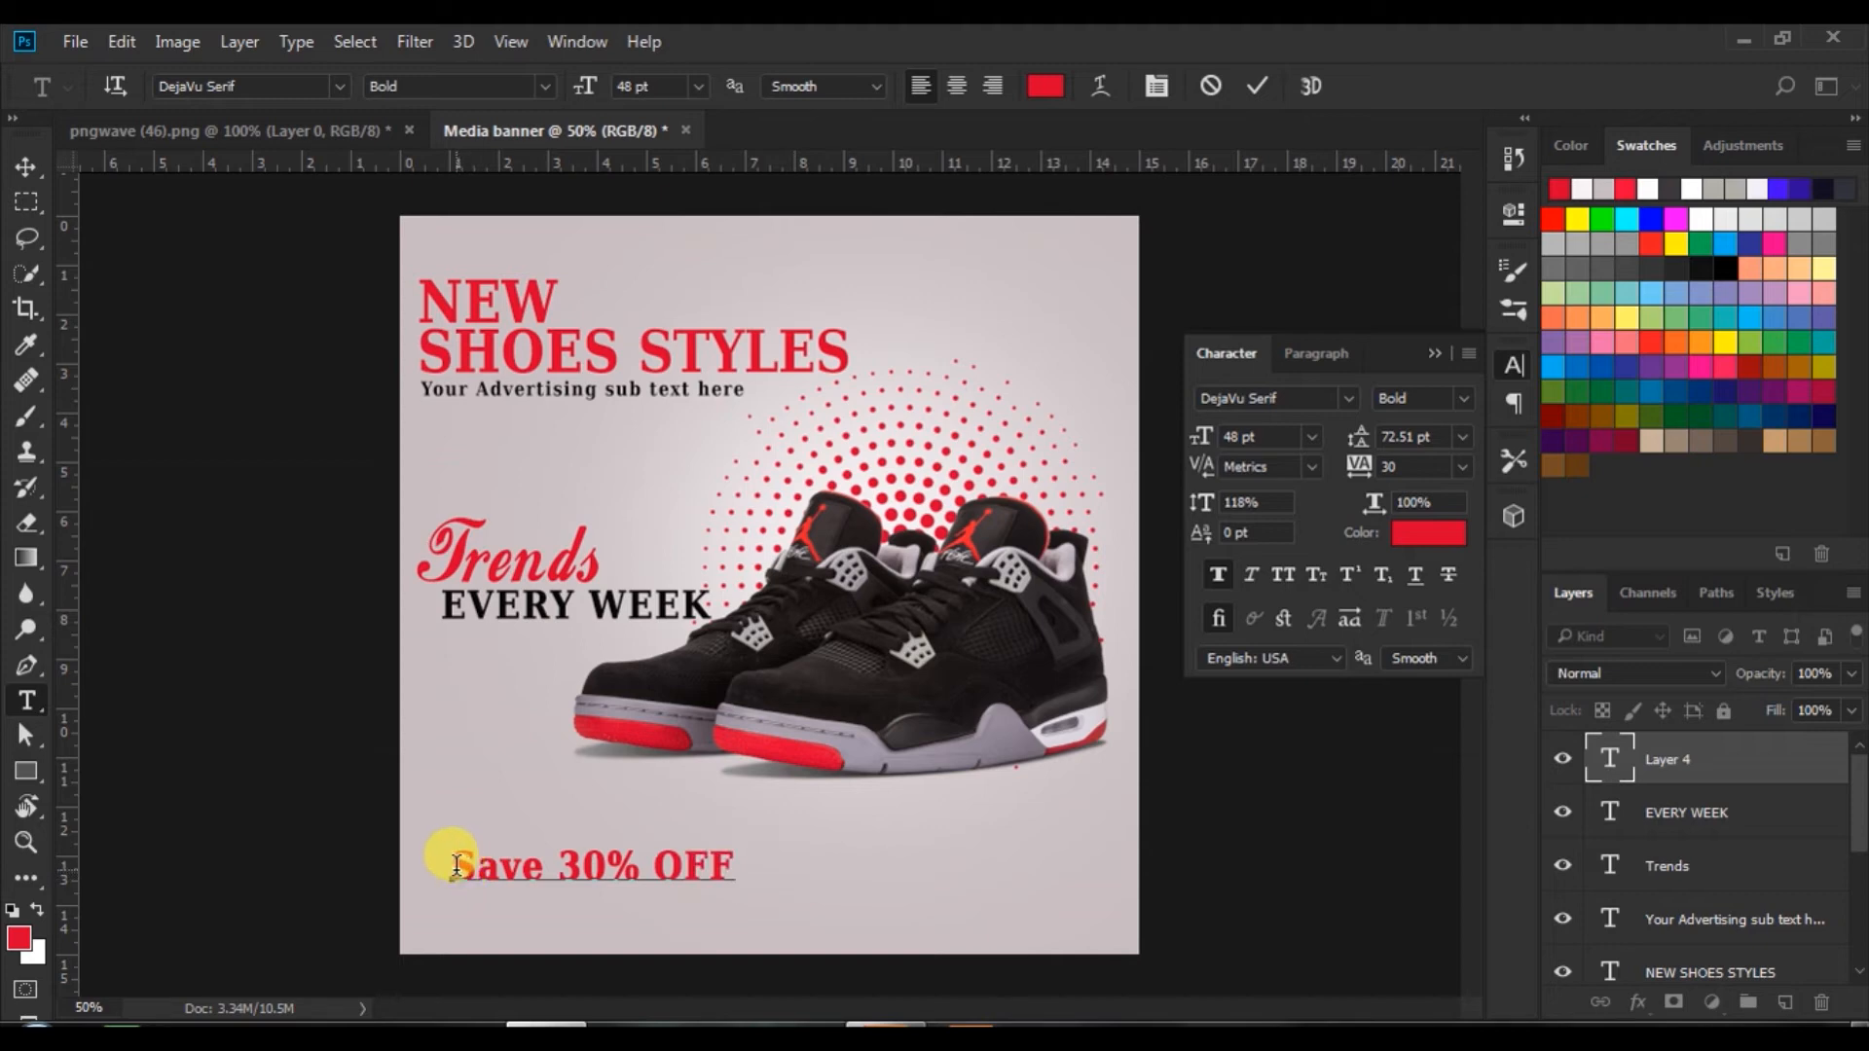
- Set the whole "Save 30% OFF" text to 60 pt with a tracking of -50
left_click_drag(453, 864, 932, 884)
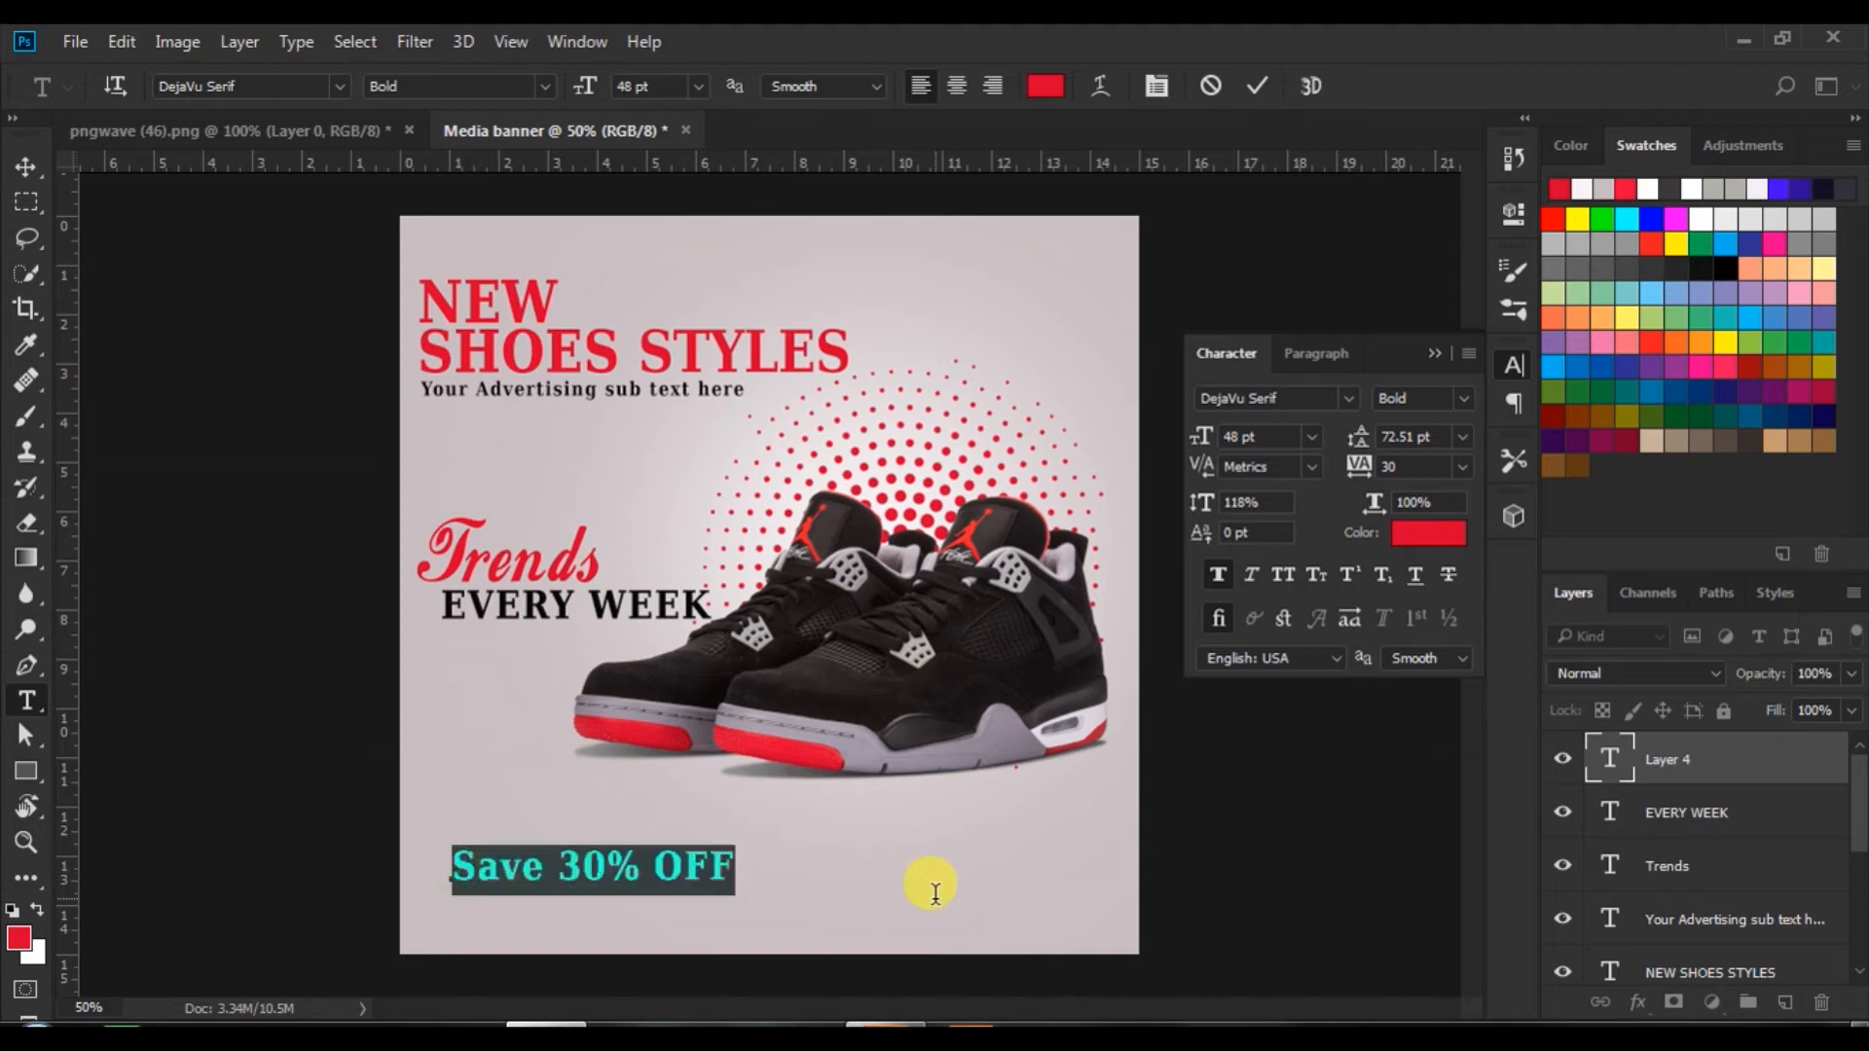
left_click(1311, 437)
left_click(1290, 897)
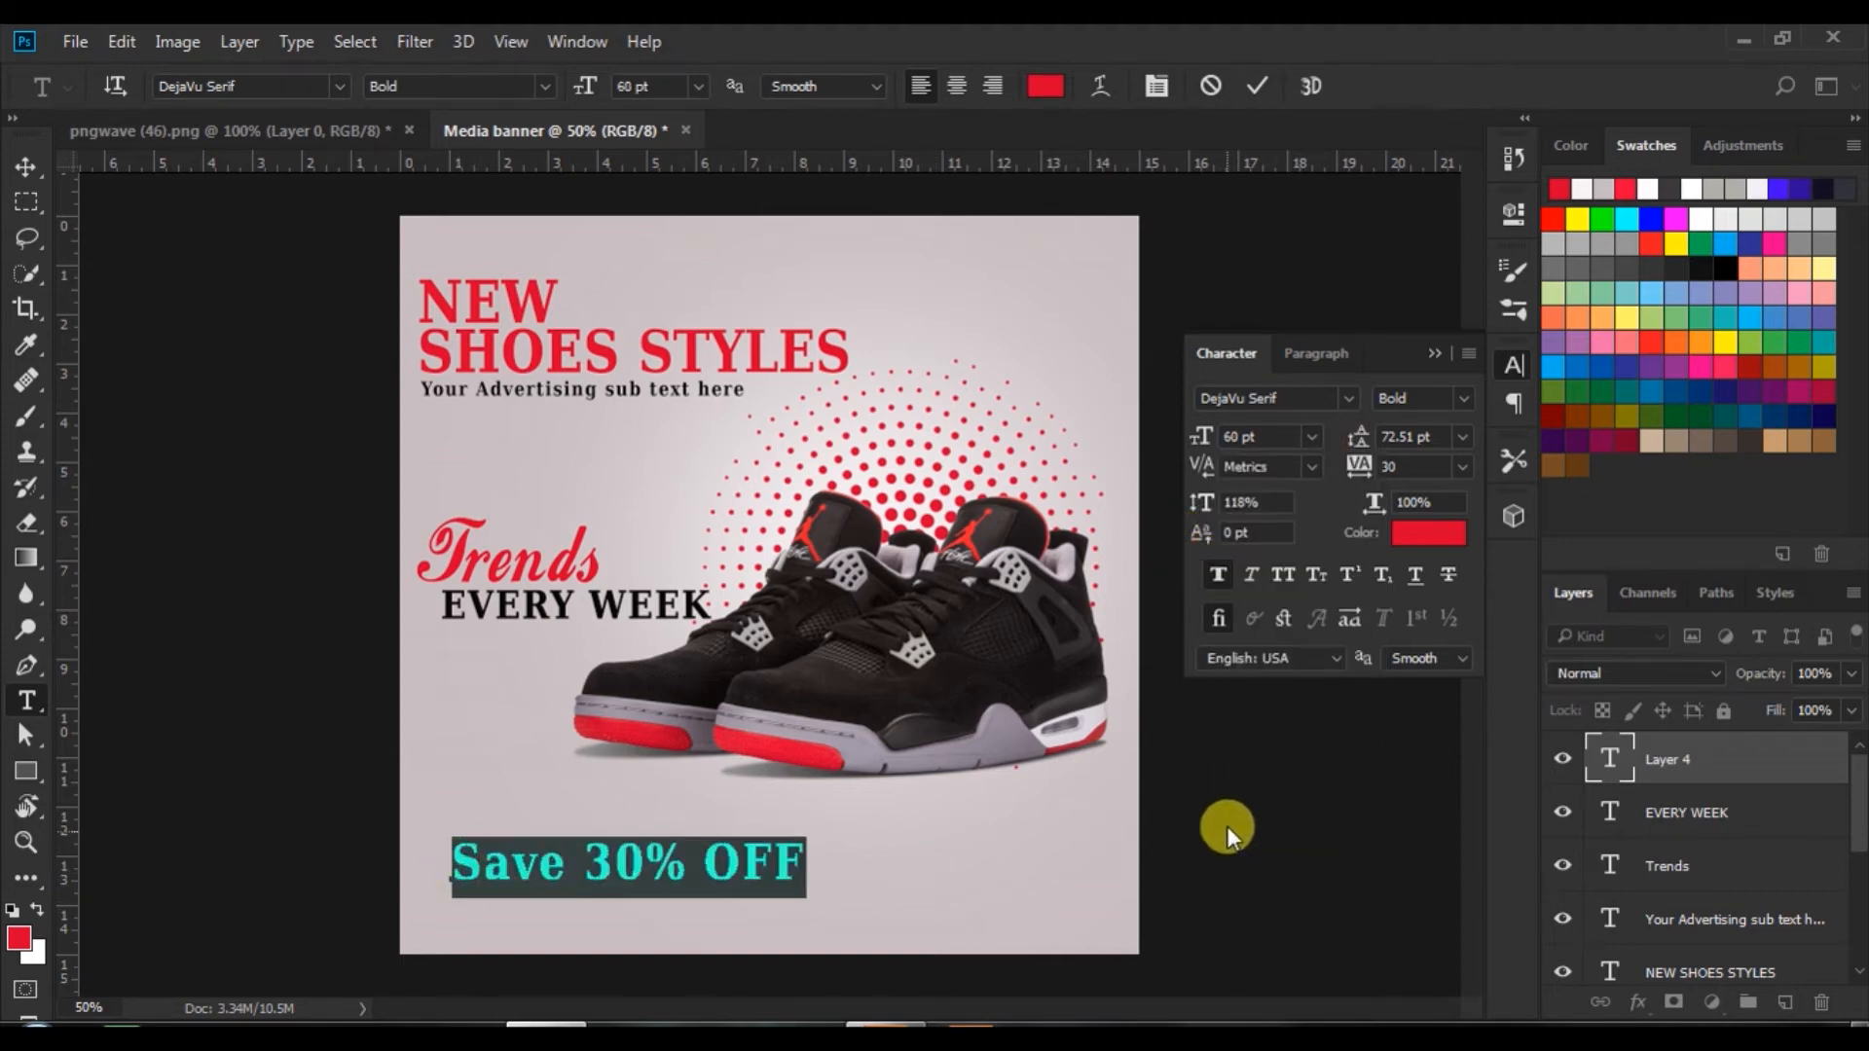
left_click_drag(1358, 469, 1178, 599)
- Reduce the words "Save" and "OFF" to 48 pt, so that "30%" stands out between them
left_click_drag(569, 866, 667, 879)
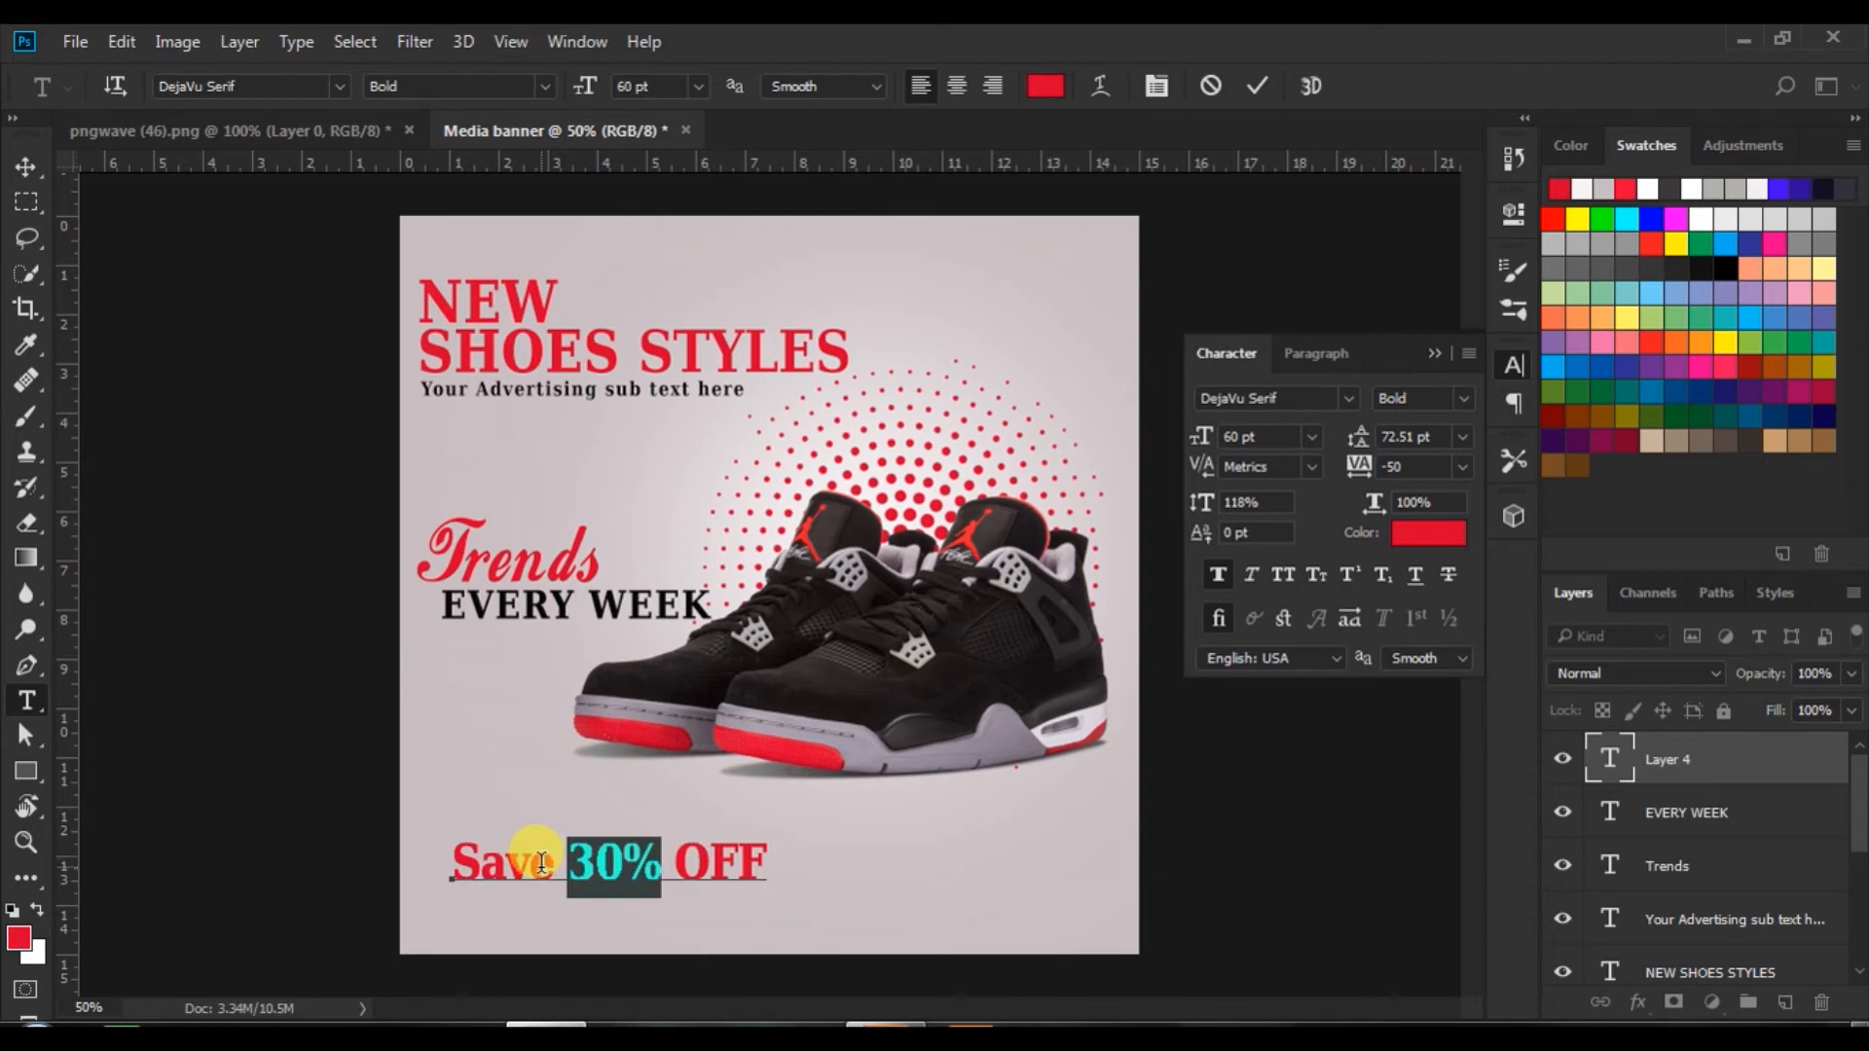
left_click_drag(563, 865, 333, 884)
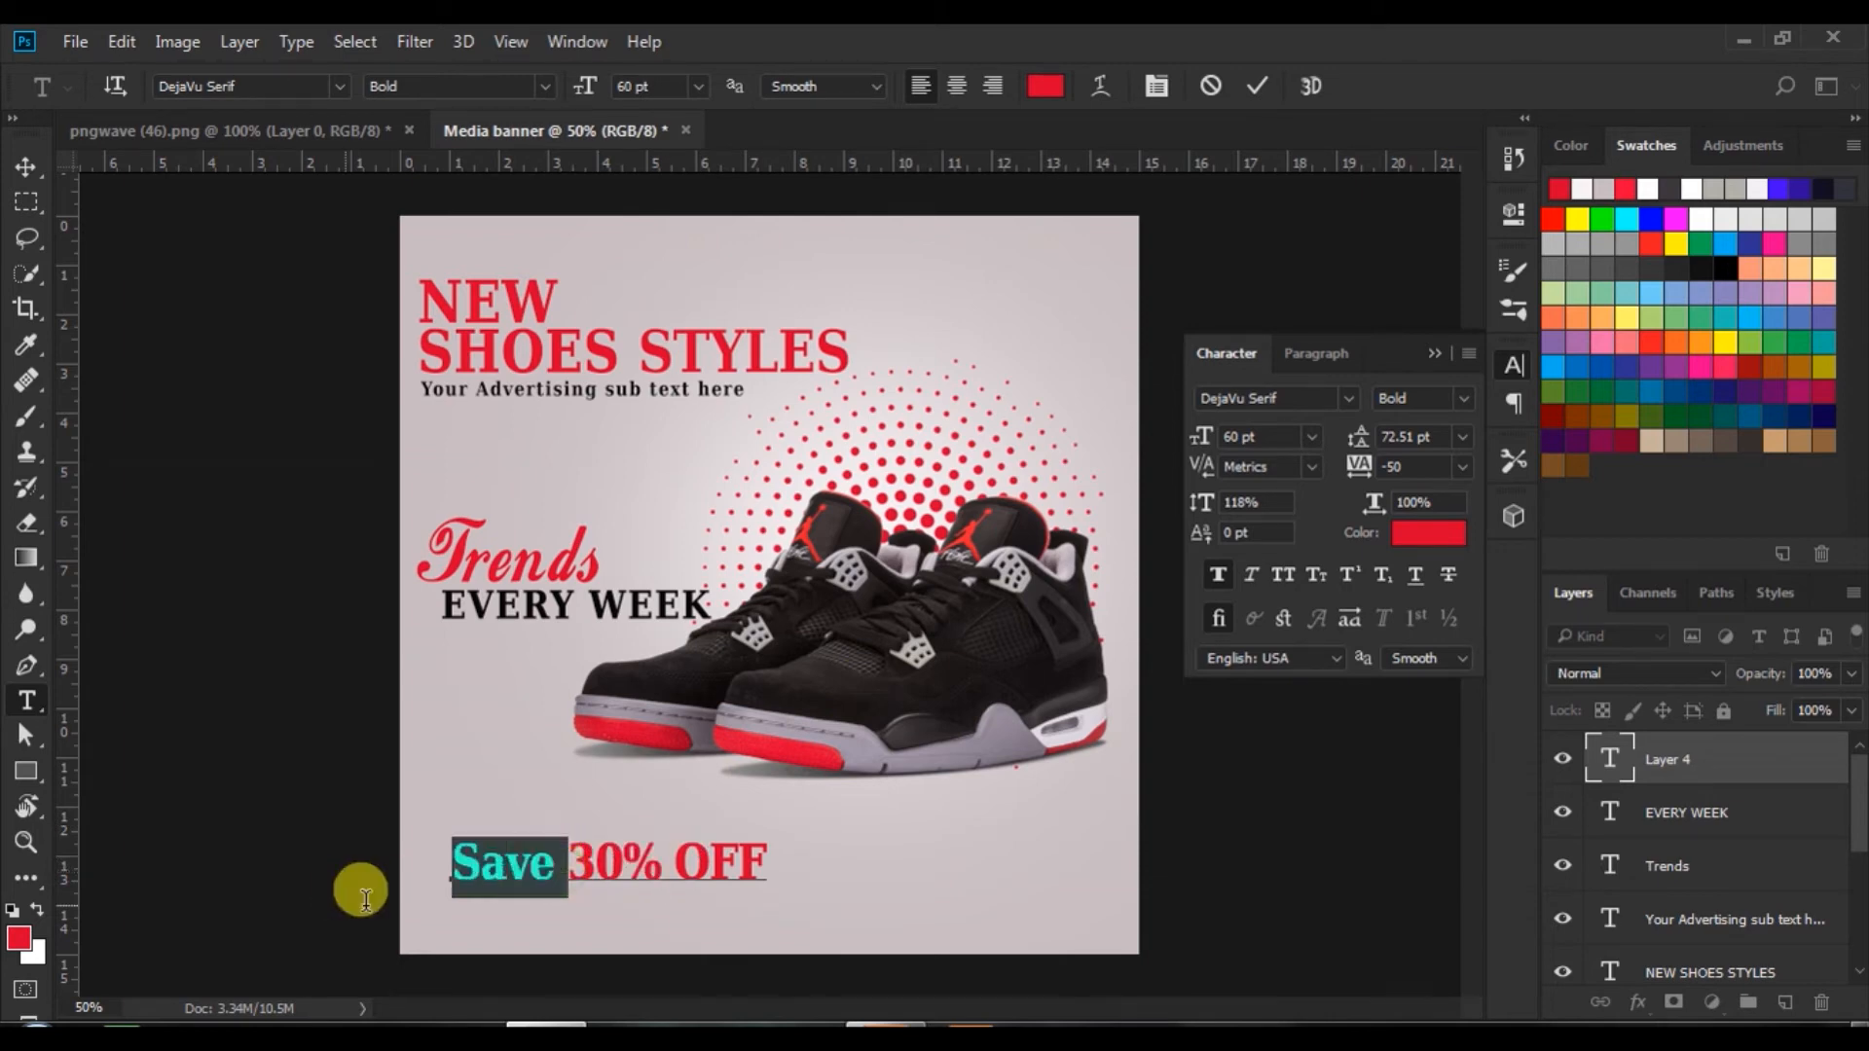
left_click(1311, 437)
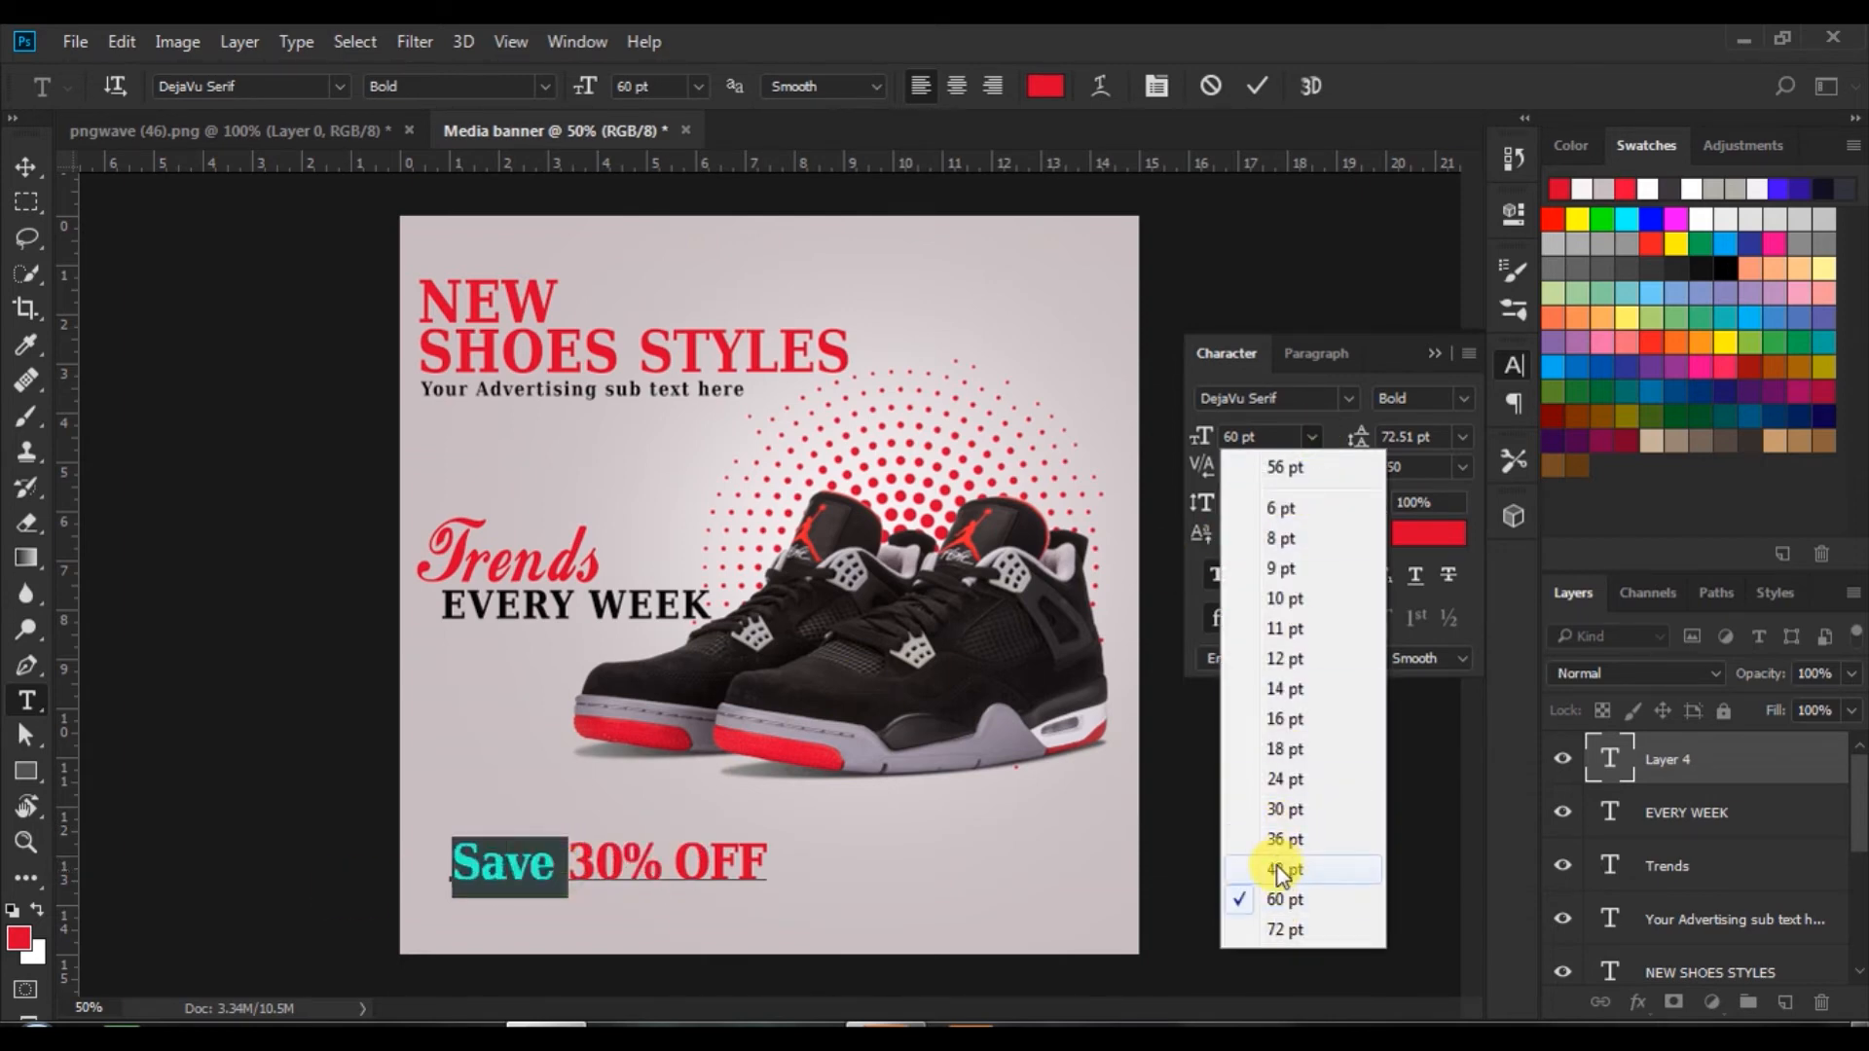
left_click(1281, 869)
left_click_drag(769, 864, 651, 864)
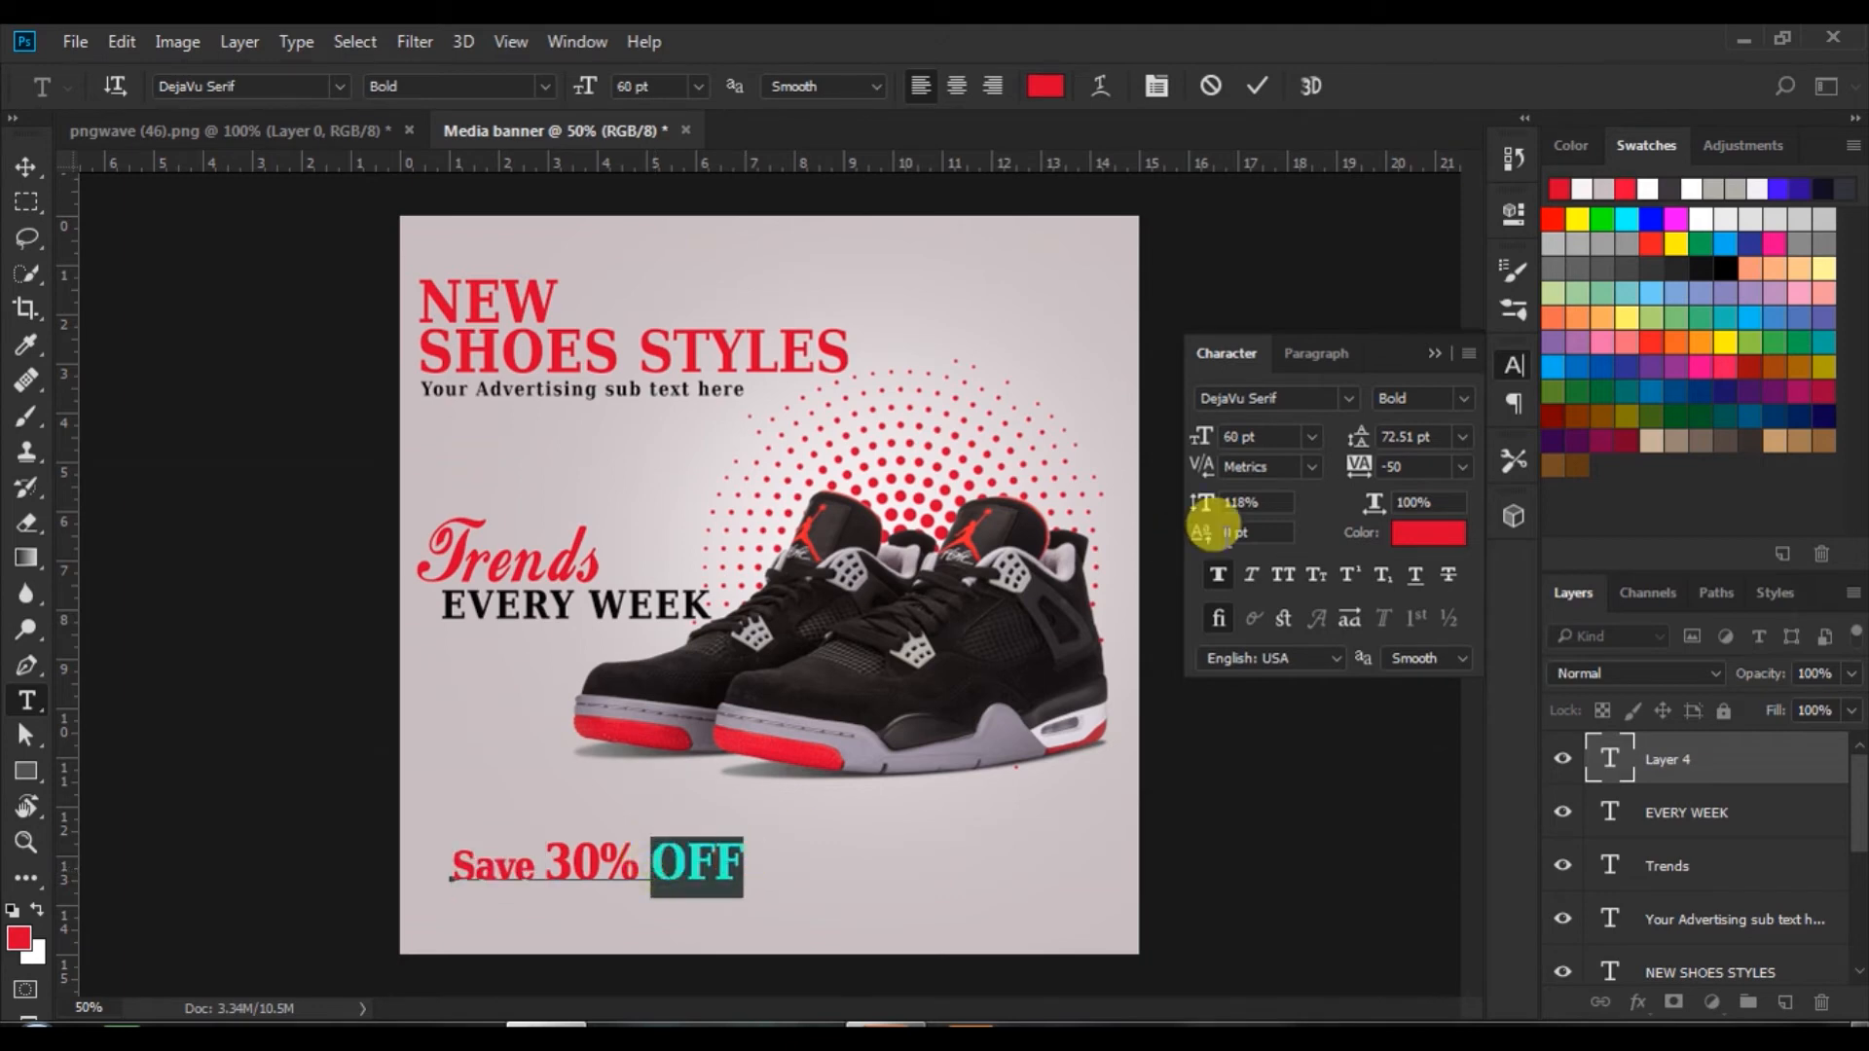
left_click(1308, 438)
left_click(1275, 866)
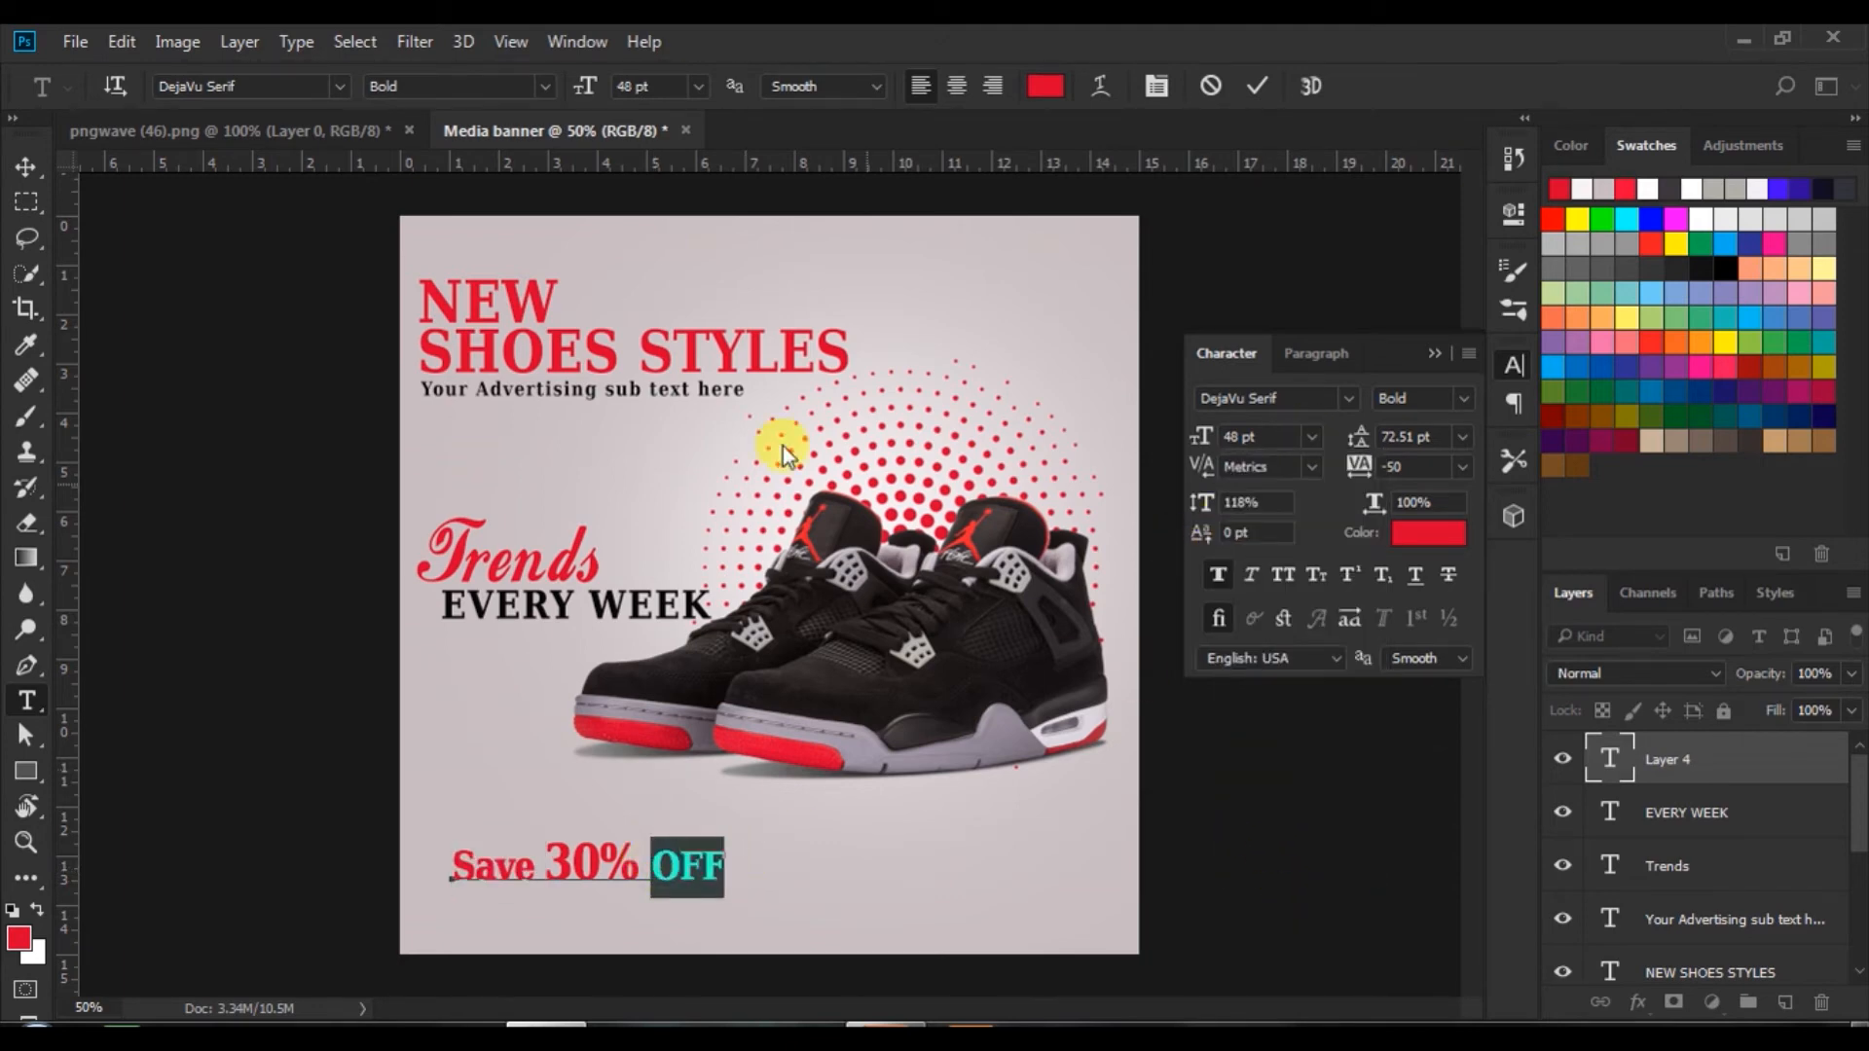
- Move "Trends" and "EVERY WEEK" higher on the banner and place "Save 30% OFF" directly beneath them, in line with the heading's left edge
left_click(1248, 92)
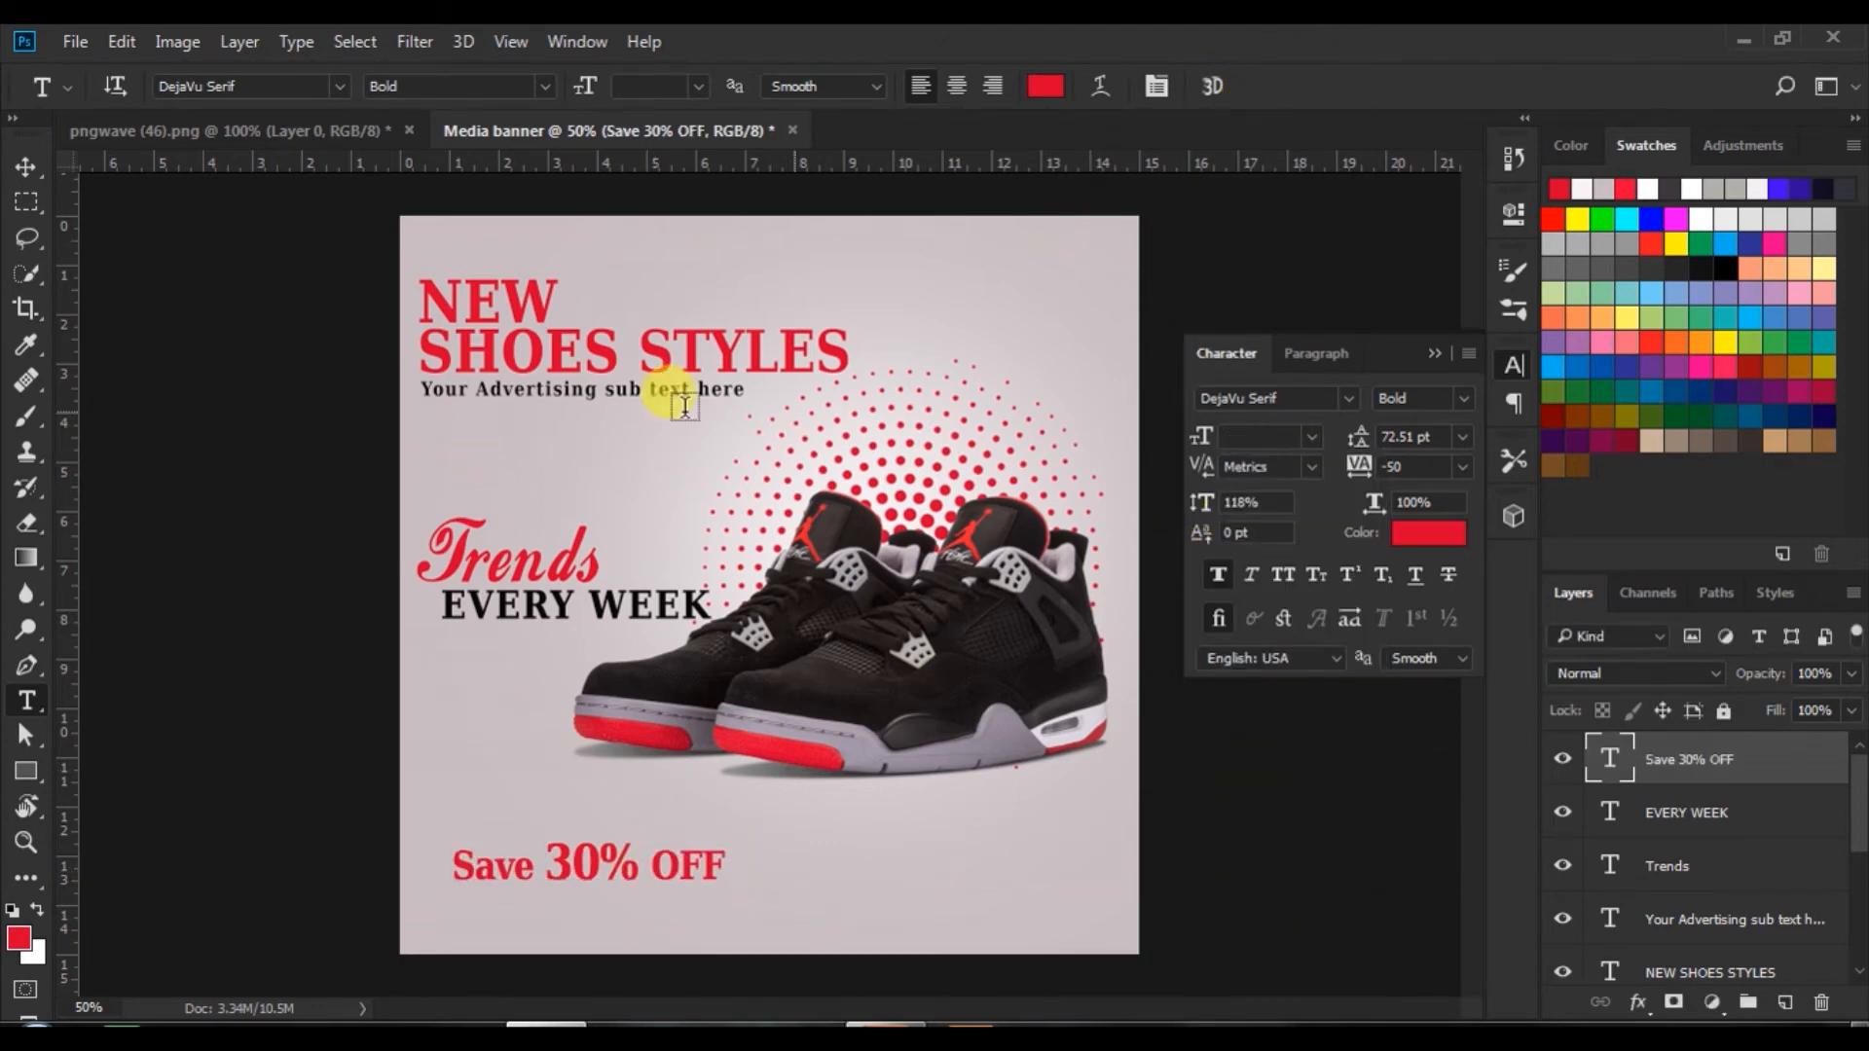
left_click(25, 166)
left_click_drag(678, 871, 631, 662)
left_click(563, 569)
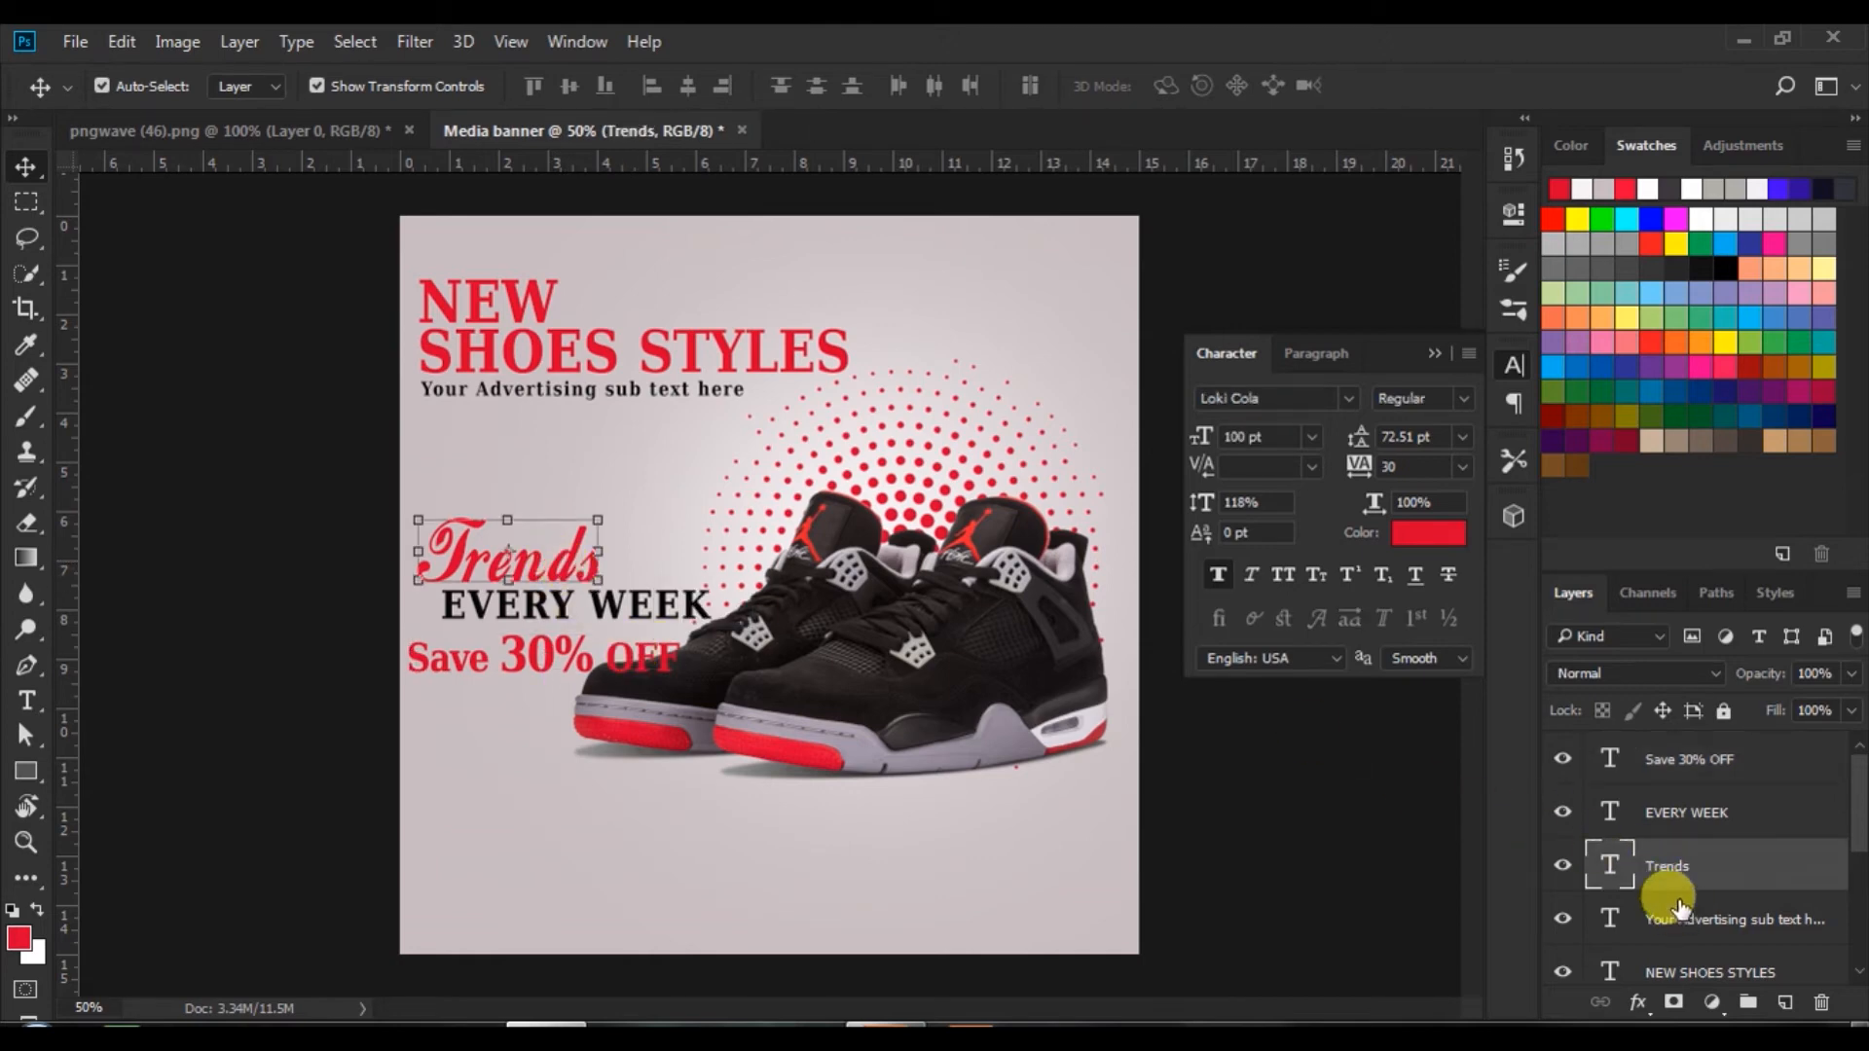
left_click(1667, 814, "ctrl")
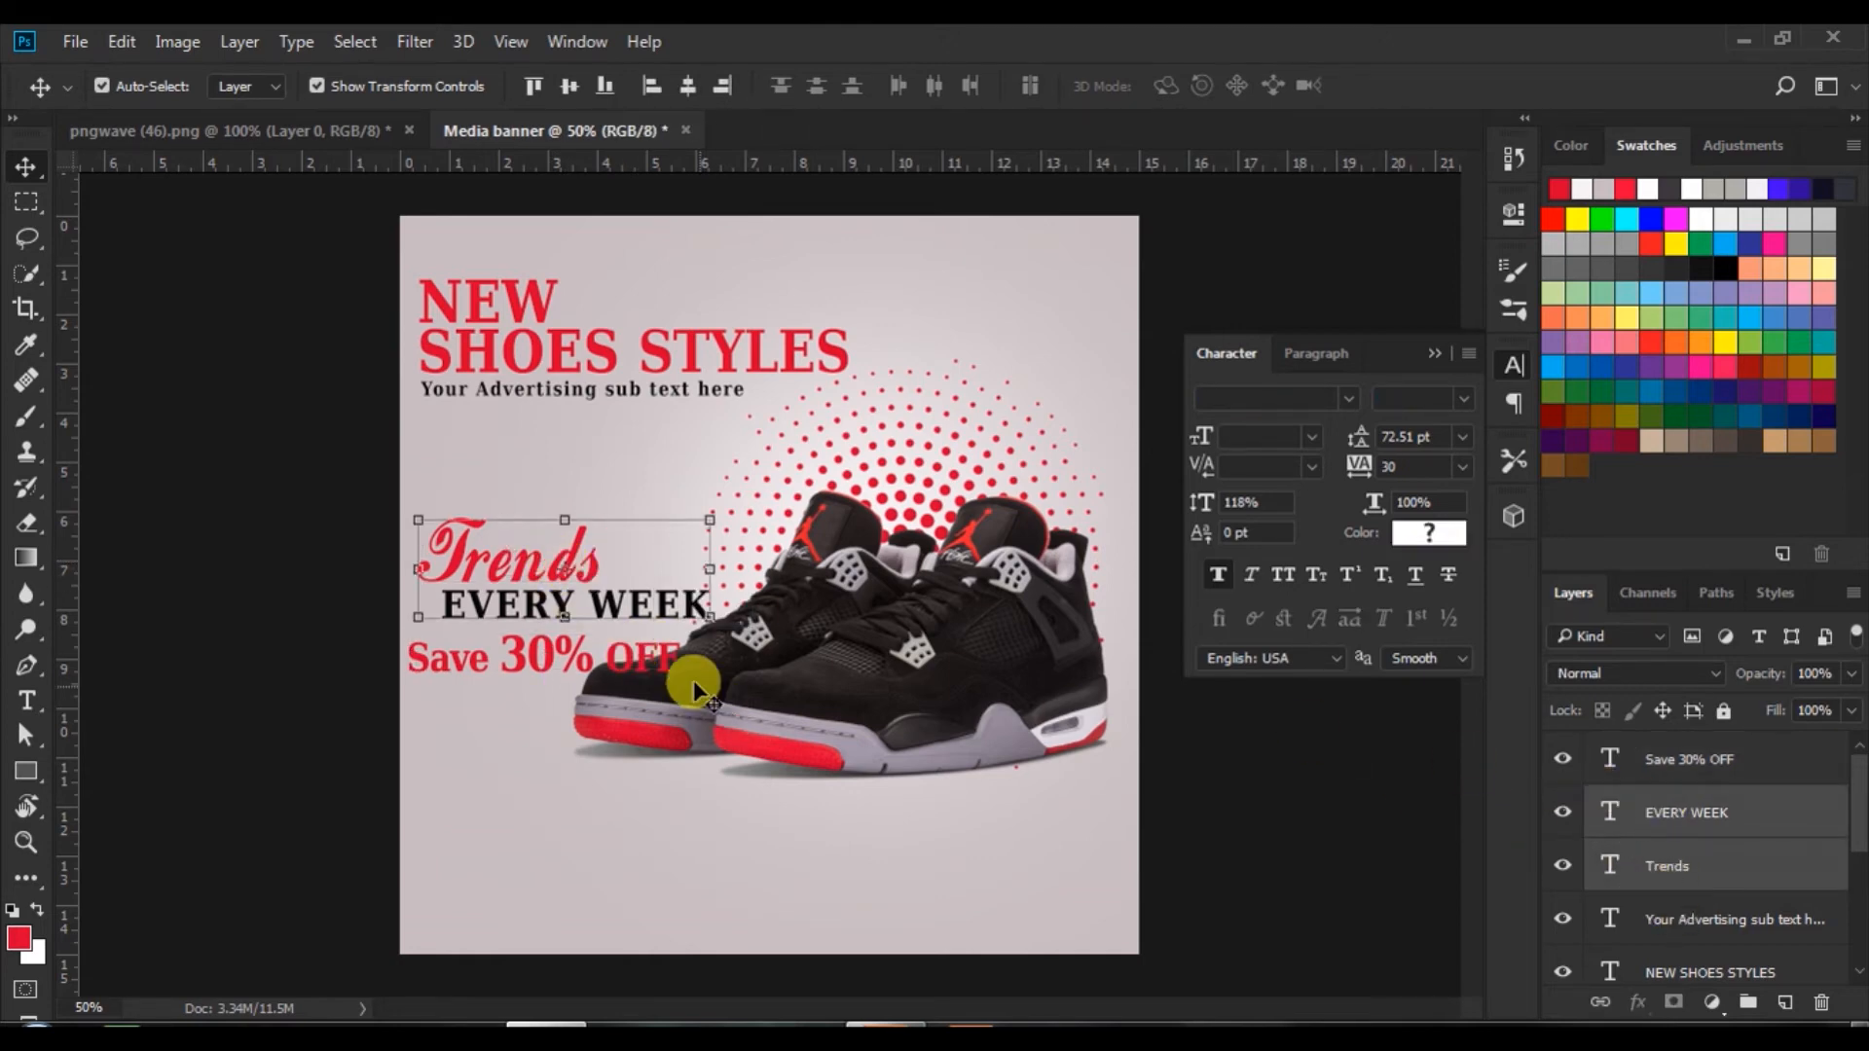
left_click_drag(642, 598, 626, 540)
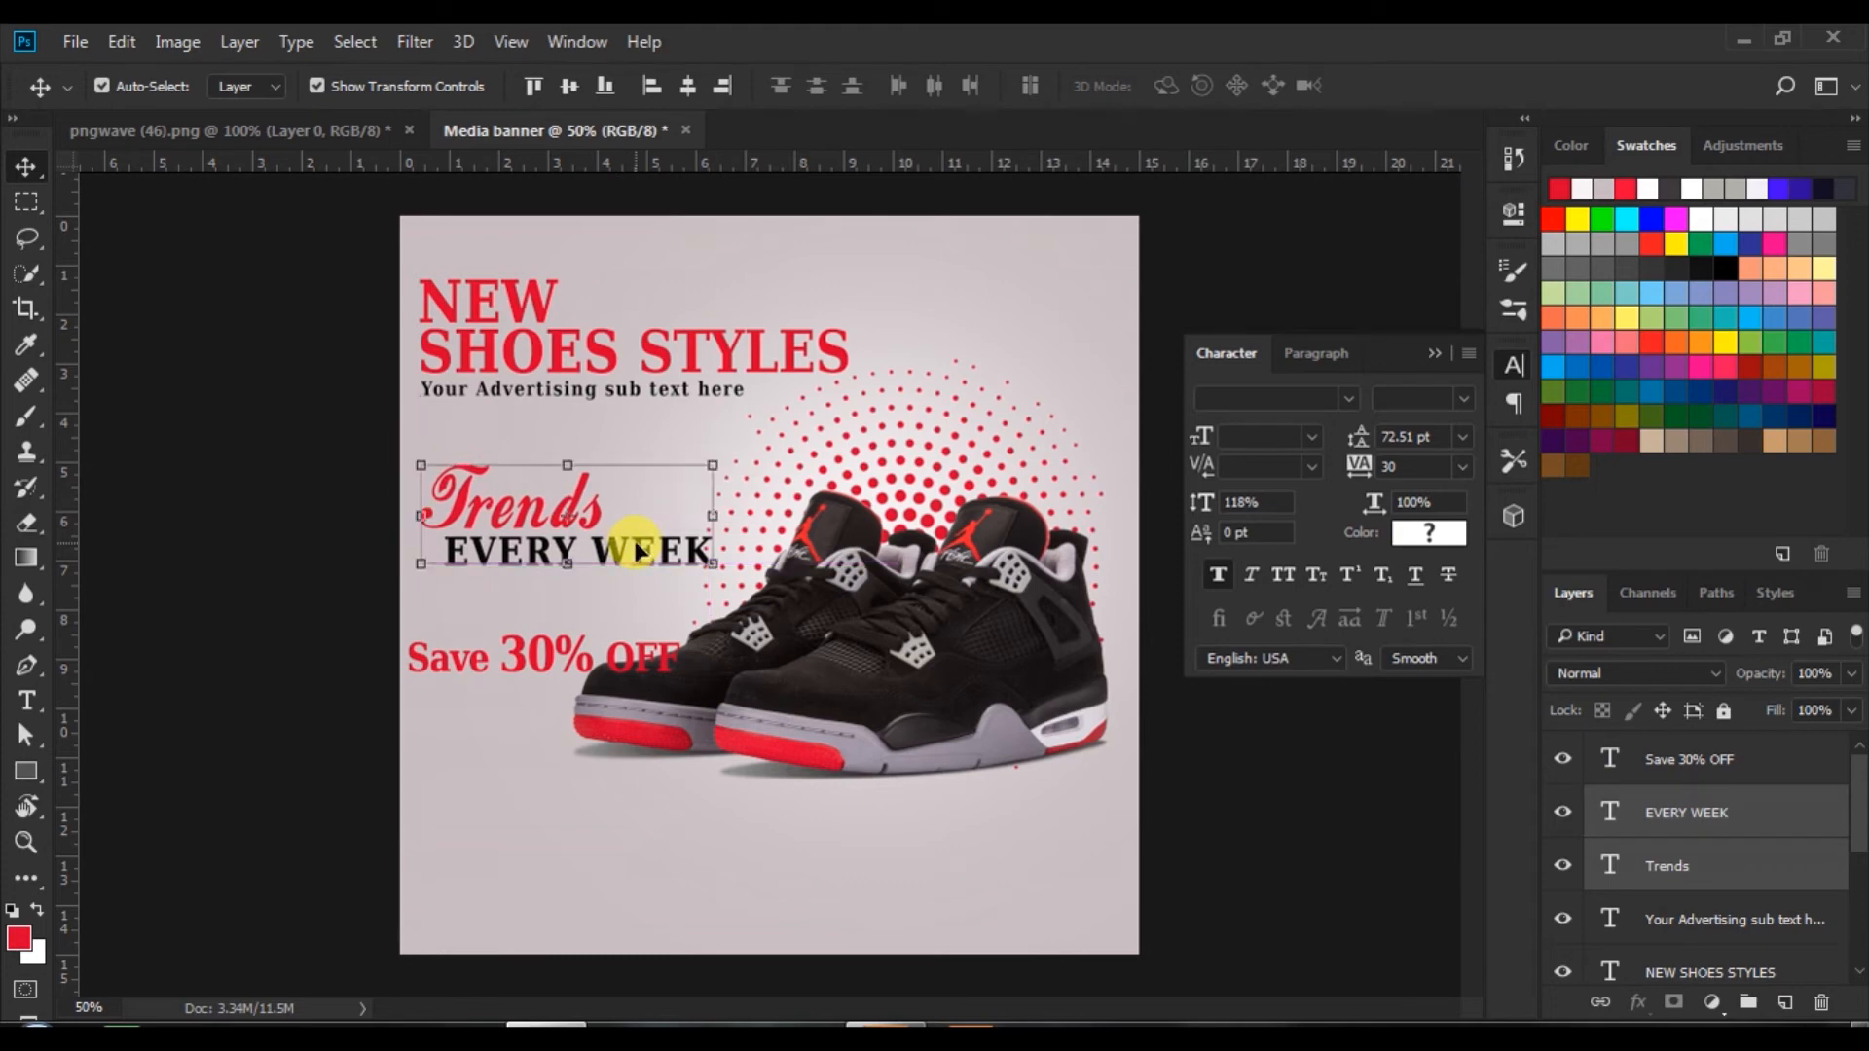
left_click_drag(534, 655, 563, 624)
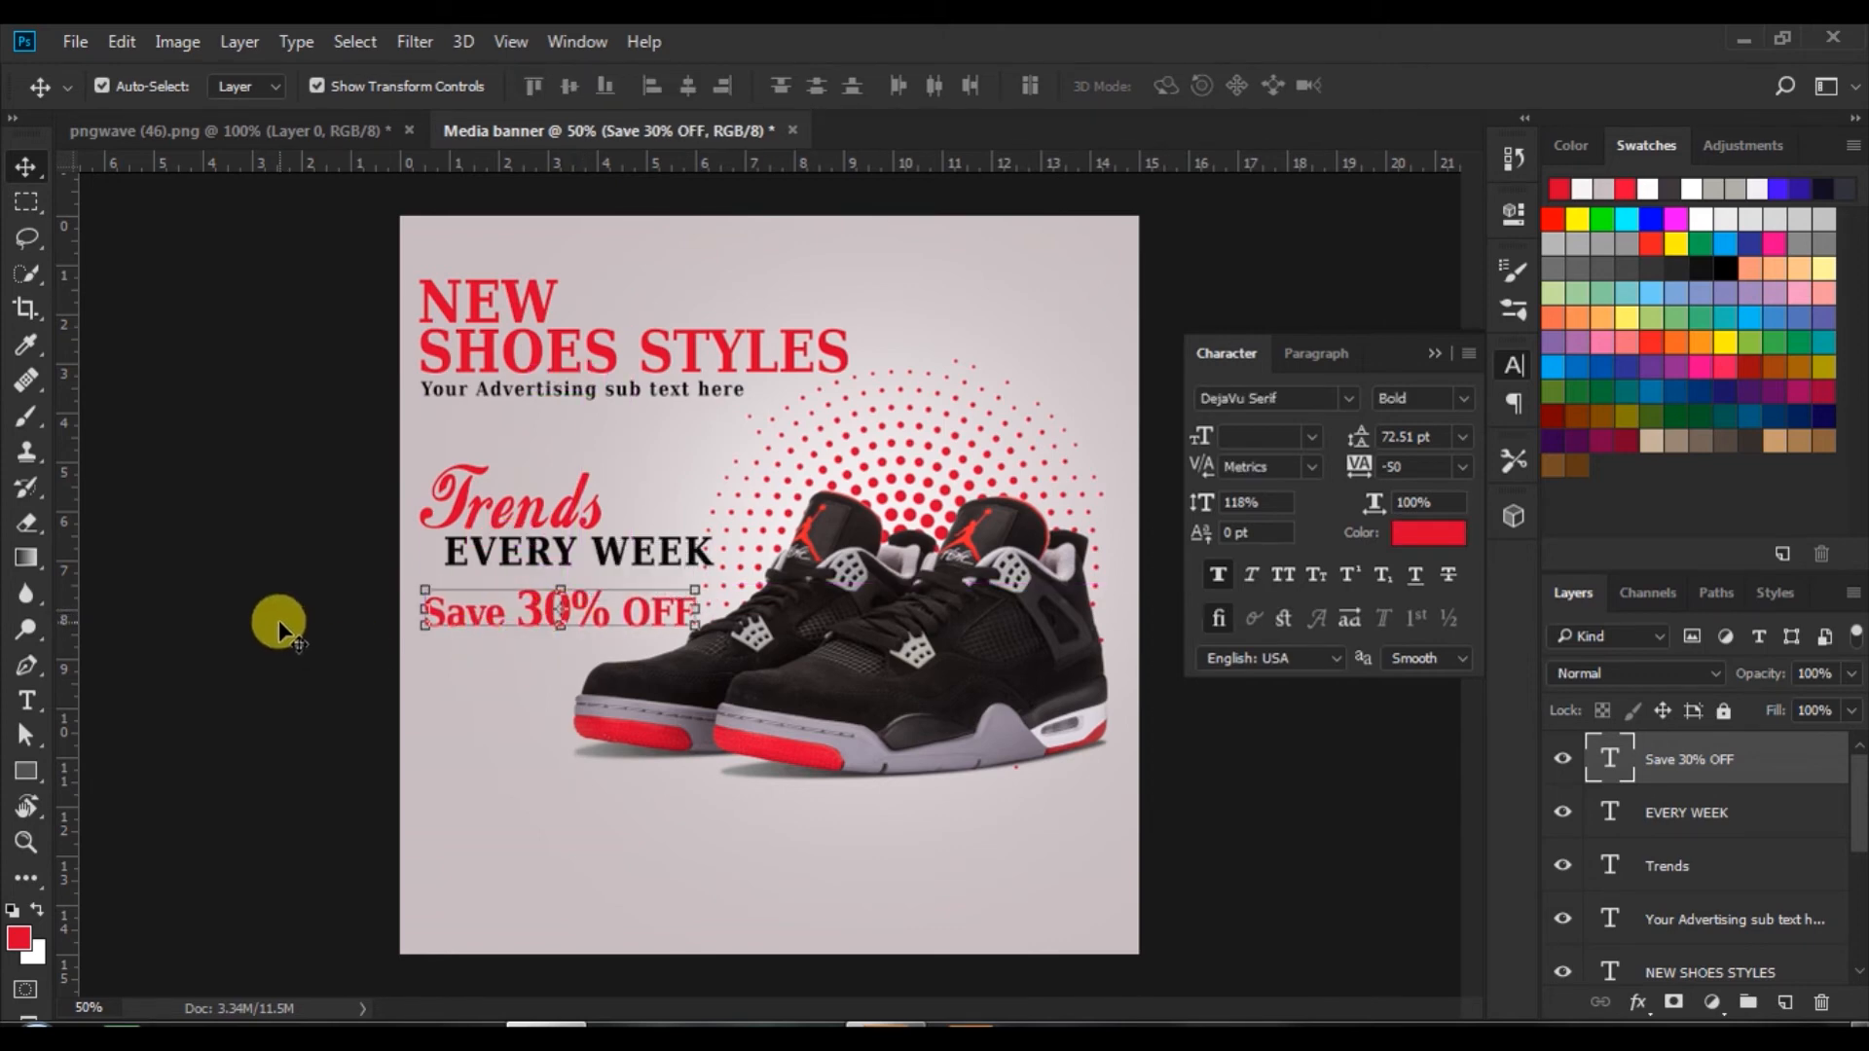
left_click(278, 623)
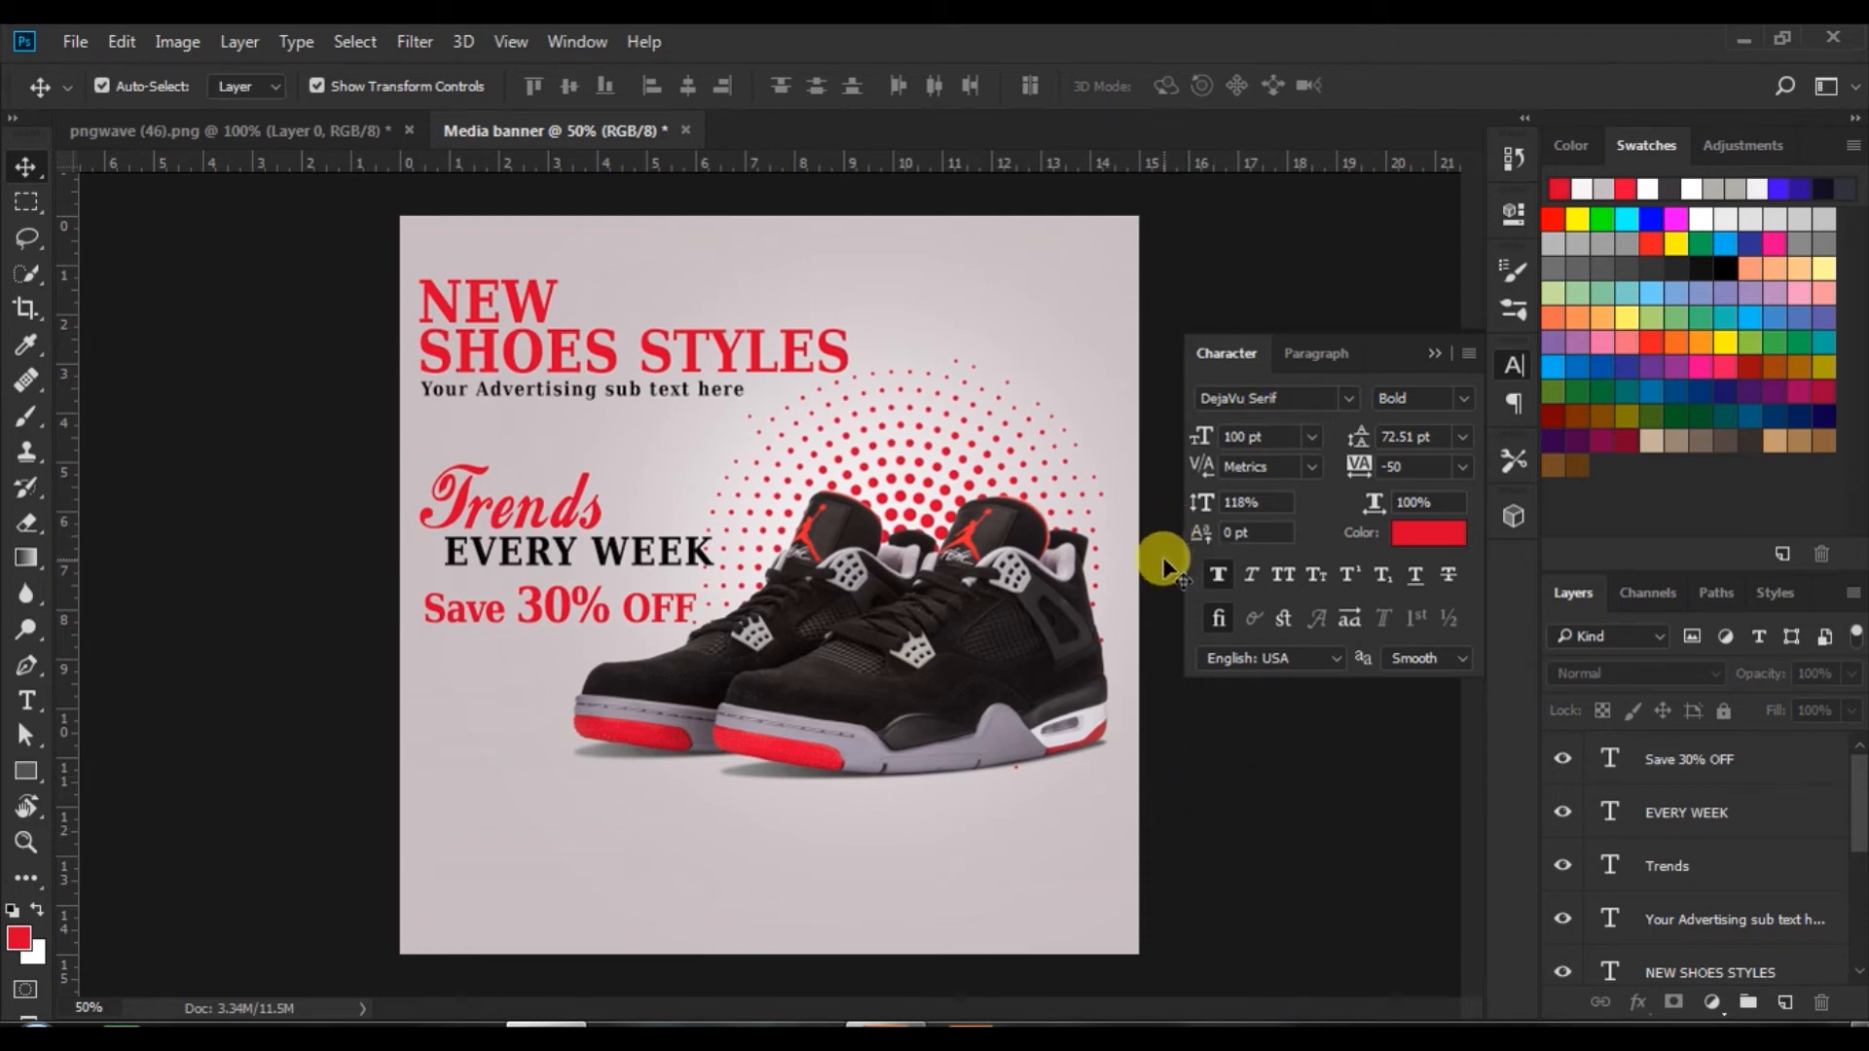
left_click(1434, 353)
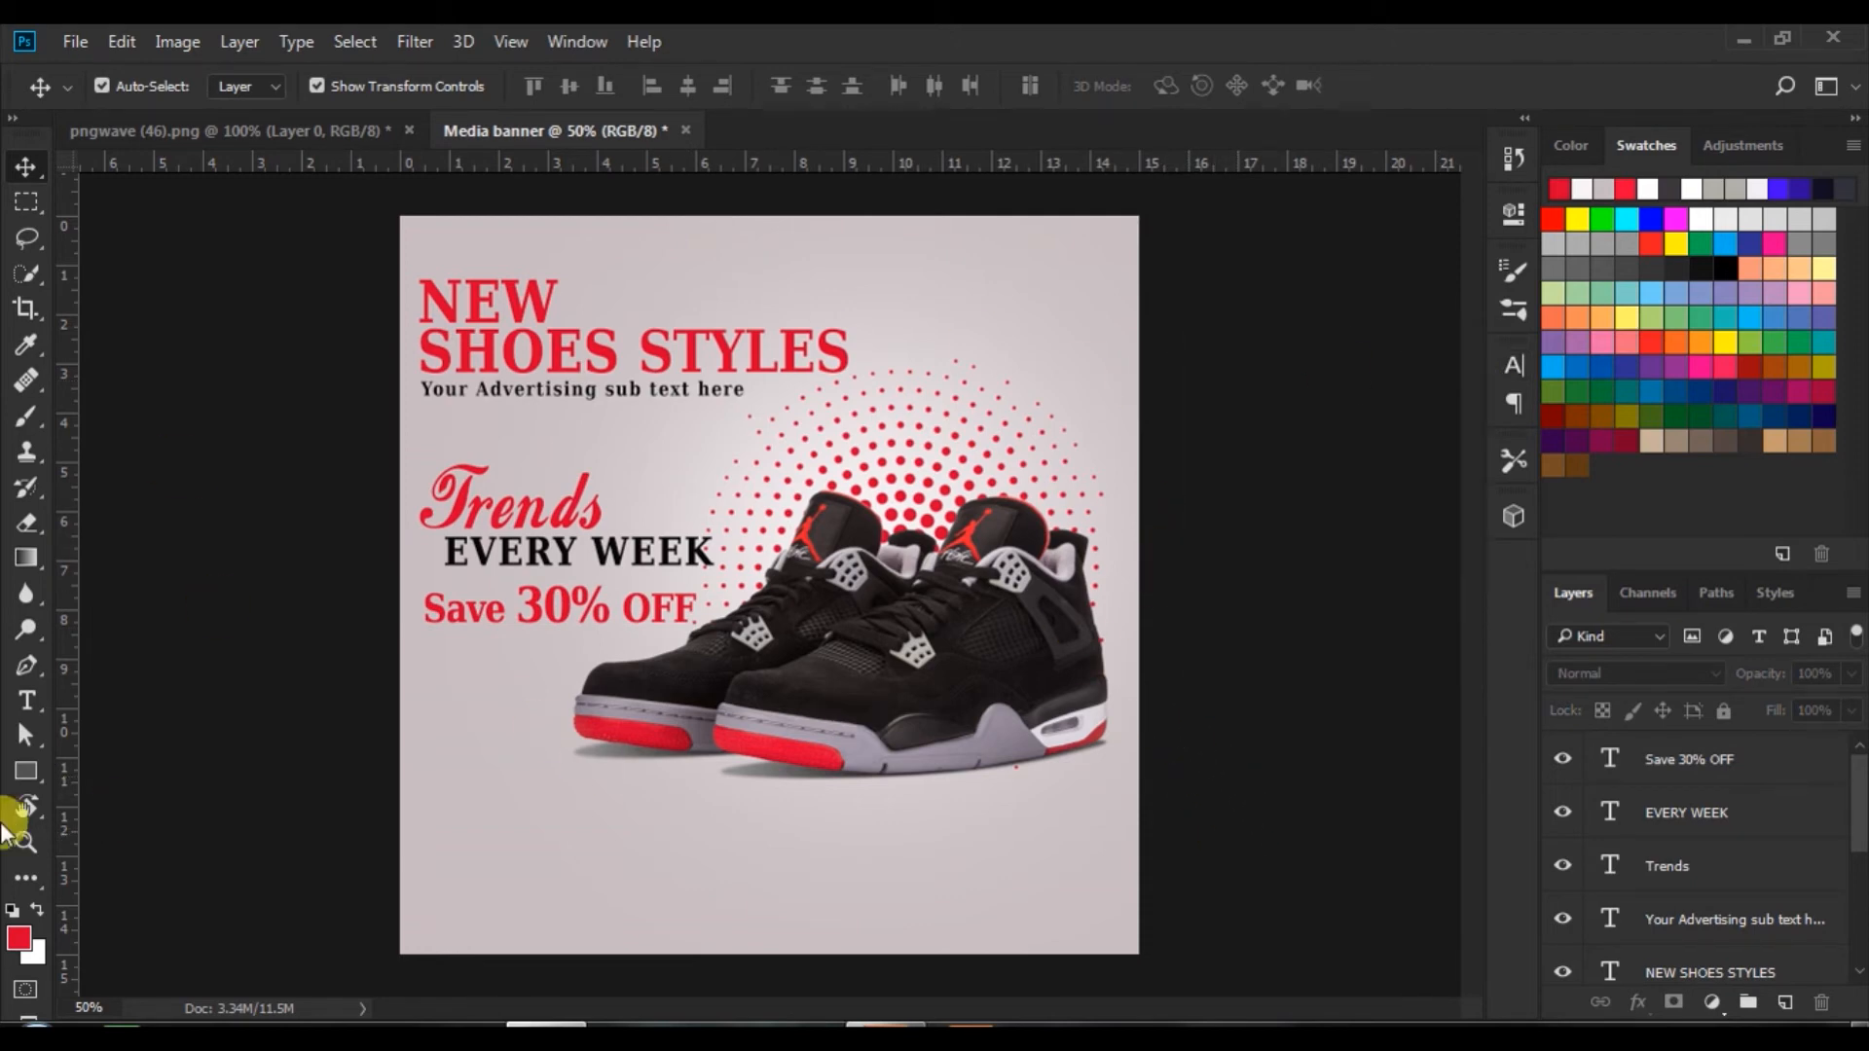
- Draw a red rectangle of about 252 × 84 px near the banner's lower right corner, below the shoes
left_click(29, 769)
left_click_drag(887, 863, 1060, 919)
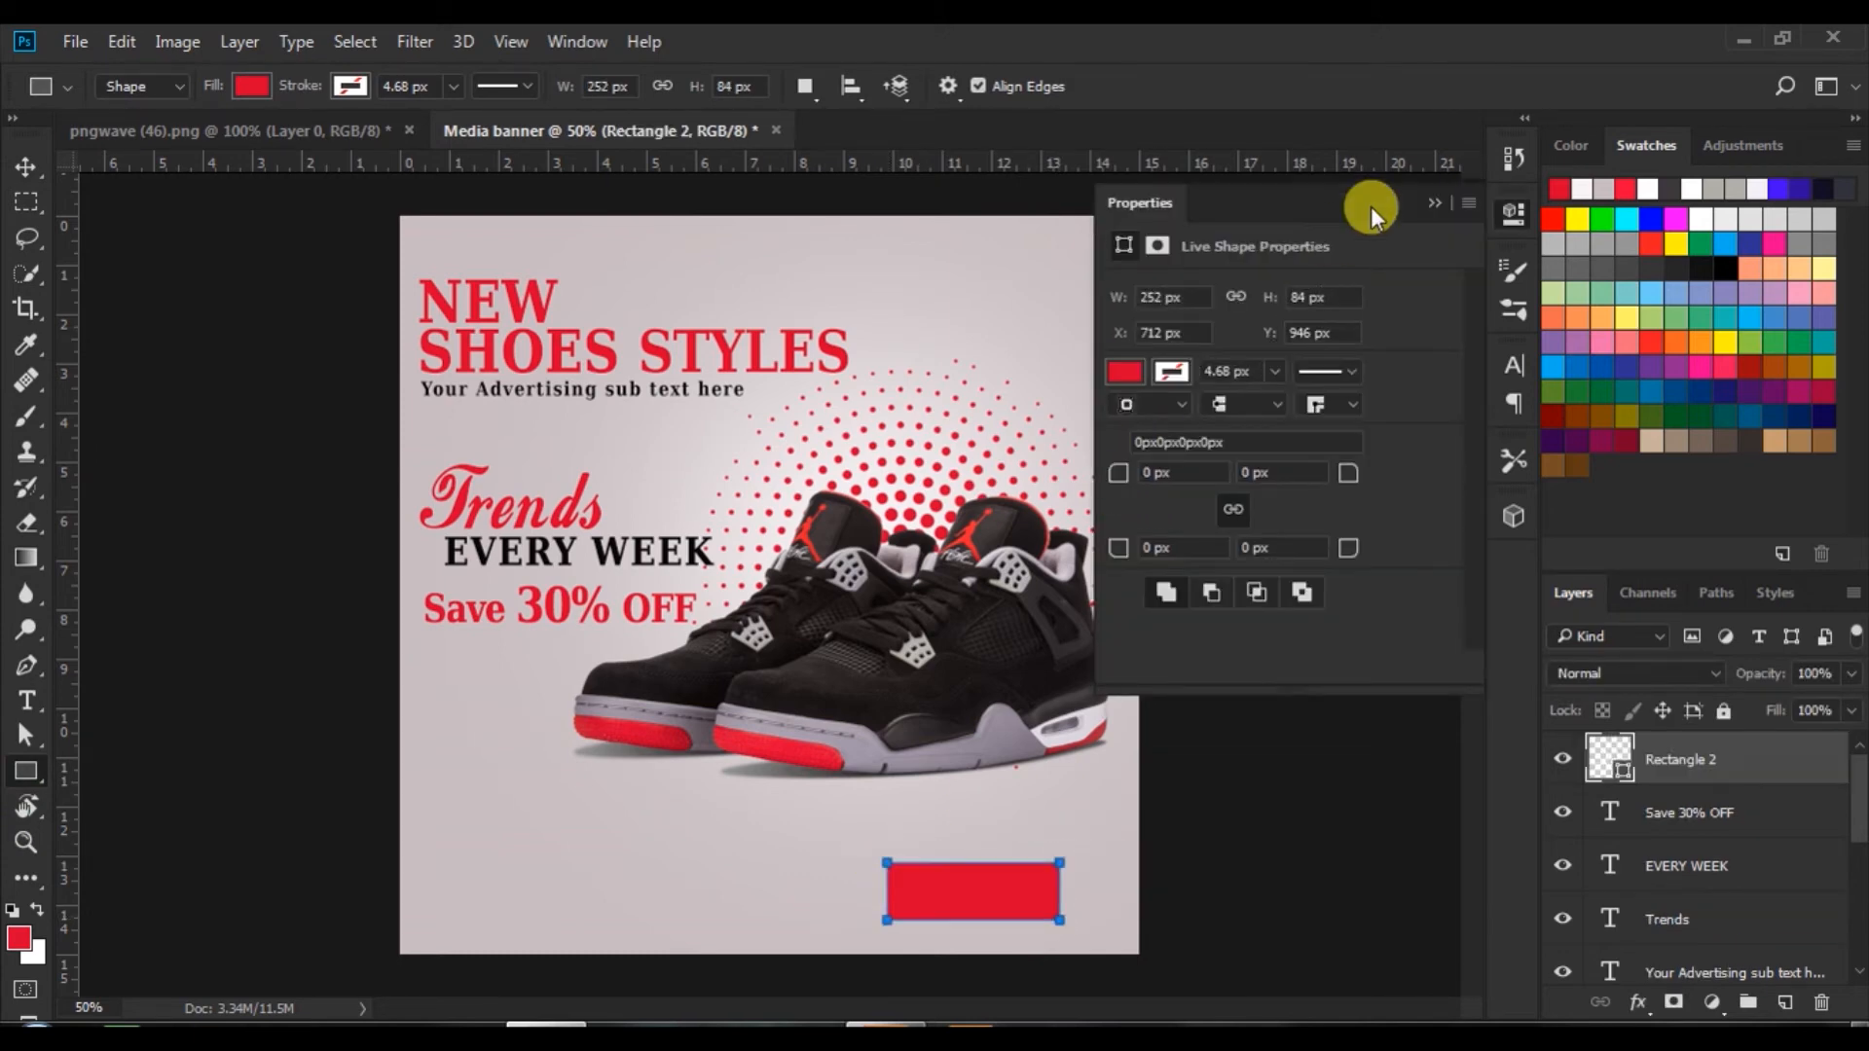
left_click(1430, 205)
left_click(26, 166)
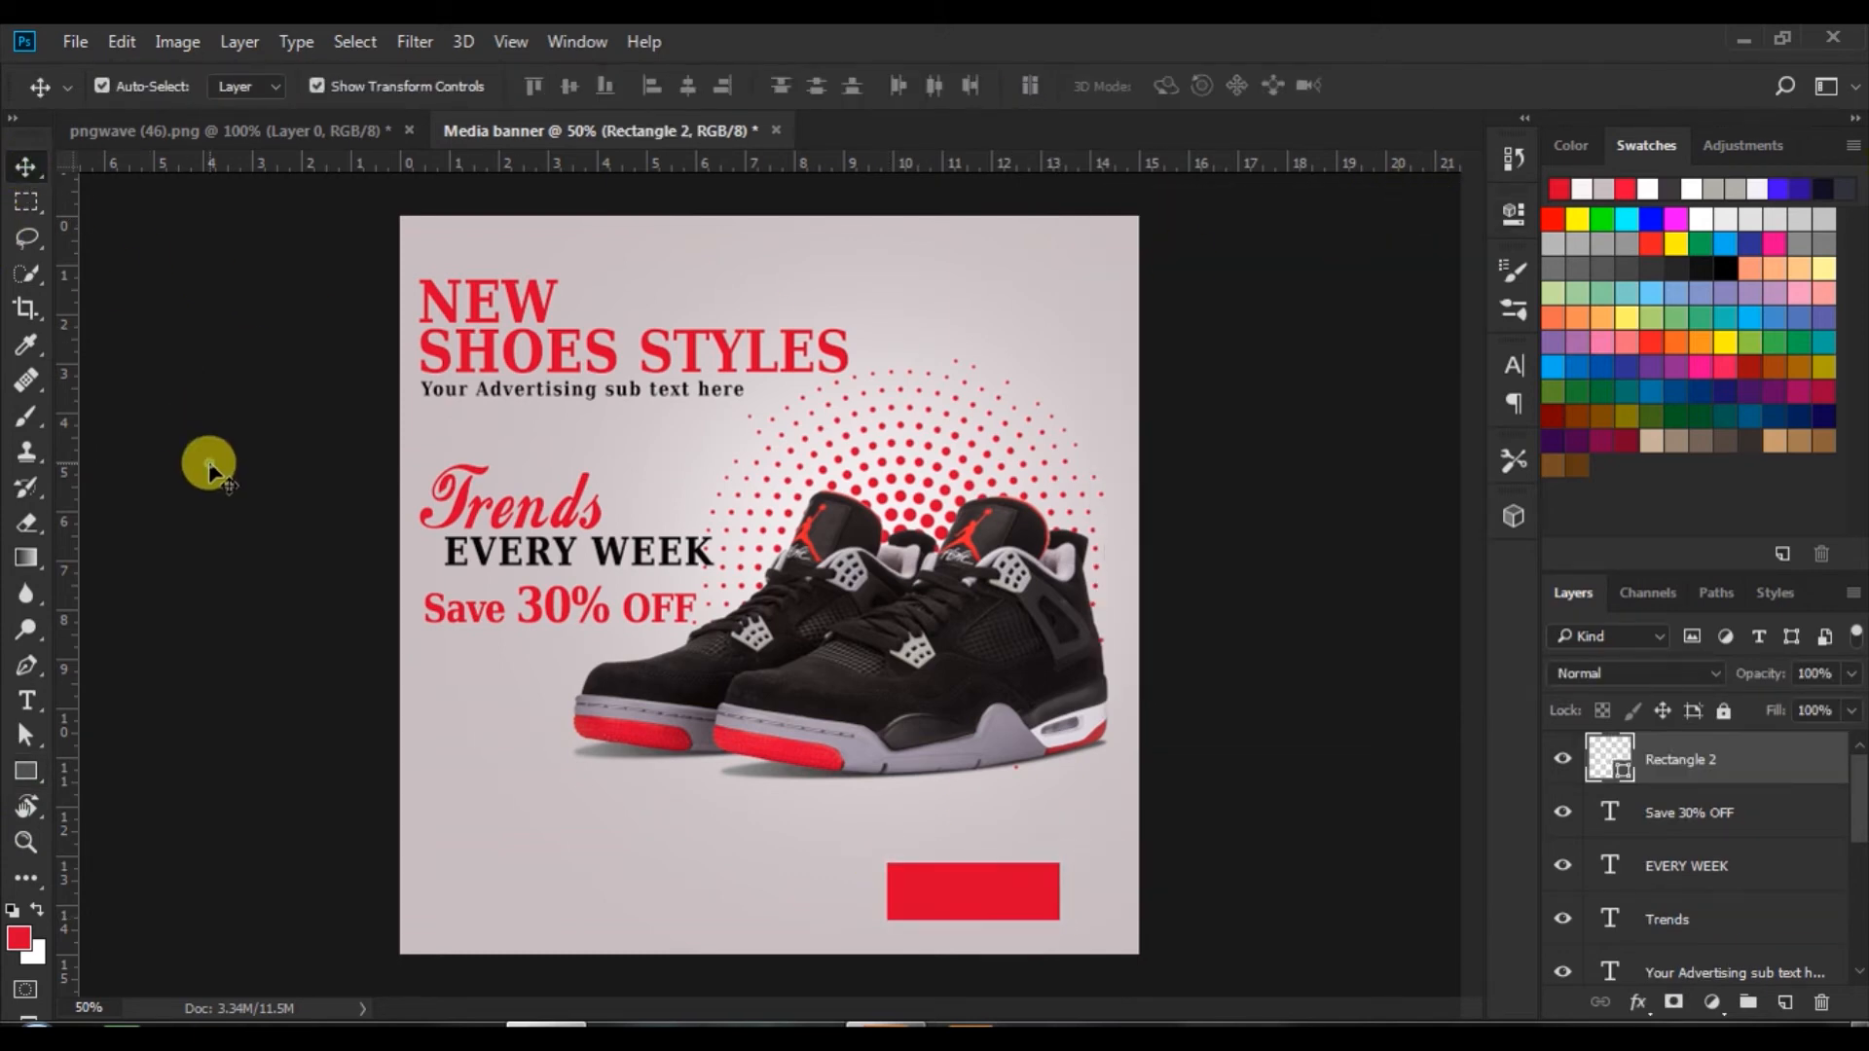
left_click(201, 459)
- Start a new text on the red rectangle with its font size set to 30 pt
left_click(29, 709)
left_click(912, 895)
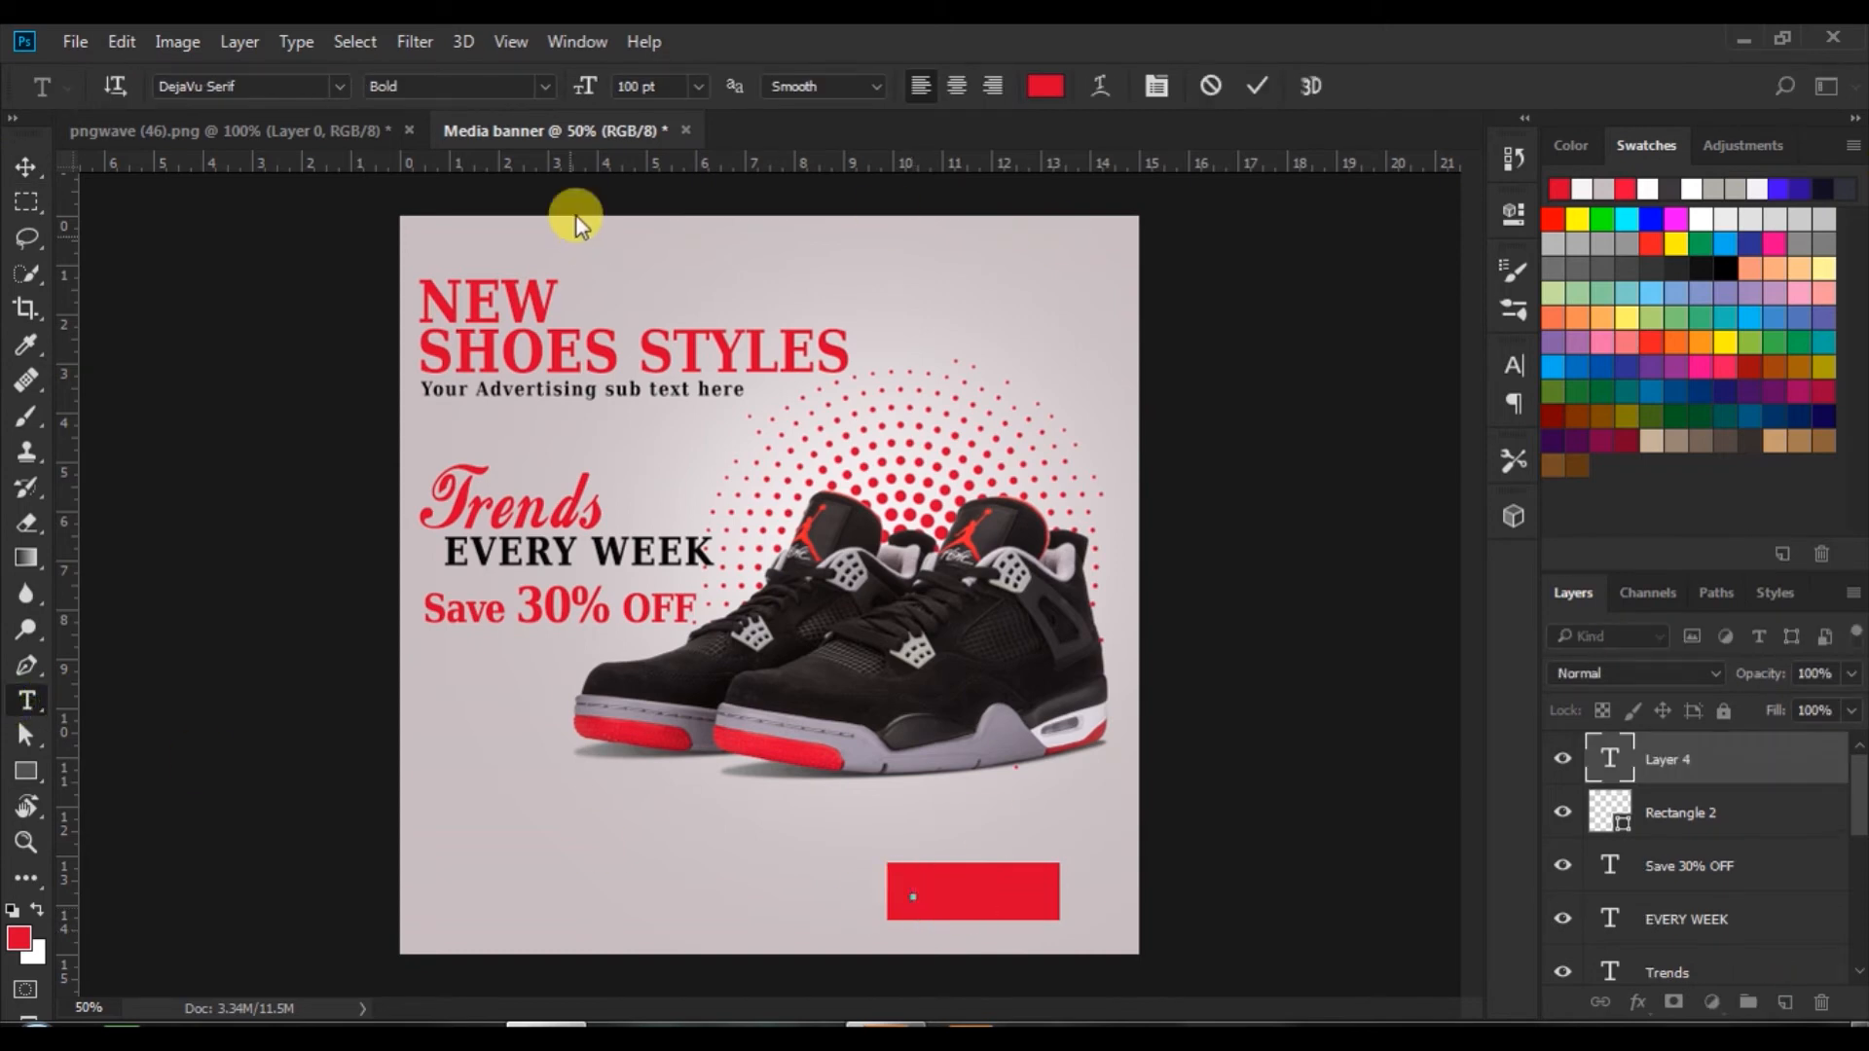
left_click(693, 86)
left_click(693, 85)
left_click(340, 85)
left_click(538, 87)
left_click(543, 87)
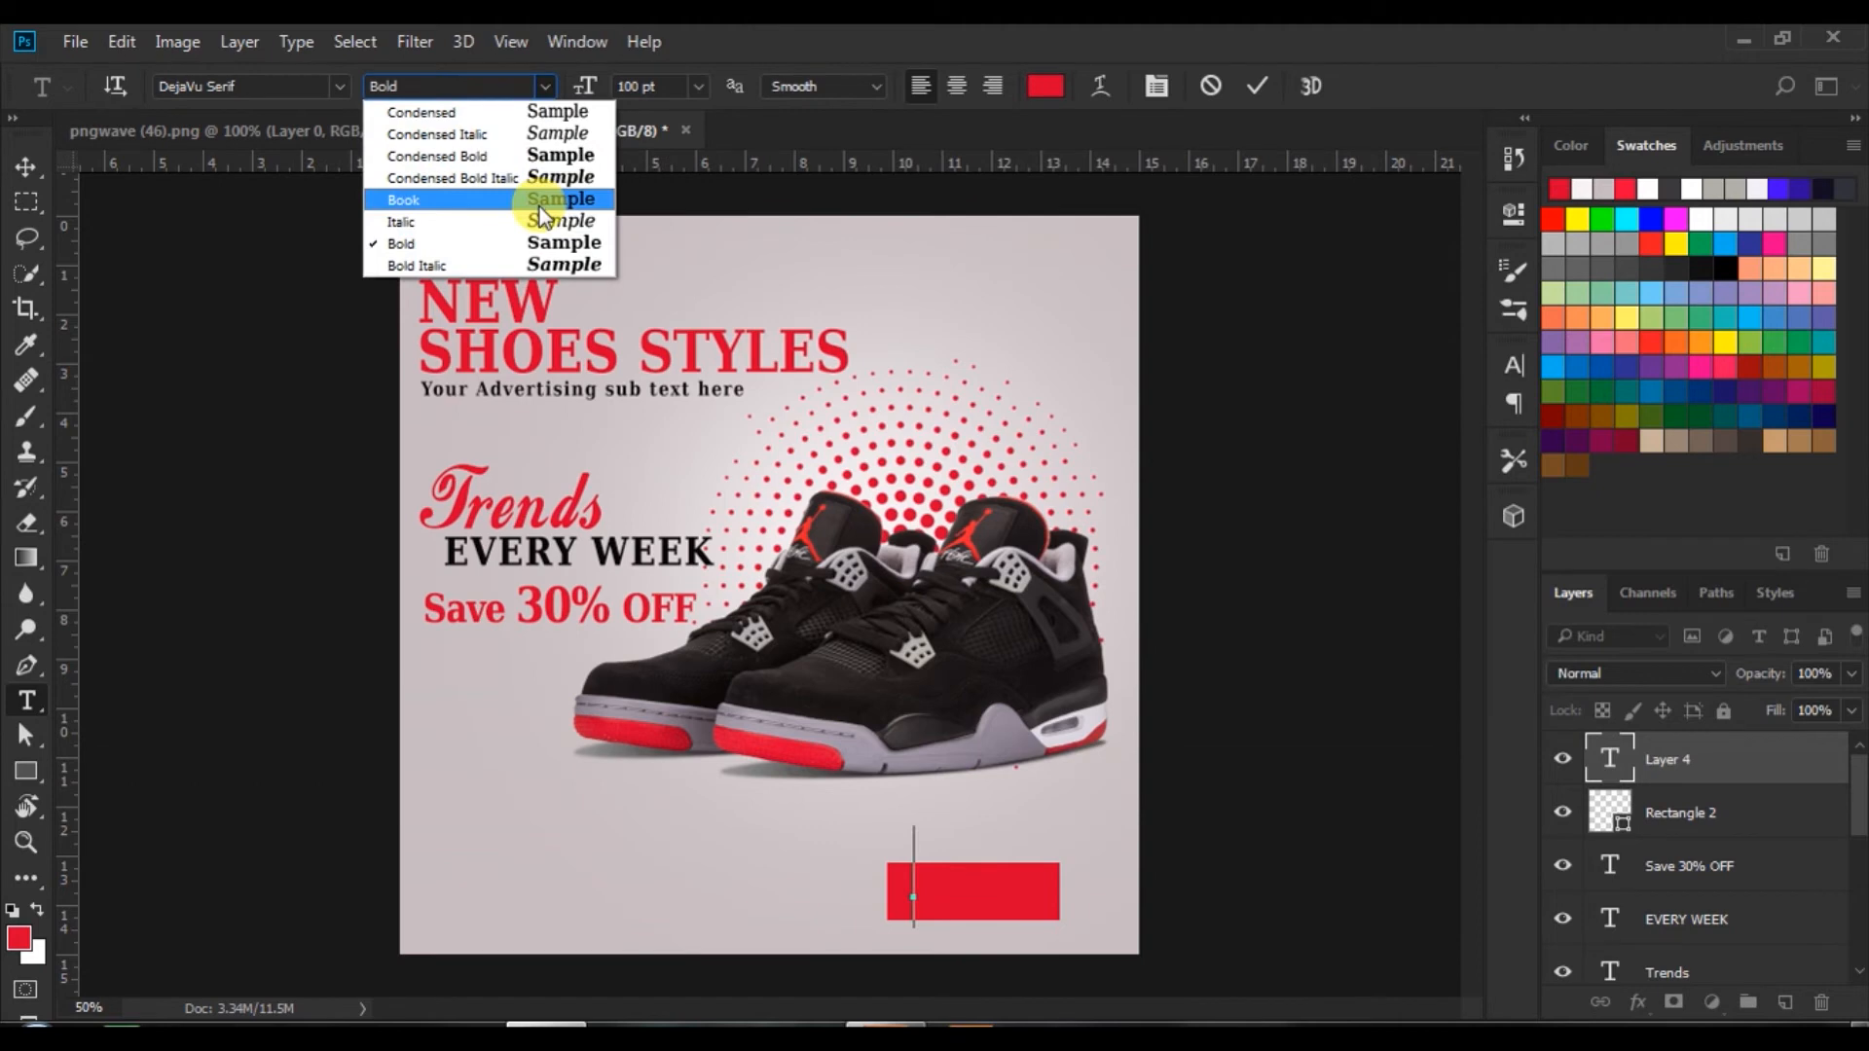
left_click(549, 86)
left_click(698, 85)
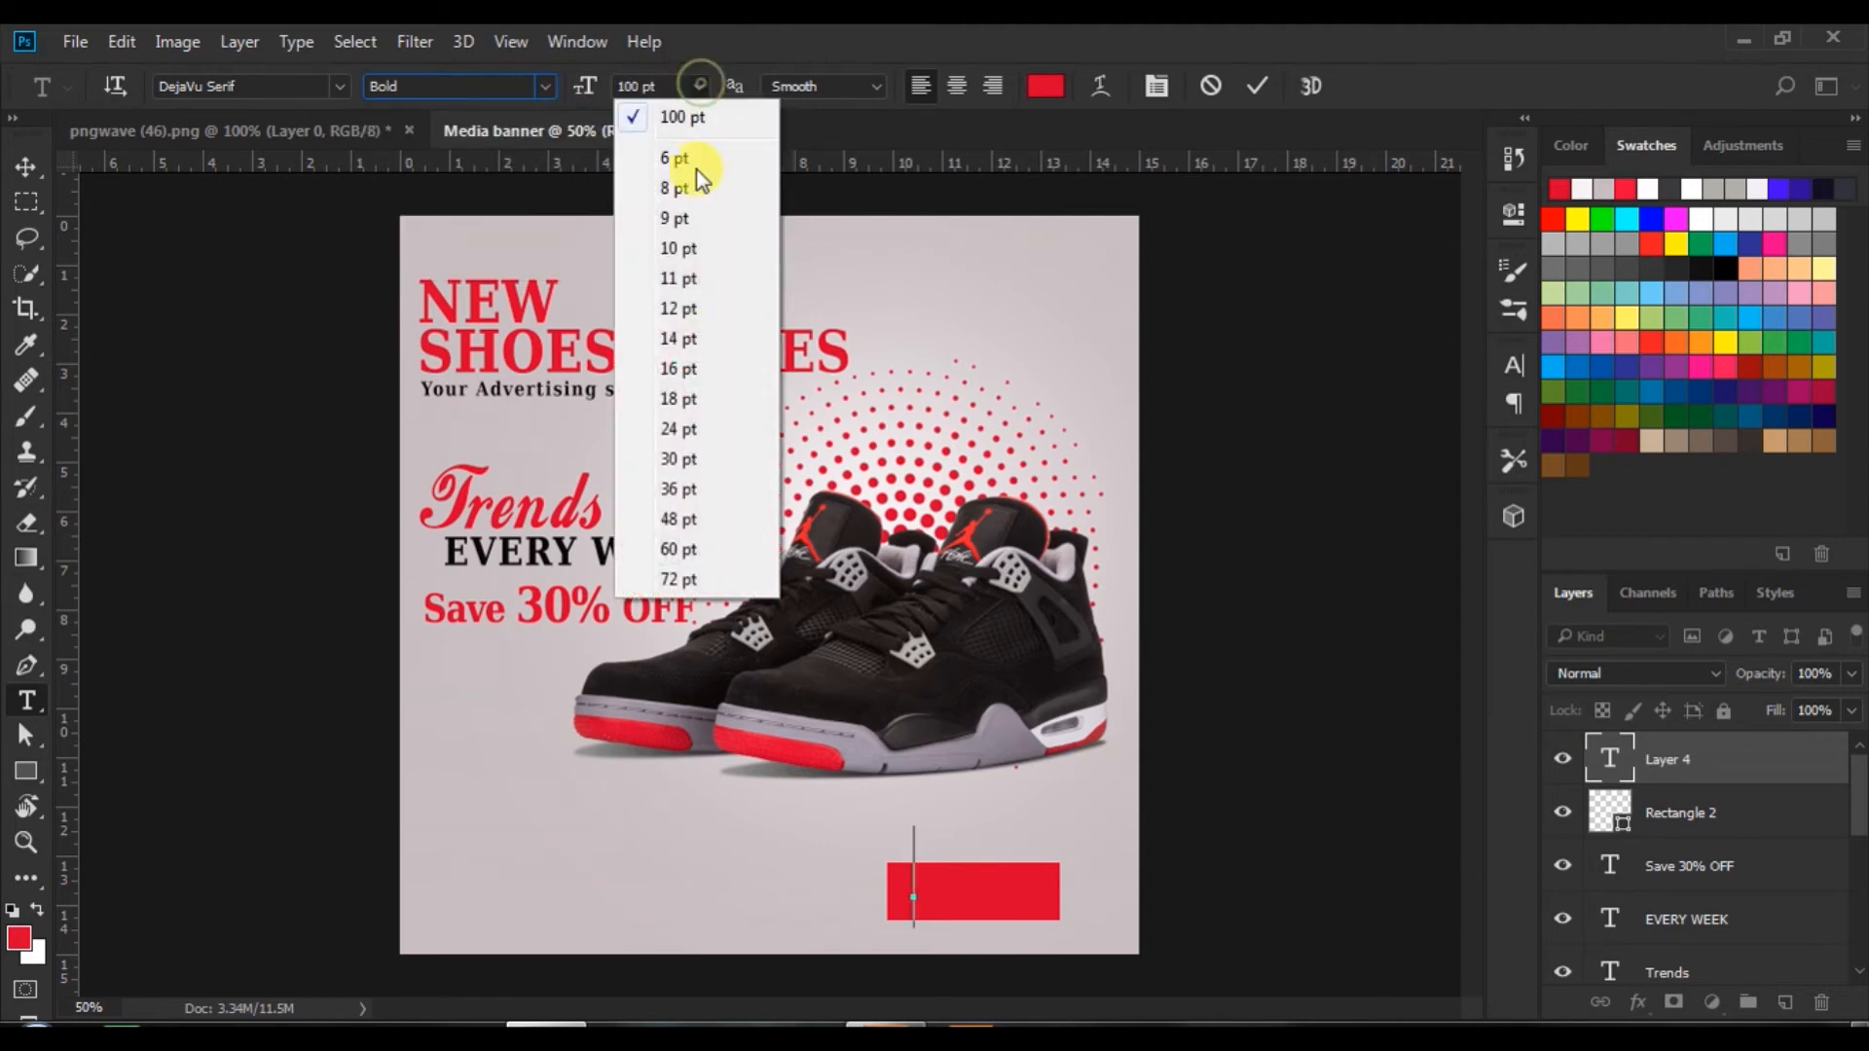
left_click(691, 510)
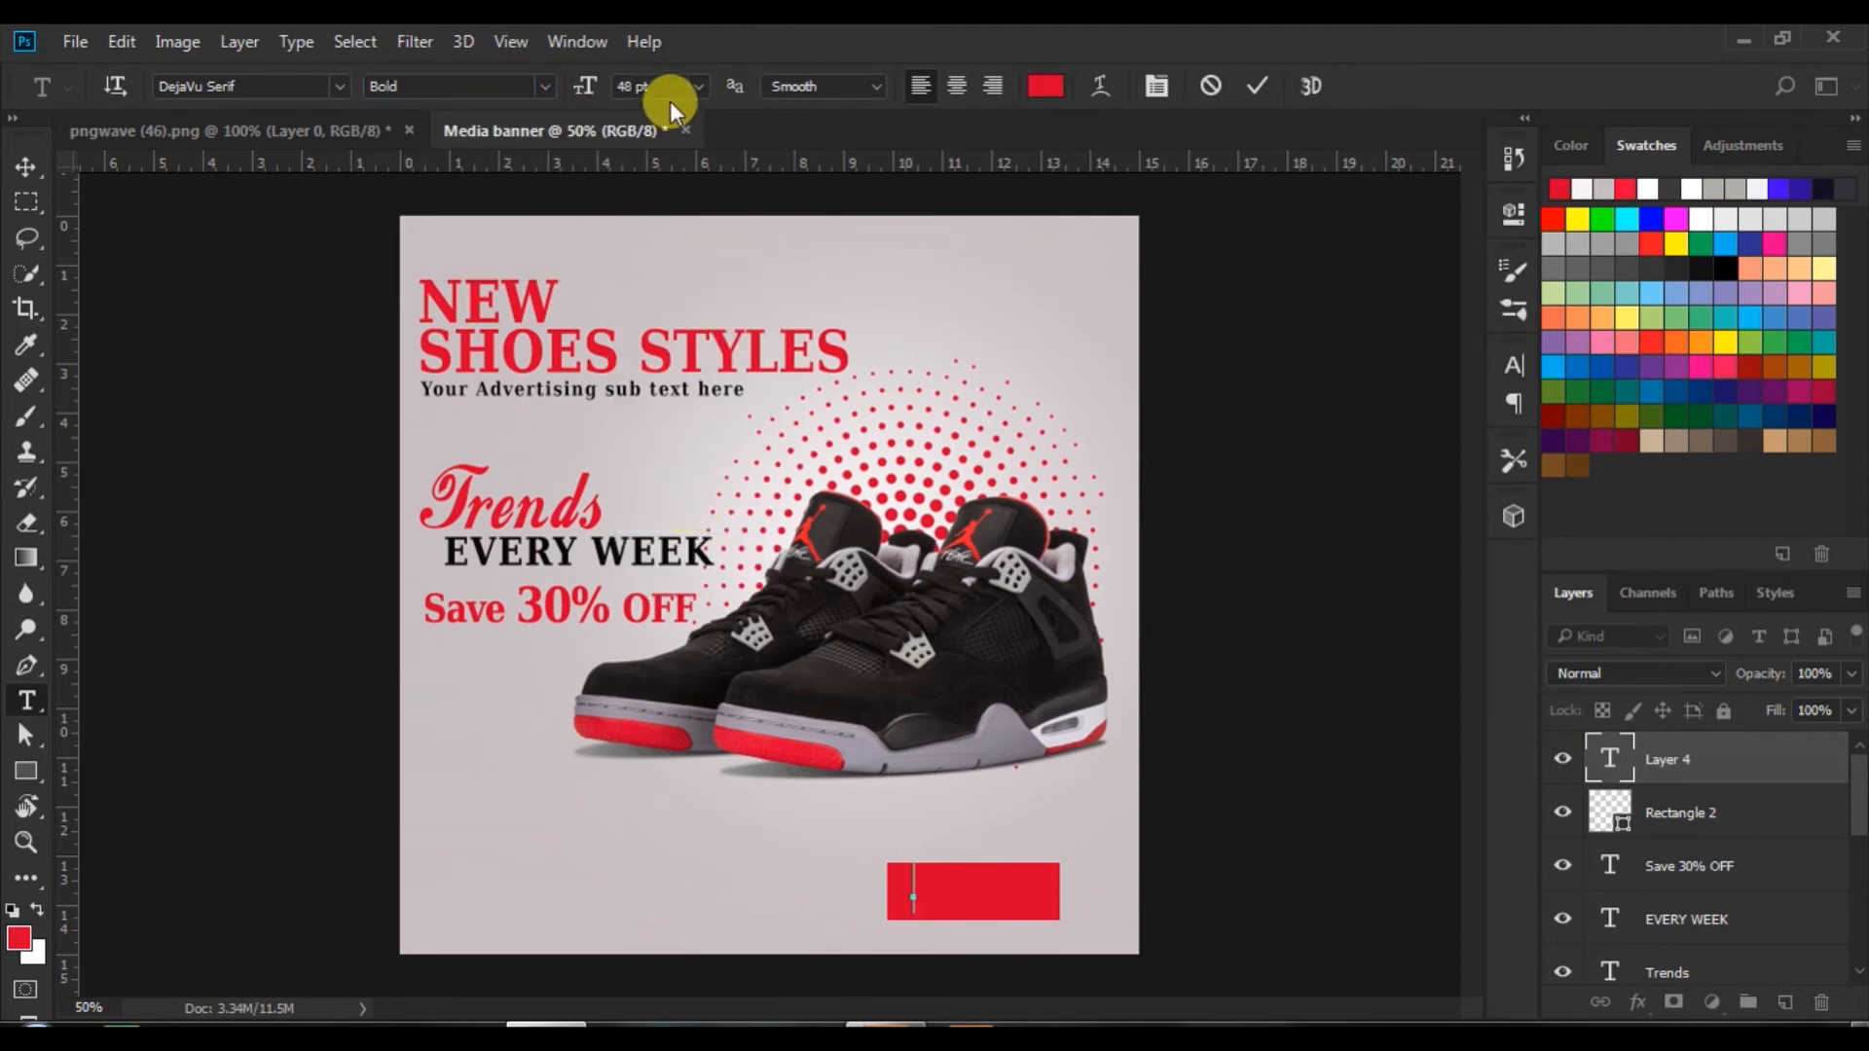
left_click(698, 85)
left_click(677, 455)
- Set the text colour to near-white fdfafb and enter "SHOP NOW" on the red rectangle
left_click(1046, 86)
left_click(1118, 281)
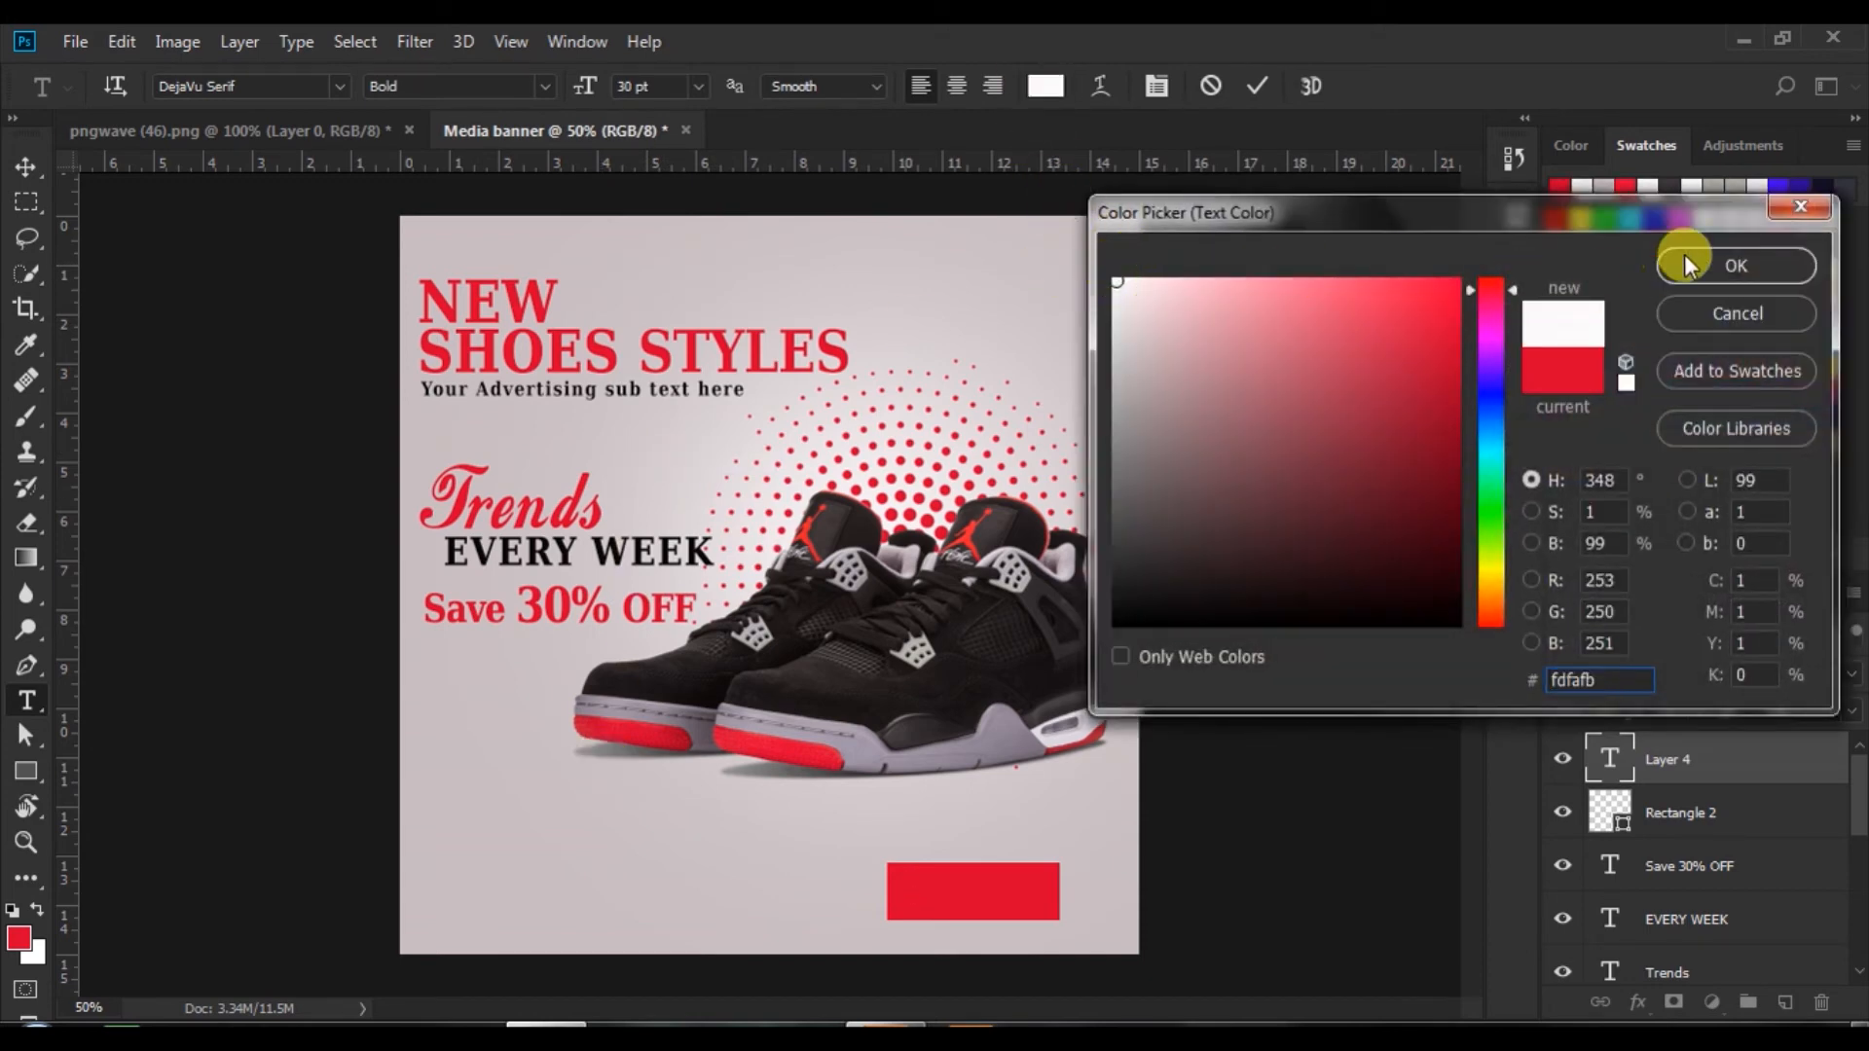
left_click(1689, 264)
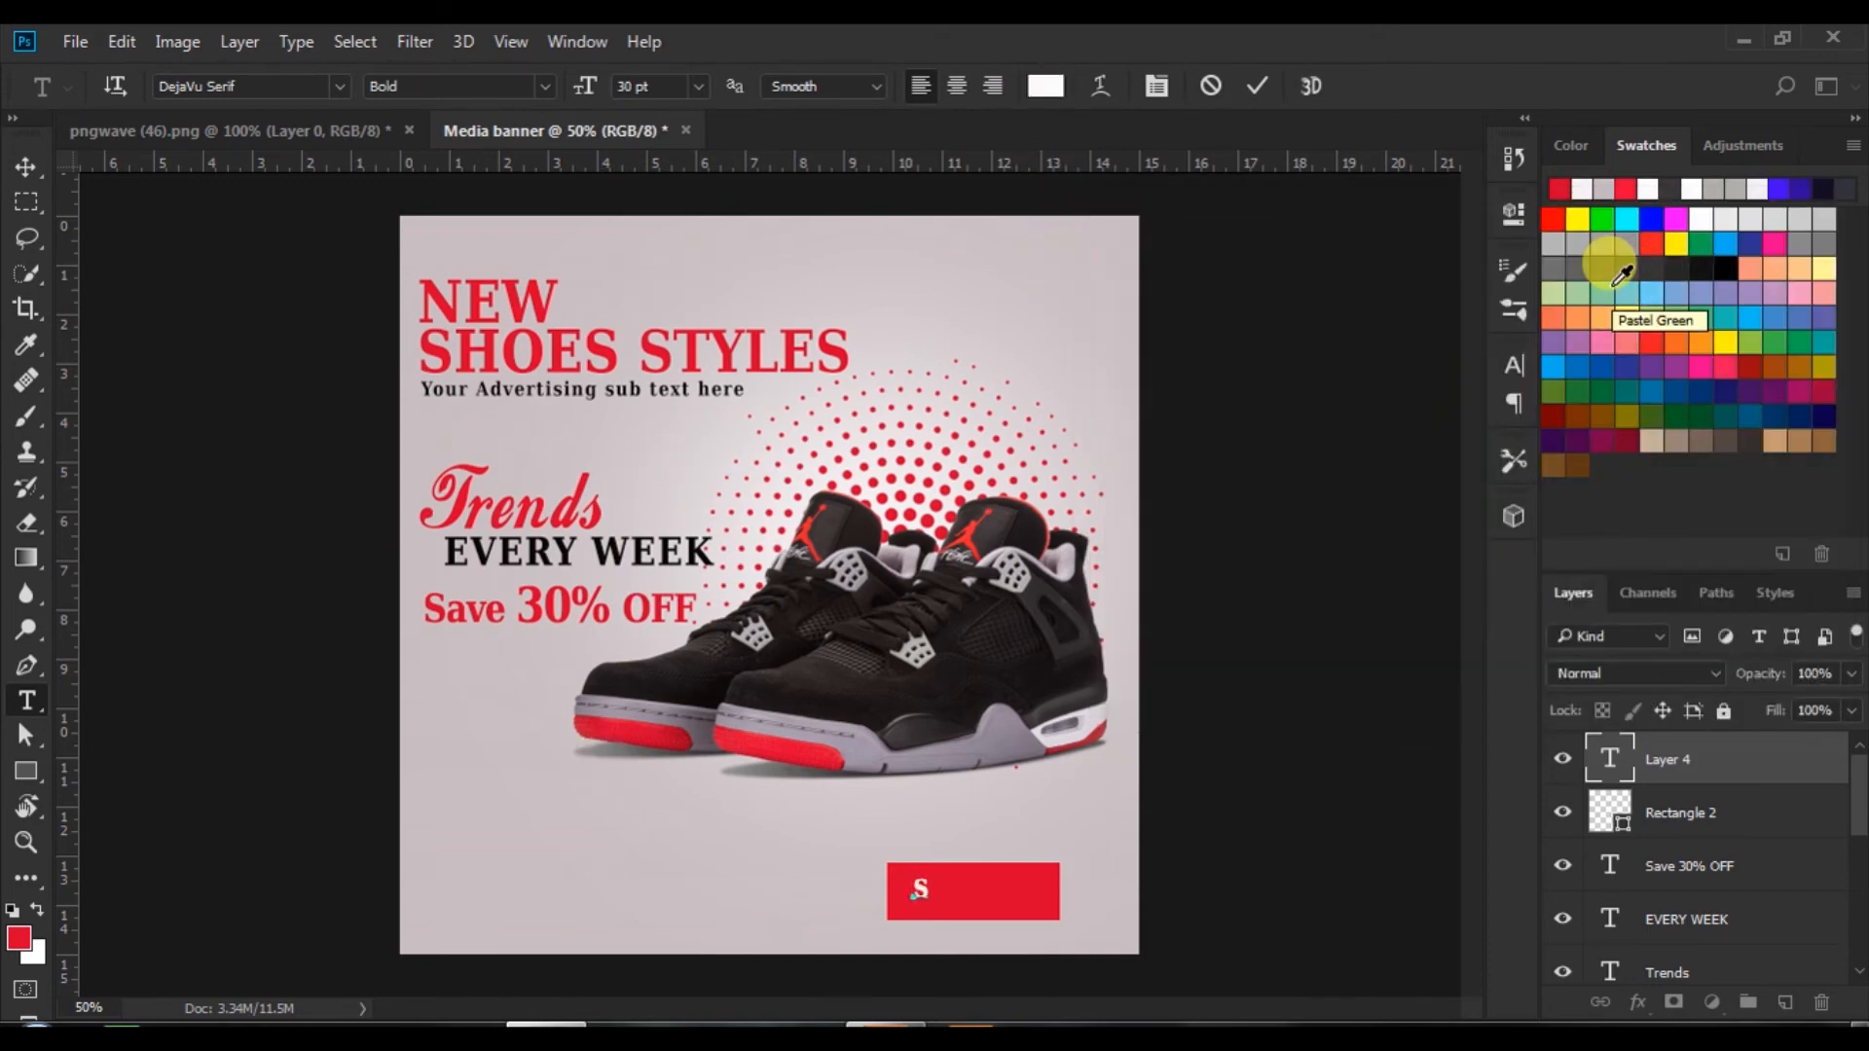
type("HOP")
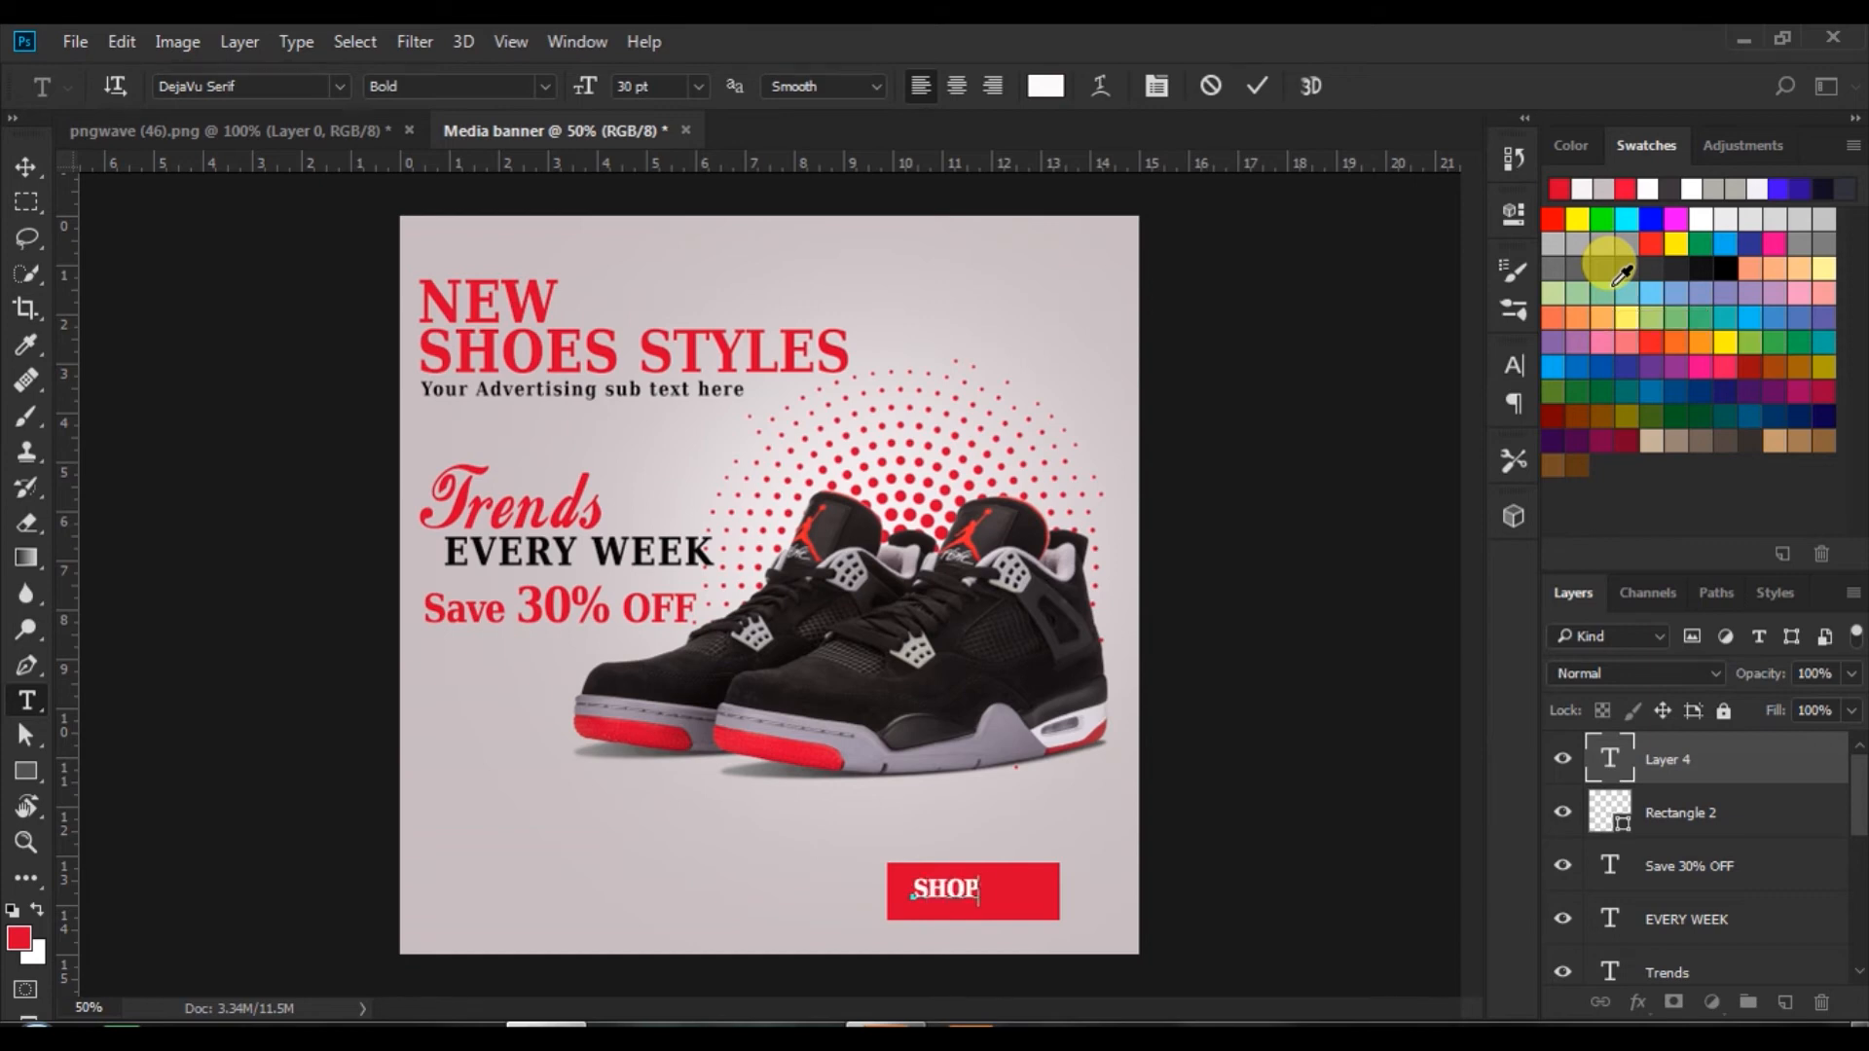
type(" NOW")
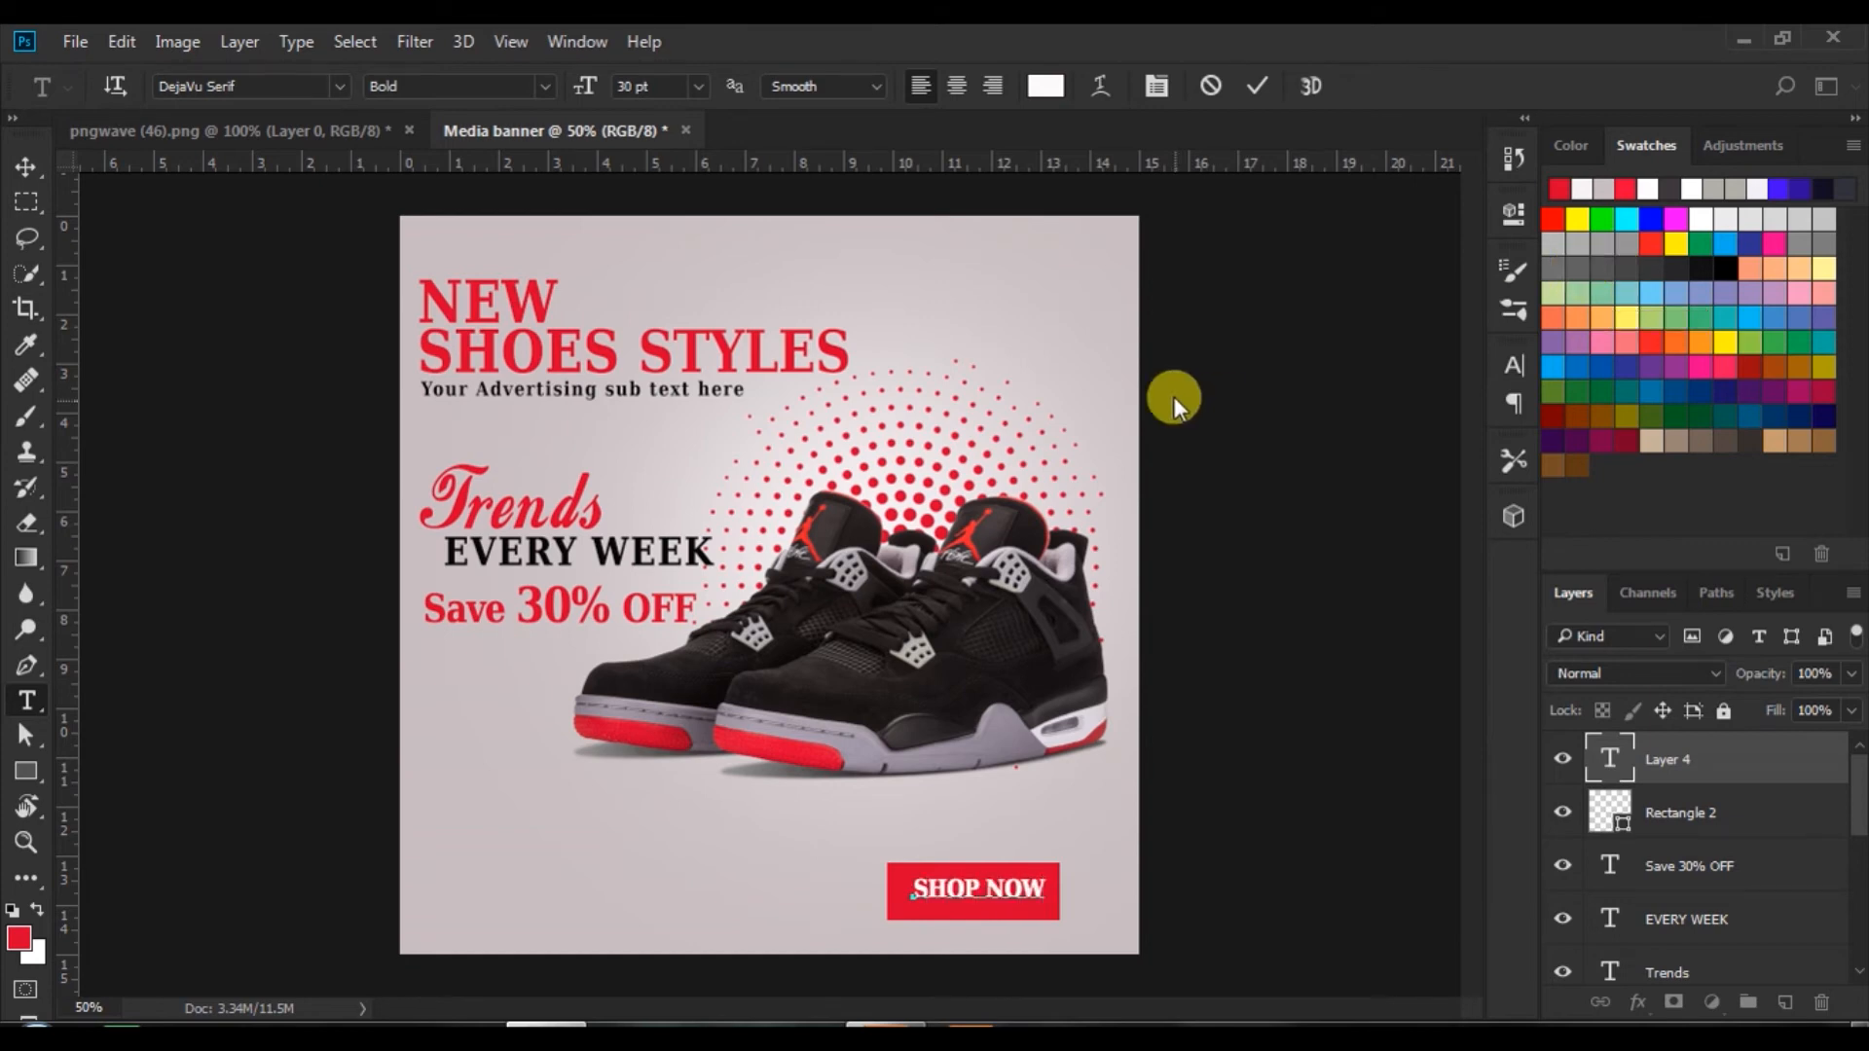
left_click(1246, 97)
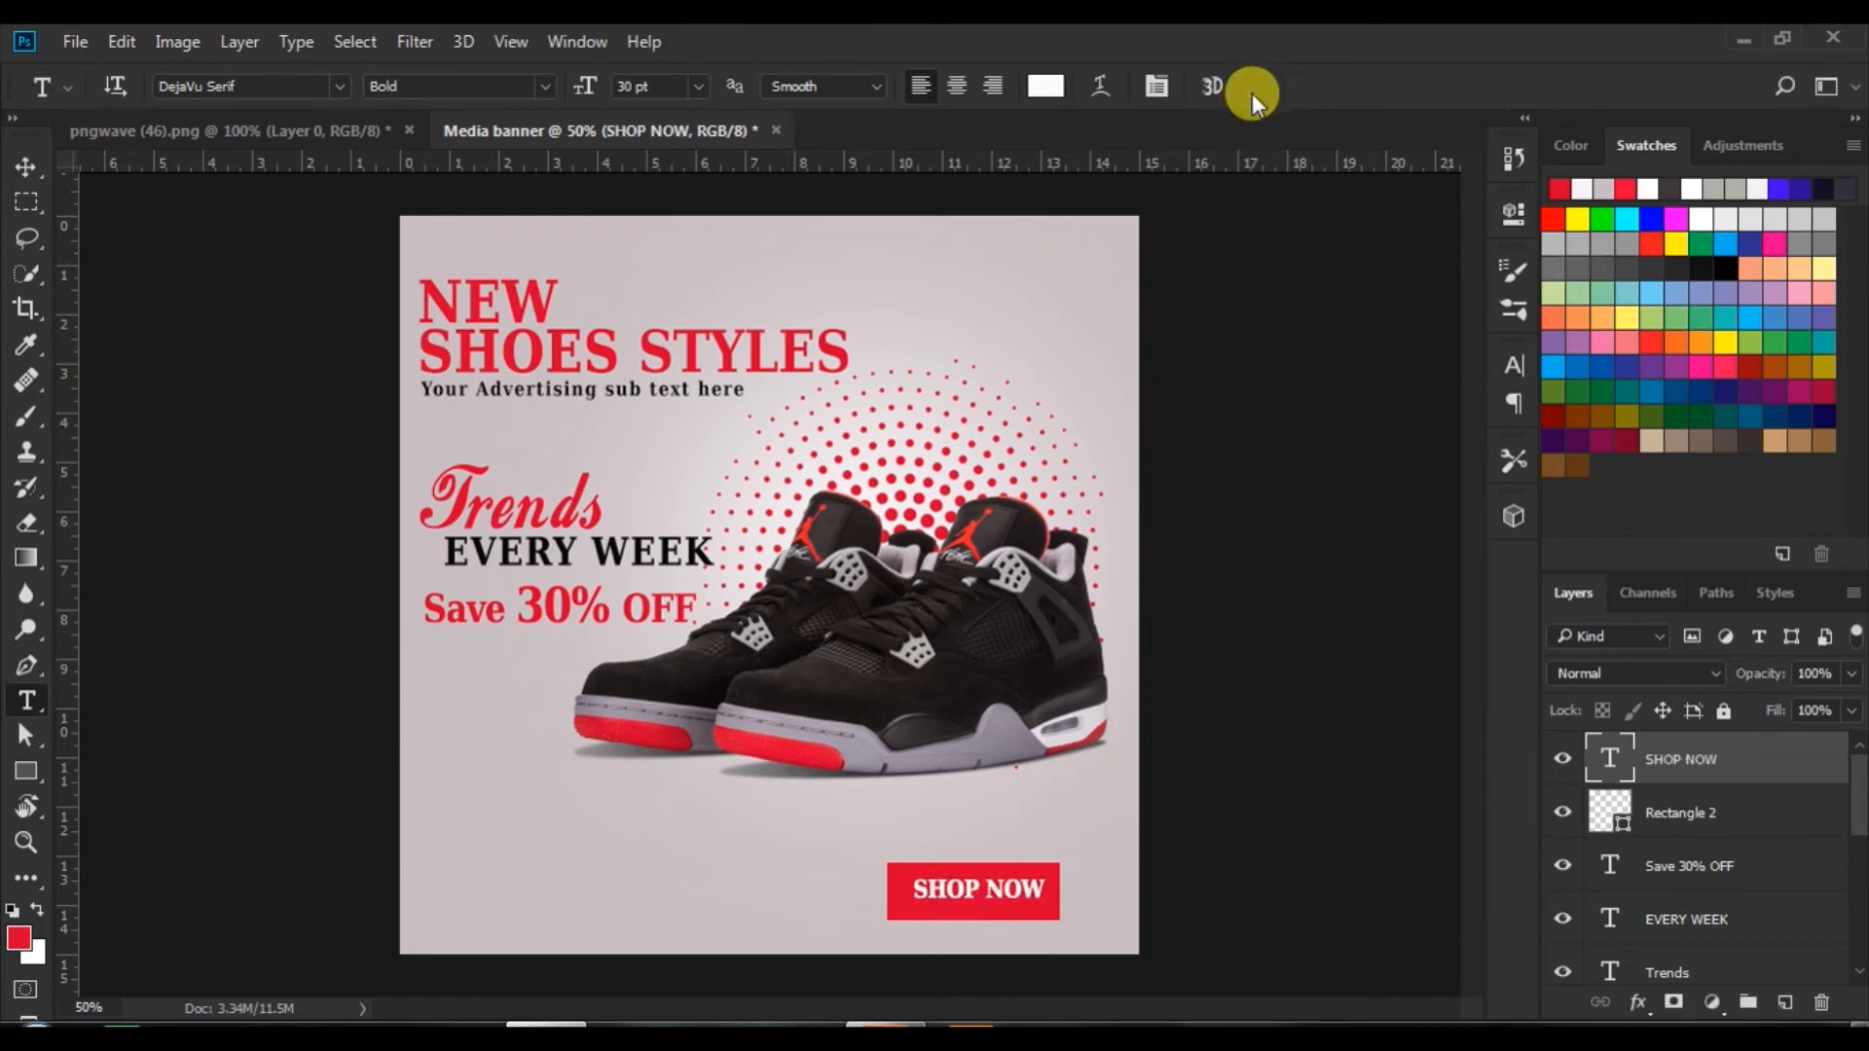
- Centre "SHOP NOW" on the red rectangle and move both together slightly higher on the banner
left_click(24, 170)
left_click(1616, 813, "shift")
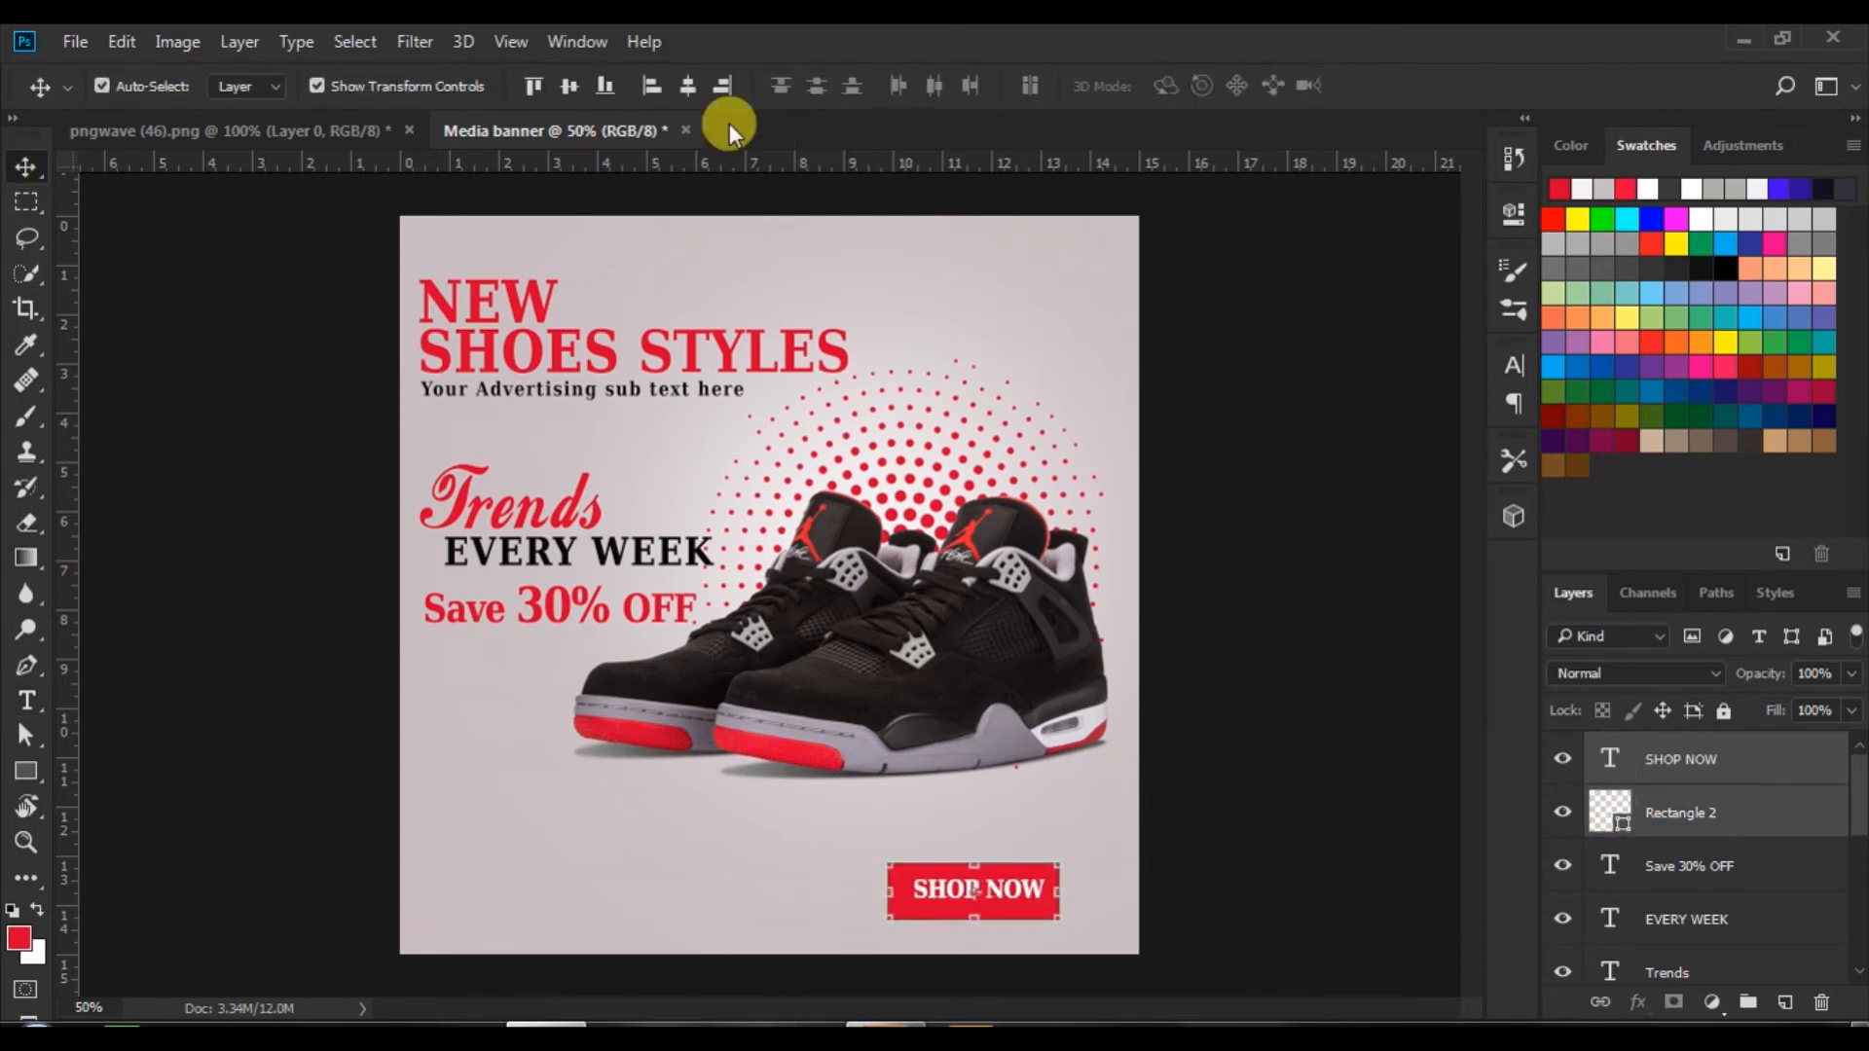
left_click(687, 86)
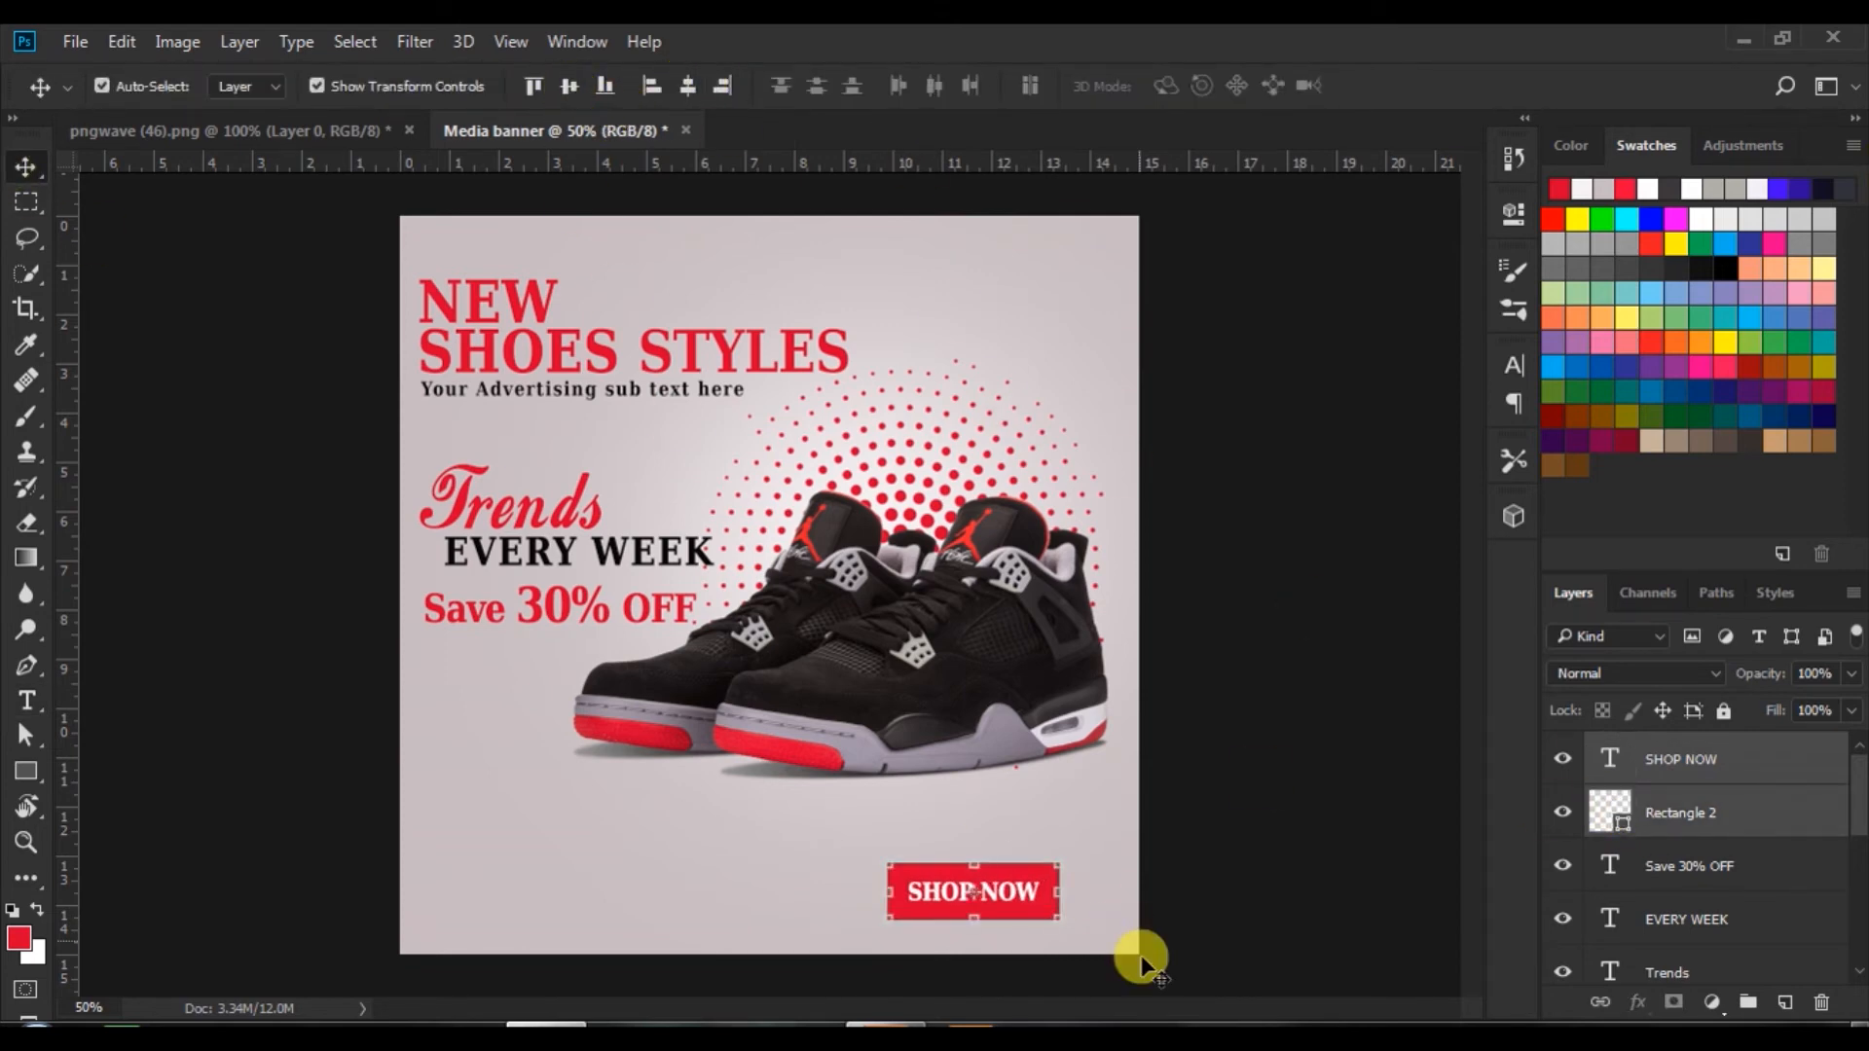
left_click_drag(1014, 915, 1024, 872)
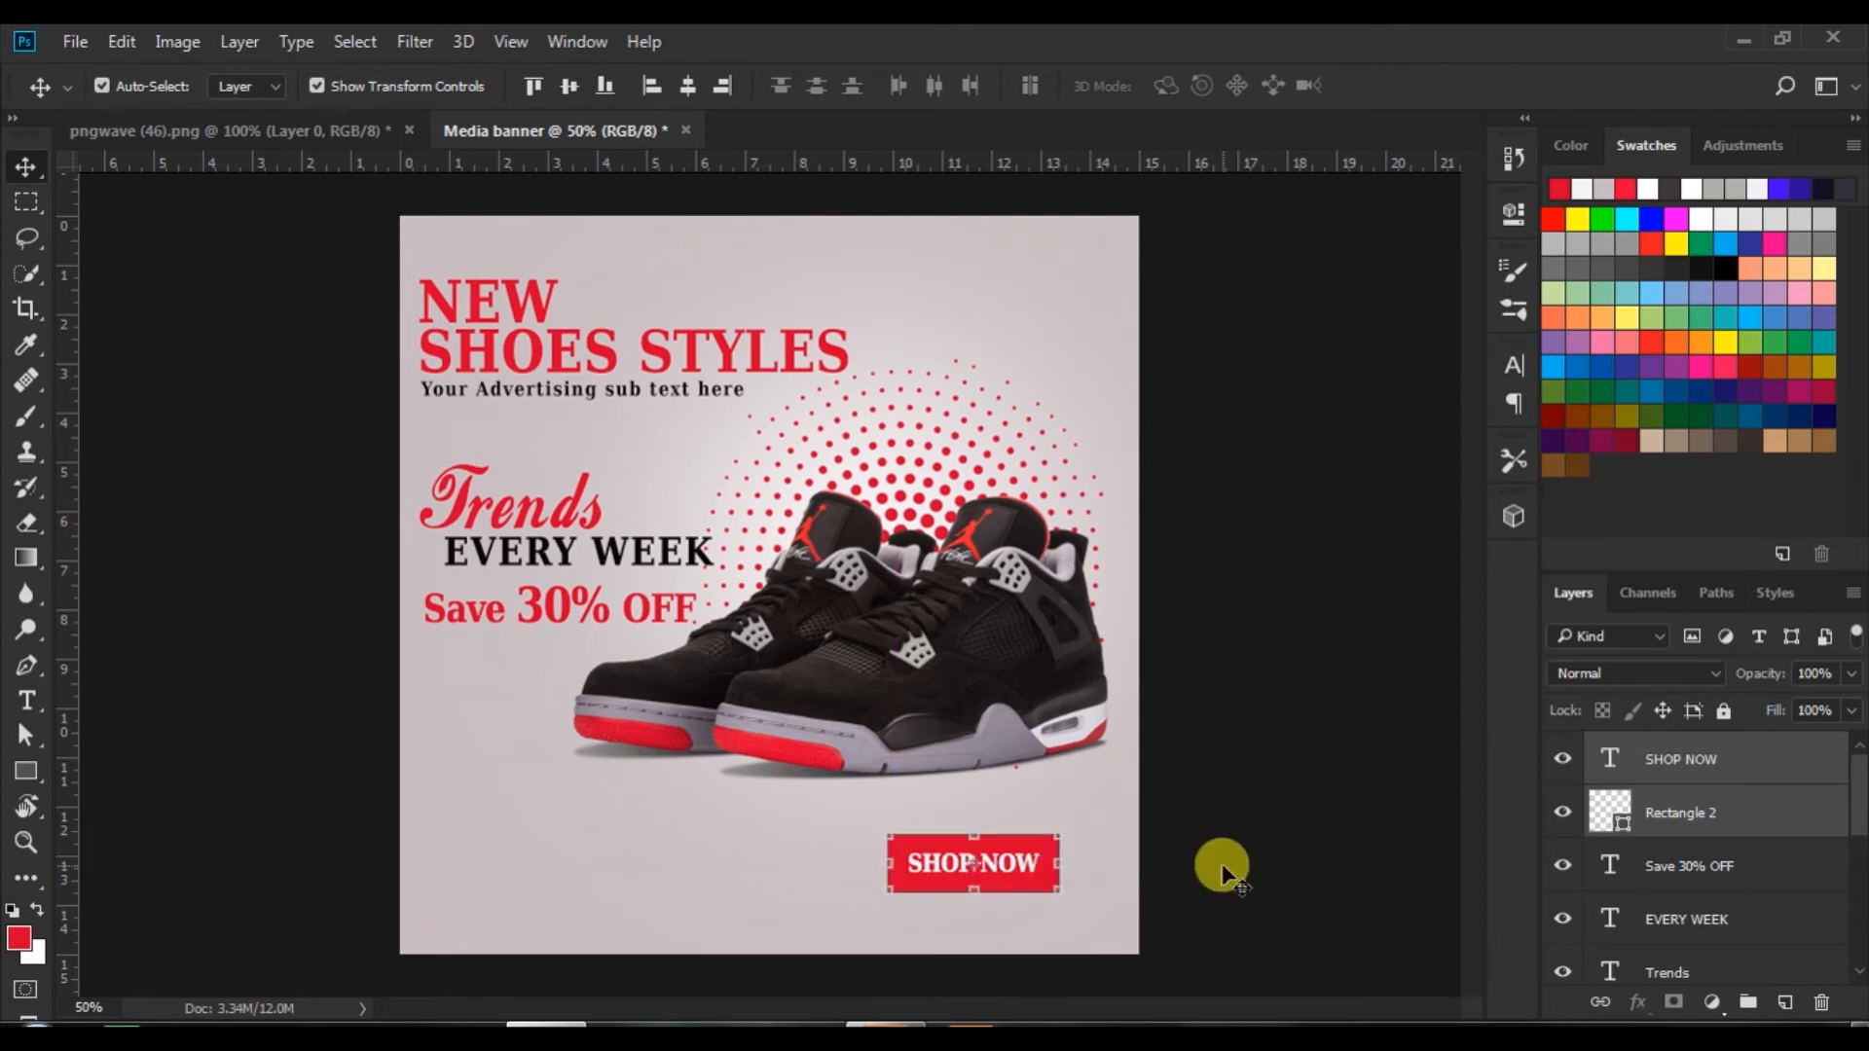
left_click(1219, 864)
left_click(26, 701)
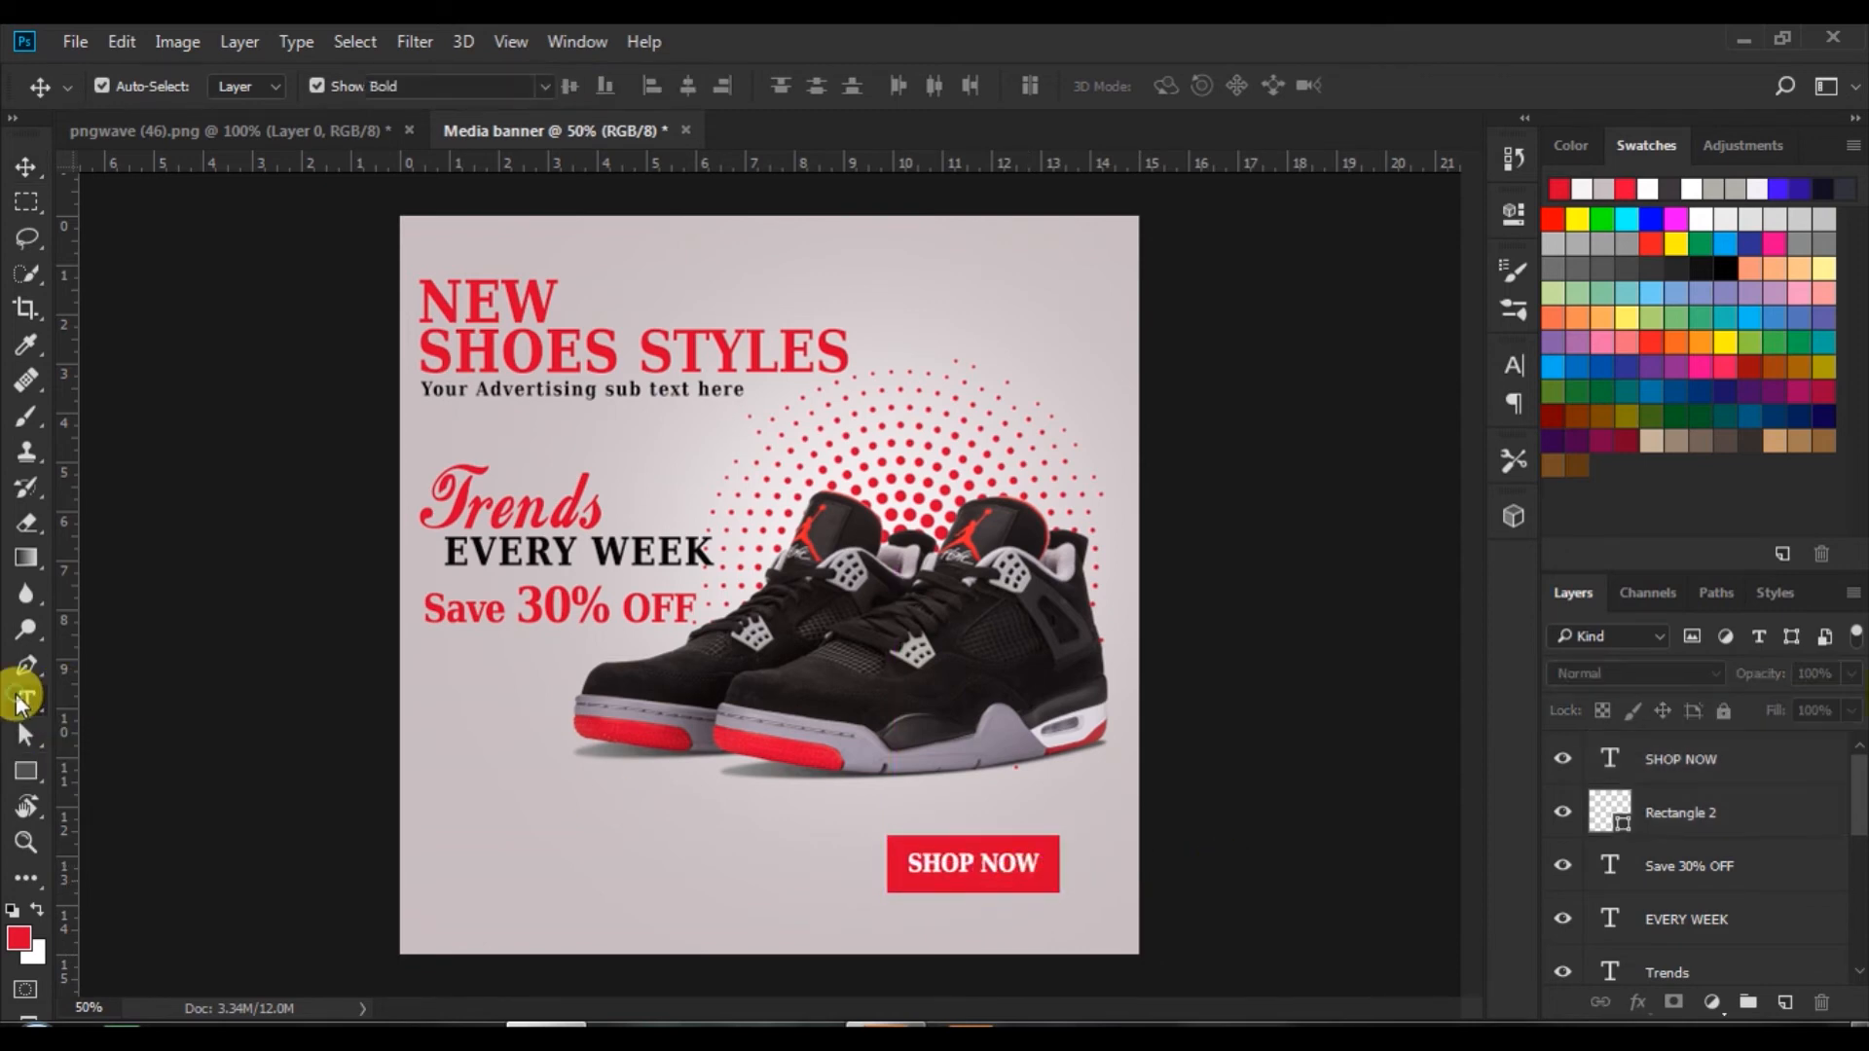
left_click(843, 922)
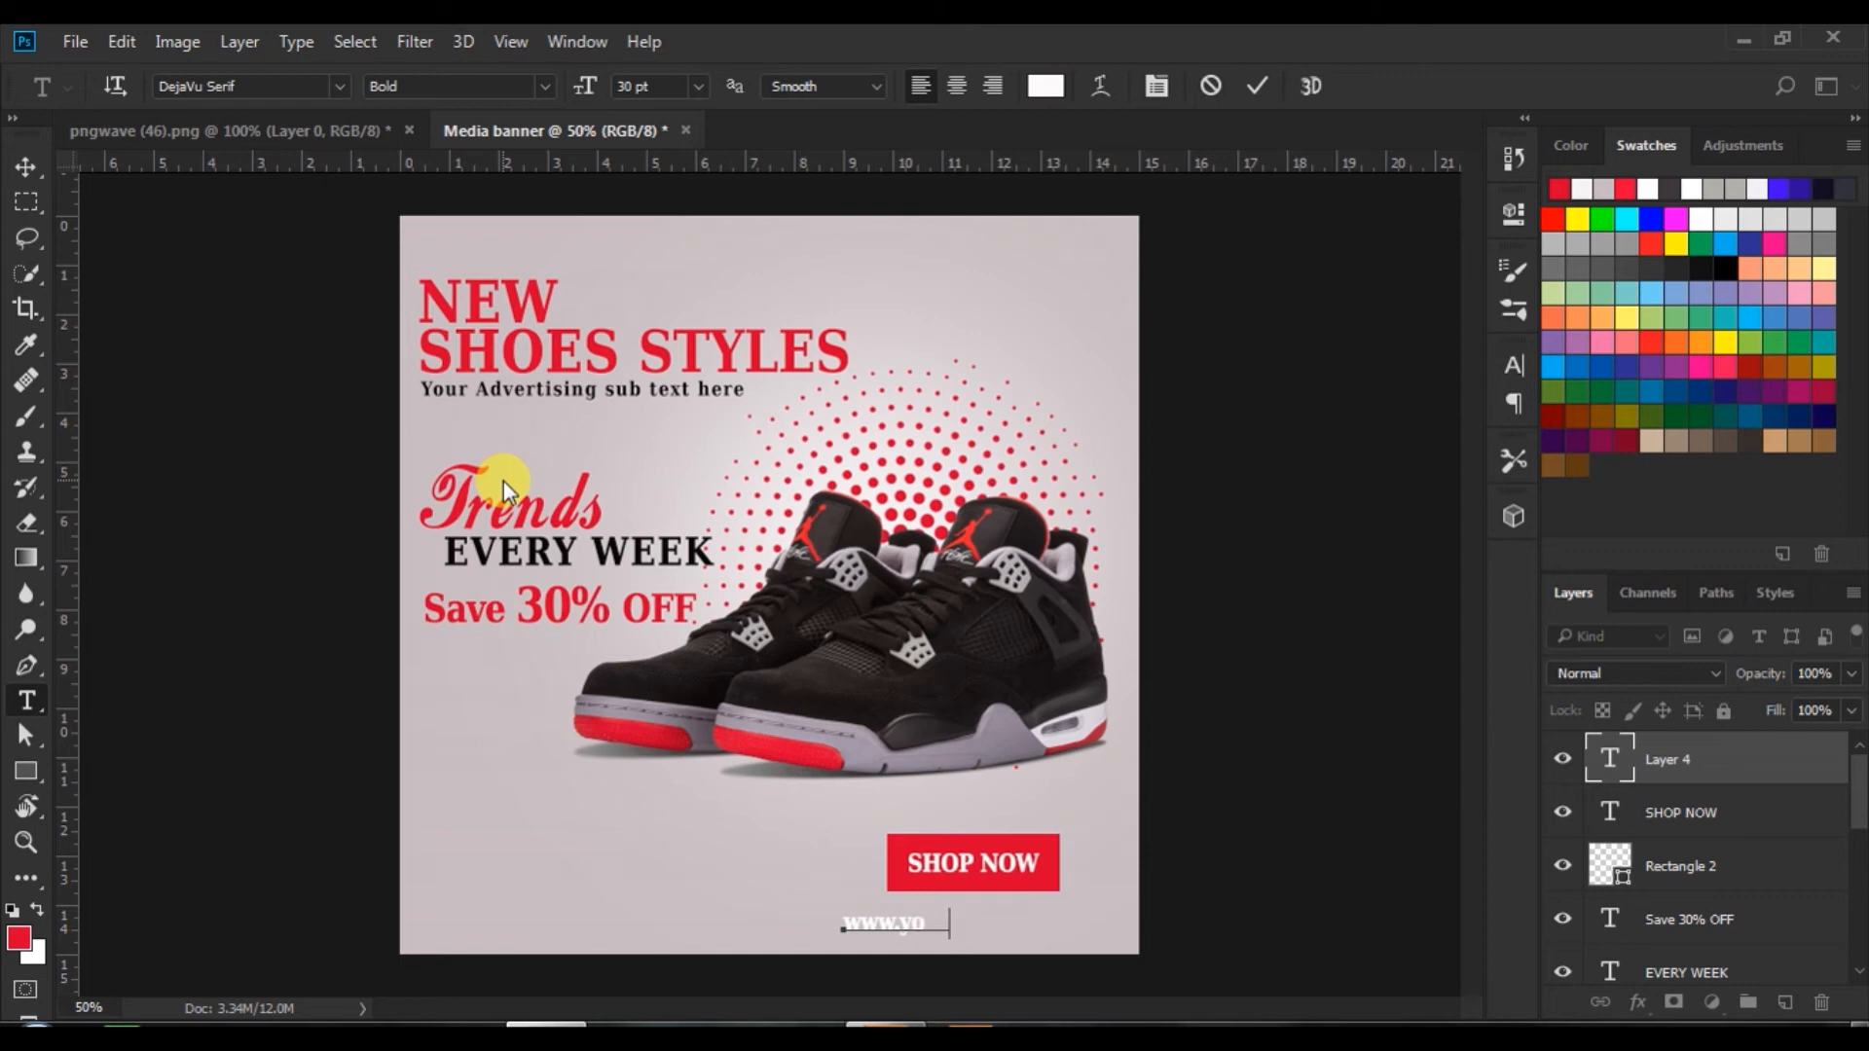
type("www.yourwebsite.com")
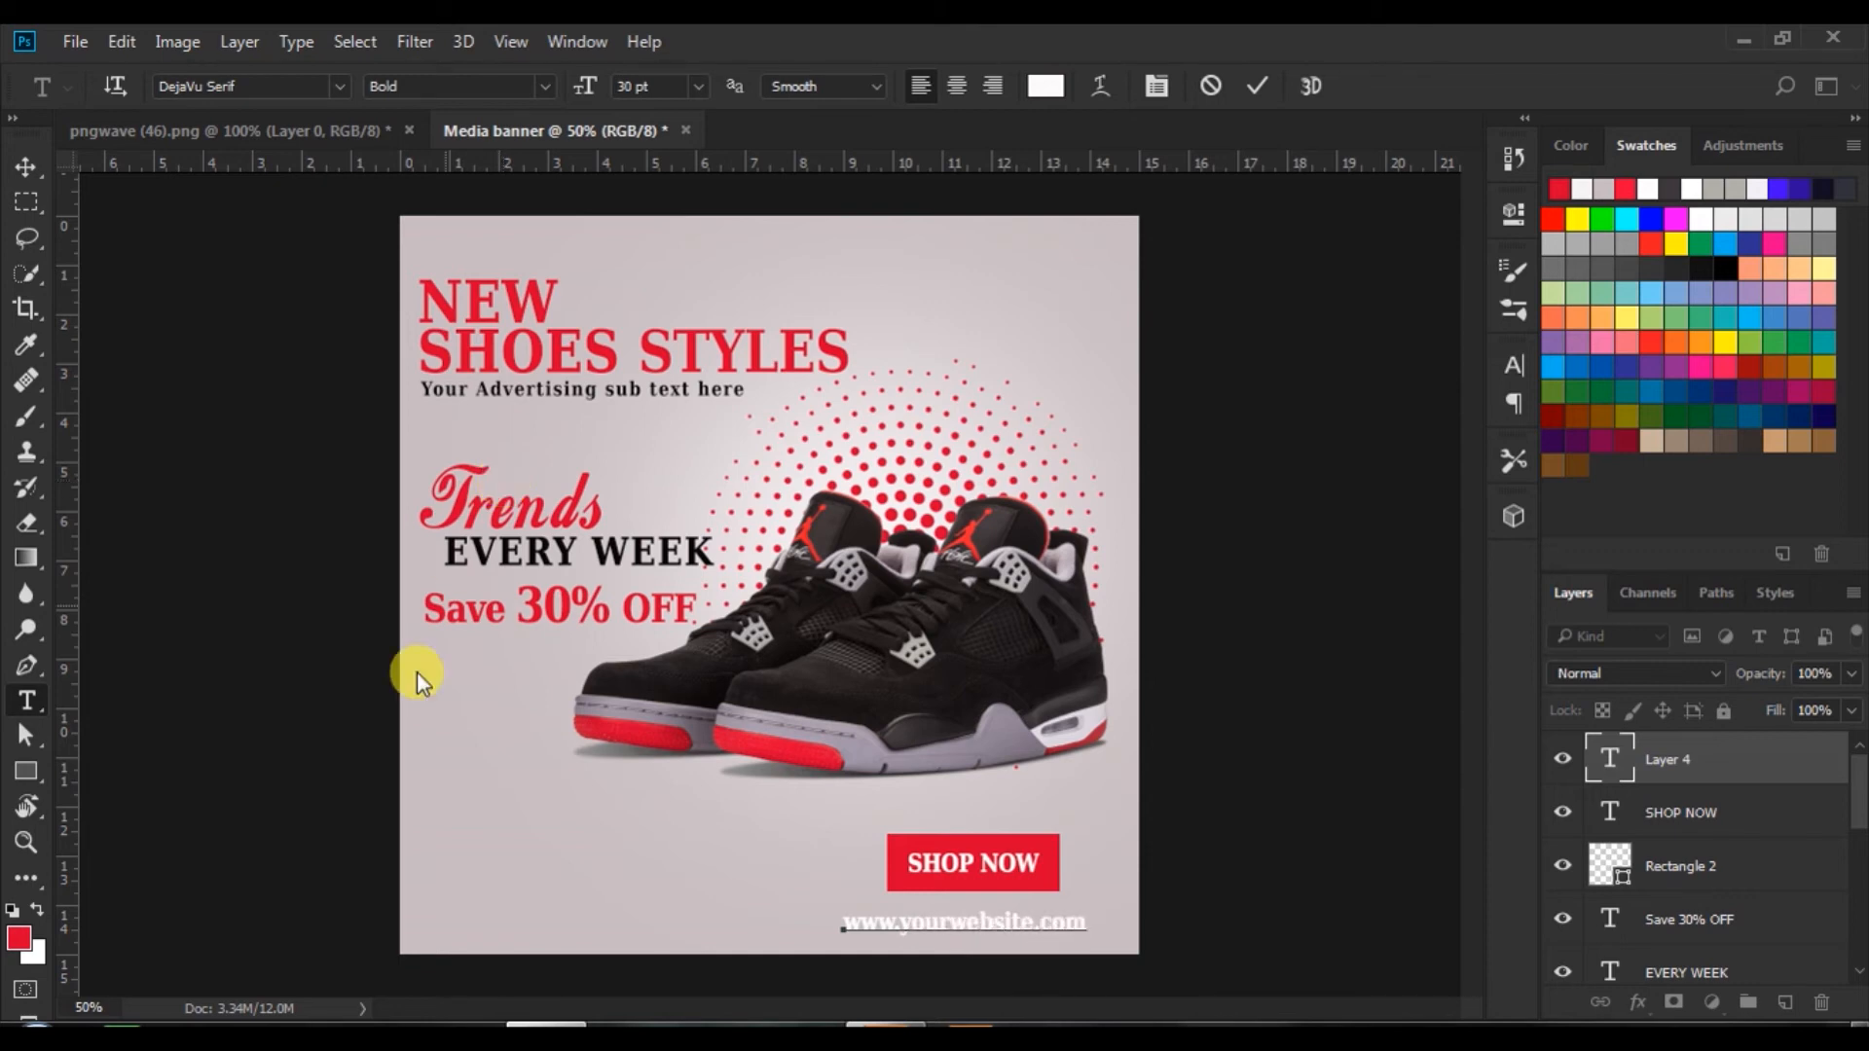
- Recolour the whole website address with the red sampled from the "SHOP NOW" rectangle
left_click_drag(839, 925, 1172, 933)
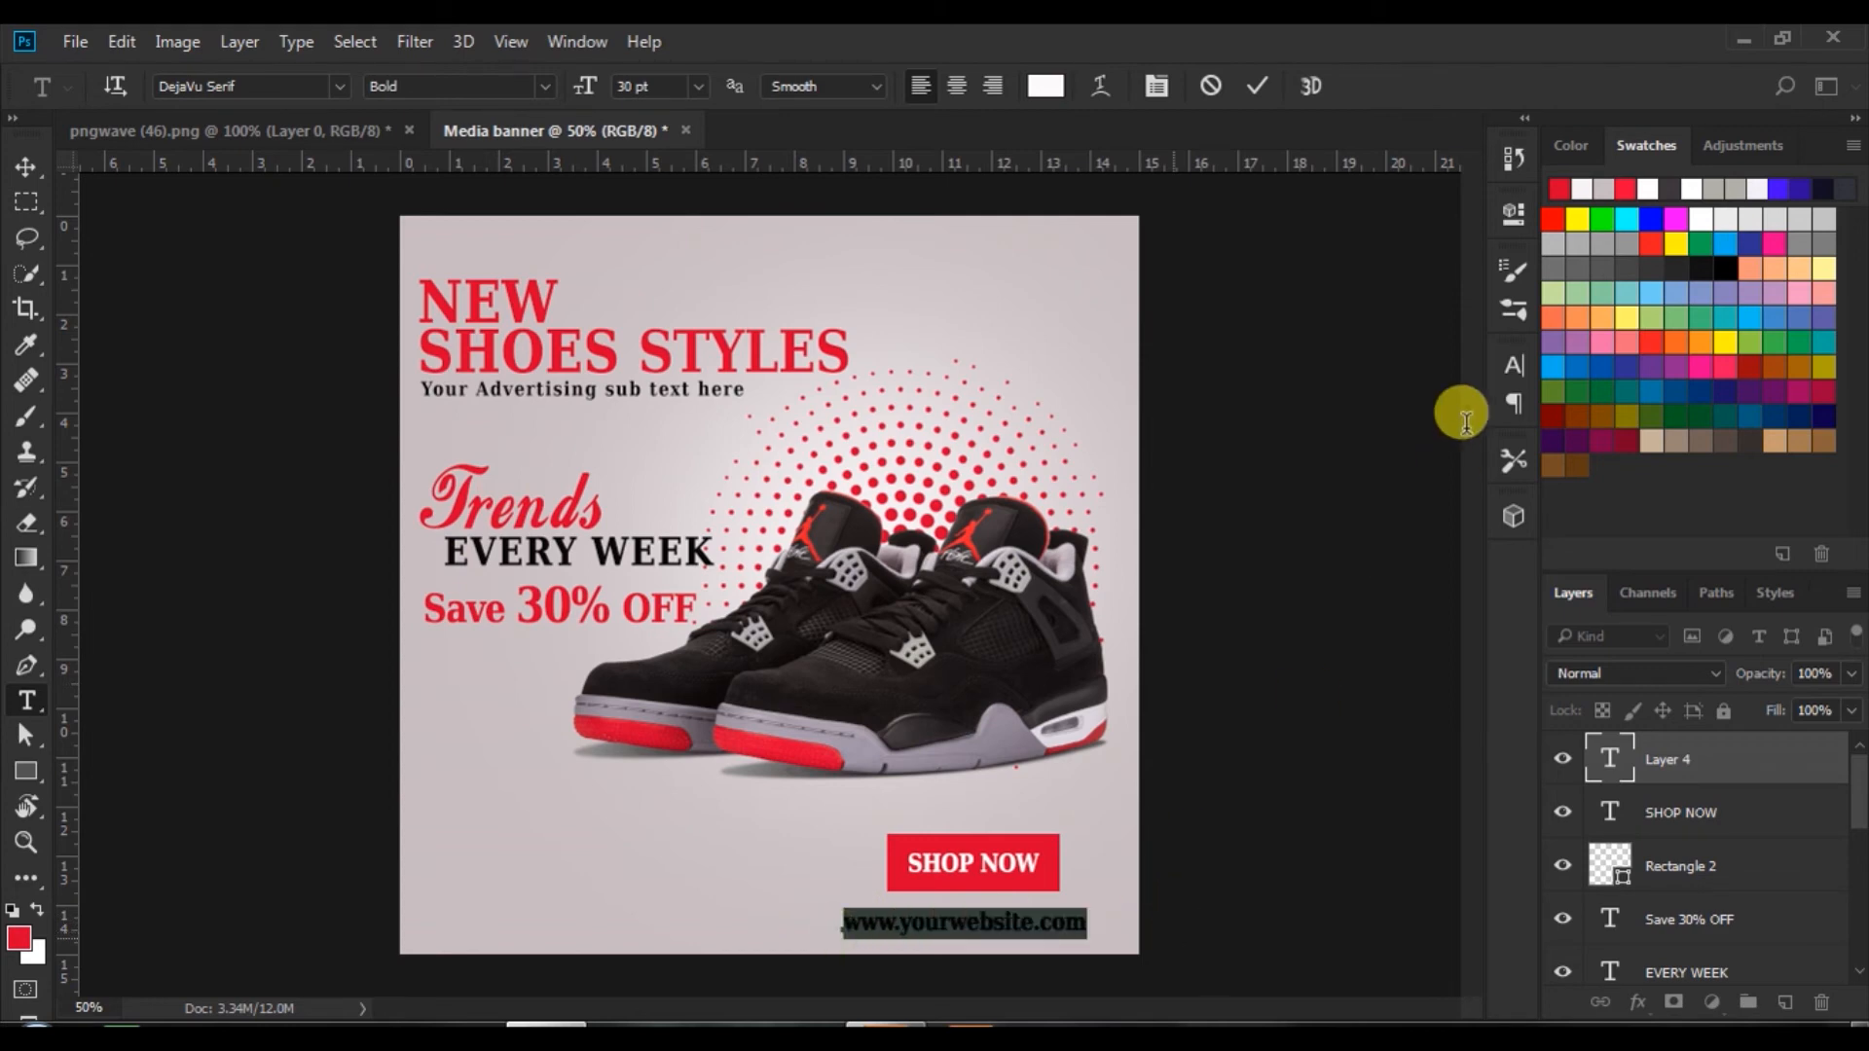
left_click(1513, 363)
left_click(1413, 527)
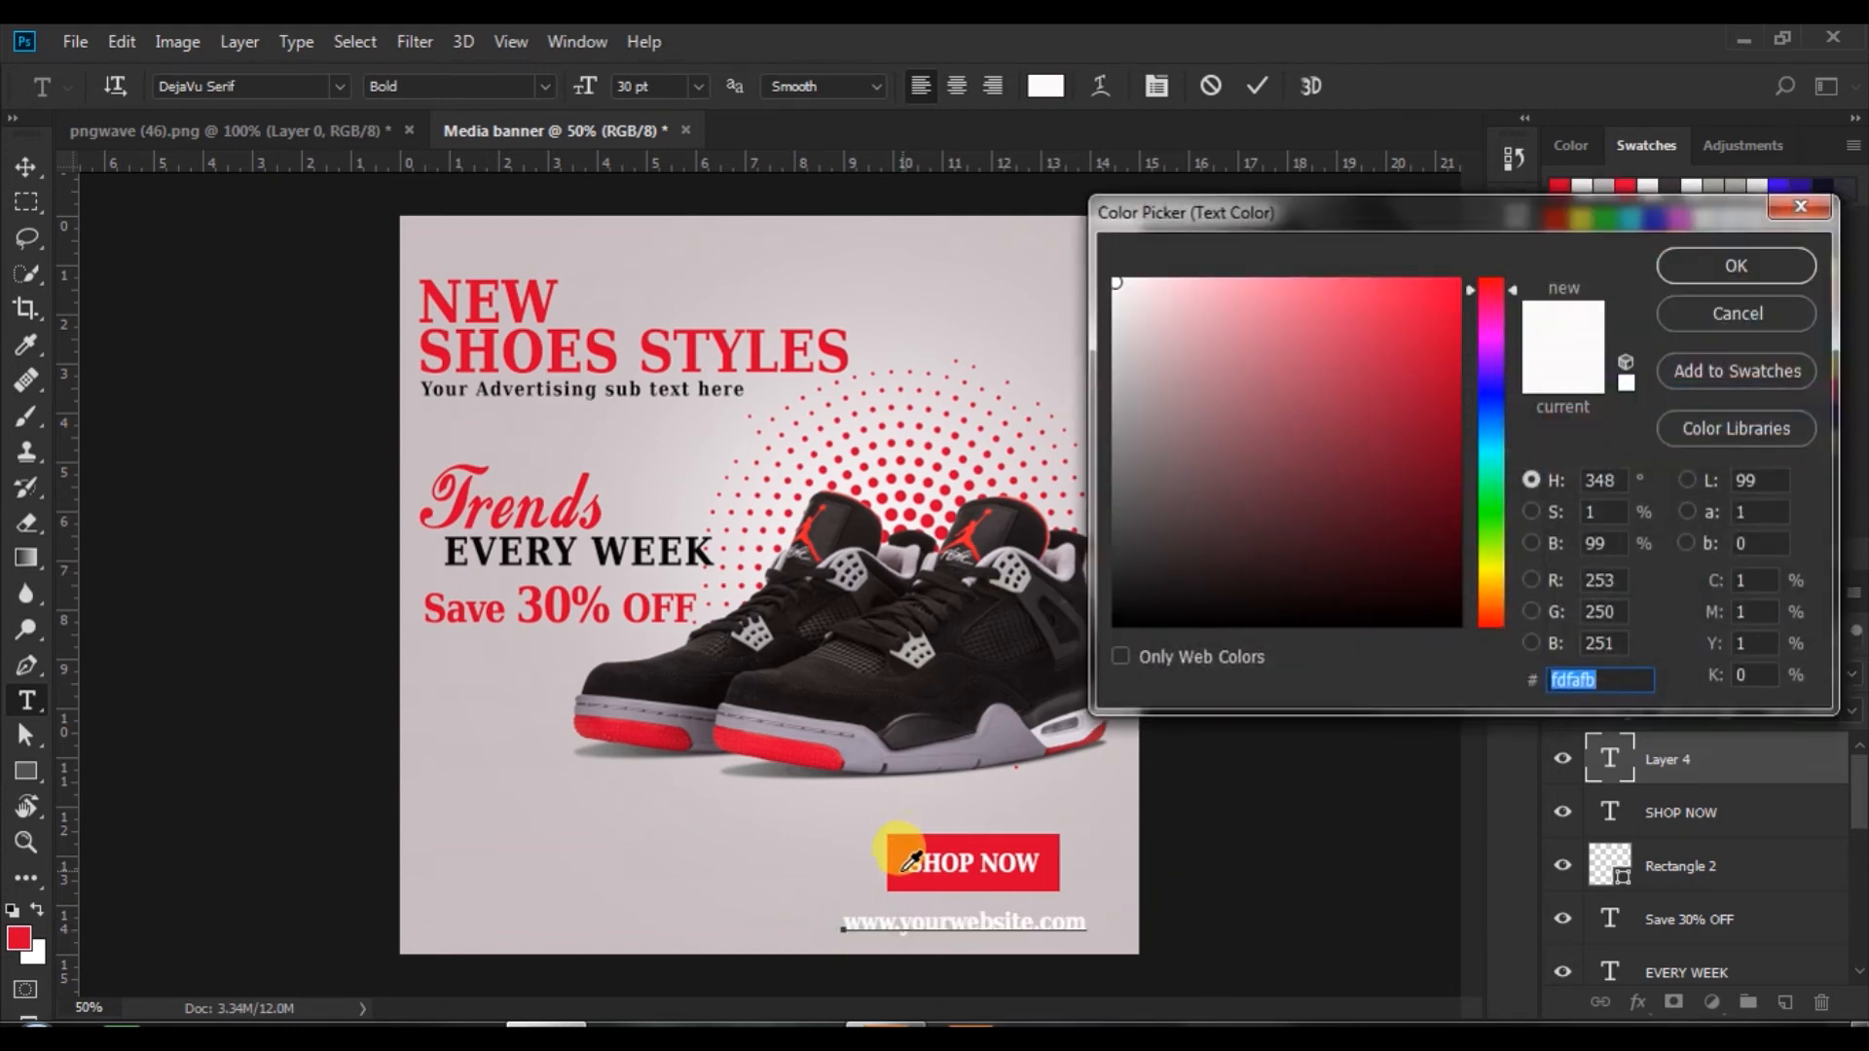
left_click(901, 841)
left_click(1674, 268)
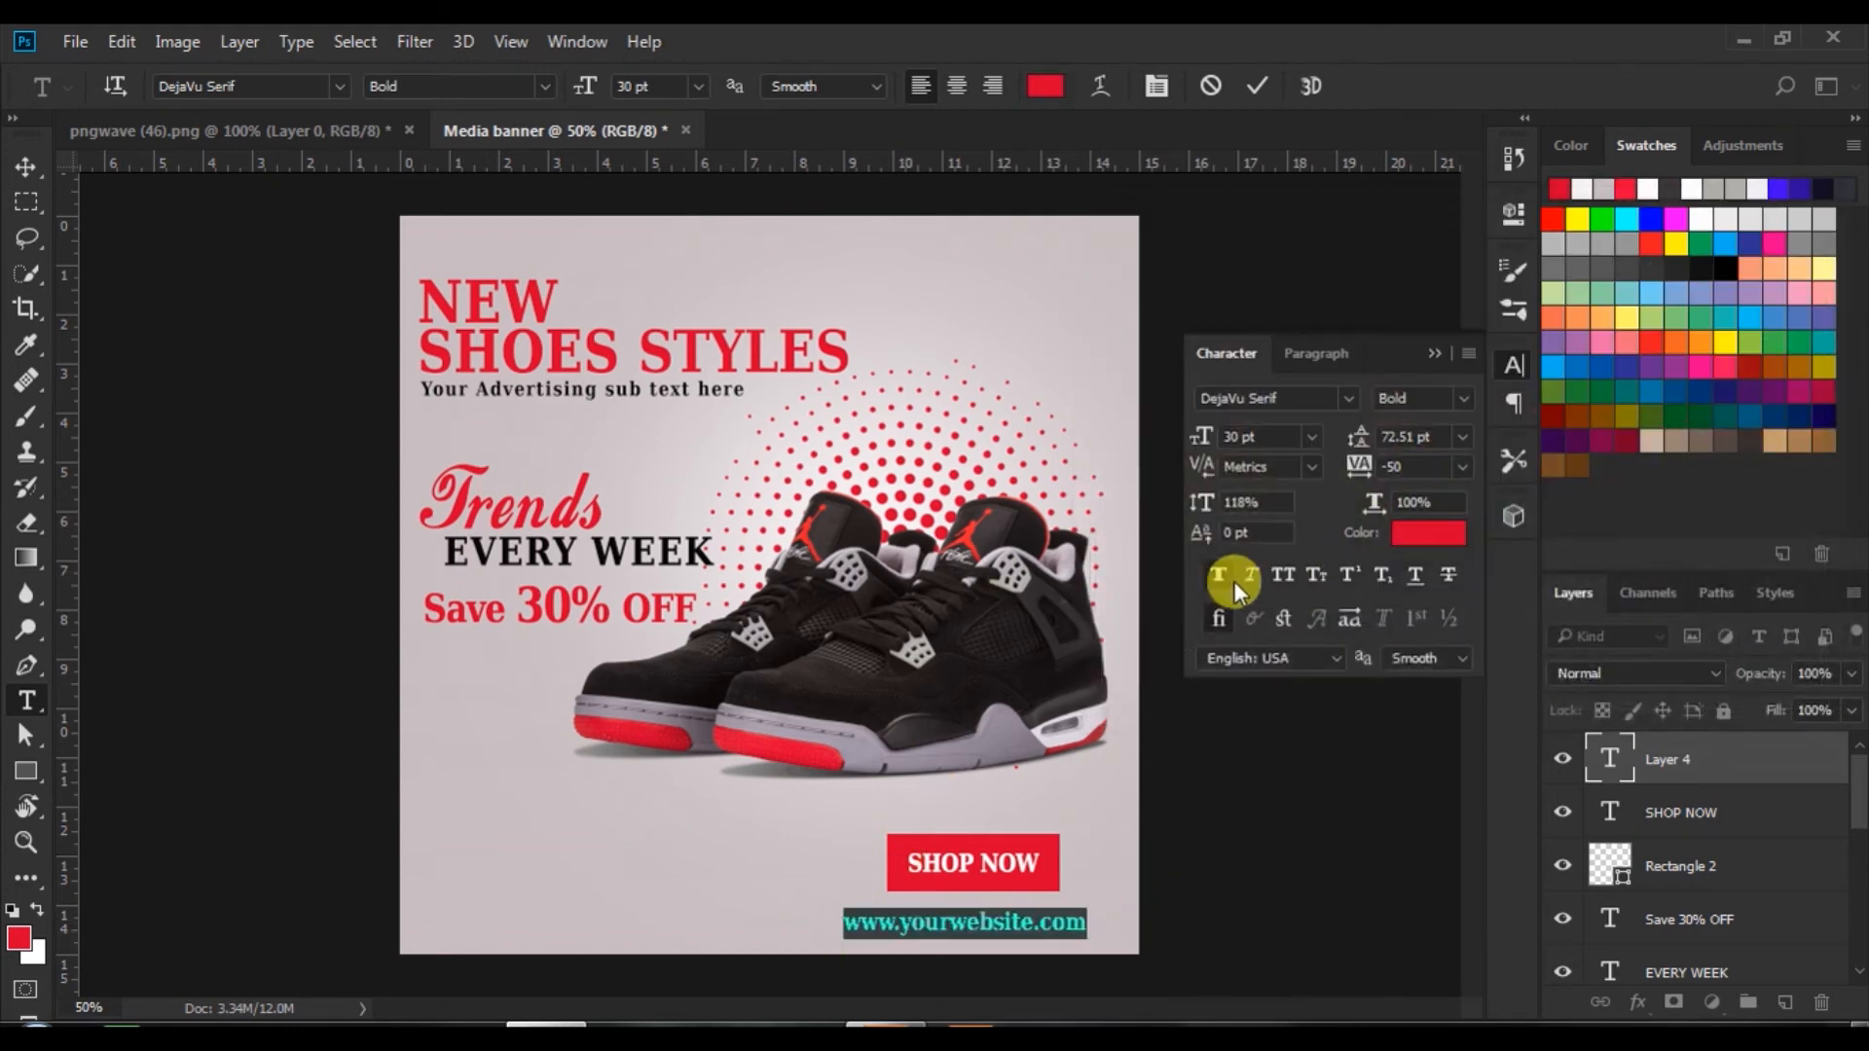
- Set the website address to 26 pt with a tracking of 150
left_click_drag(1361, 472, 1368, 472)
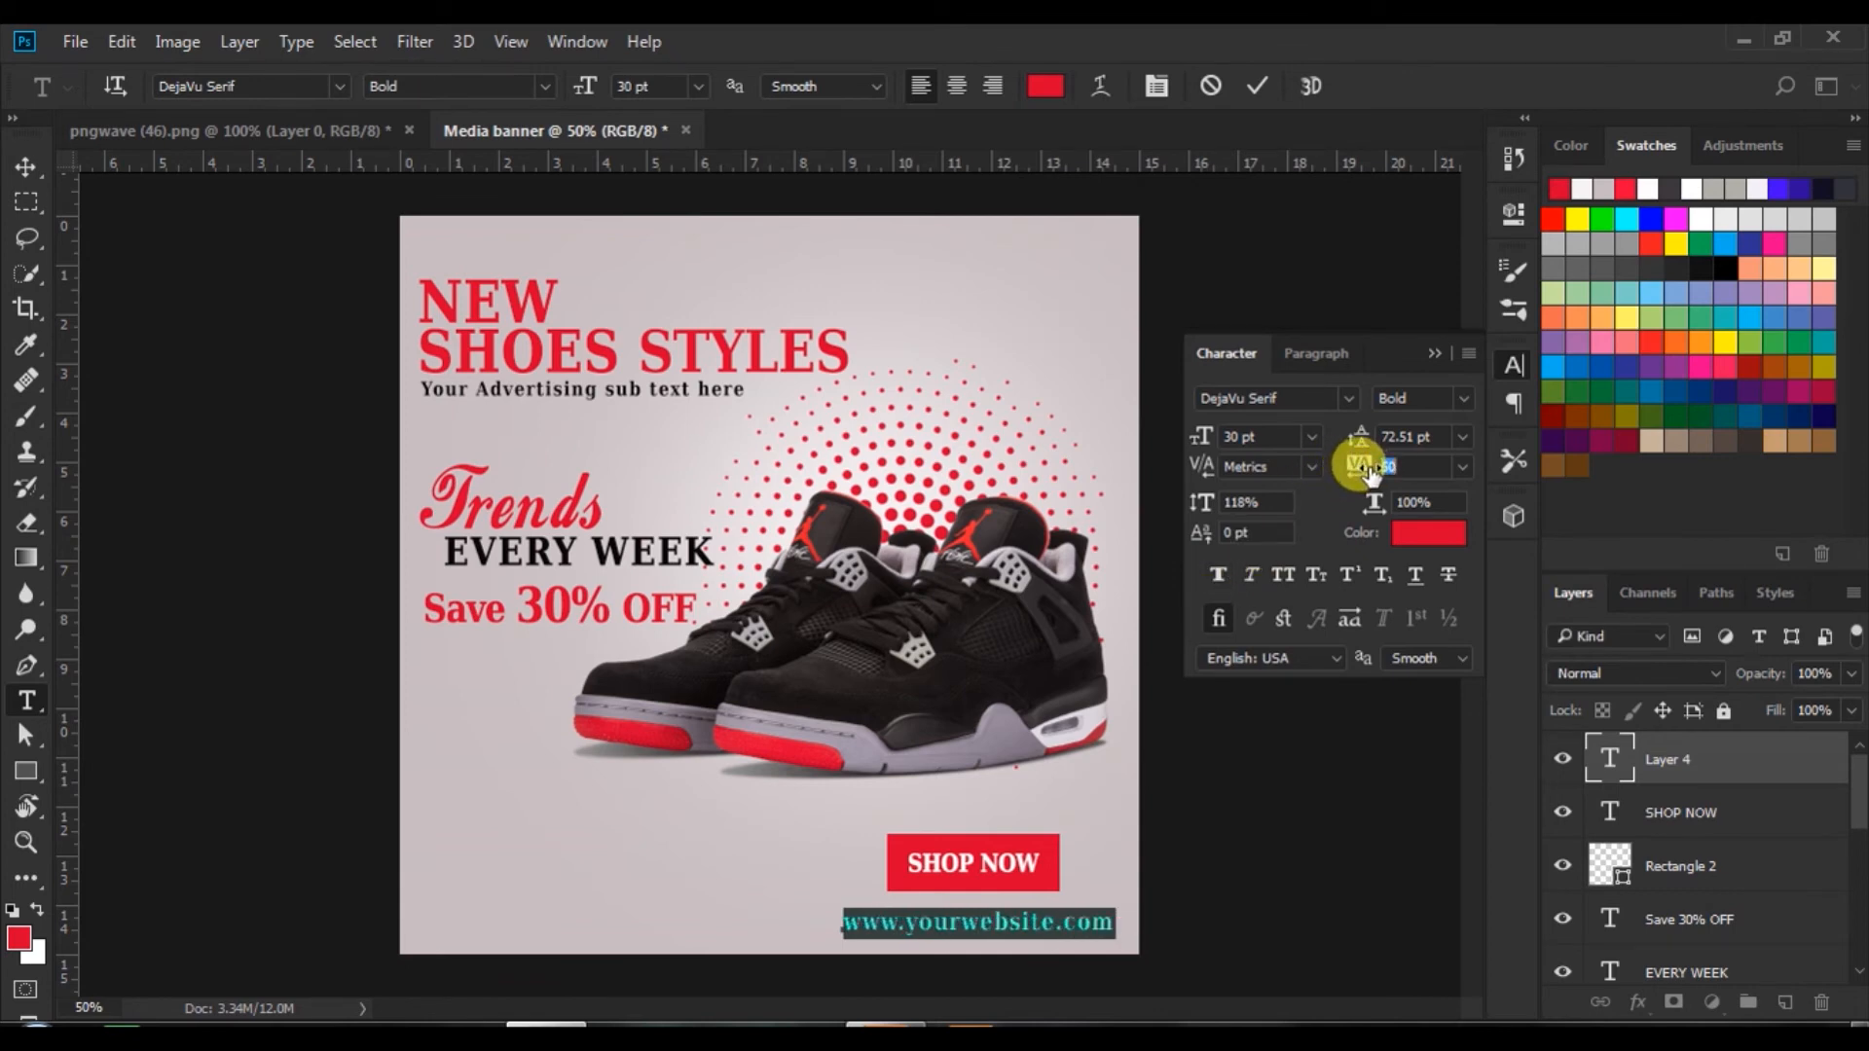
left_click(1236, 435)
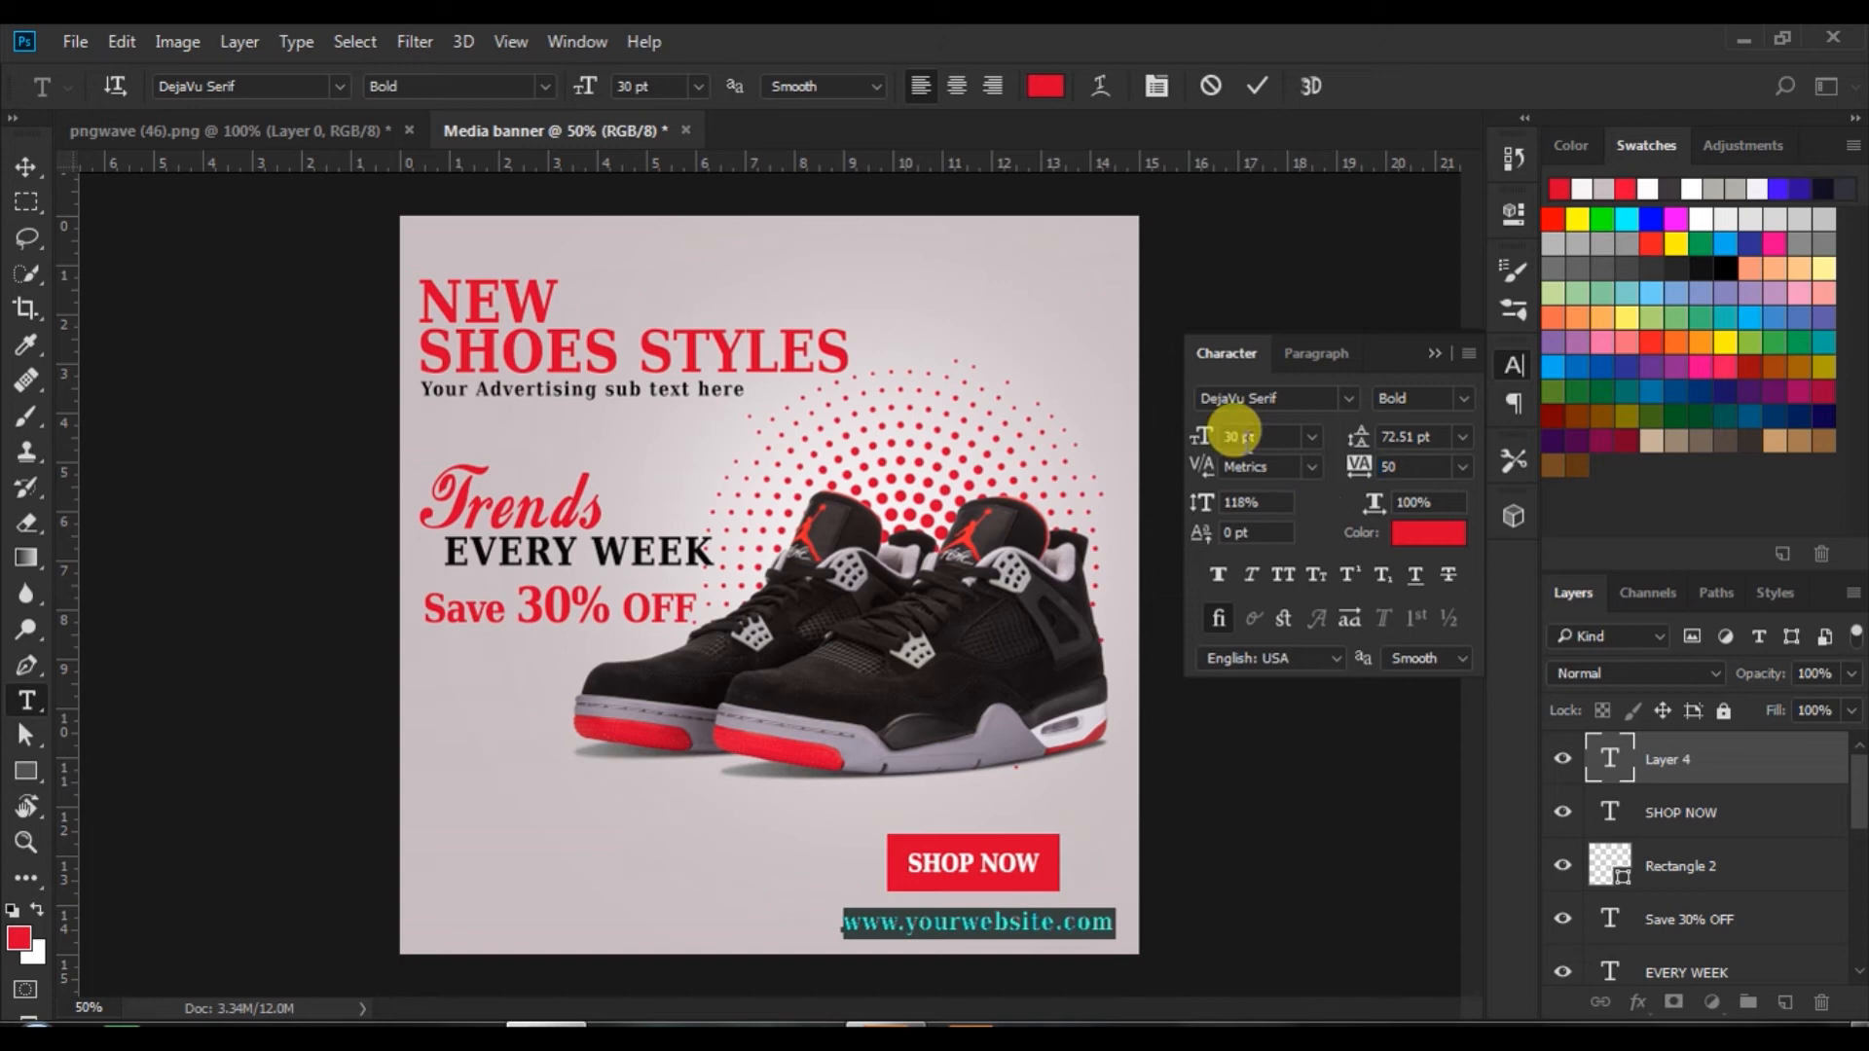
type("26")
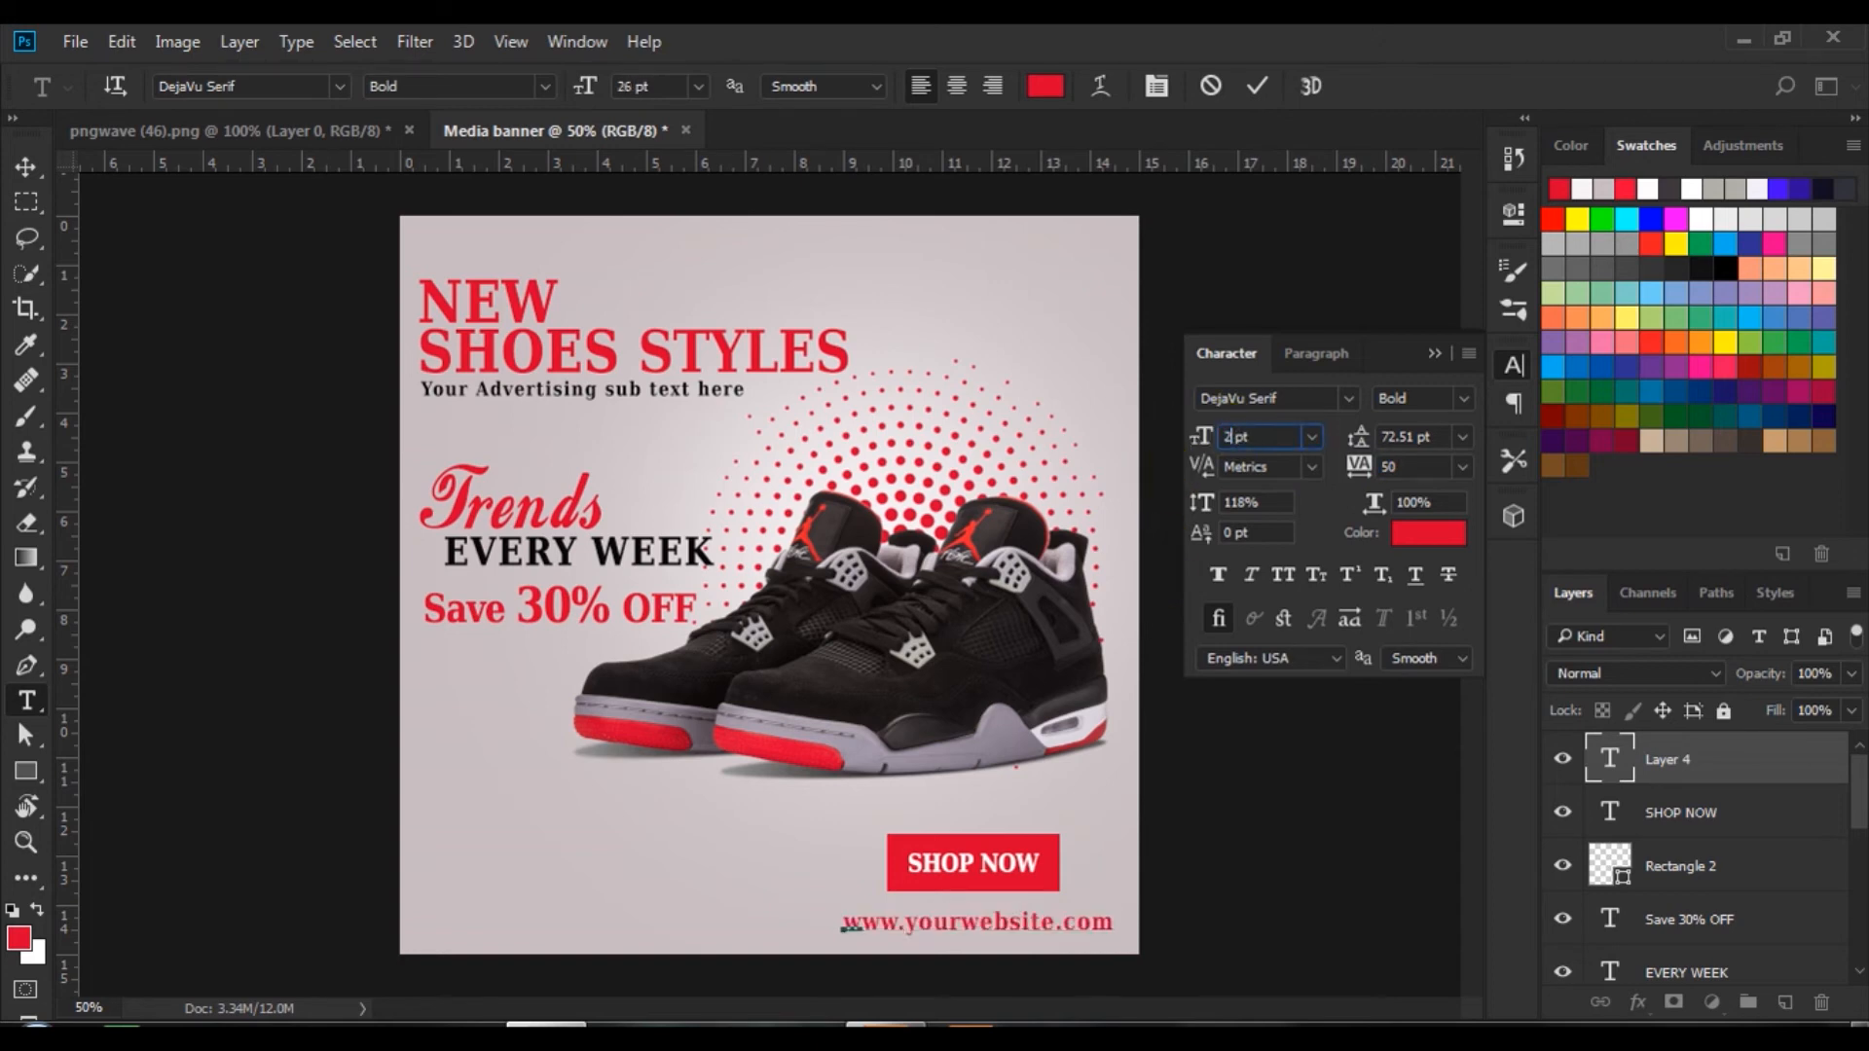
left_click_drag(1352, 477, 1386, 496)
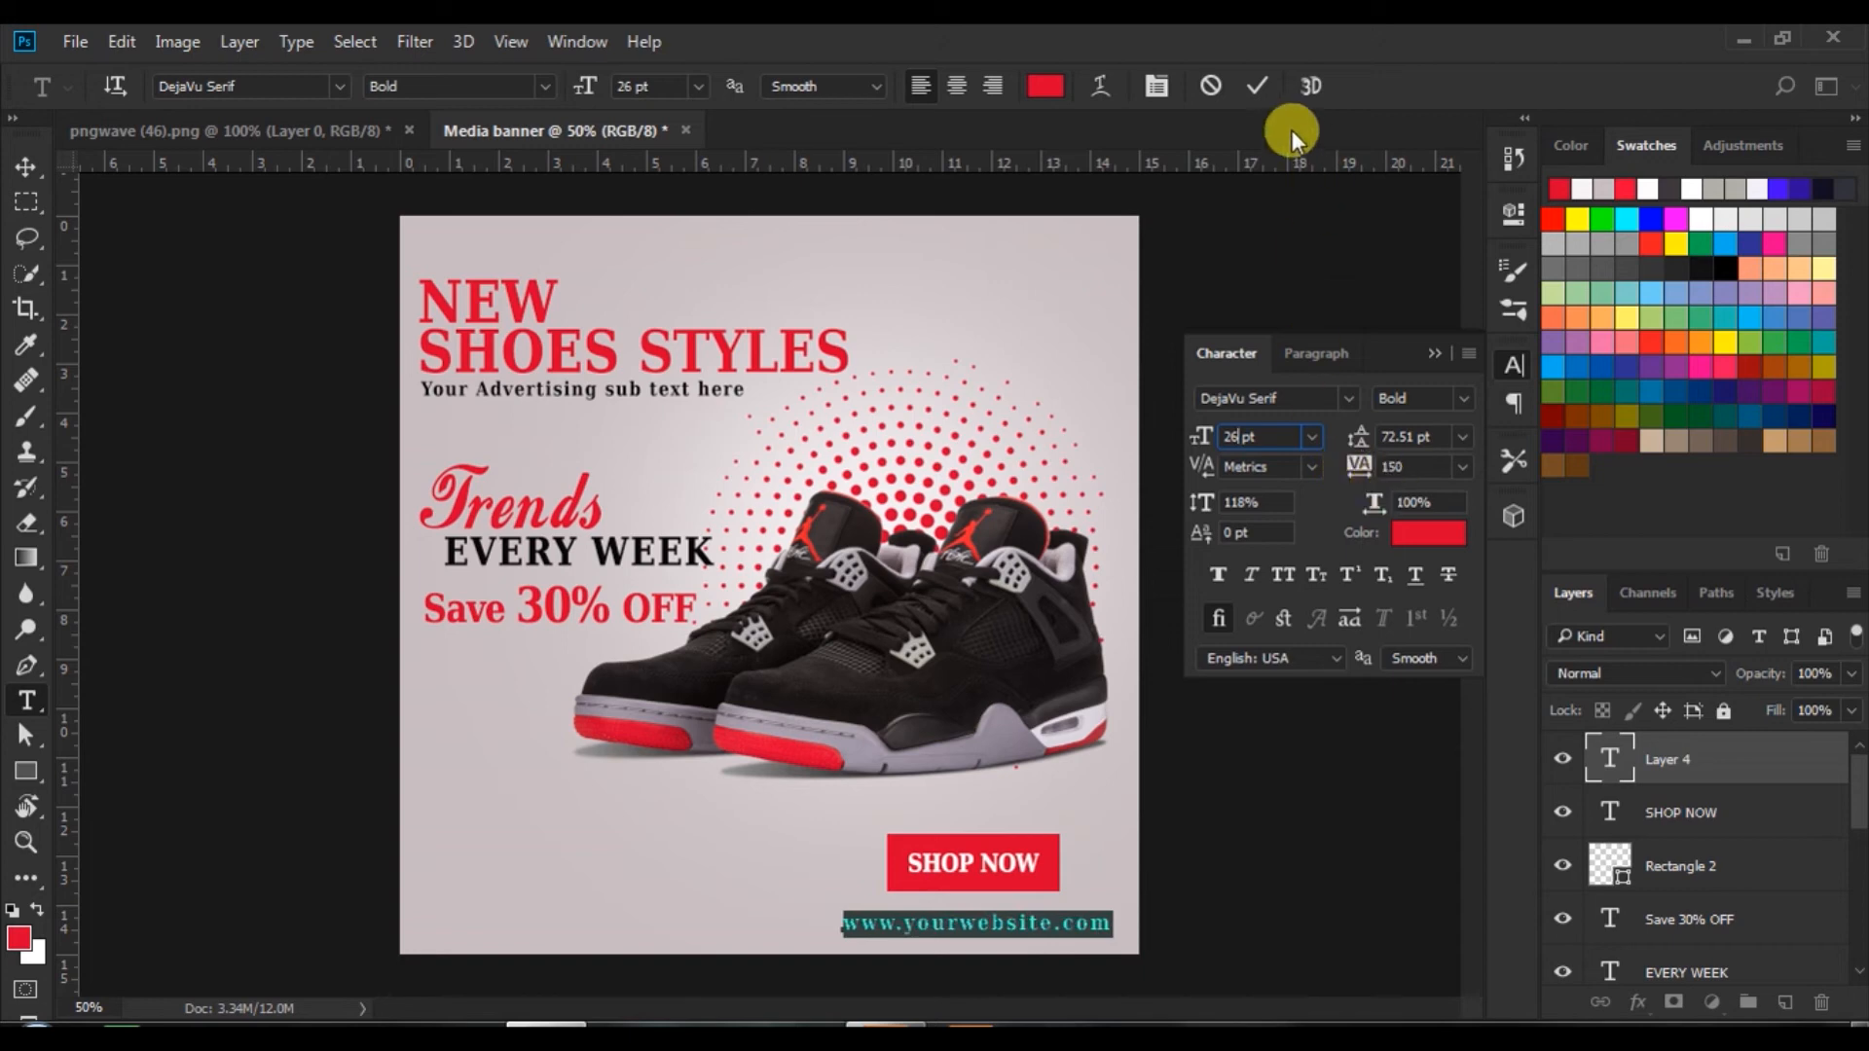
left_click(1256, 86)
- Move the website address up closer to the "SHOP NOW" rectangle and nudge it left until it is centred beneath it
left_click(23, 160)
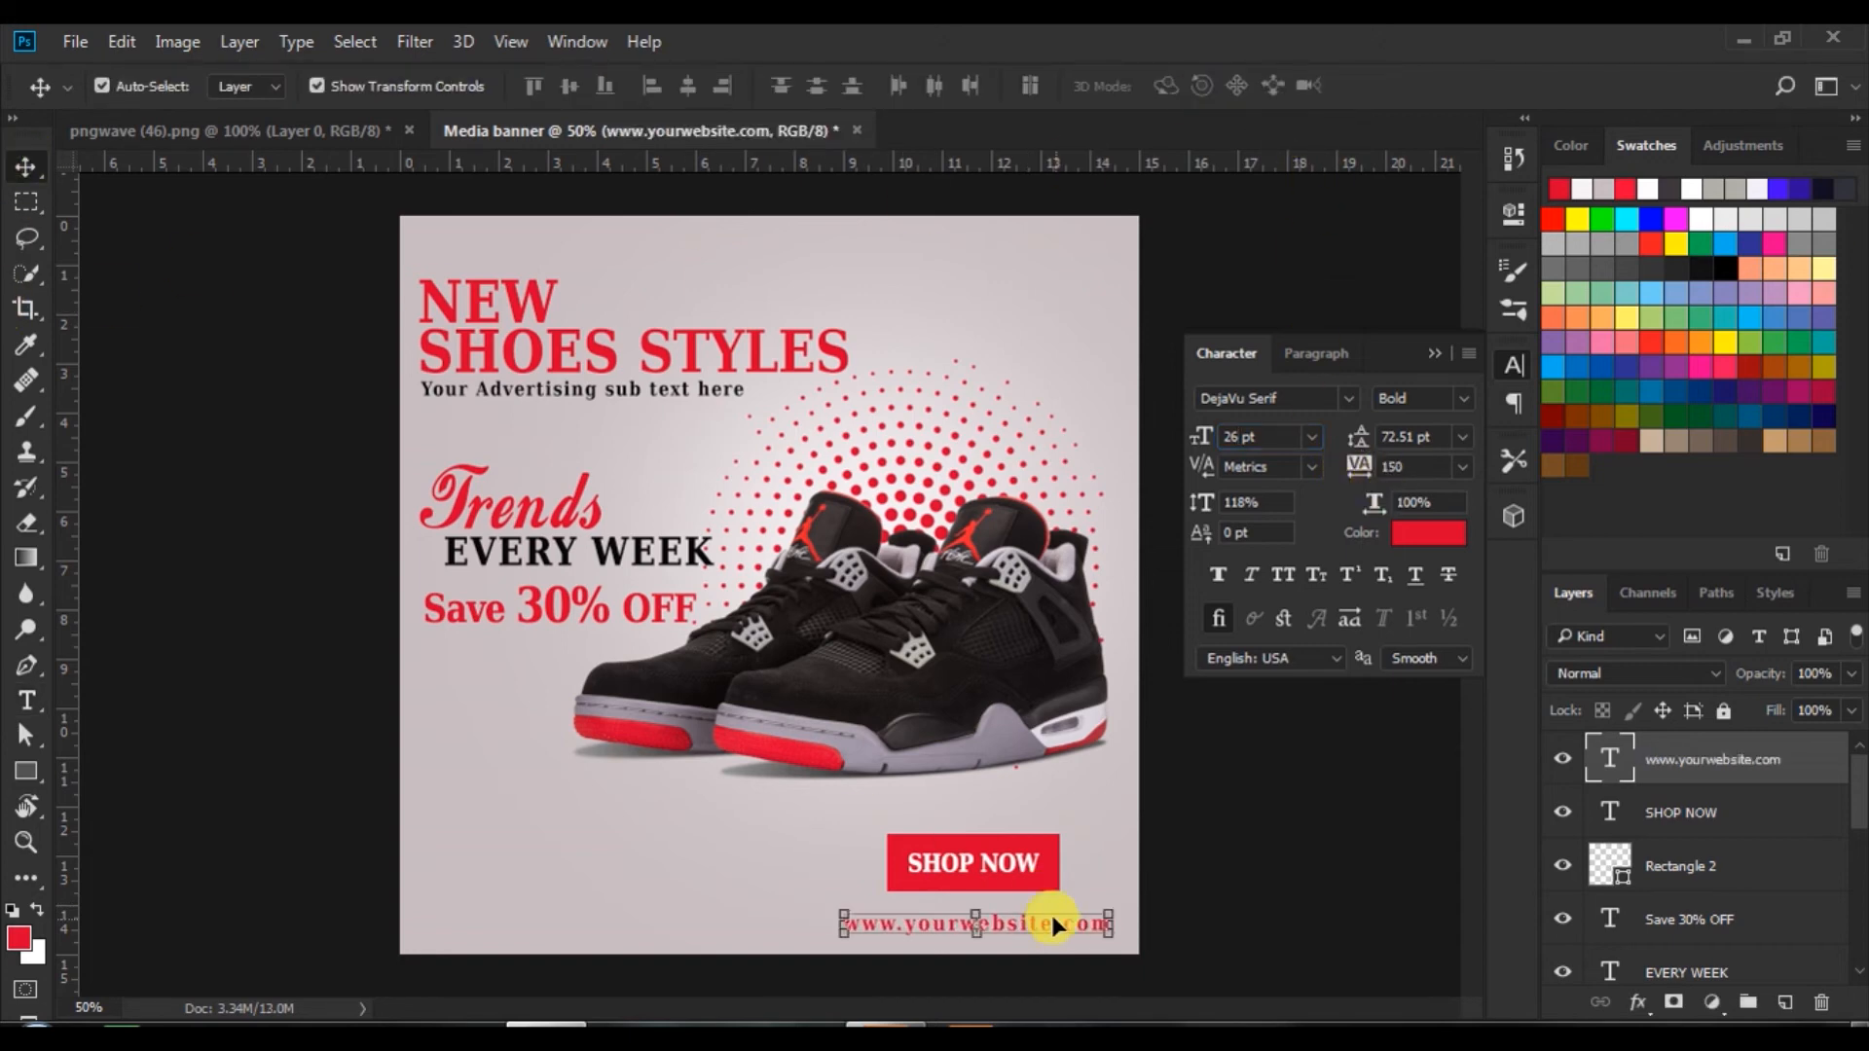
left_click_drag(1034, 924, 1045, 920)
key("Left")
key("Left")
key("Left")
key("Left")
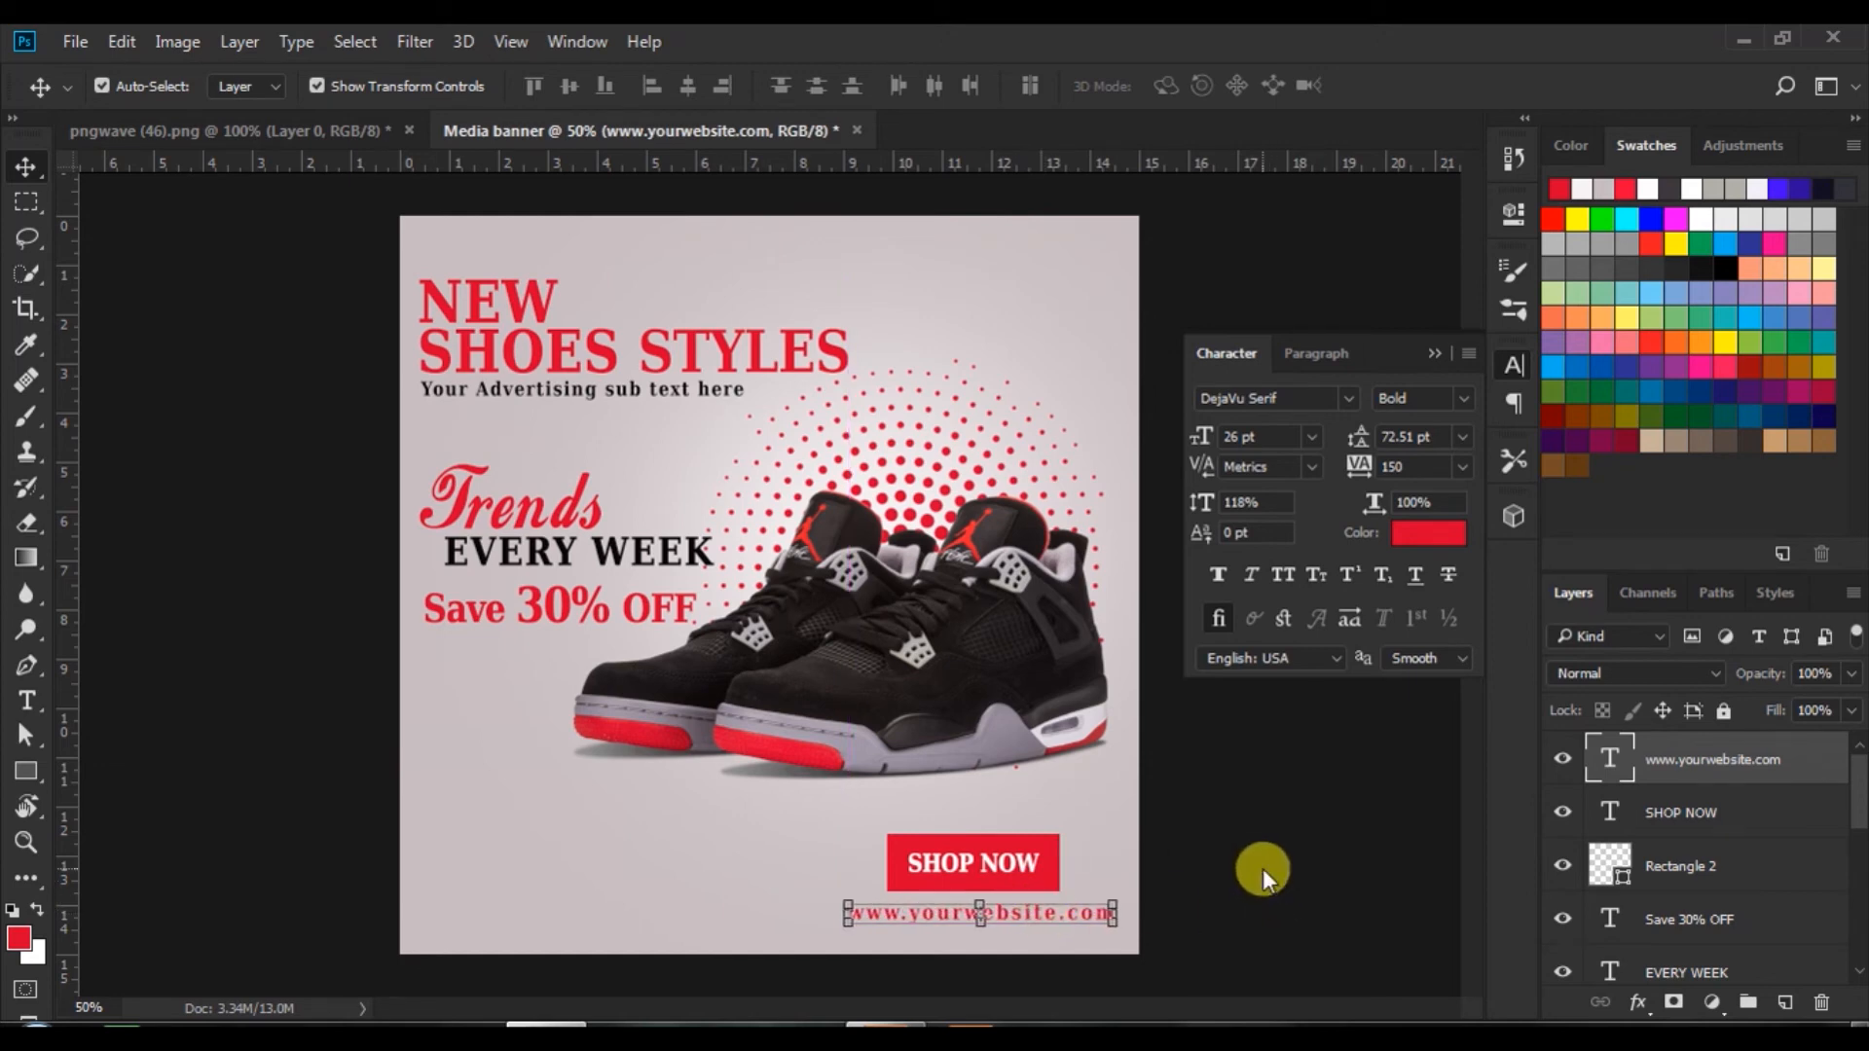
key("Left")
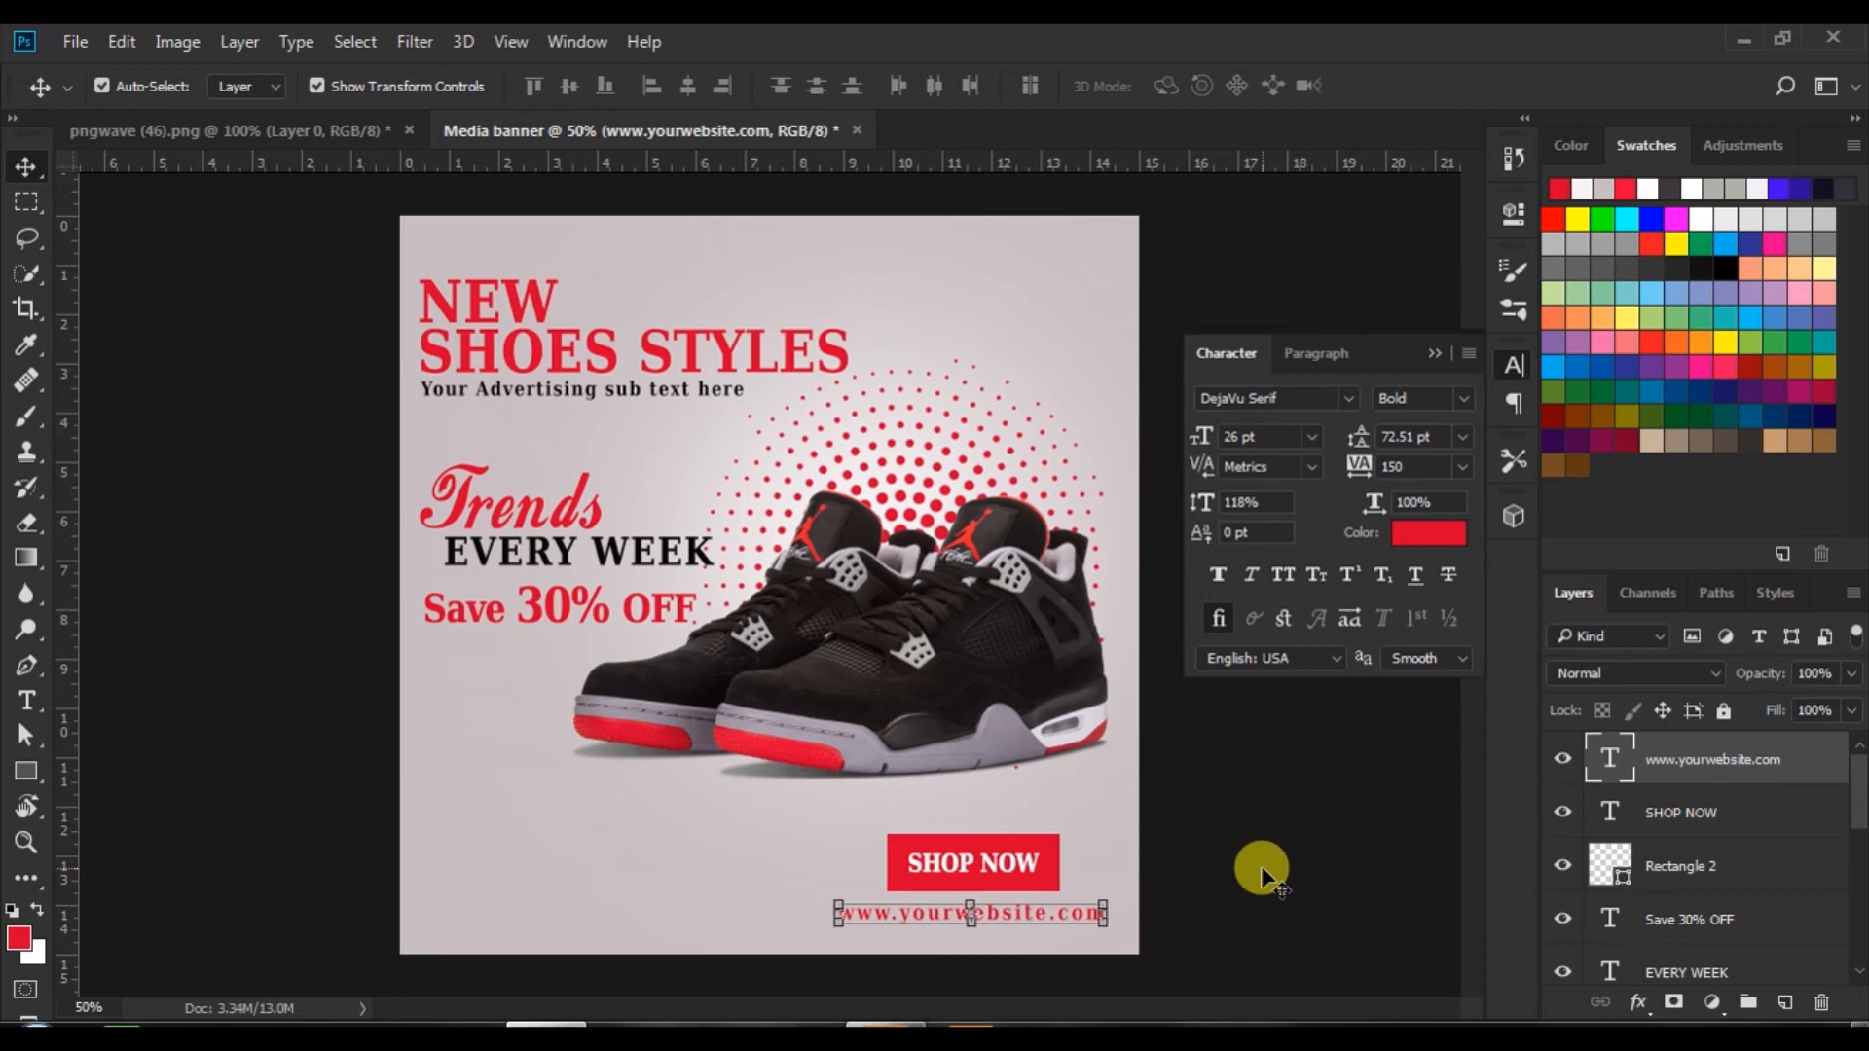
left_click(1259, 866)
left_click(1435, 355)
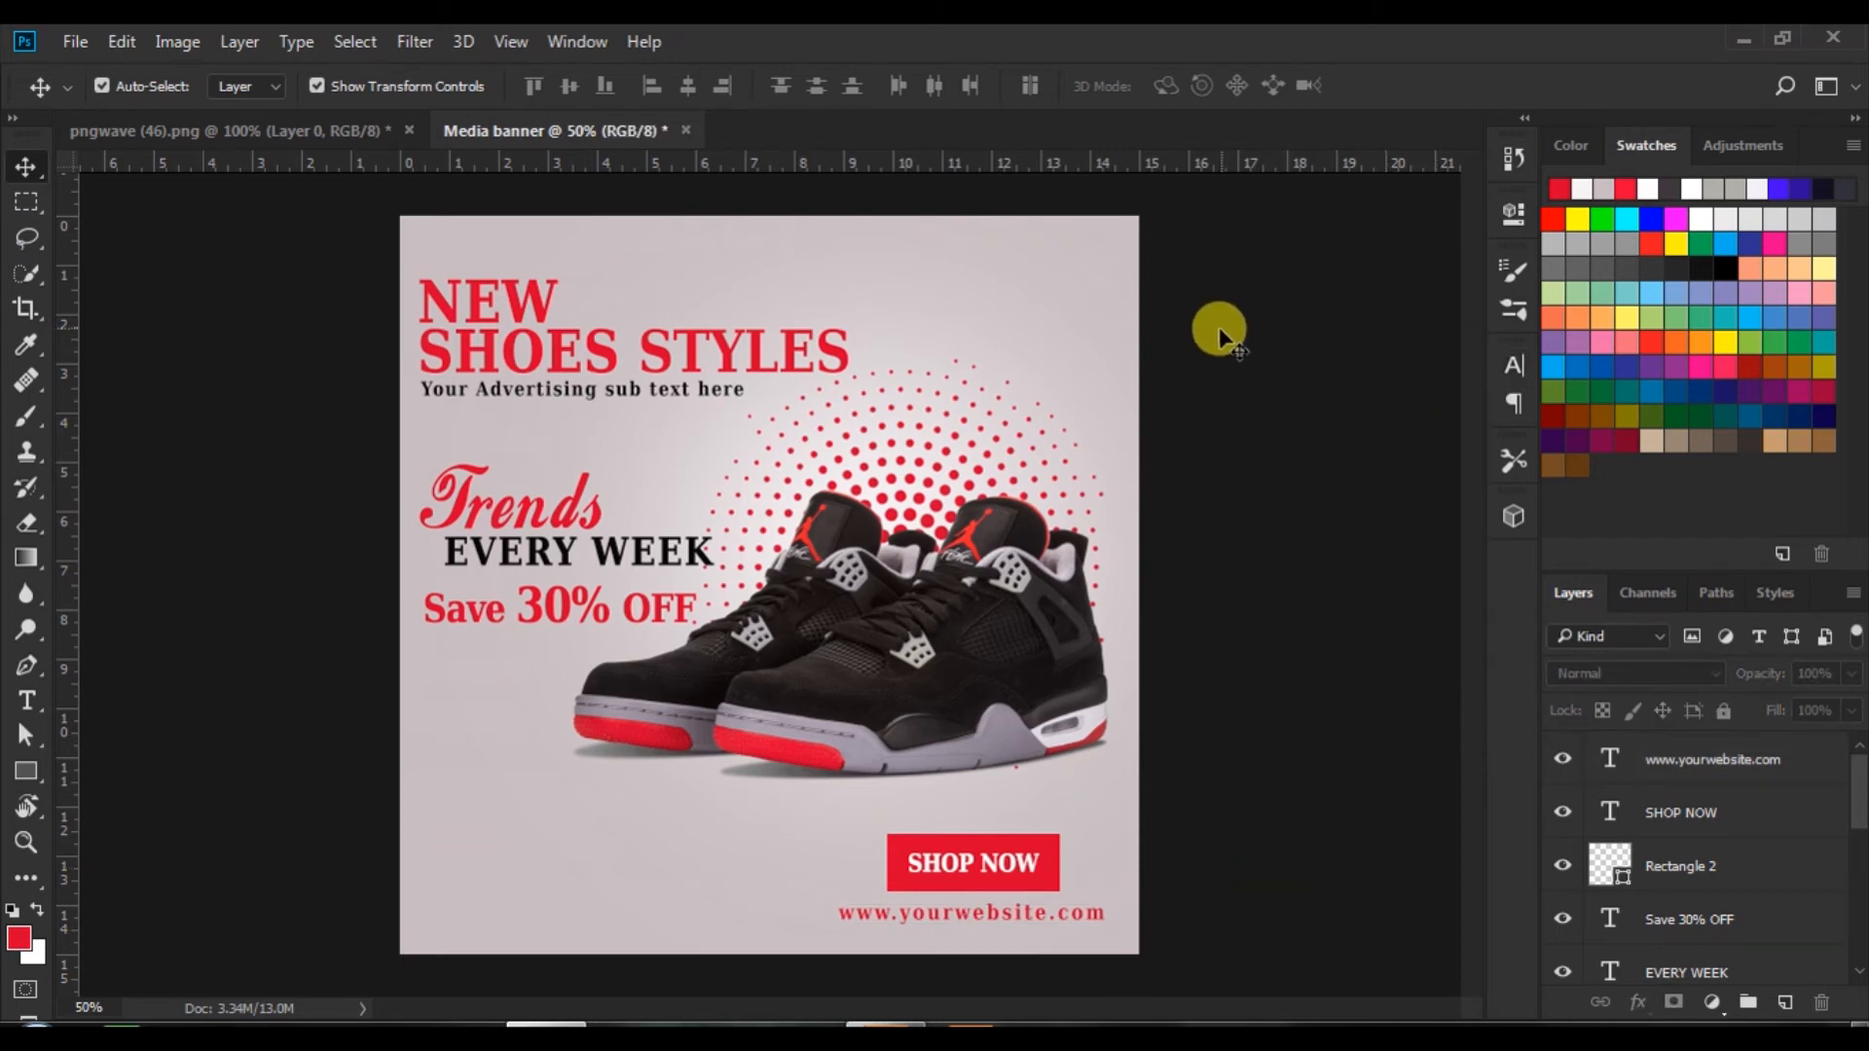
- Add a Pattern Fill layer with the yellow floral pattern at 100% scale directly above the banner's background layer, Layer 2
left_click(1027, 287)
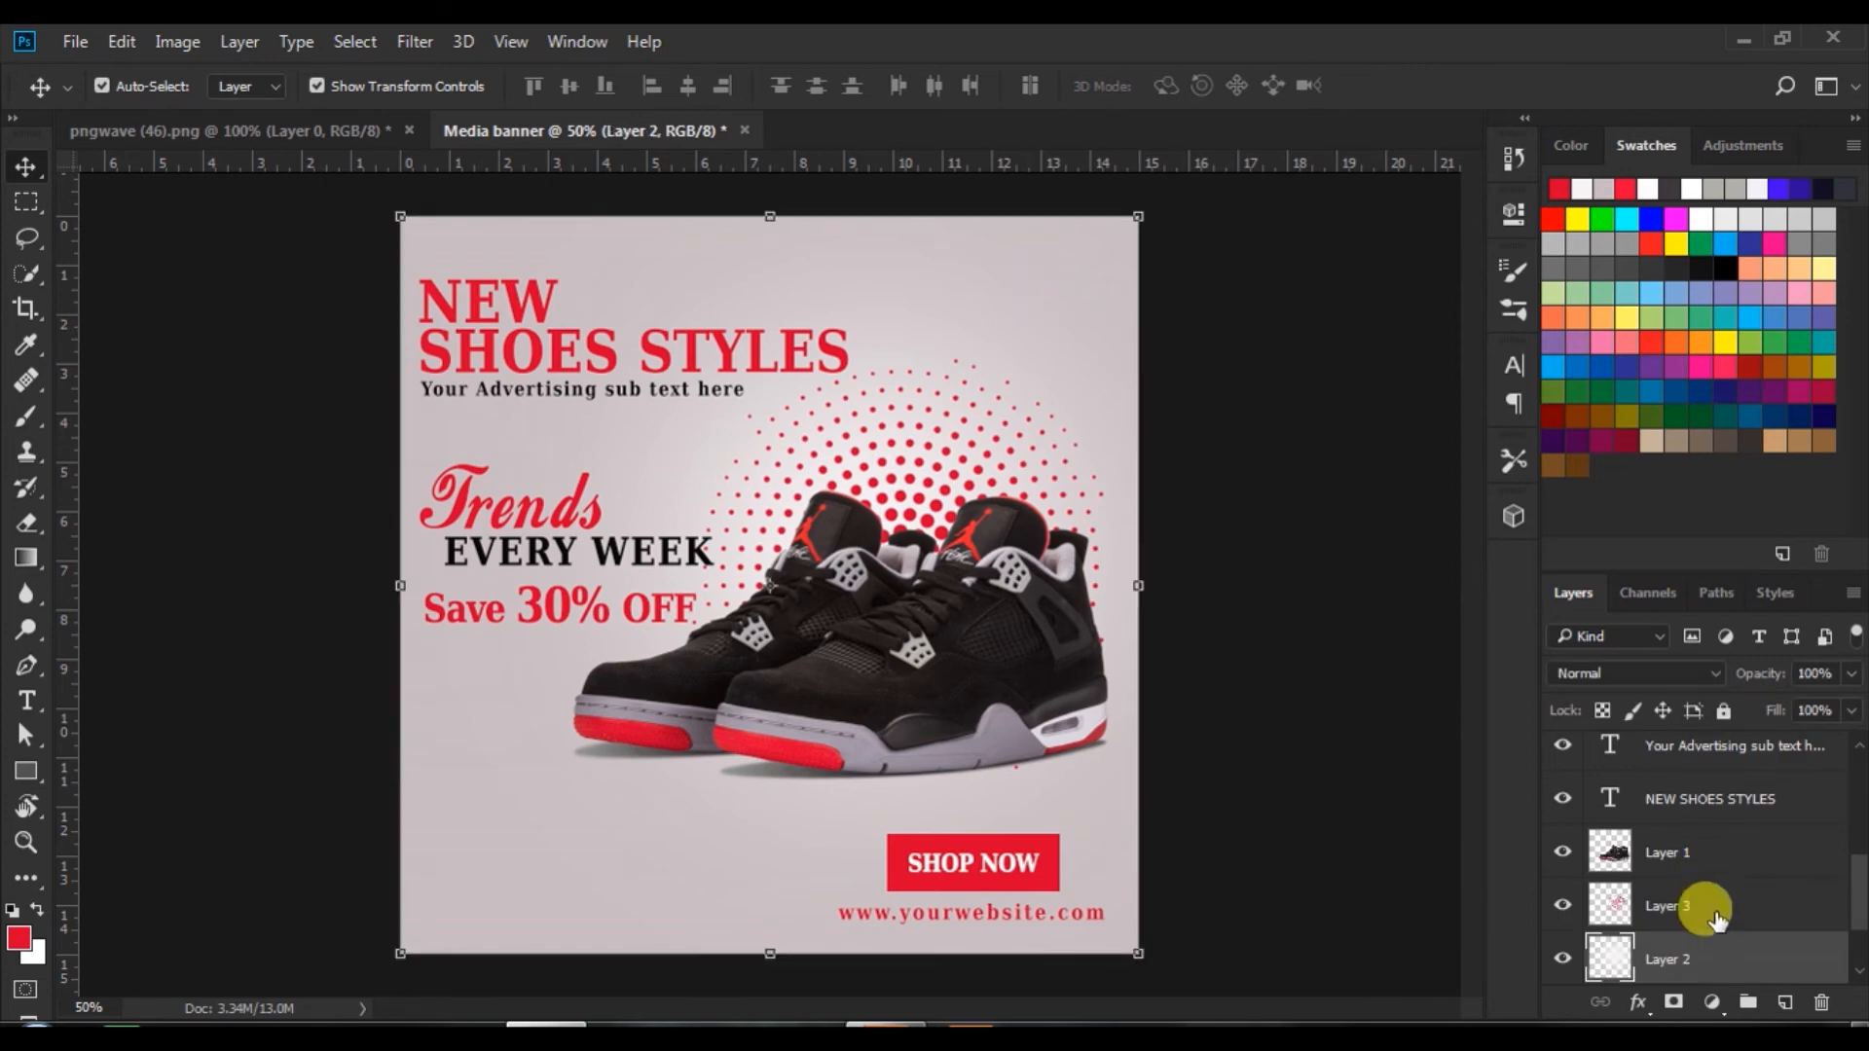
left_click(1638, 1002)
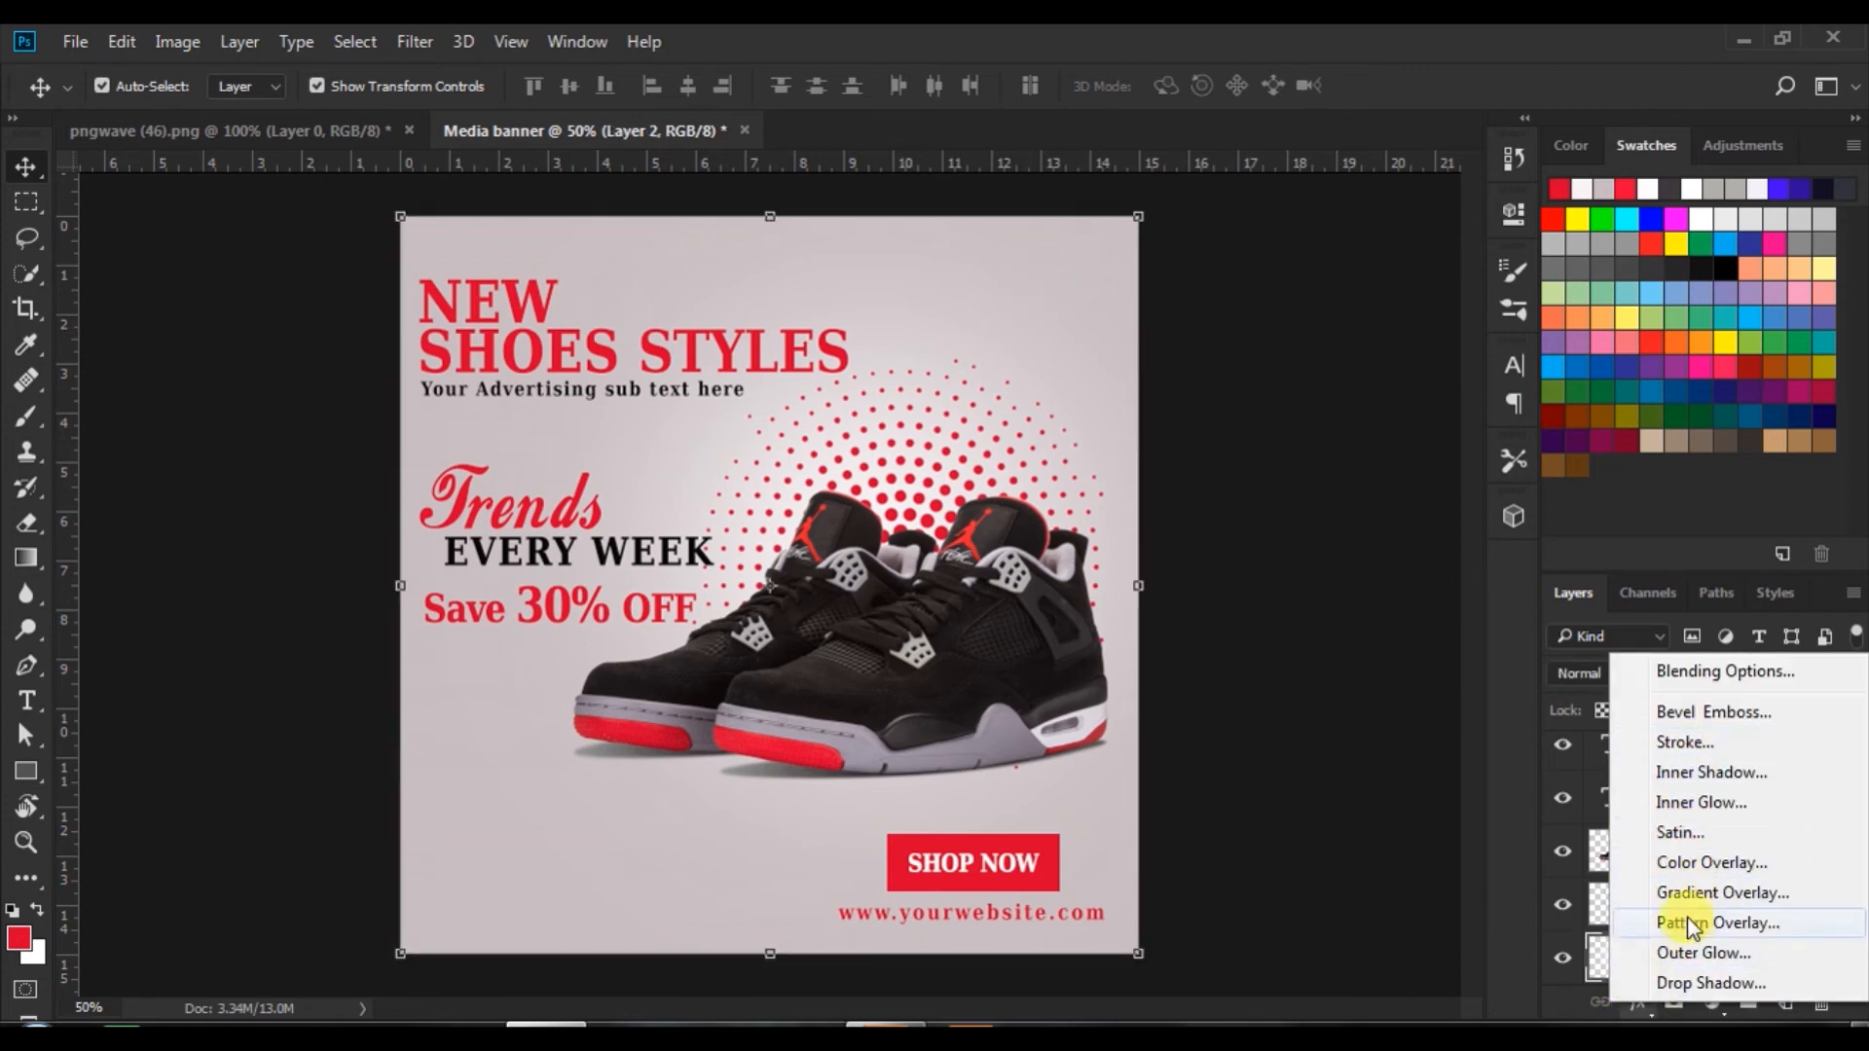
left_click(1555, 921)
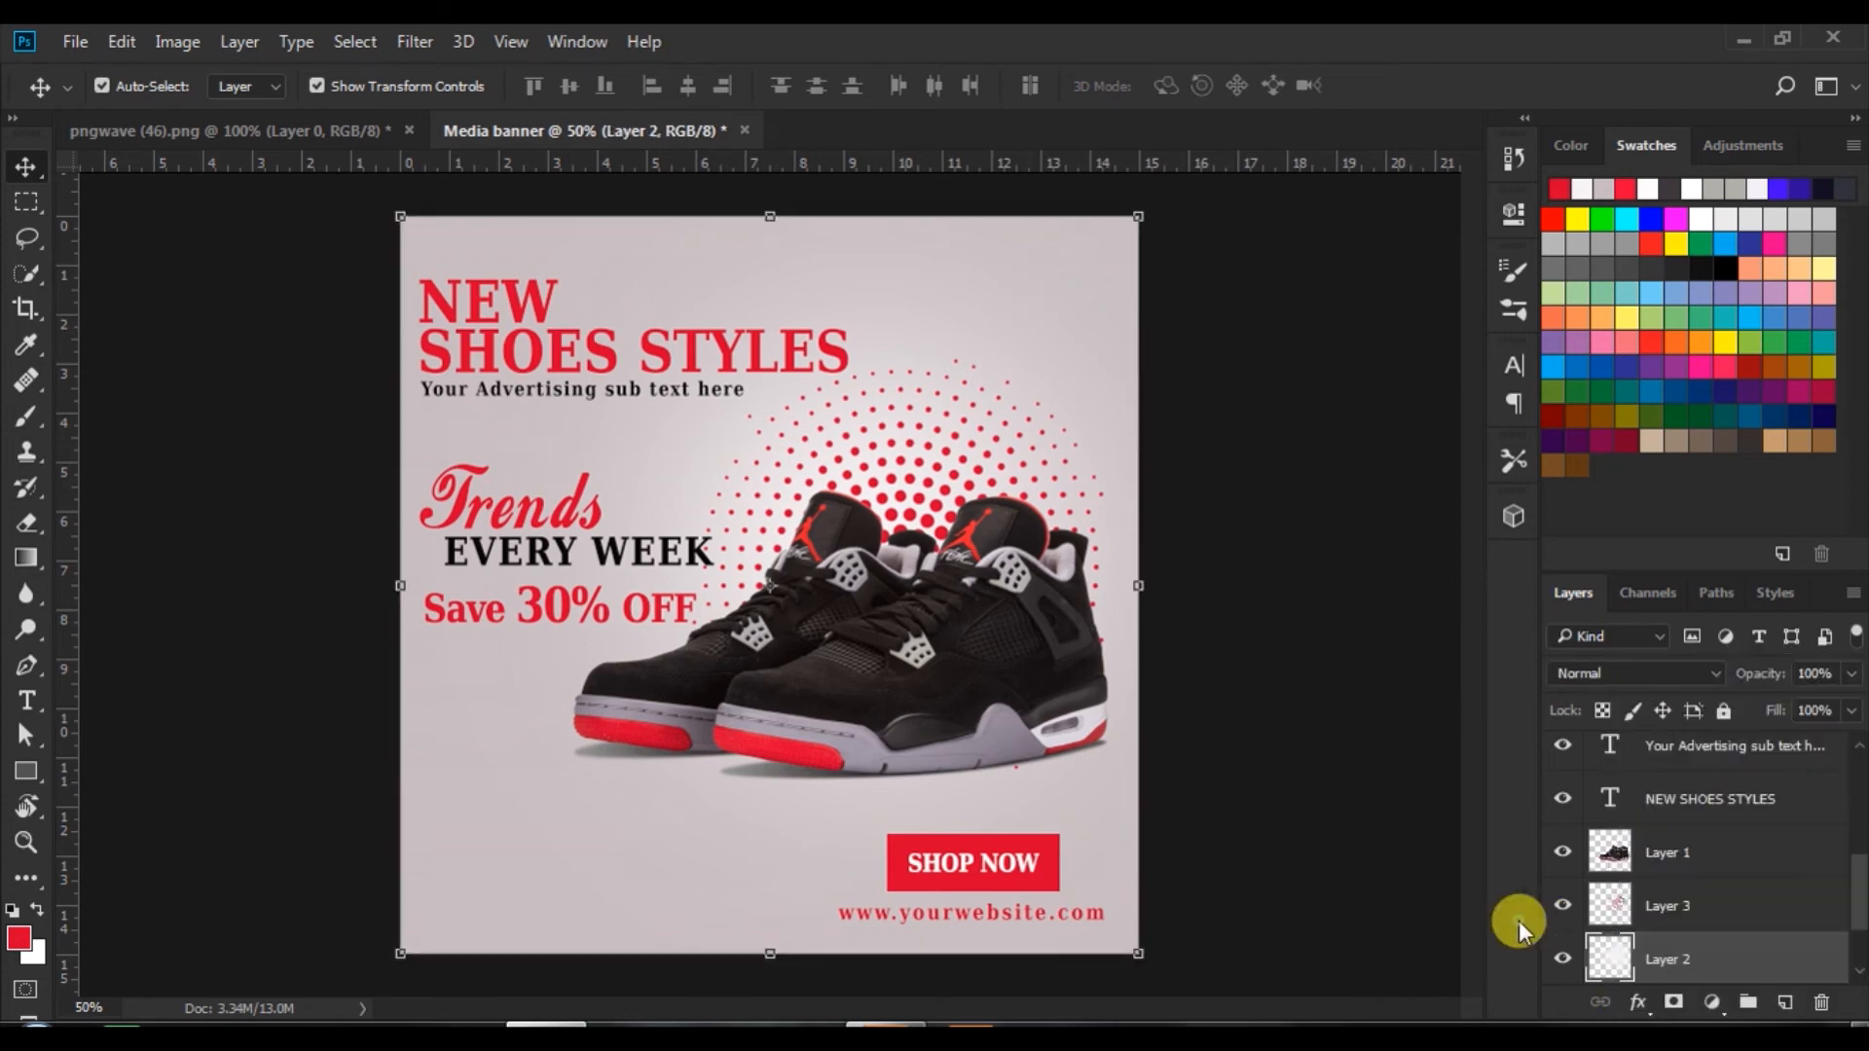
left_click(1711, 1003)
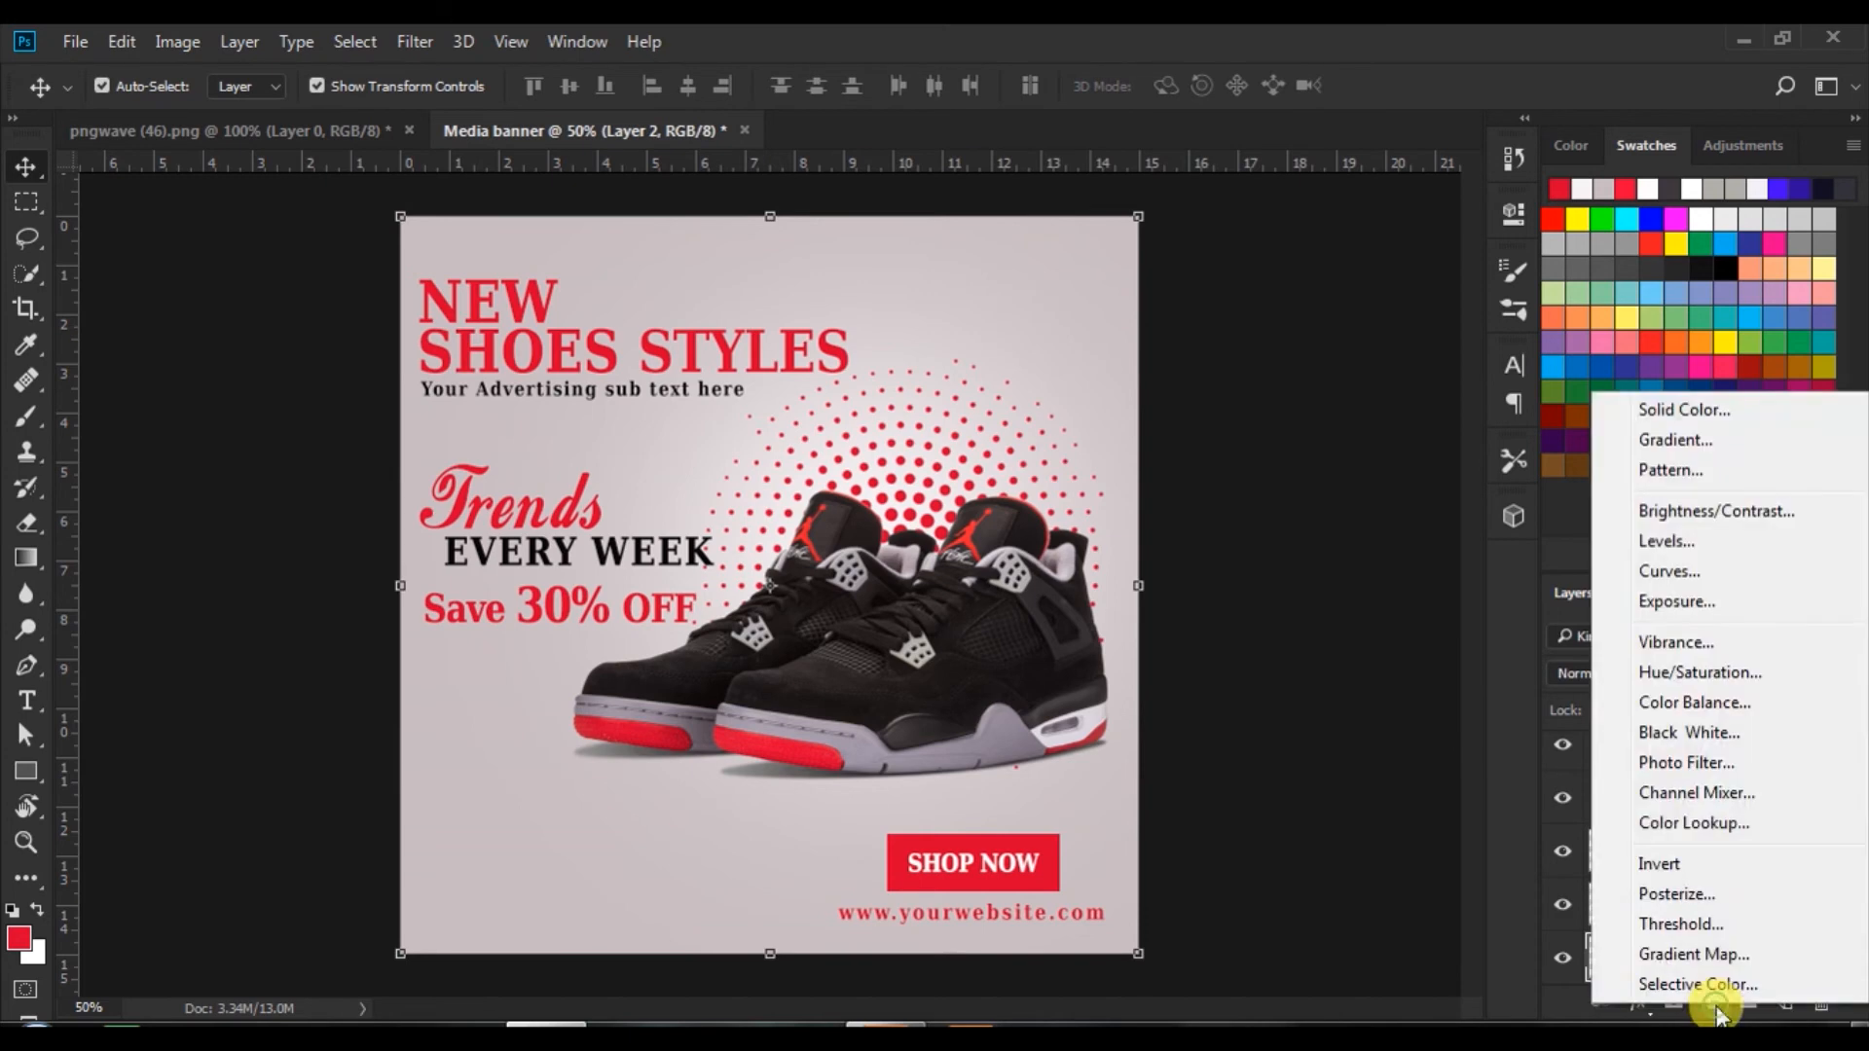
left_click(1670, 470)
left_click(1476, 395)
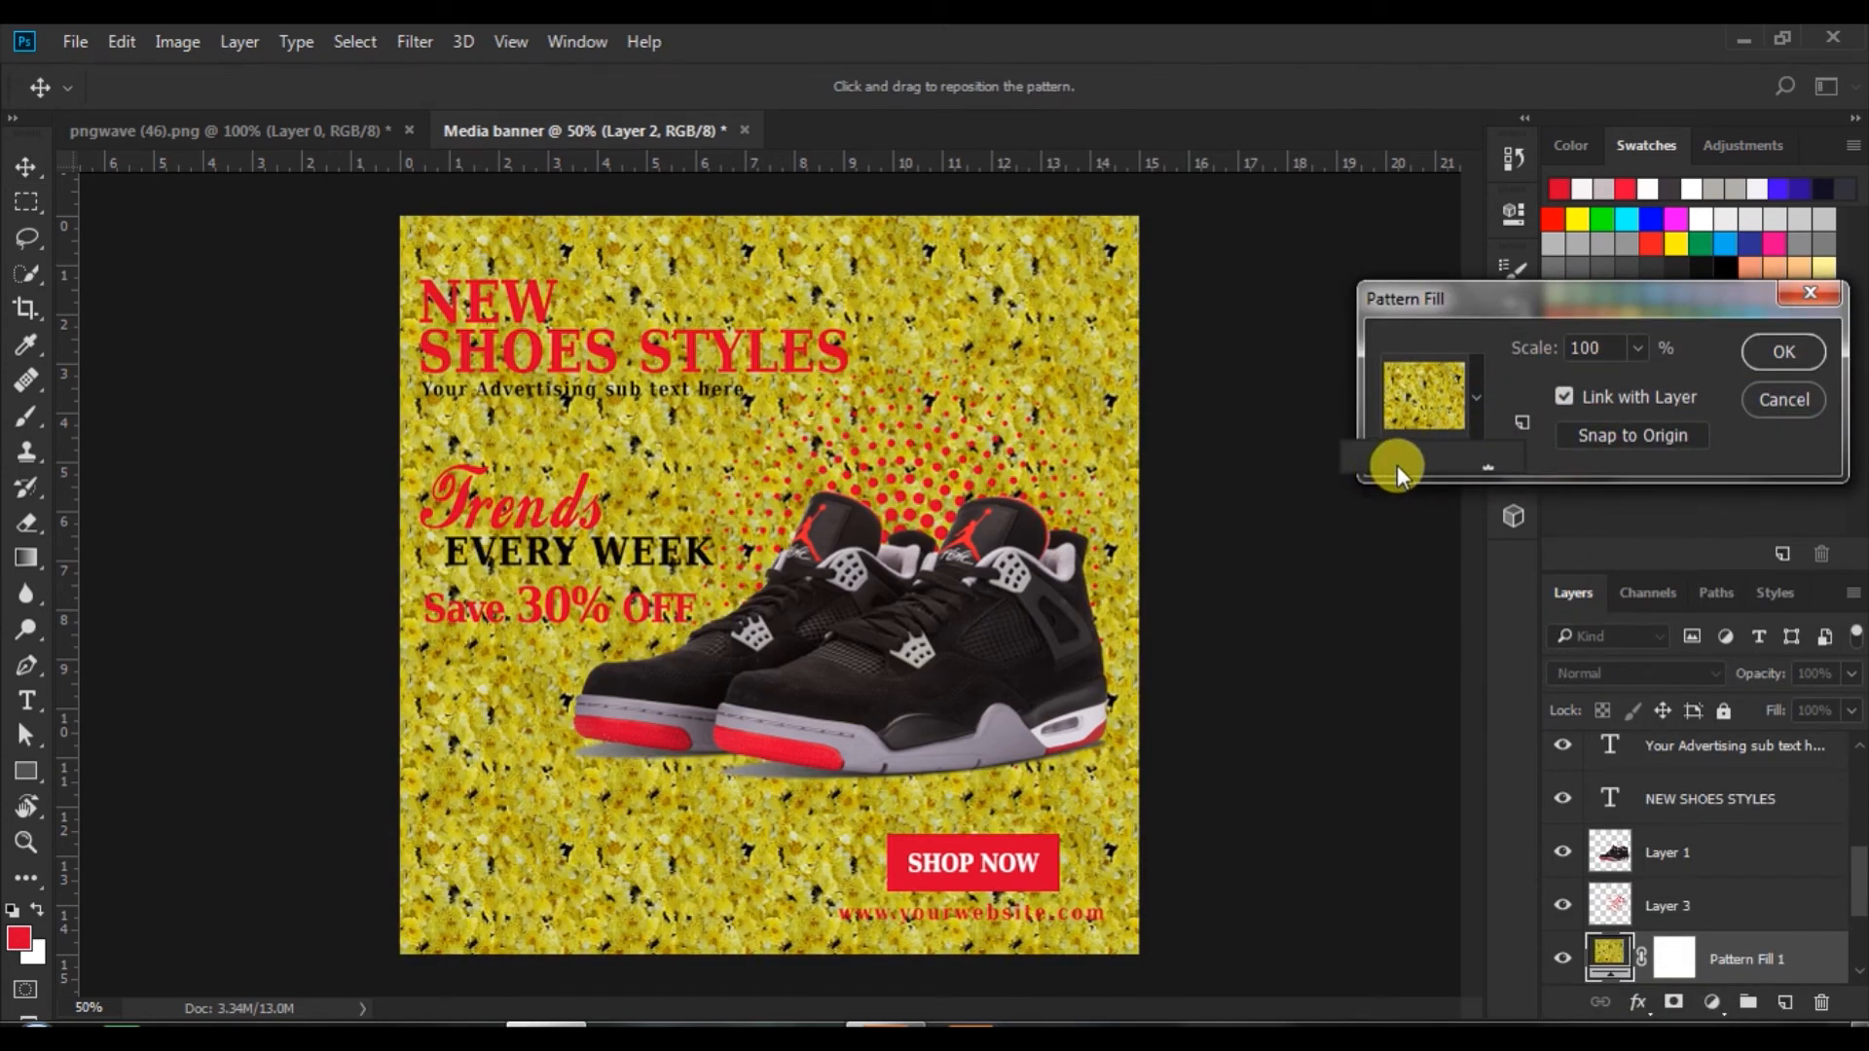
left_click(1489, 461)
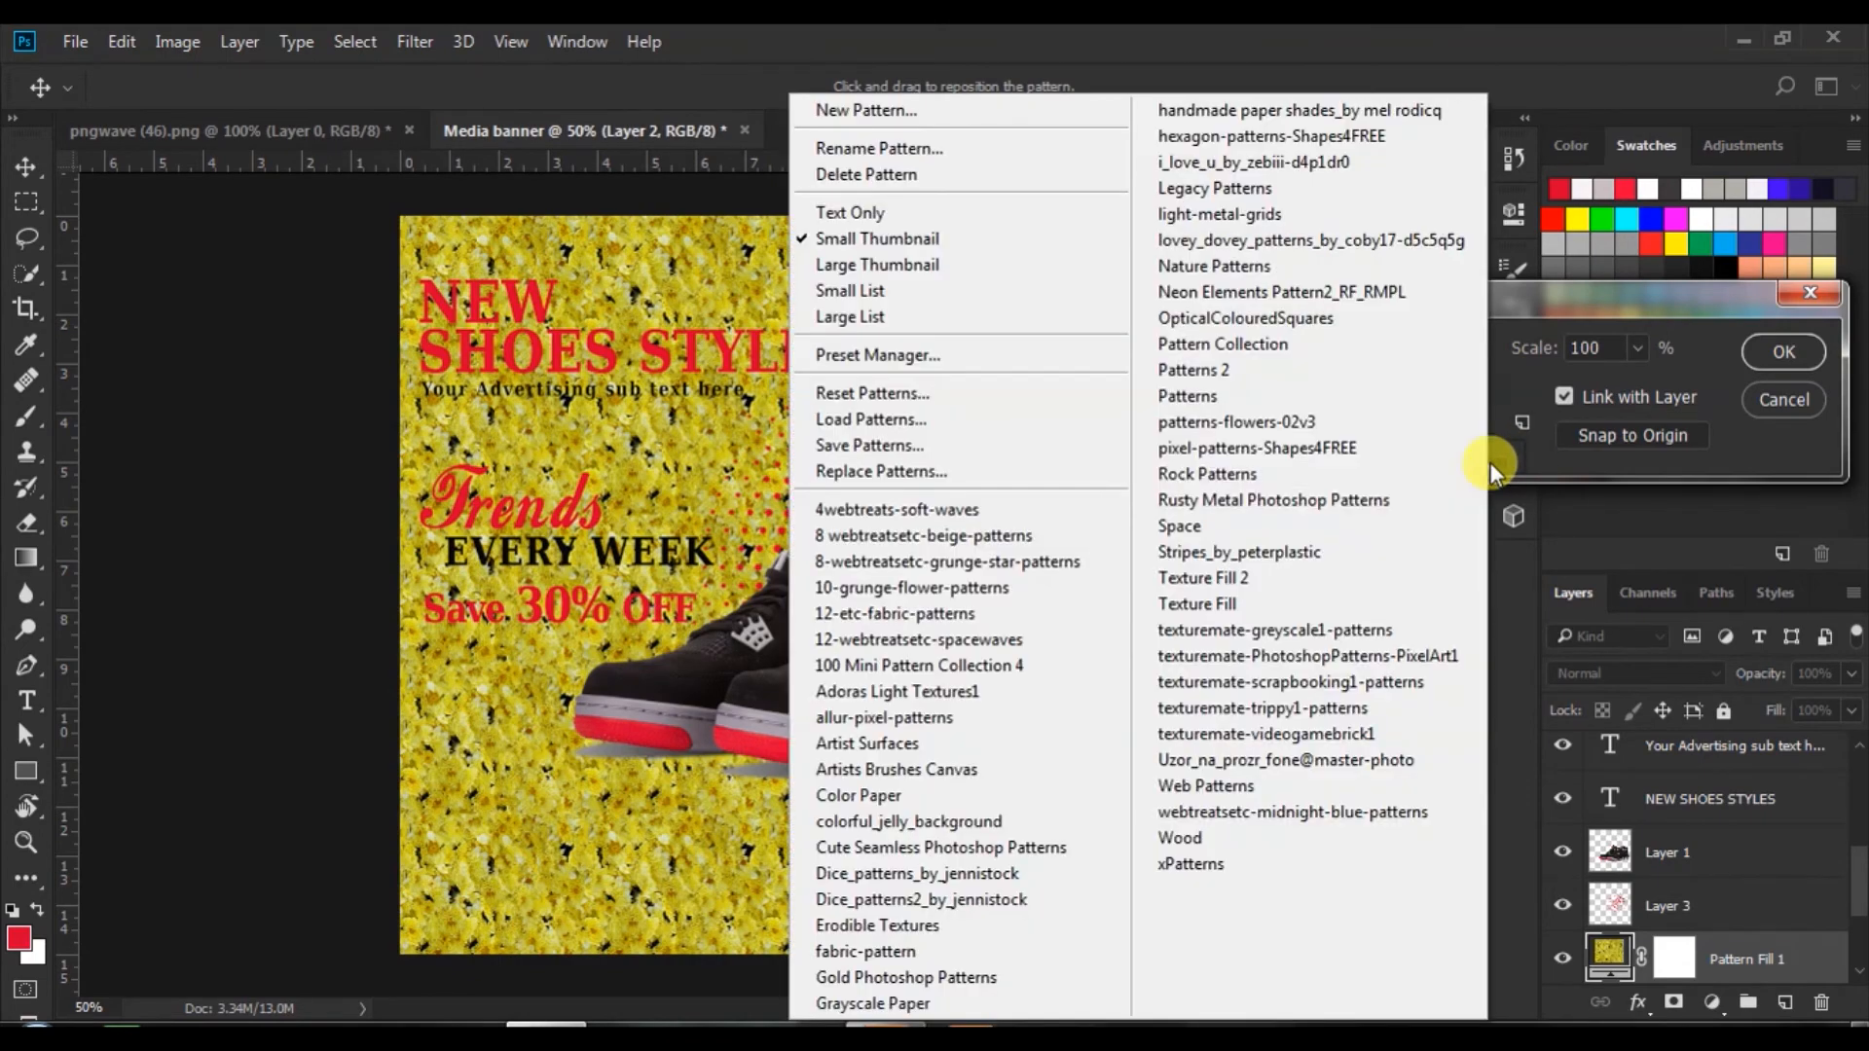
left_click(861, 1002)
left_click(872, 426)
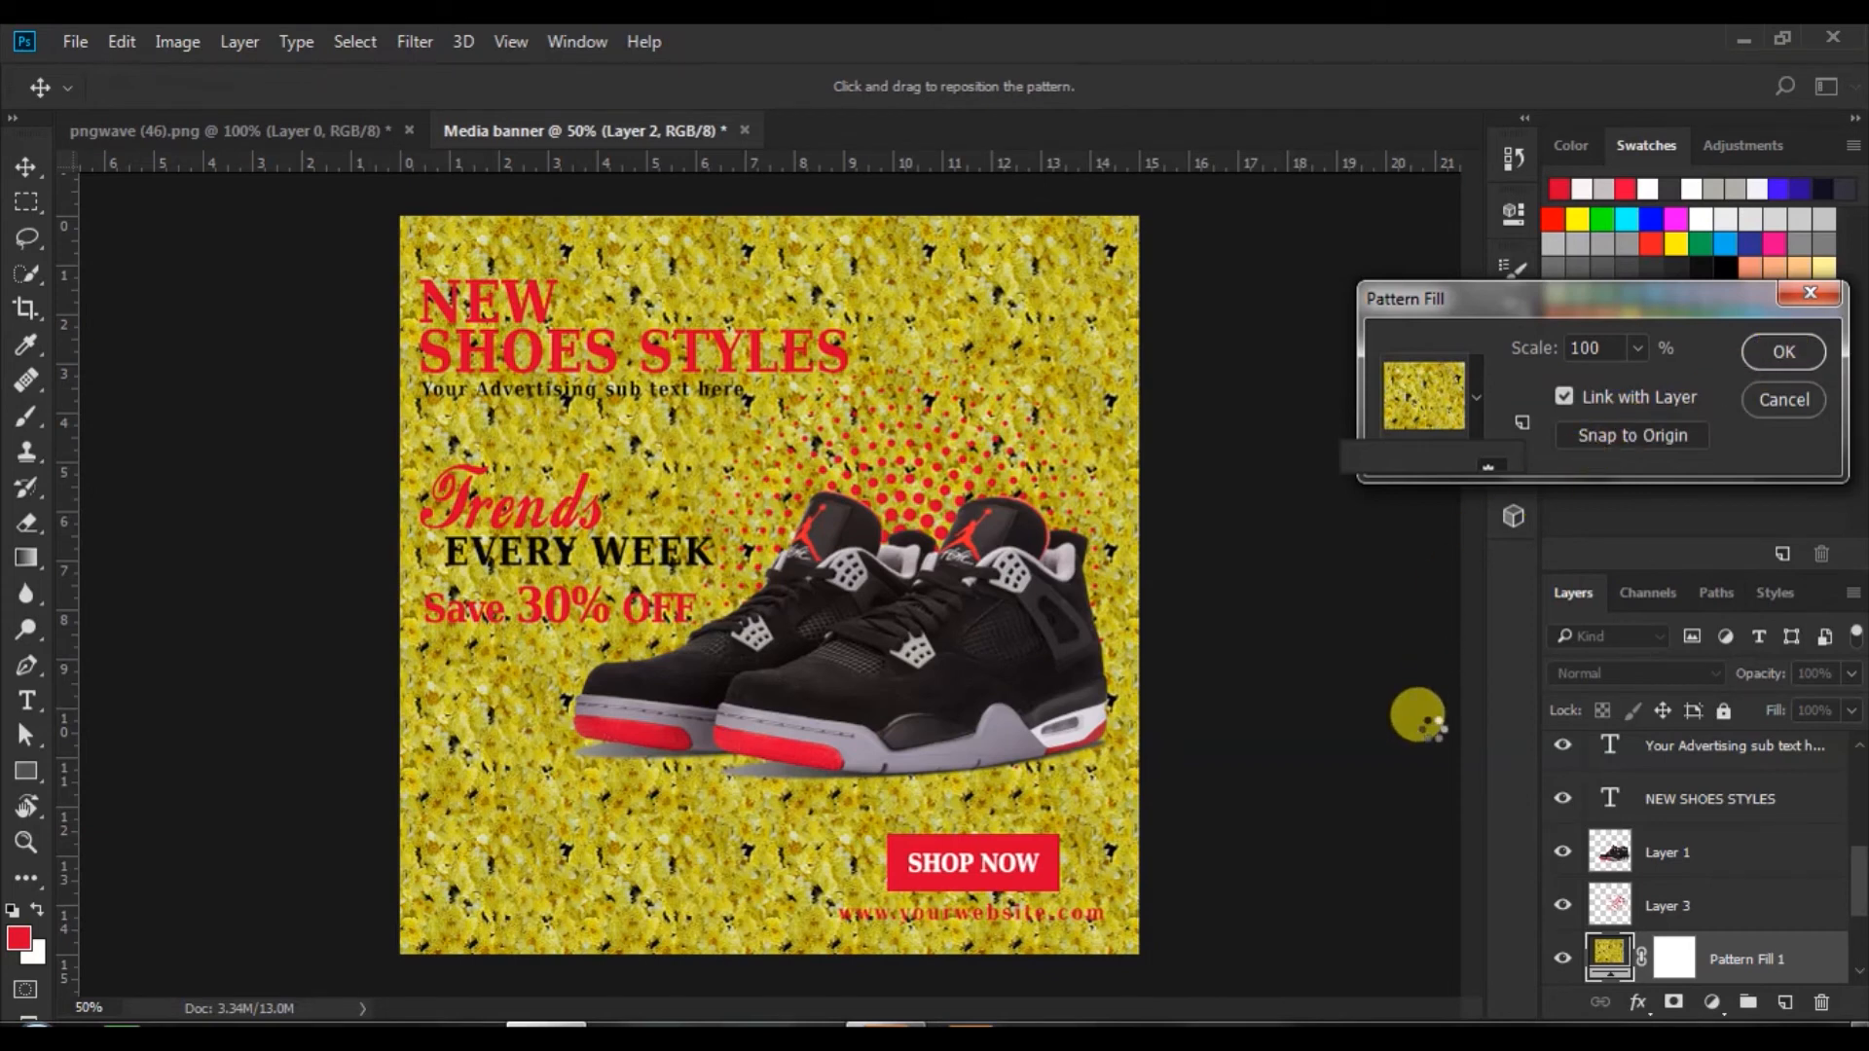
key("Return")
- Blend the pattern fill layer into the background with Multiply mode at 7% opacity
left_click(1850, 674)
left_click_drag(1852, 682, 1729, 728)
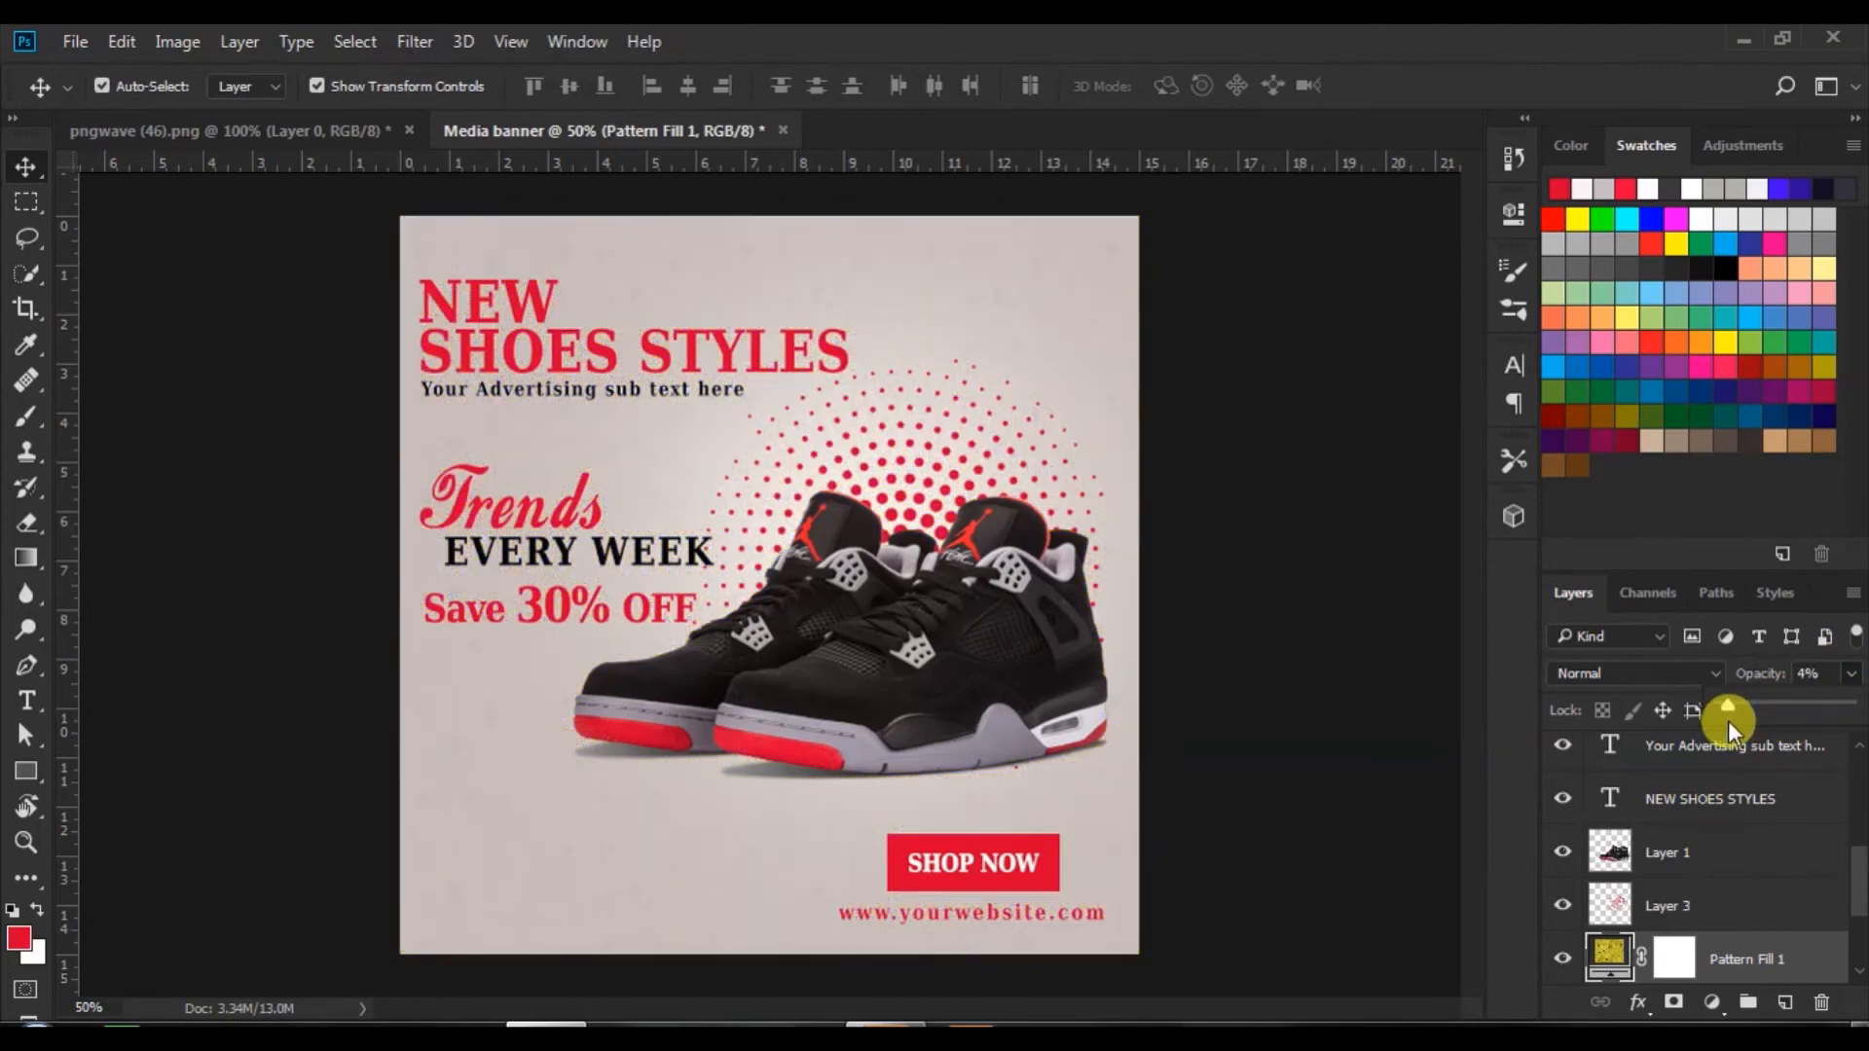
left_click_drag(1768, 720, 1754, 720)
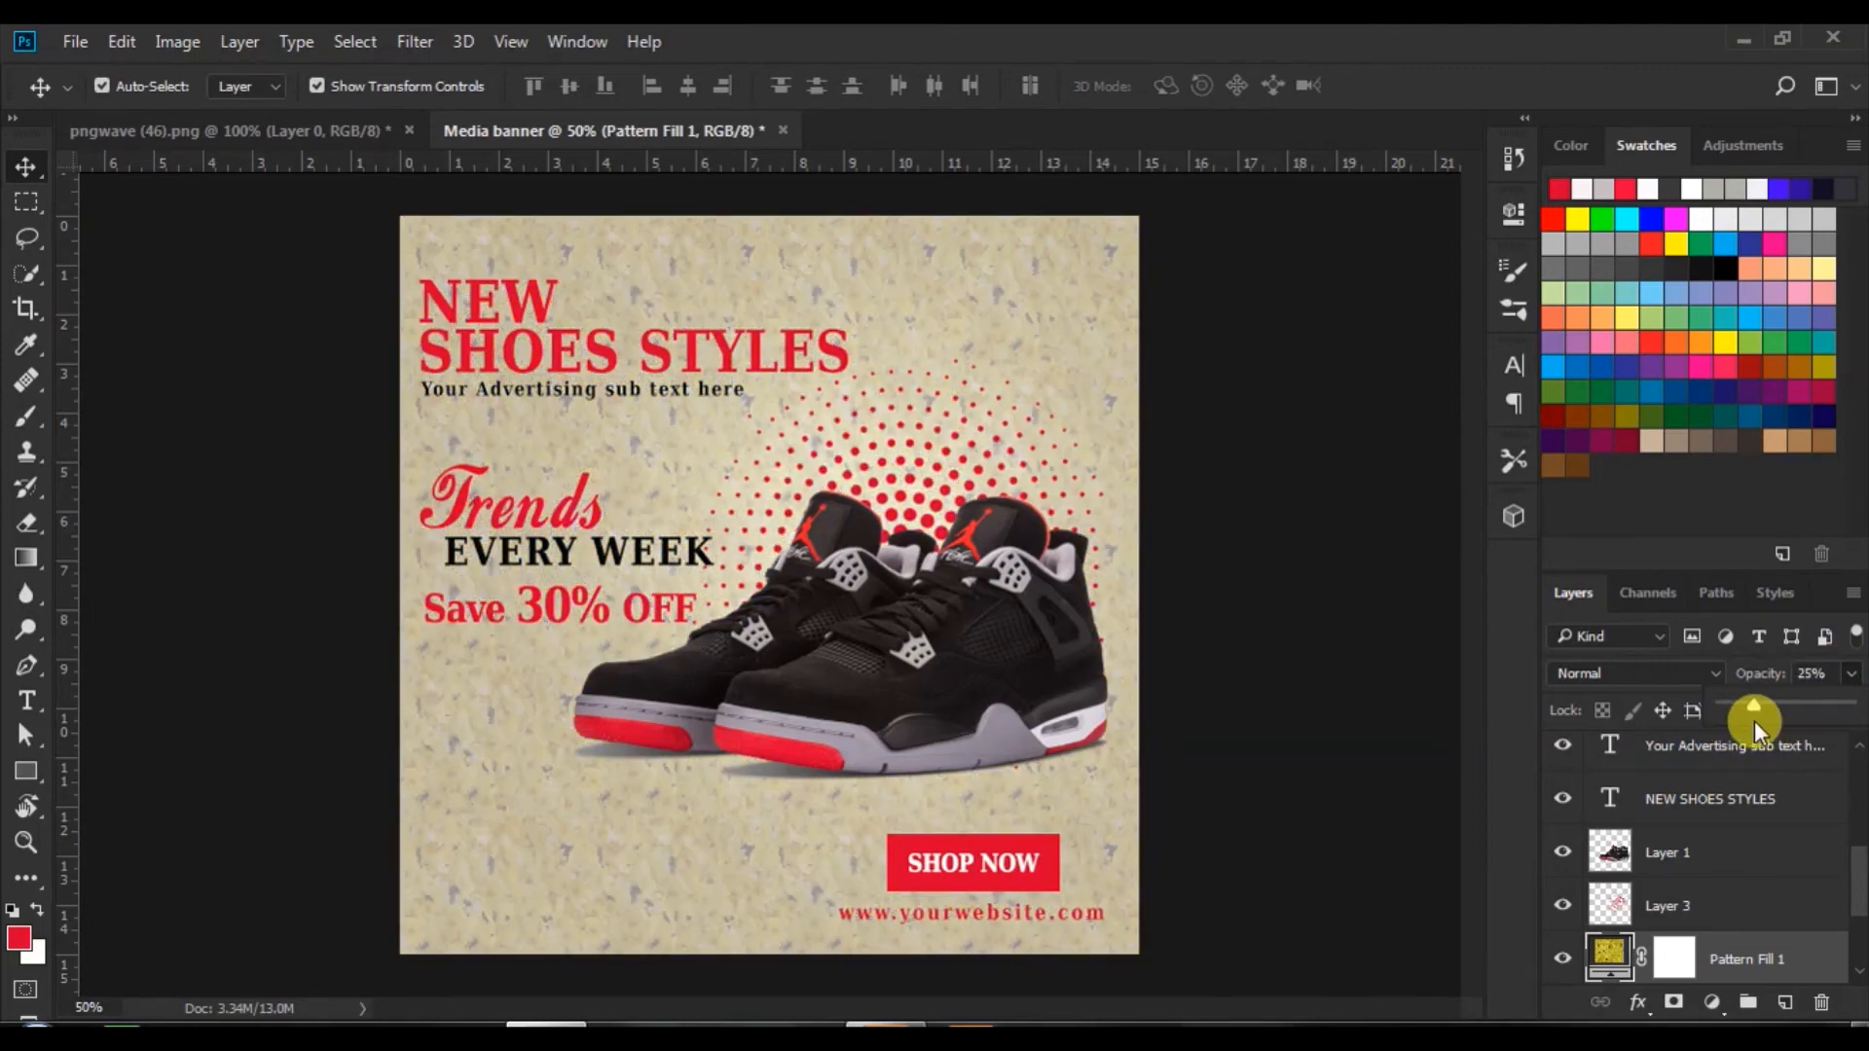
left_click(1711, 671)
left_click(1571, 198)
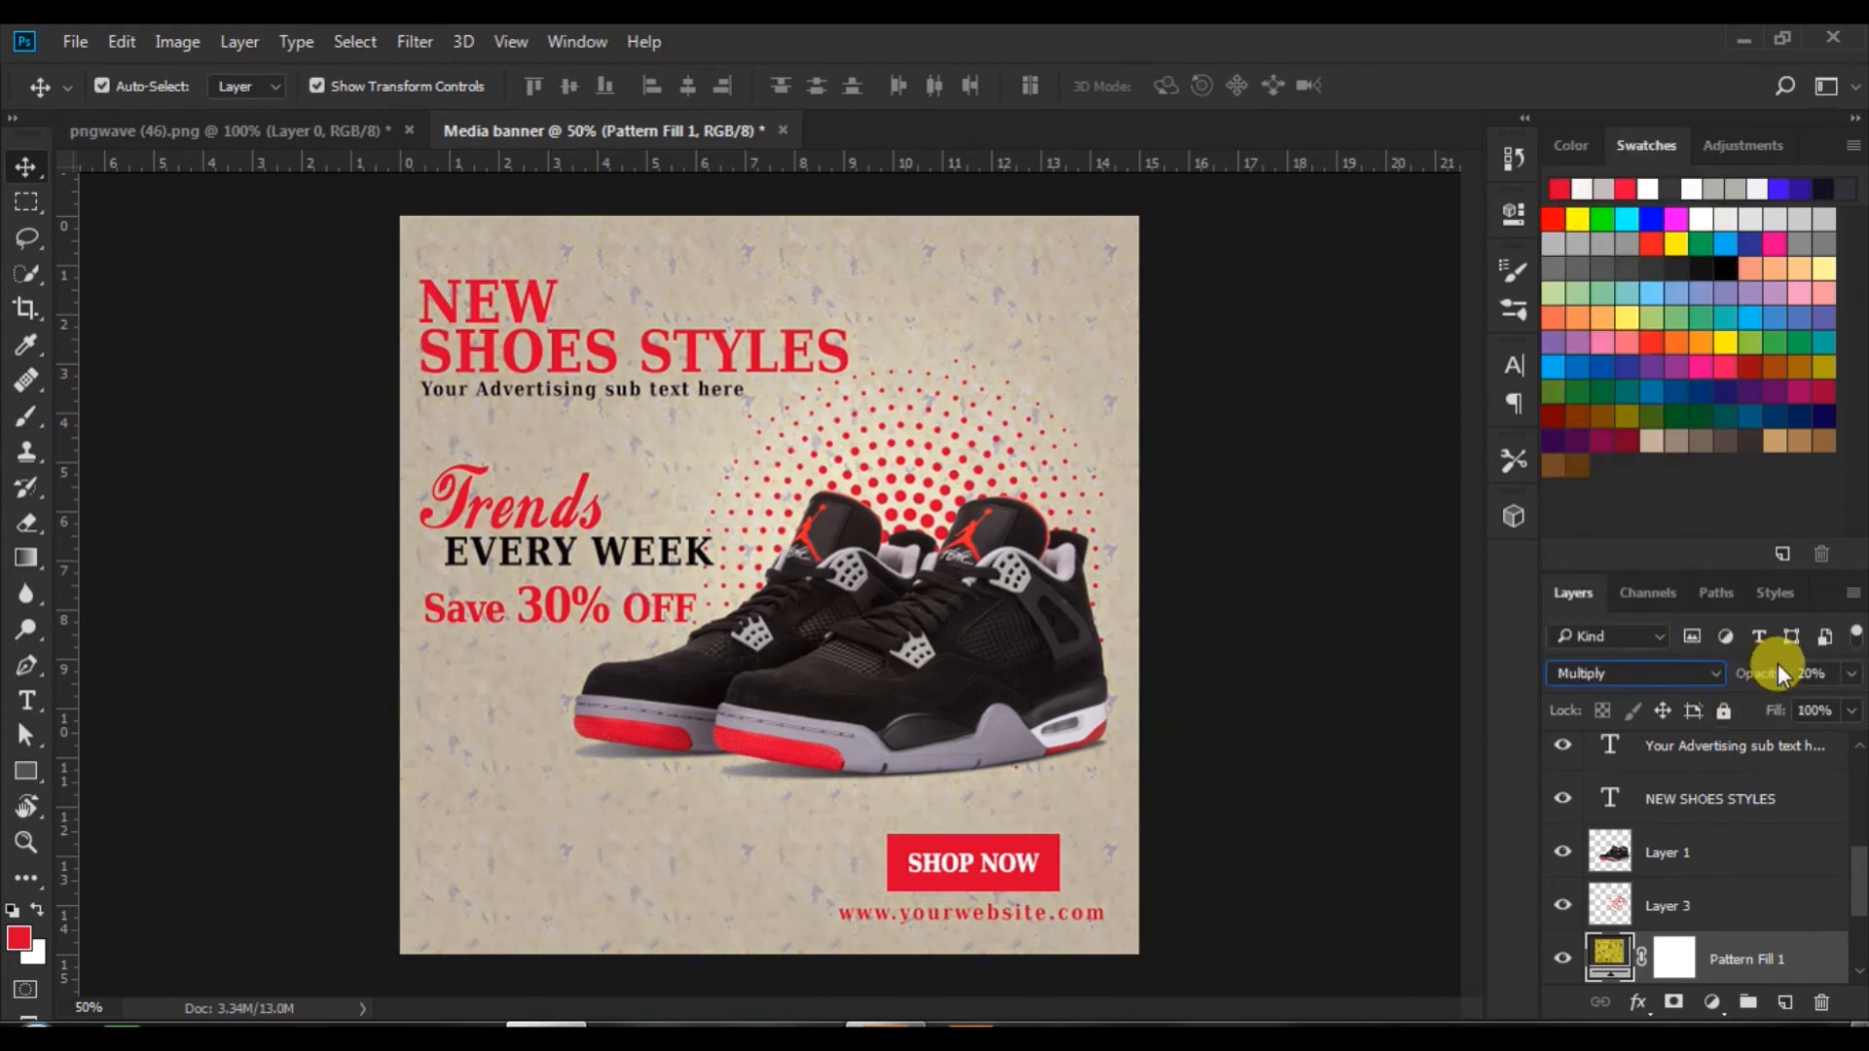
left_click(1849, 674)
left_click_drag(1746, 704, 1734, 704)
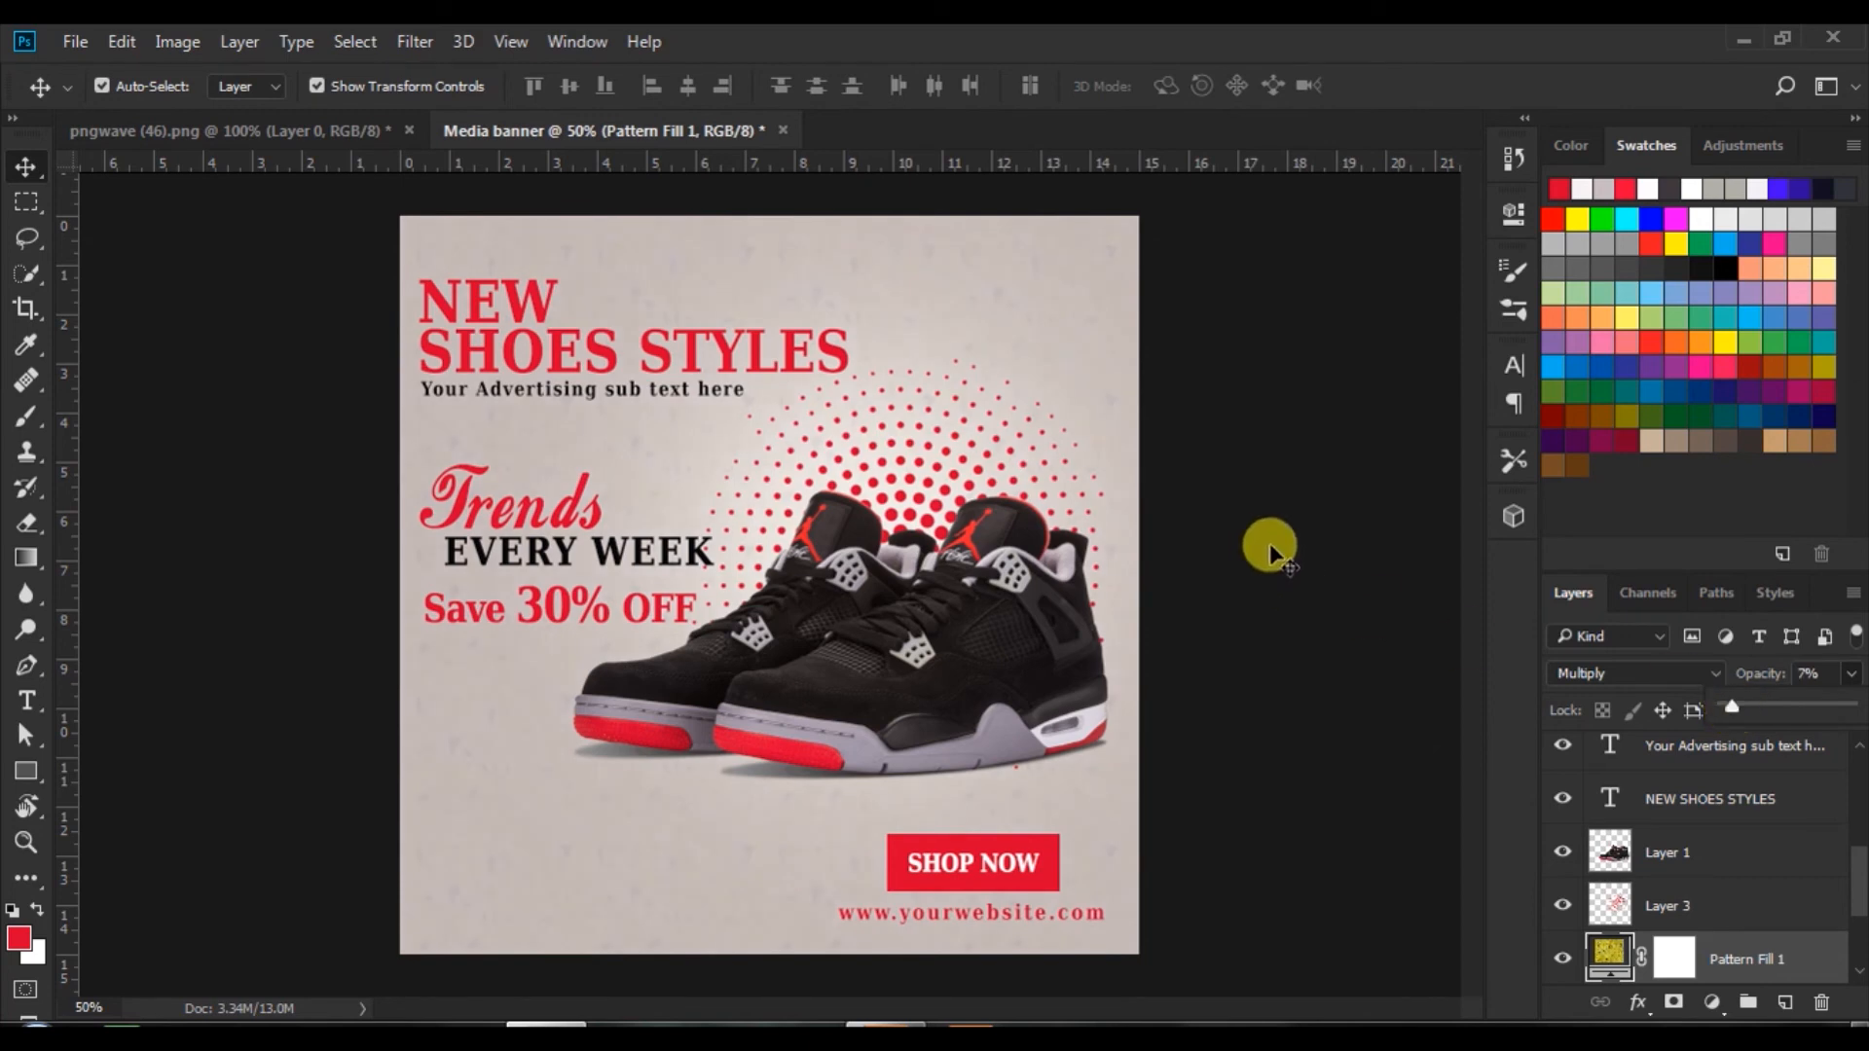
left_click(1271, 552)
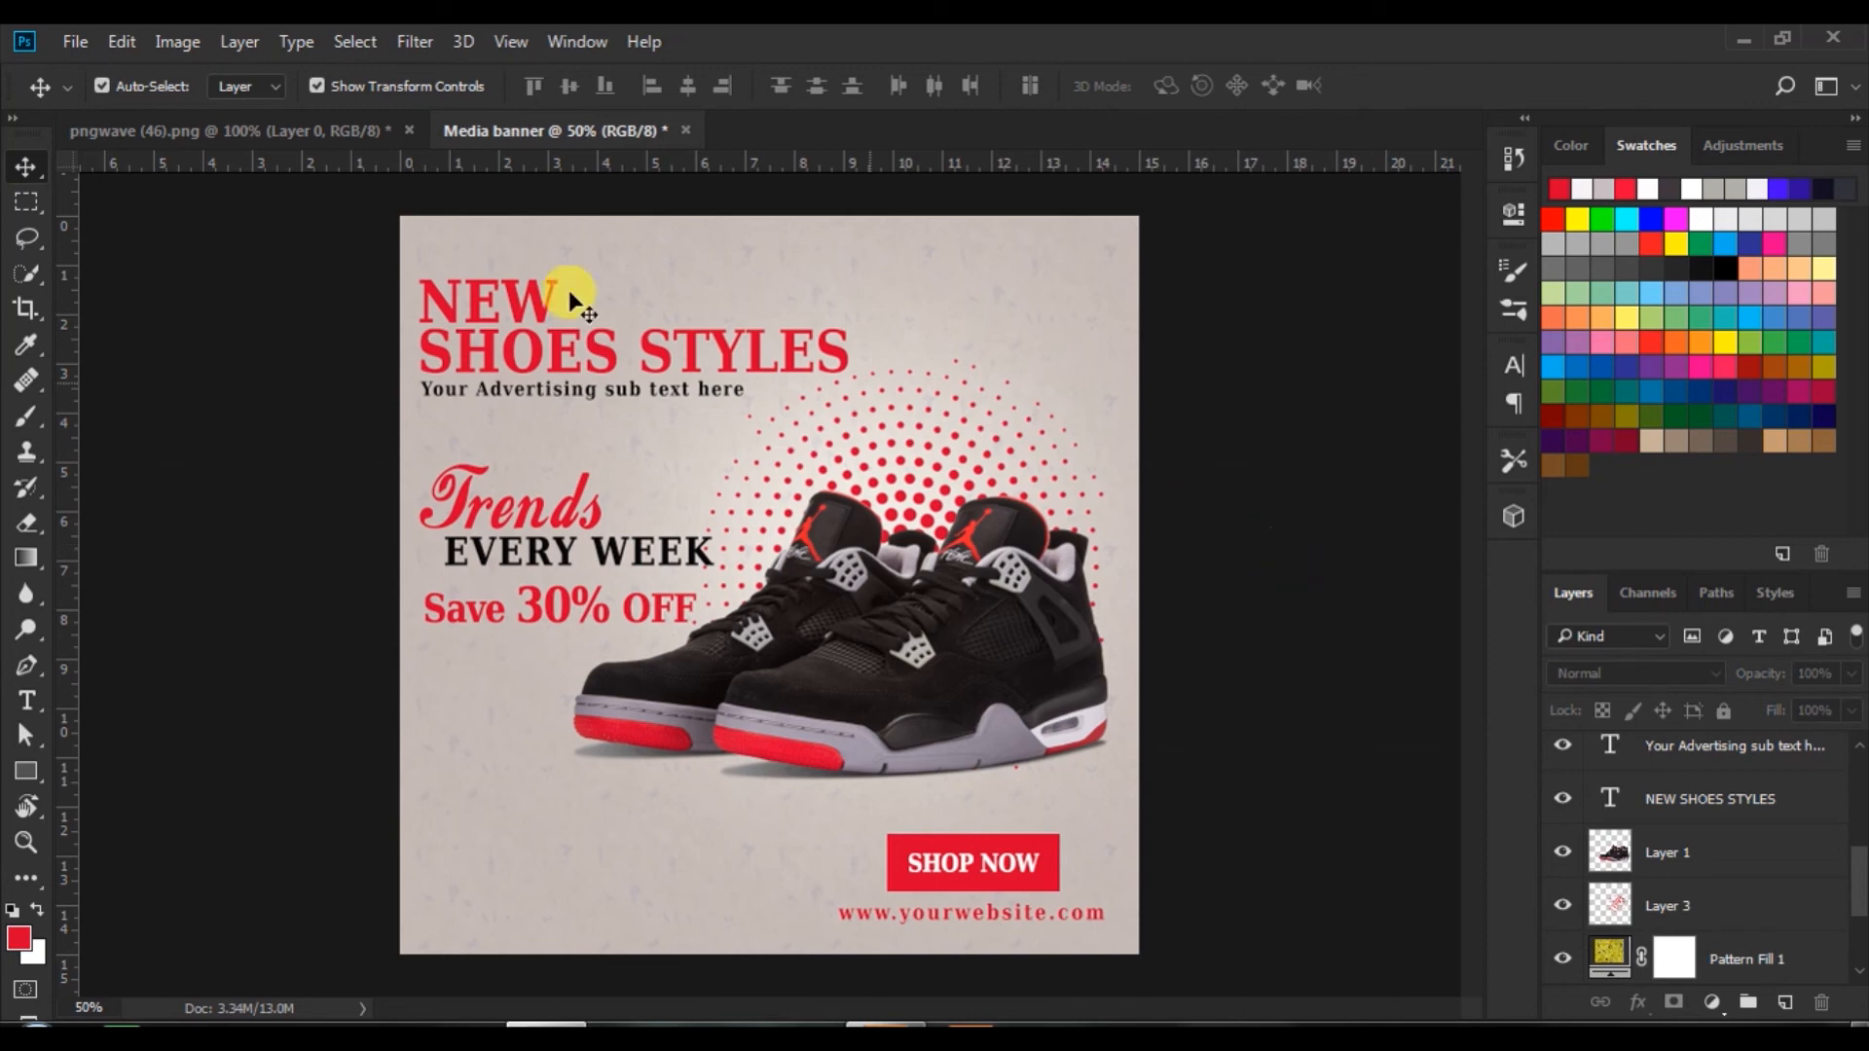
- Open the Media Icon file from the Downloads folder
left_click(78, 44)
left_click(459, 200)
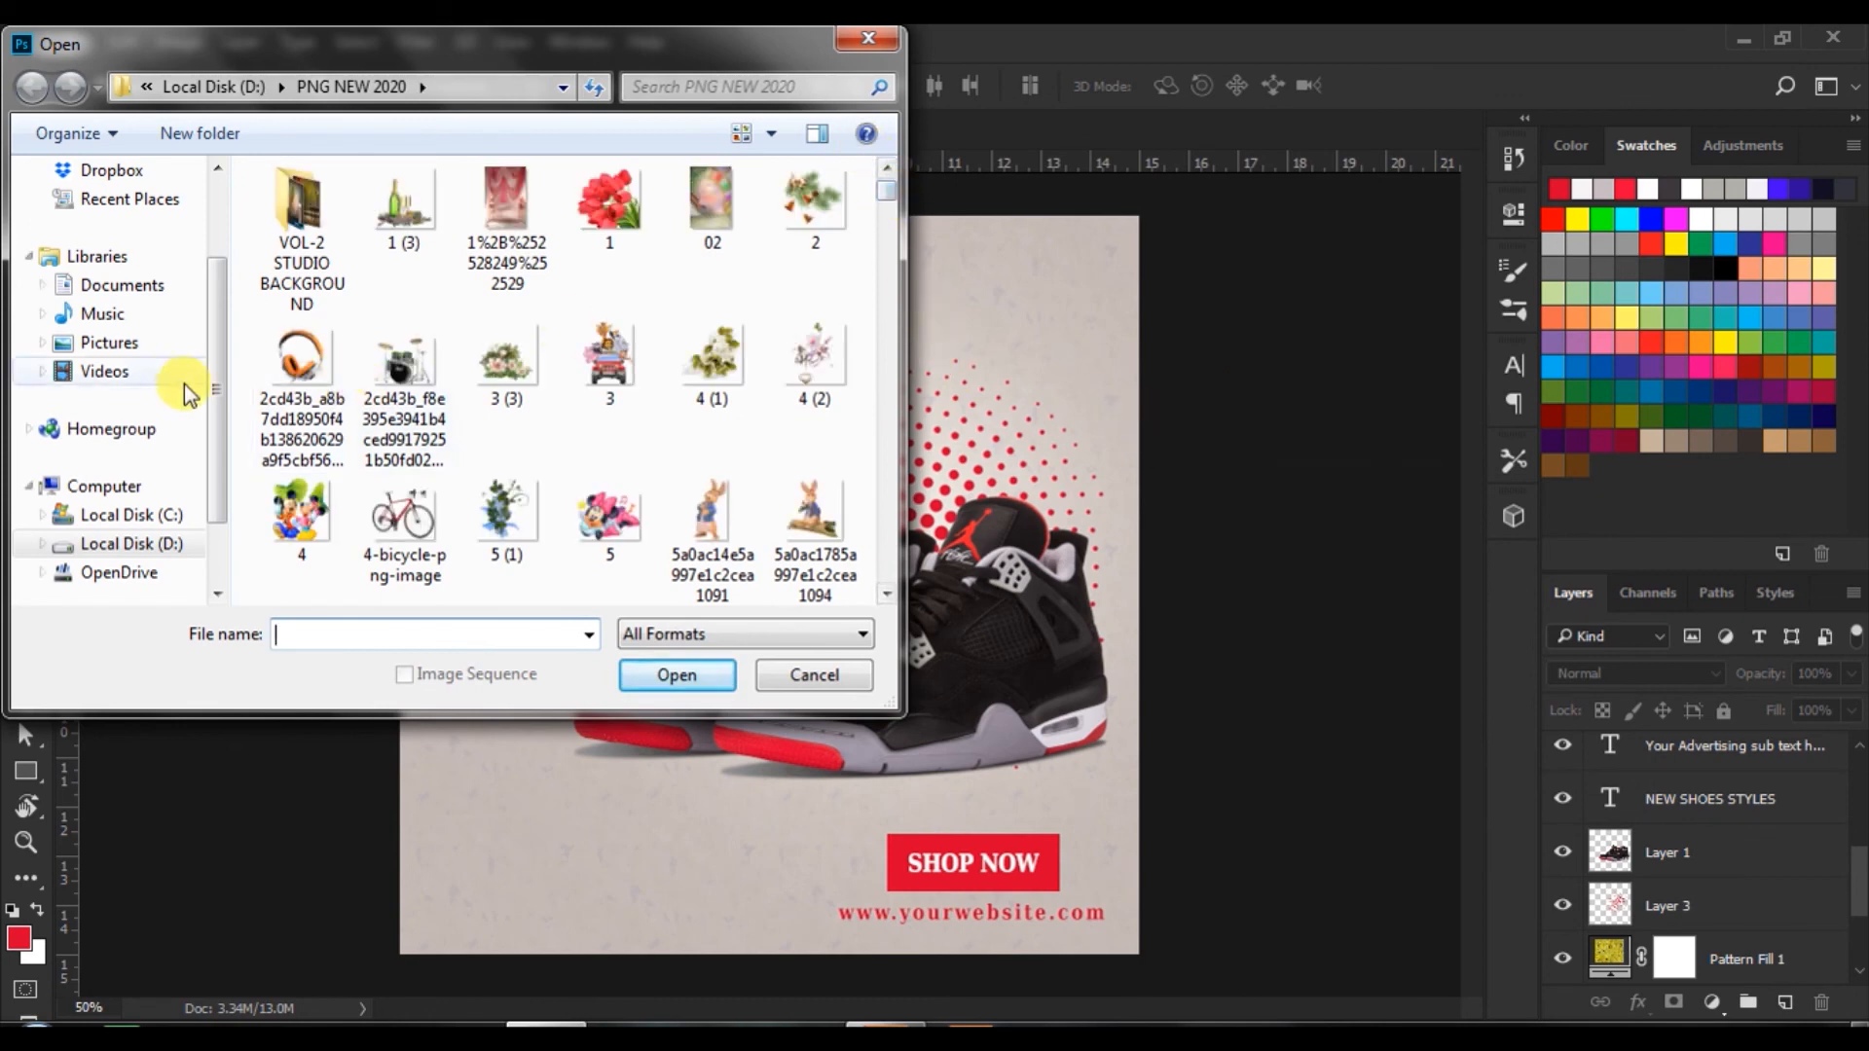
scroll(146, 301, "up", 2)
left_click(138, 279)
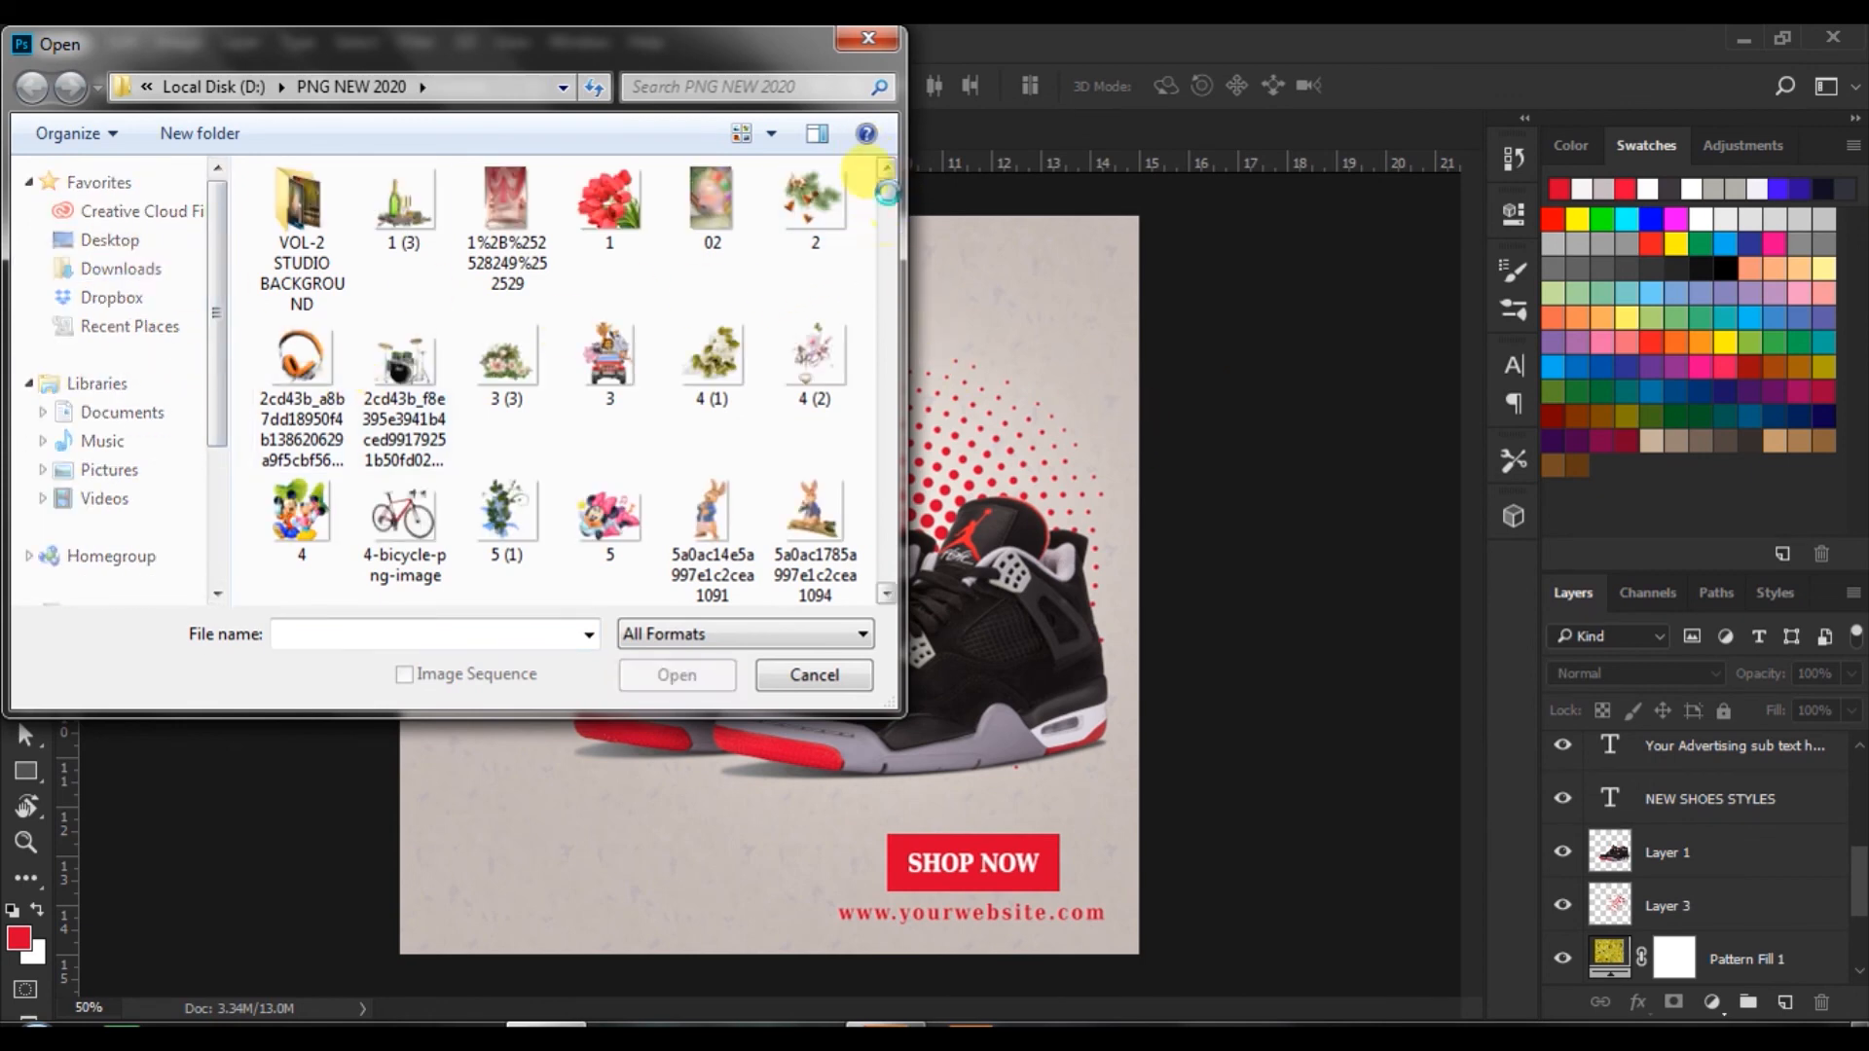
left_click_drag(889, 232, 890, 366)
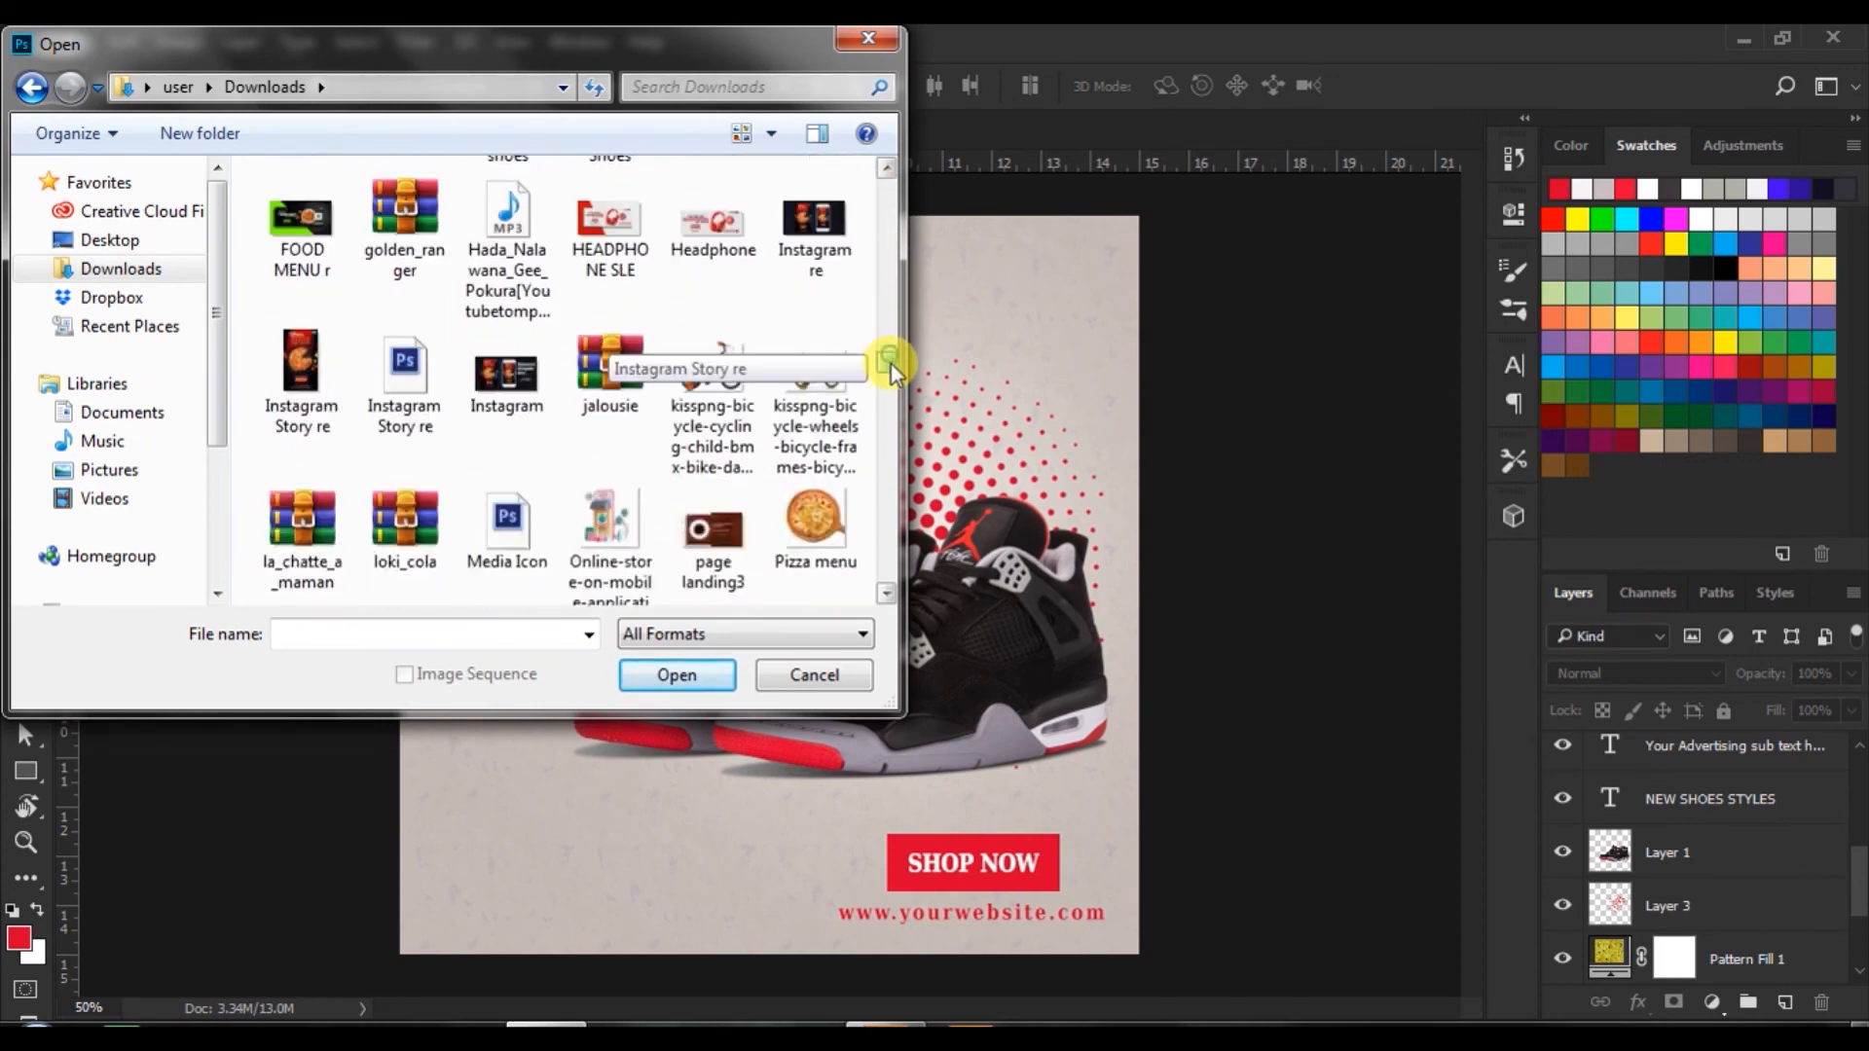
left_click(506, 409)
left_click(691, 674)
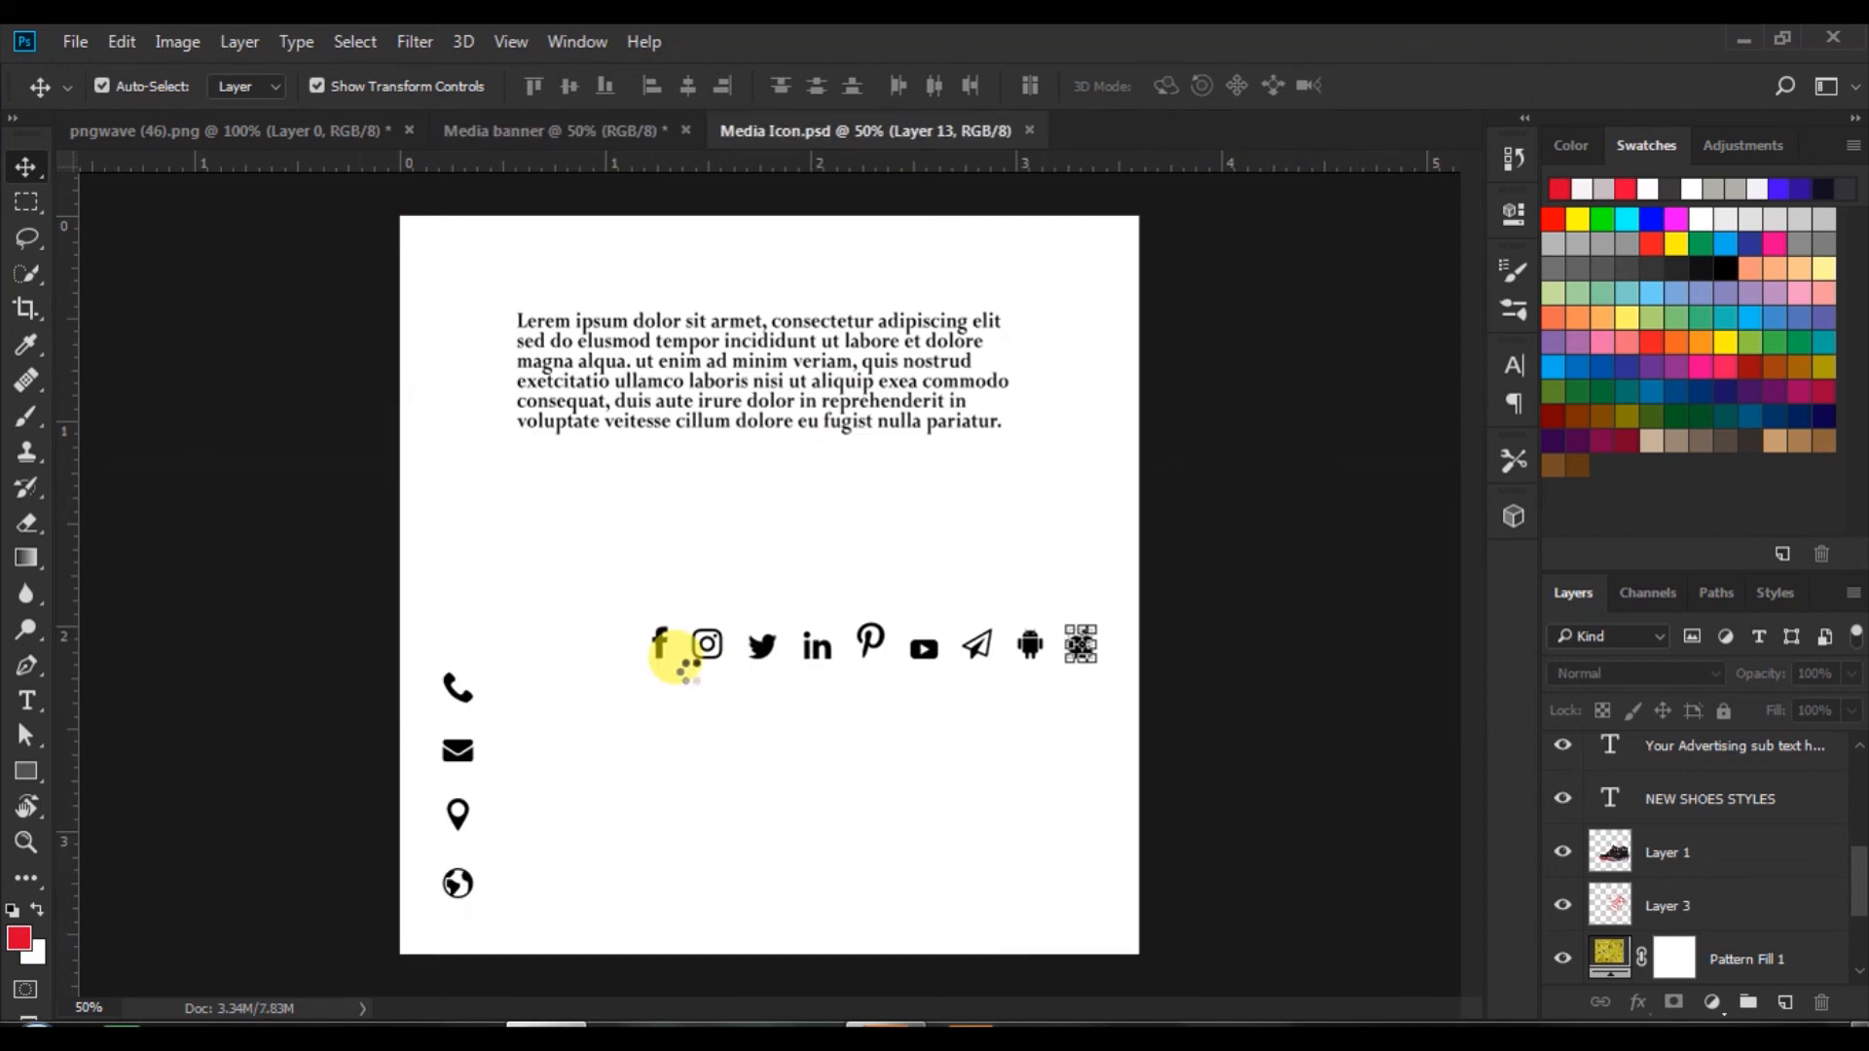
left_click(668, 646)
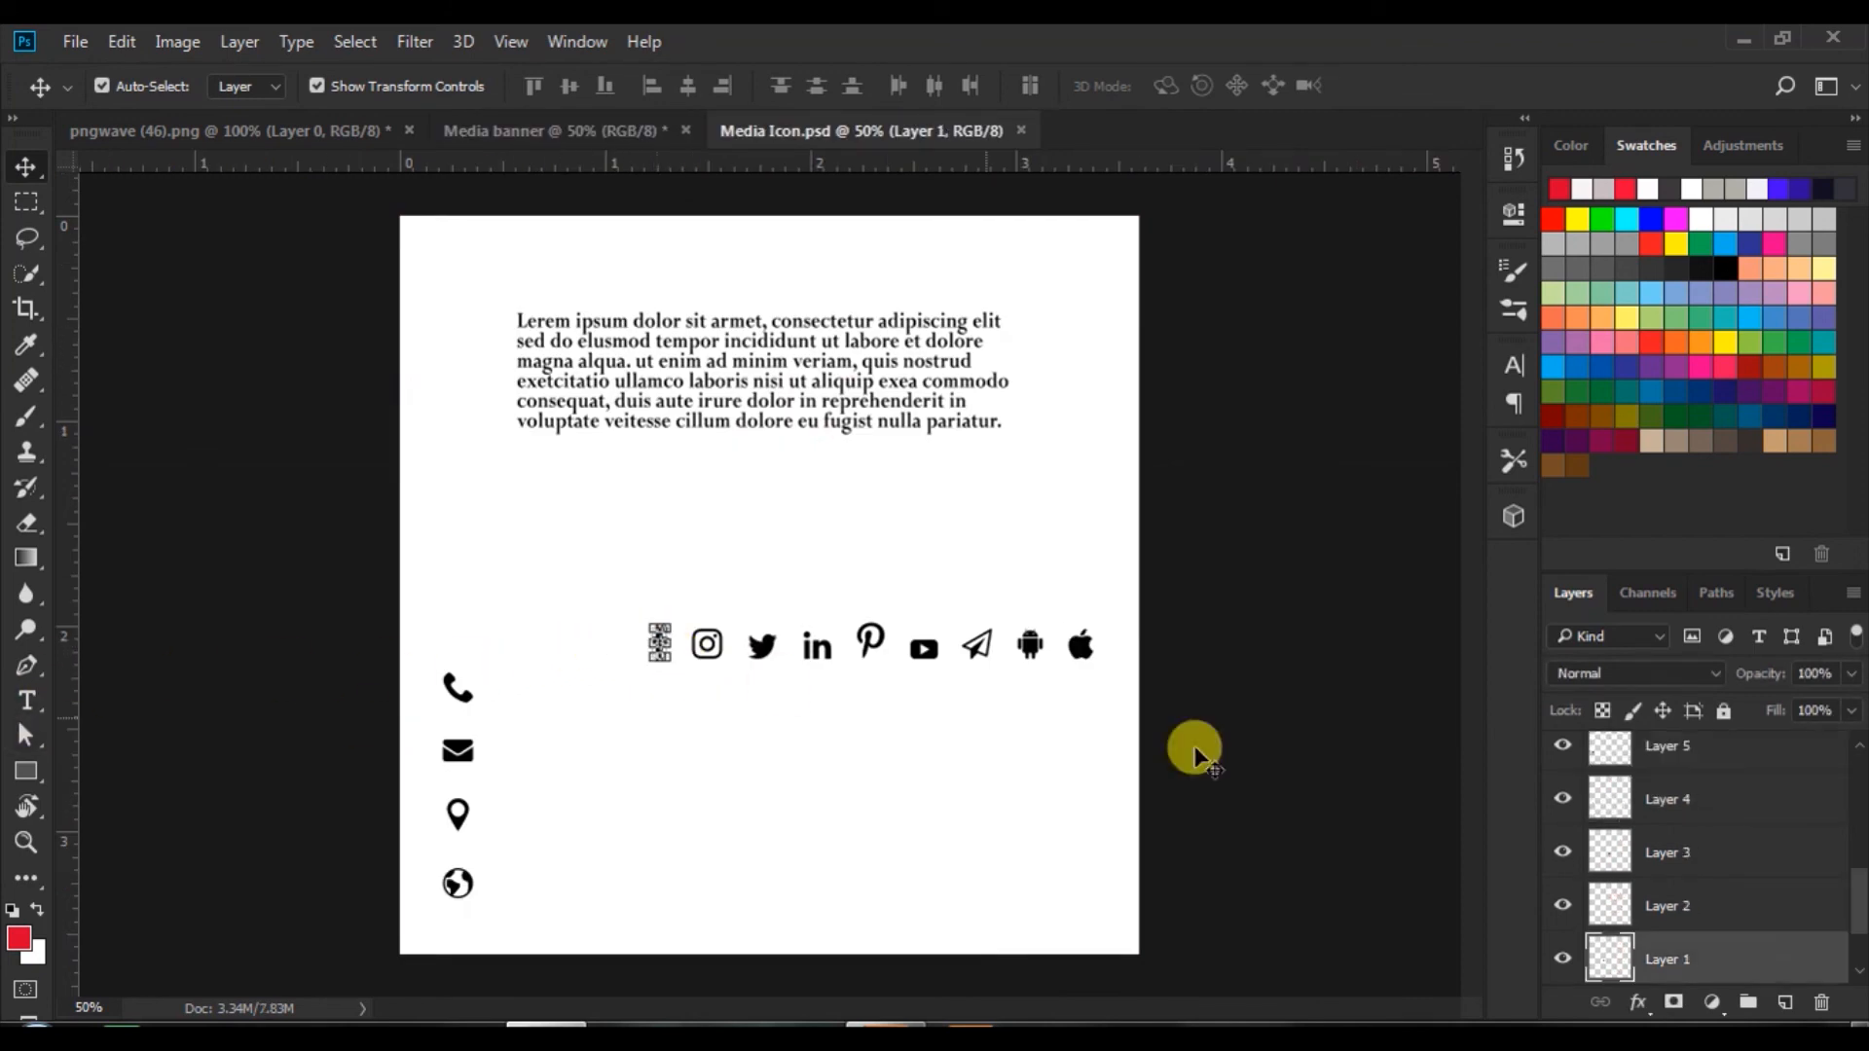
left_click(1608, 849, "shift")
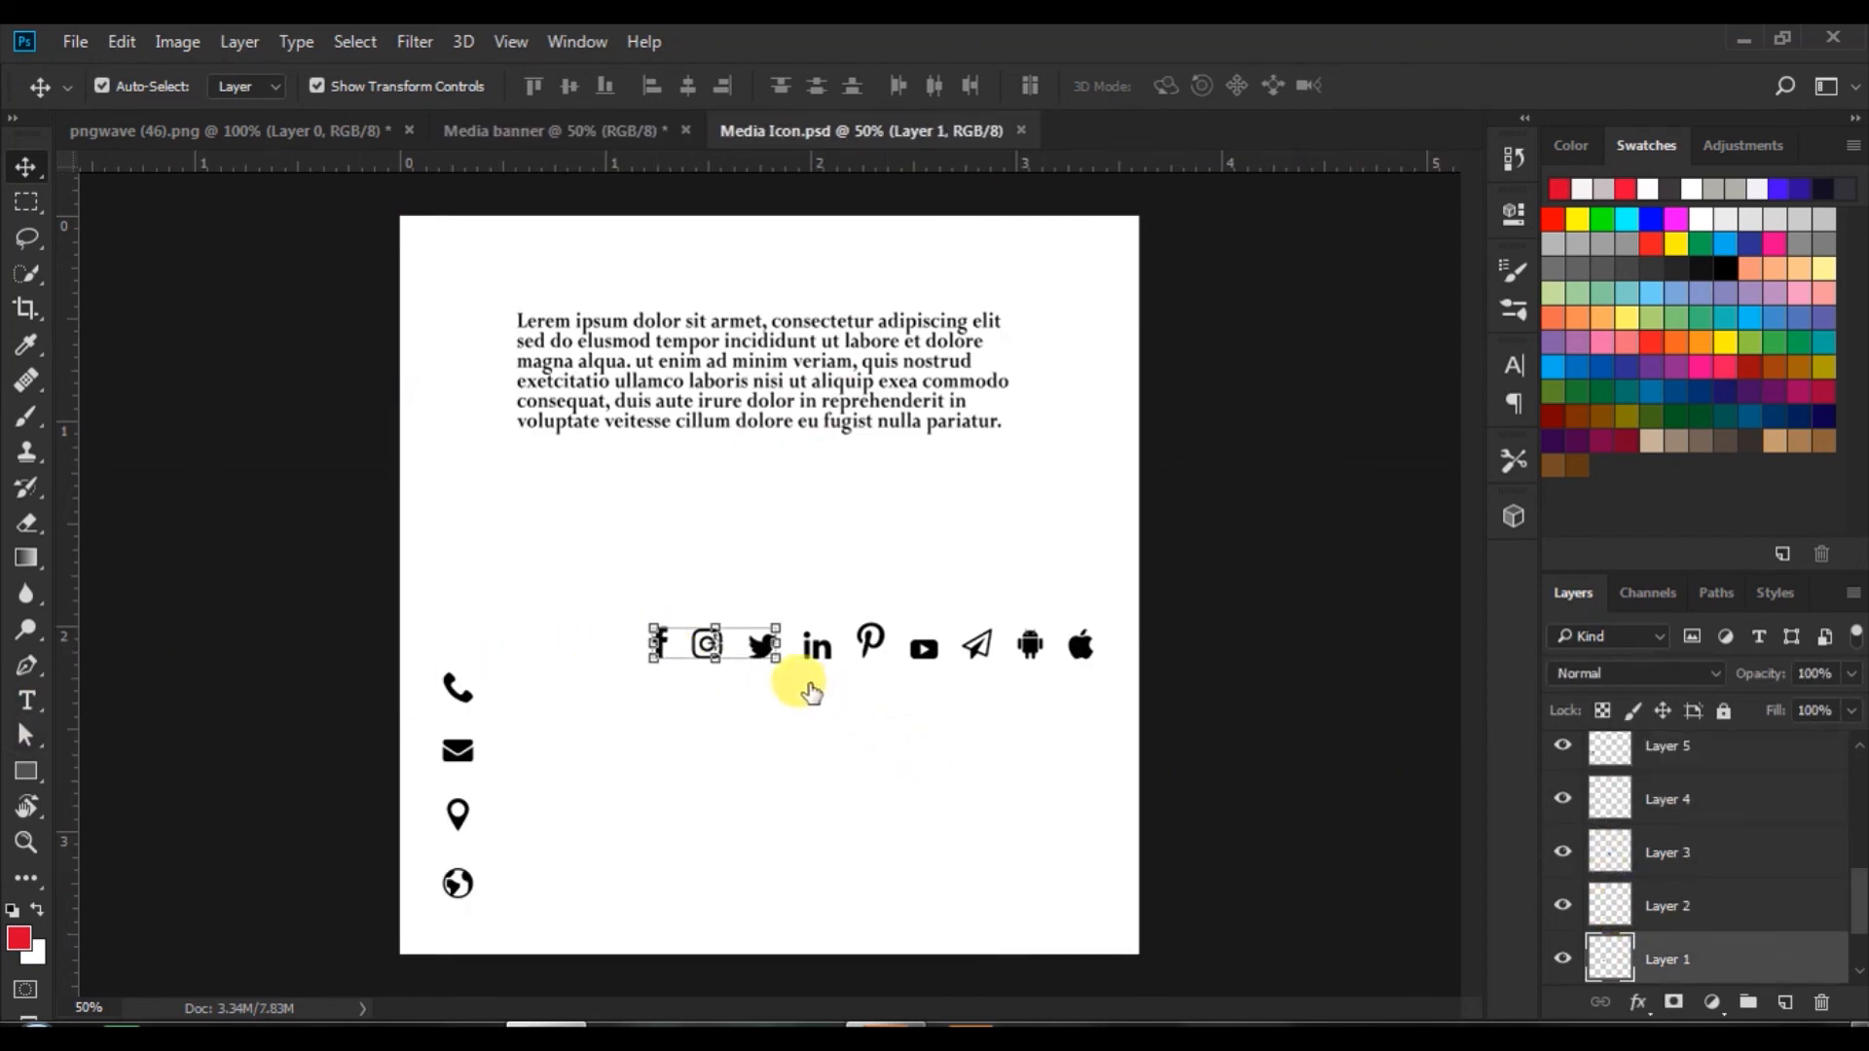
left_click(758, 647)
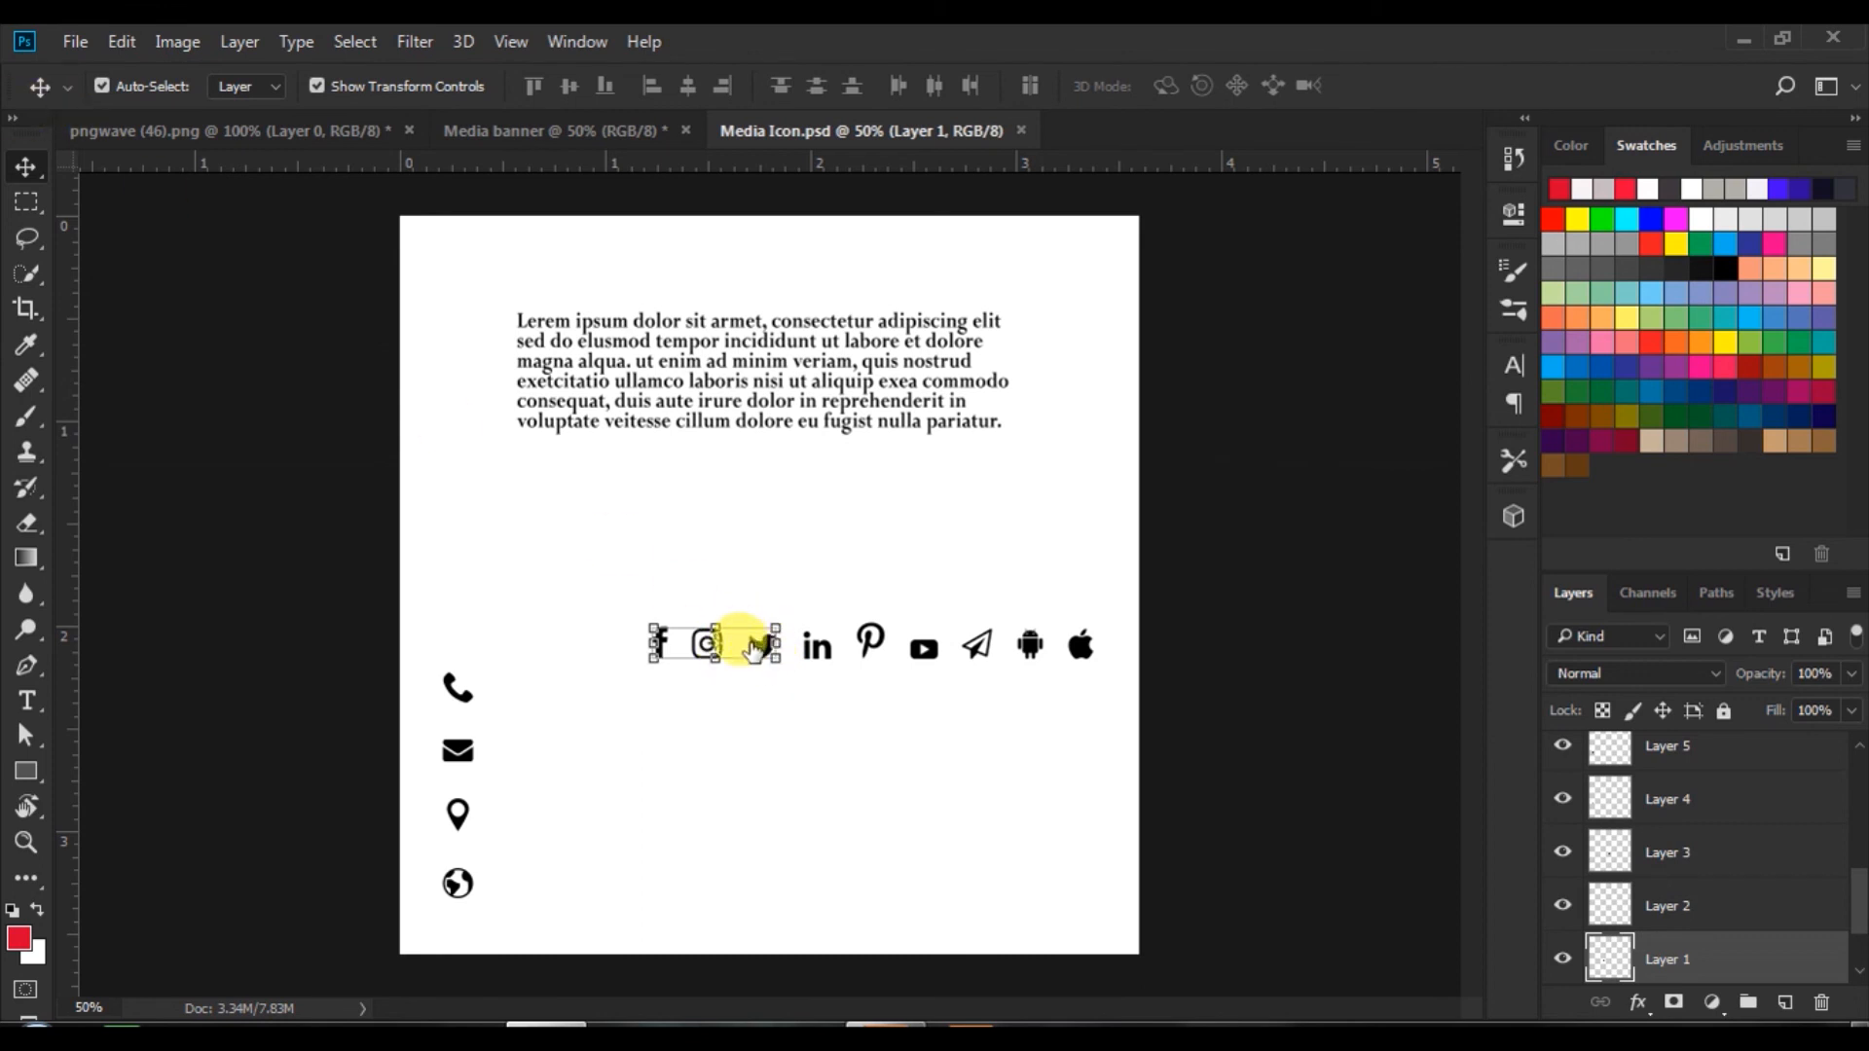
left_click(790, 484)
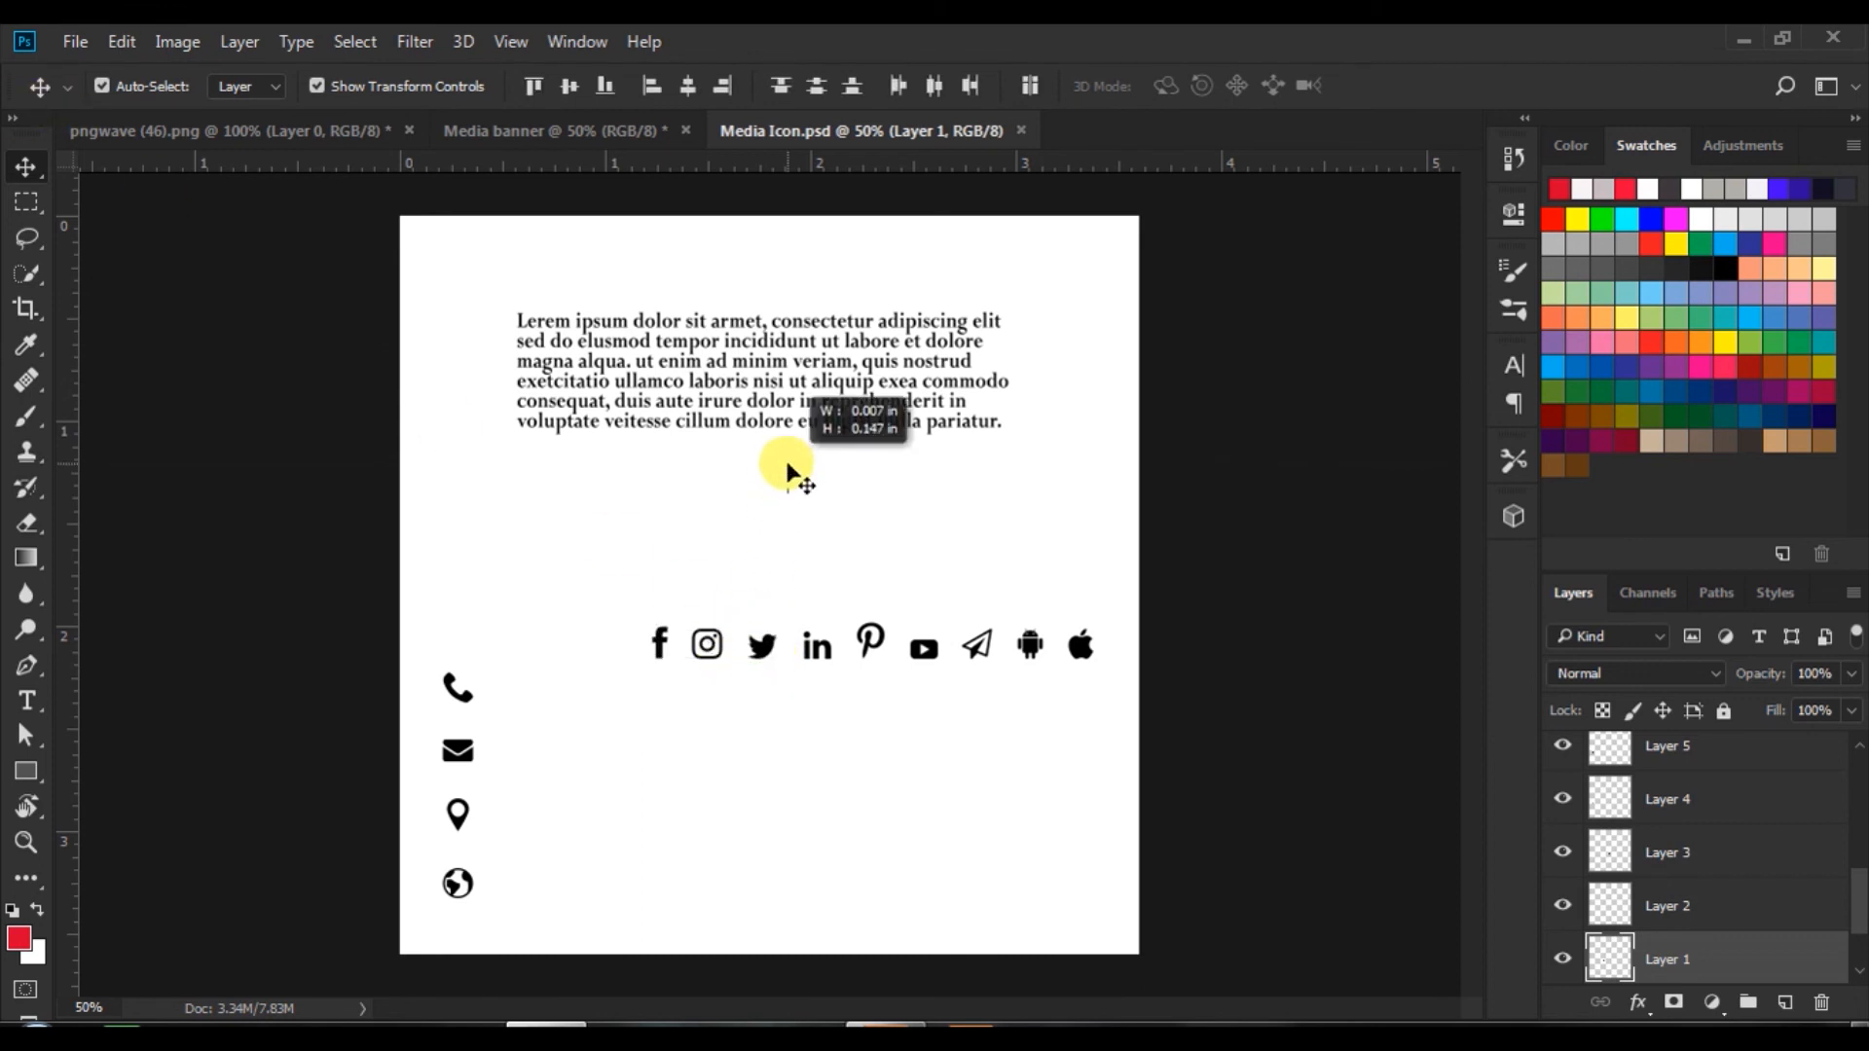
- Copy the Facebook, Instagram and Twitter icons together from the Media Icon document into the lower-left area of the Media banner
left_click(662, 642)
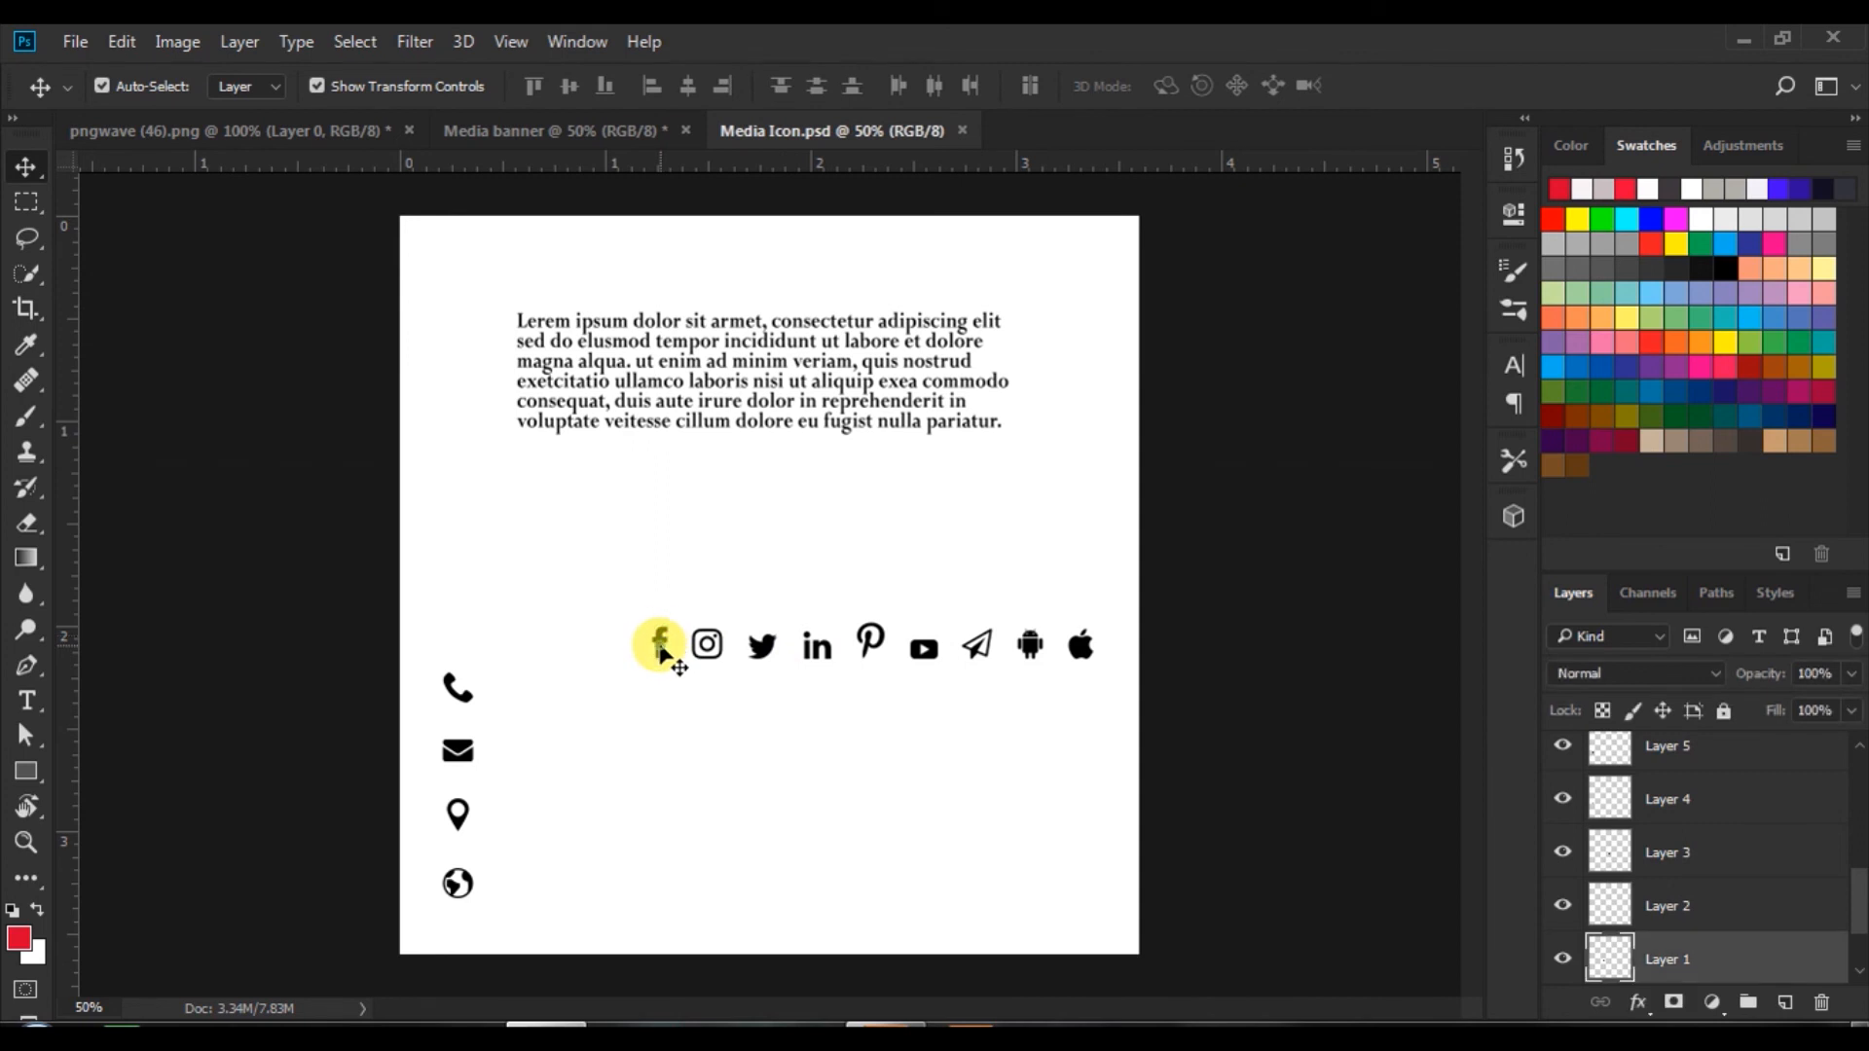
left_click(1587, 849, "shift")
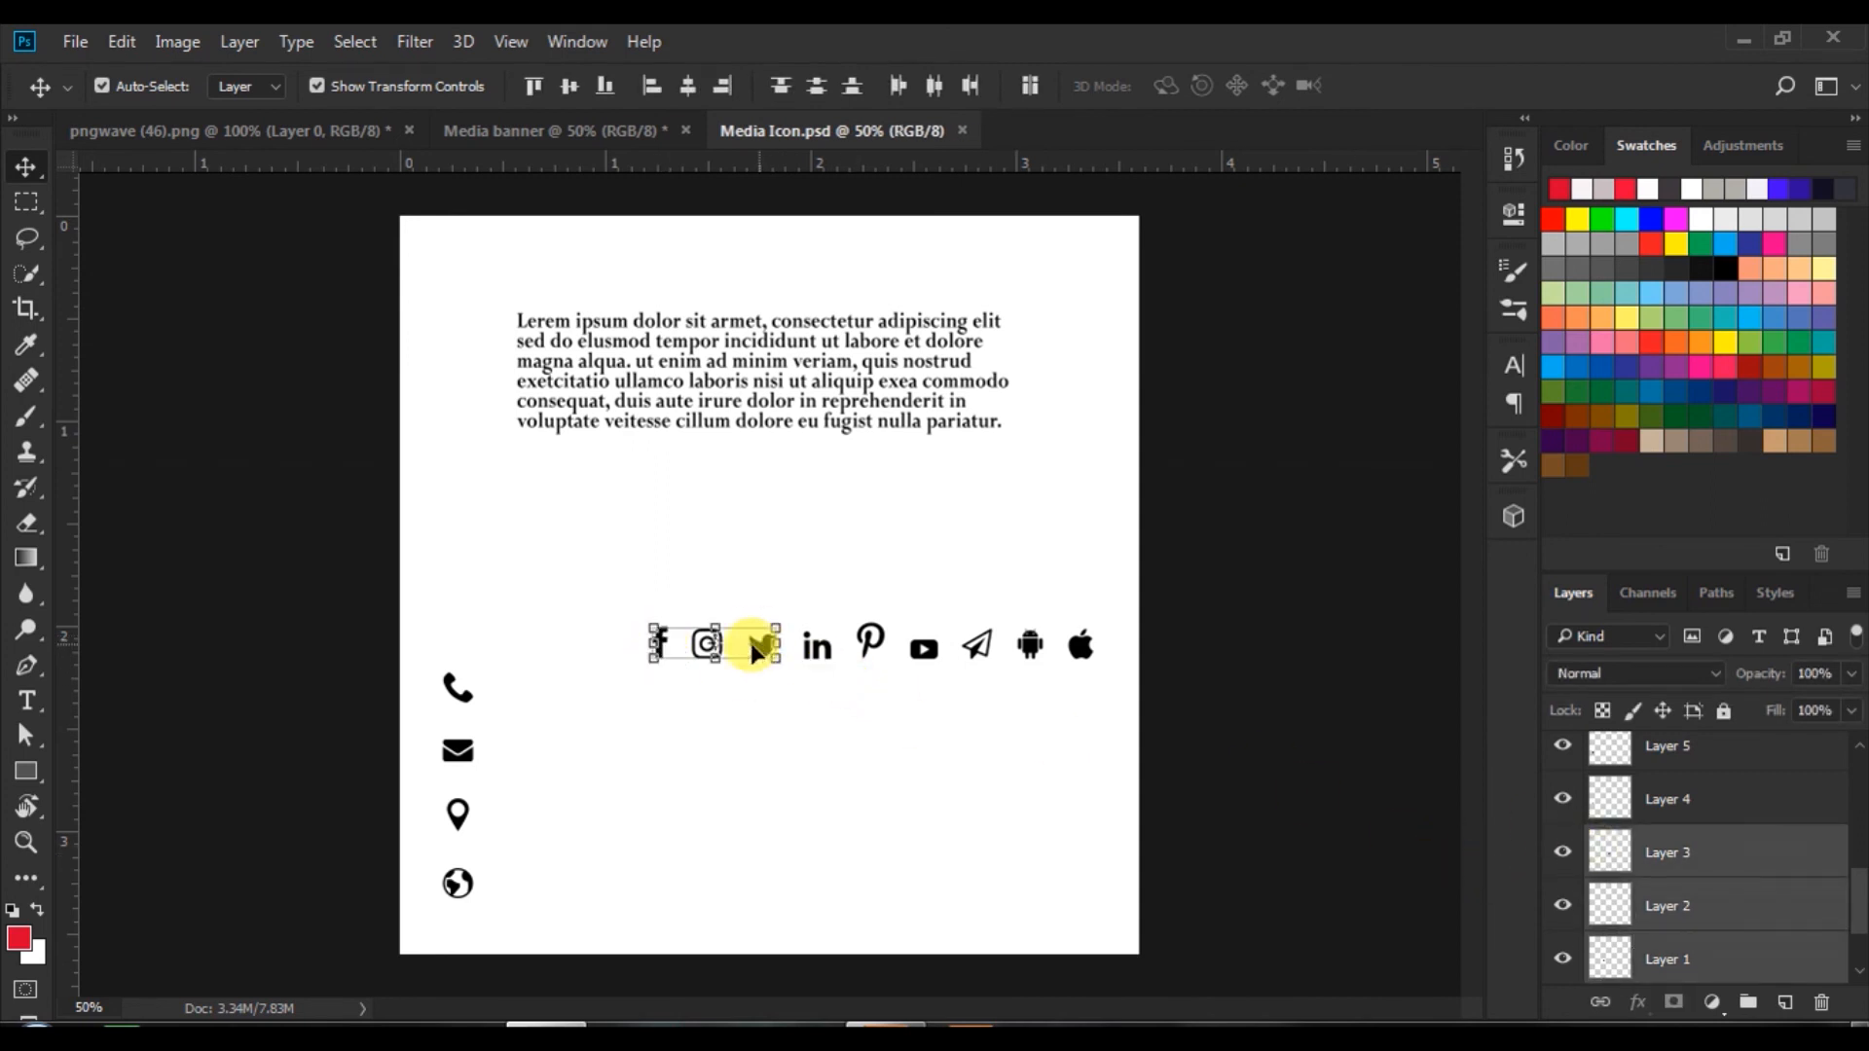
left_click_drag(755, 654, 751, 136)
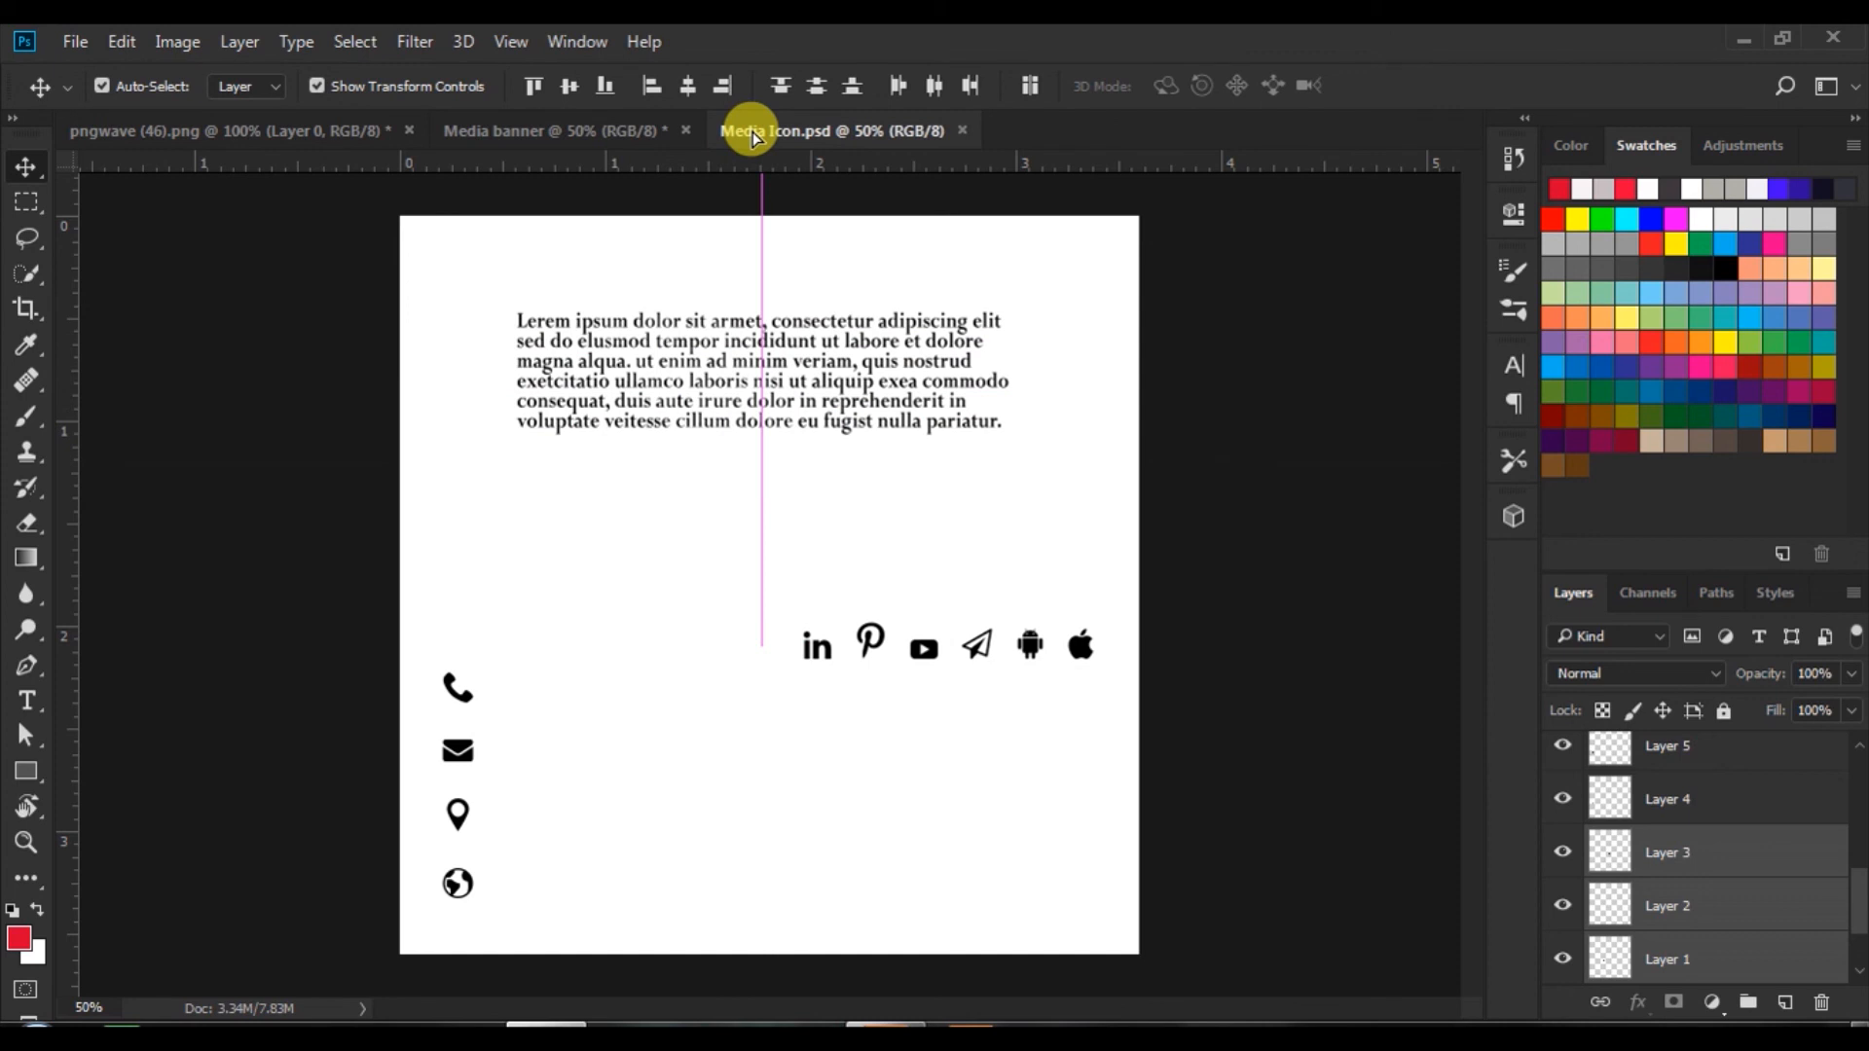
left_click_drag(751, 136, 519, 864)
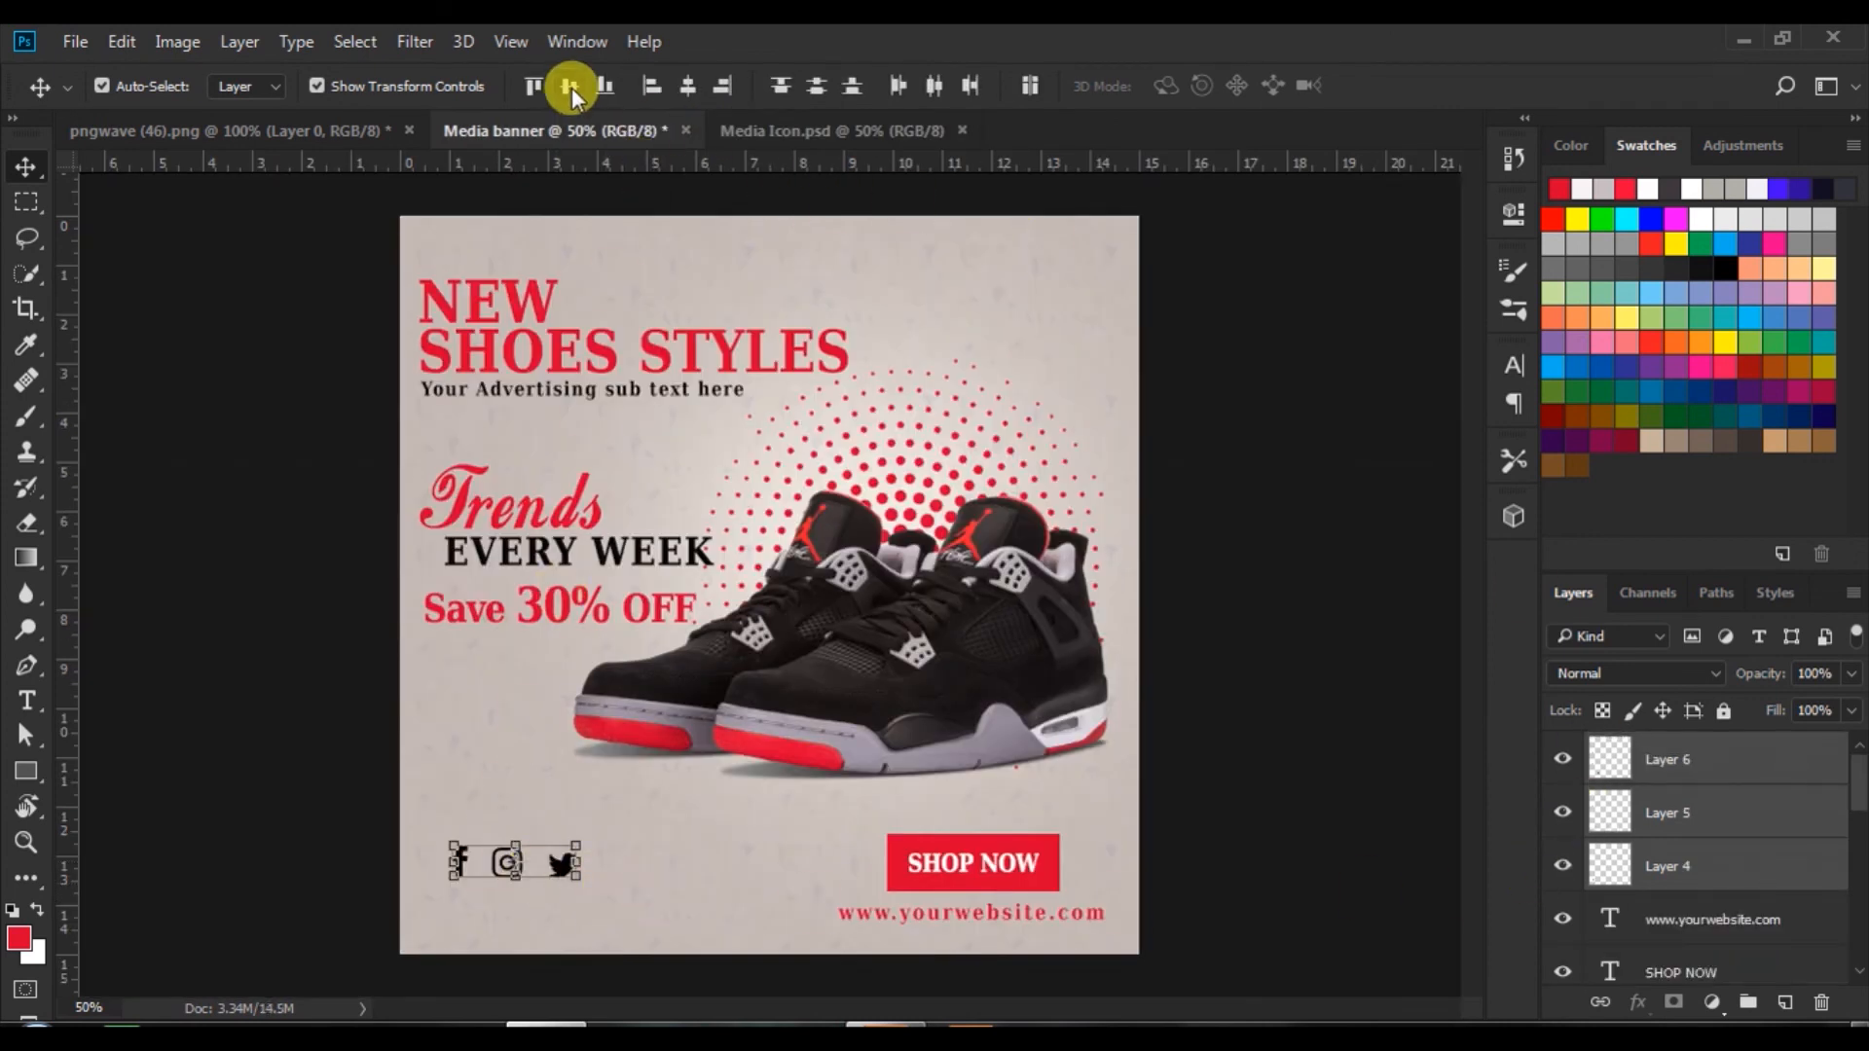
- Move the three social icons down and left into the banner's lower-left corner, level with the website address
left_click(564, 860)
left_click_drag(562, 871, 532, 918)
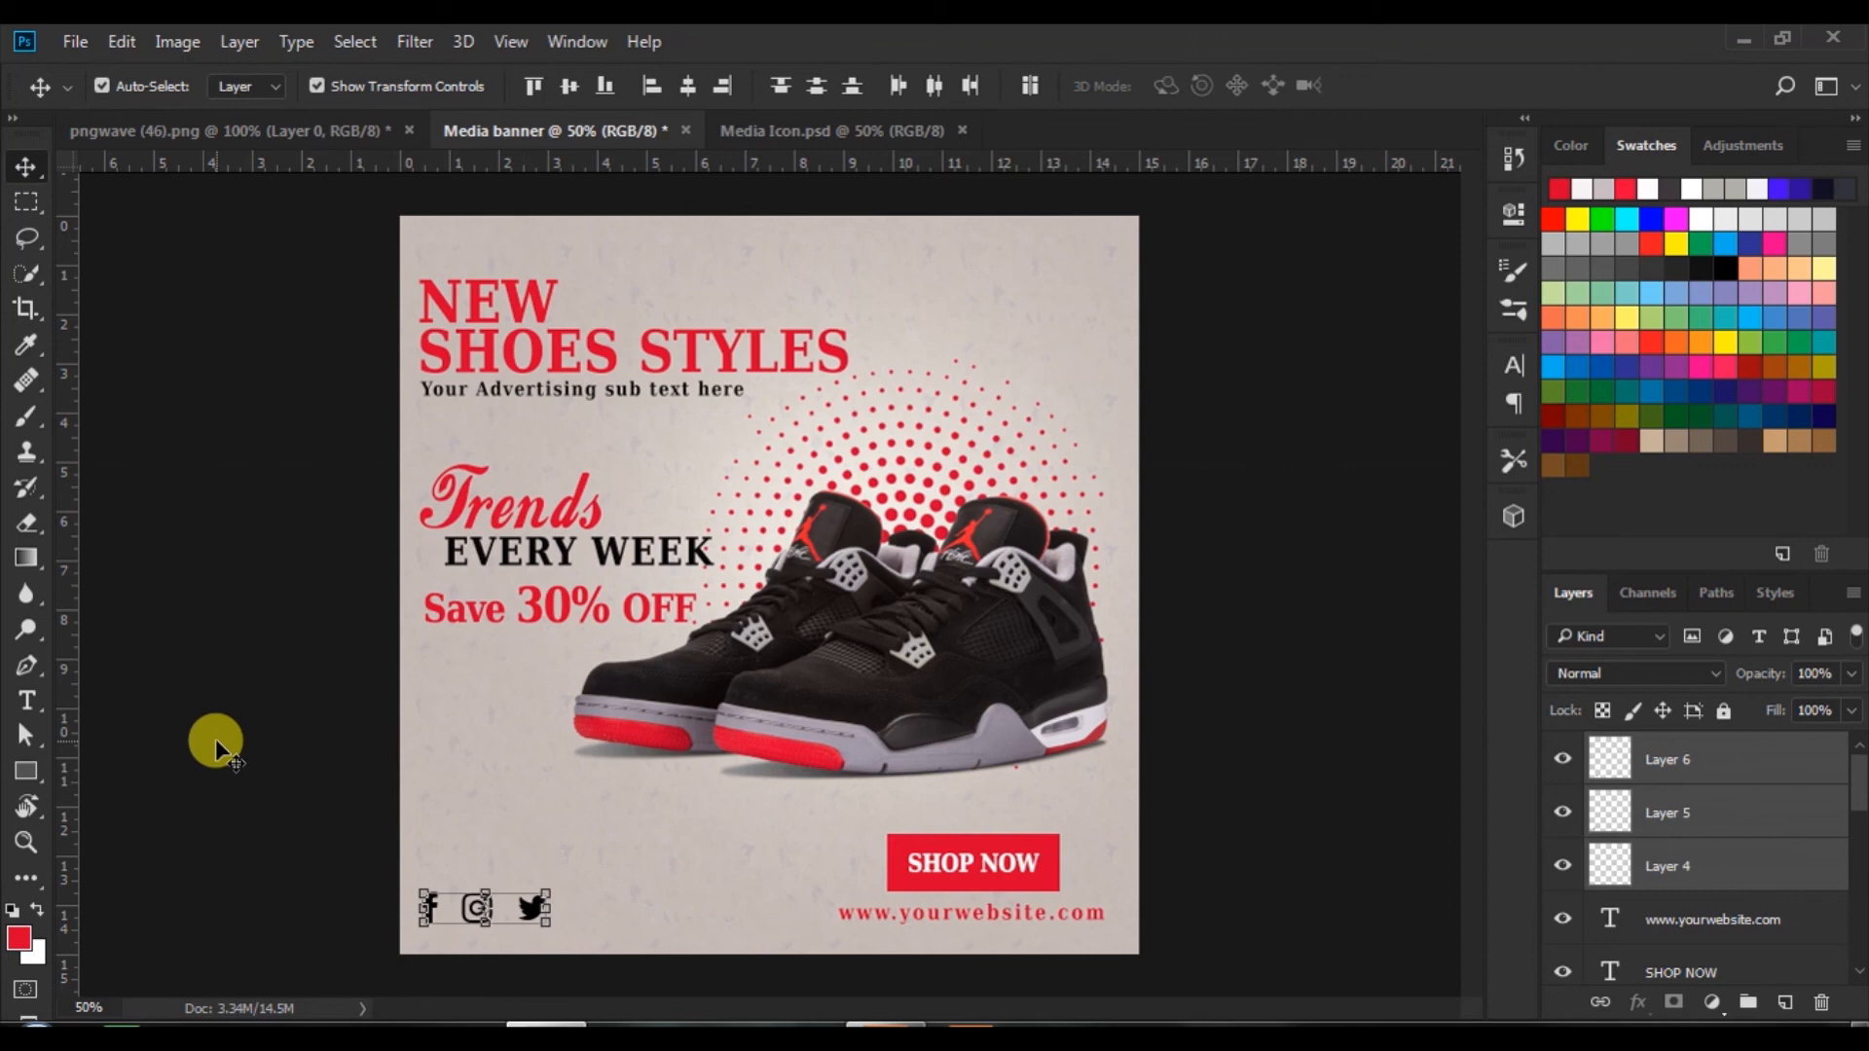
left_click(214, 738)
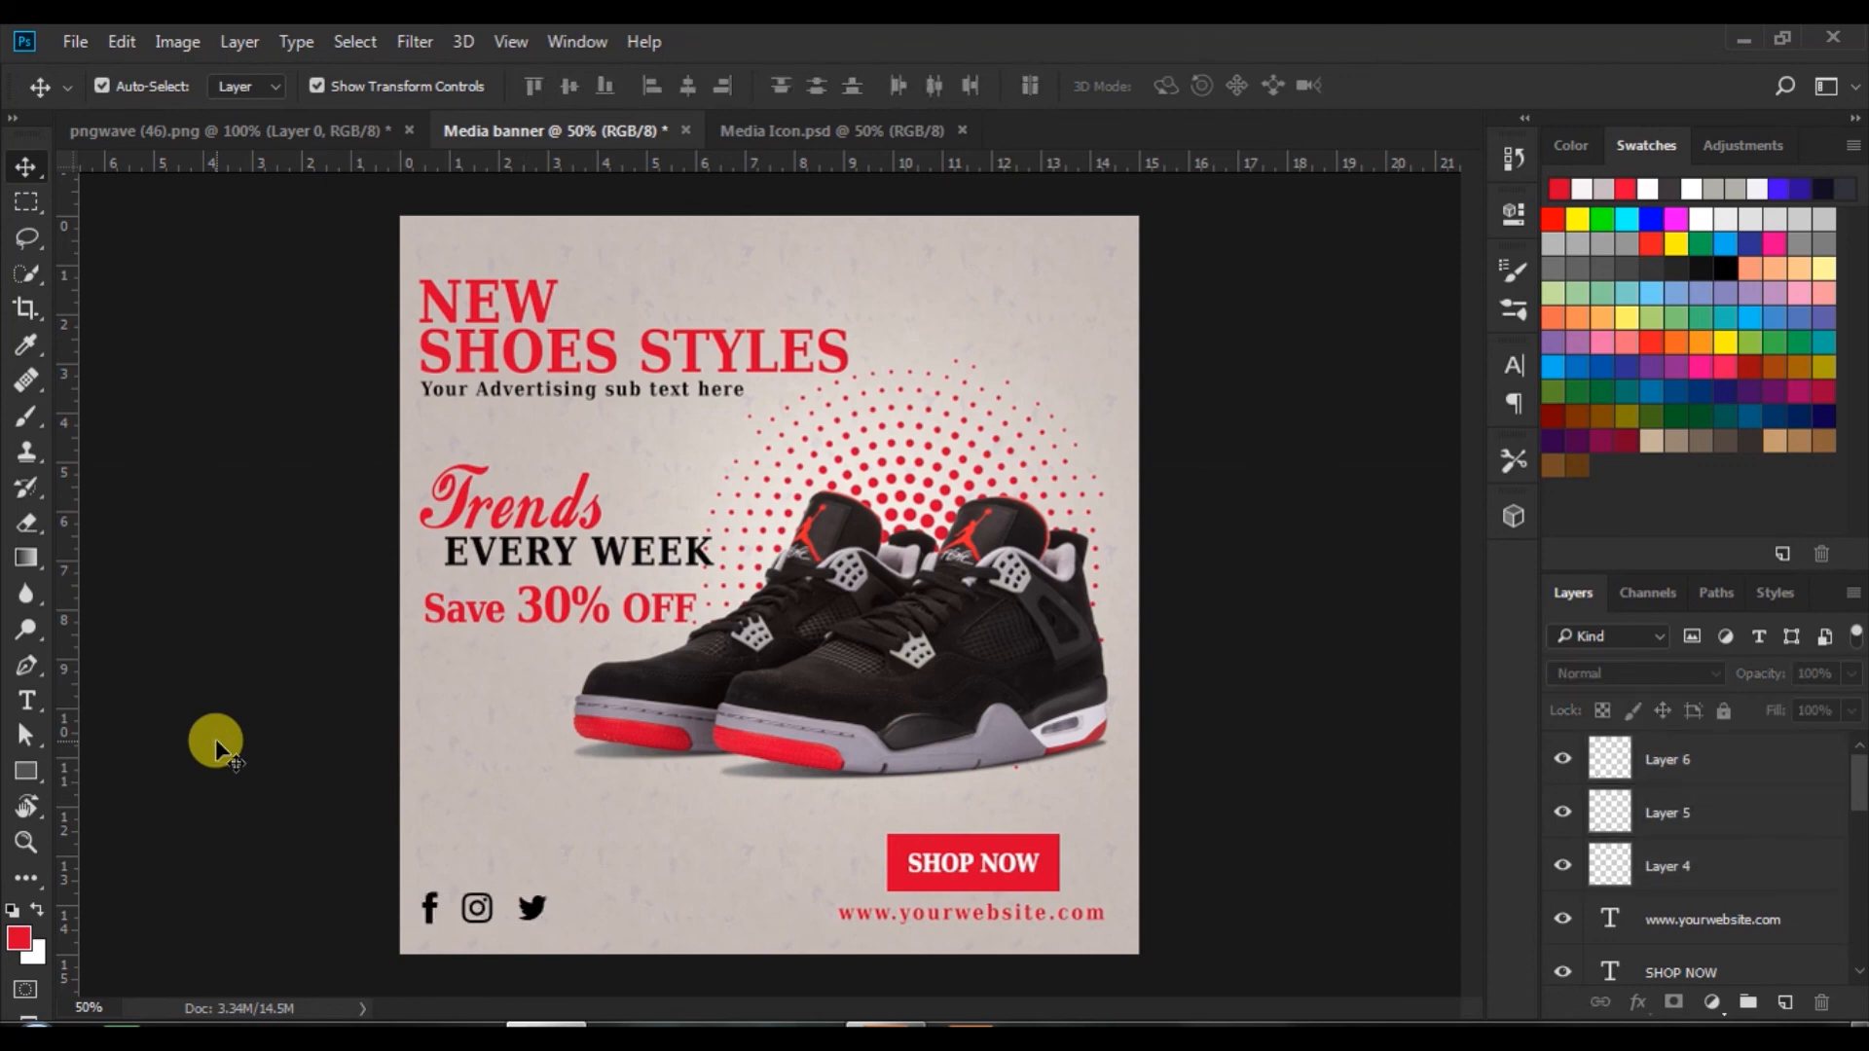
- Add the red text "LOGO" at 30 pt in the banner's upper-right corner
left_click(26, 700)
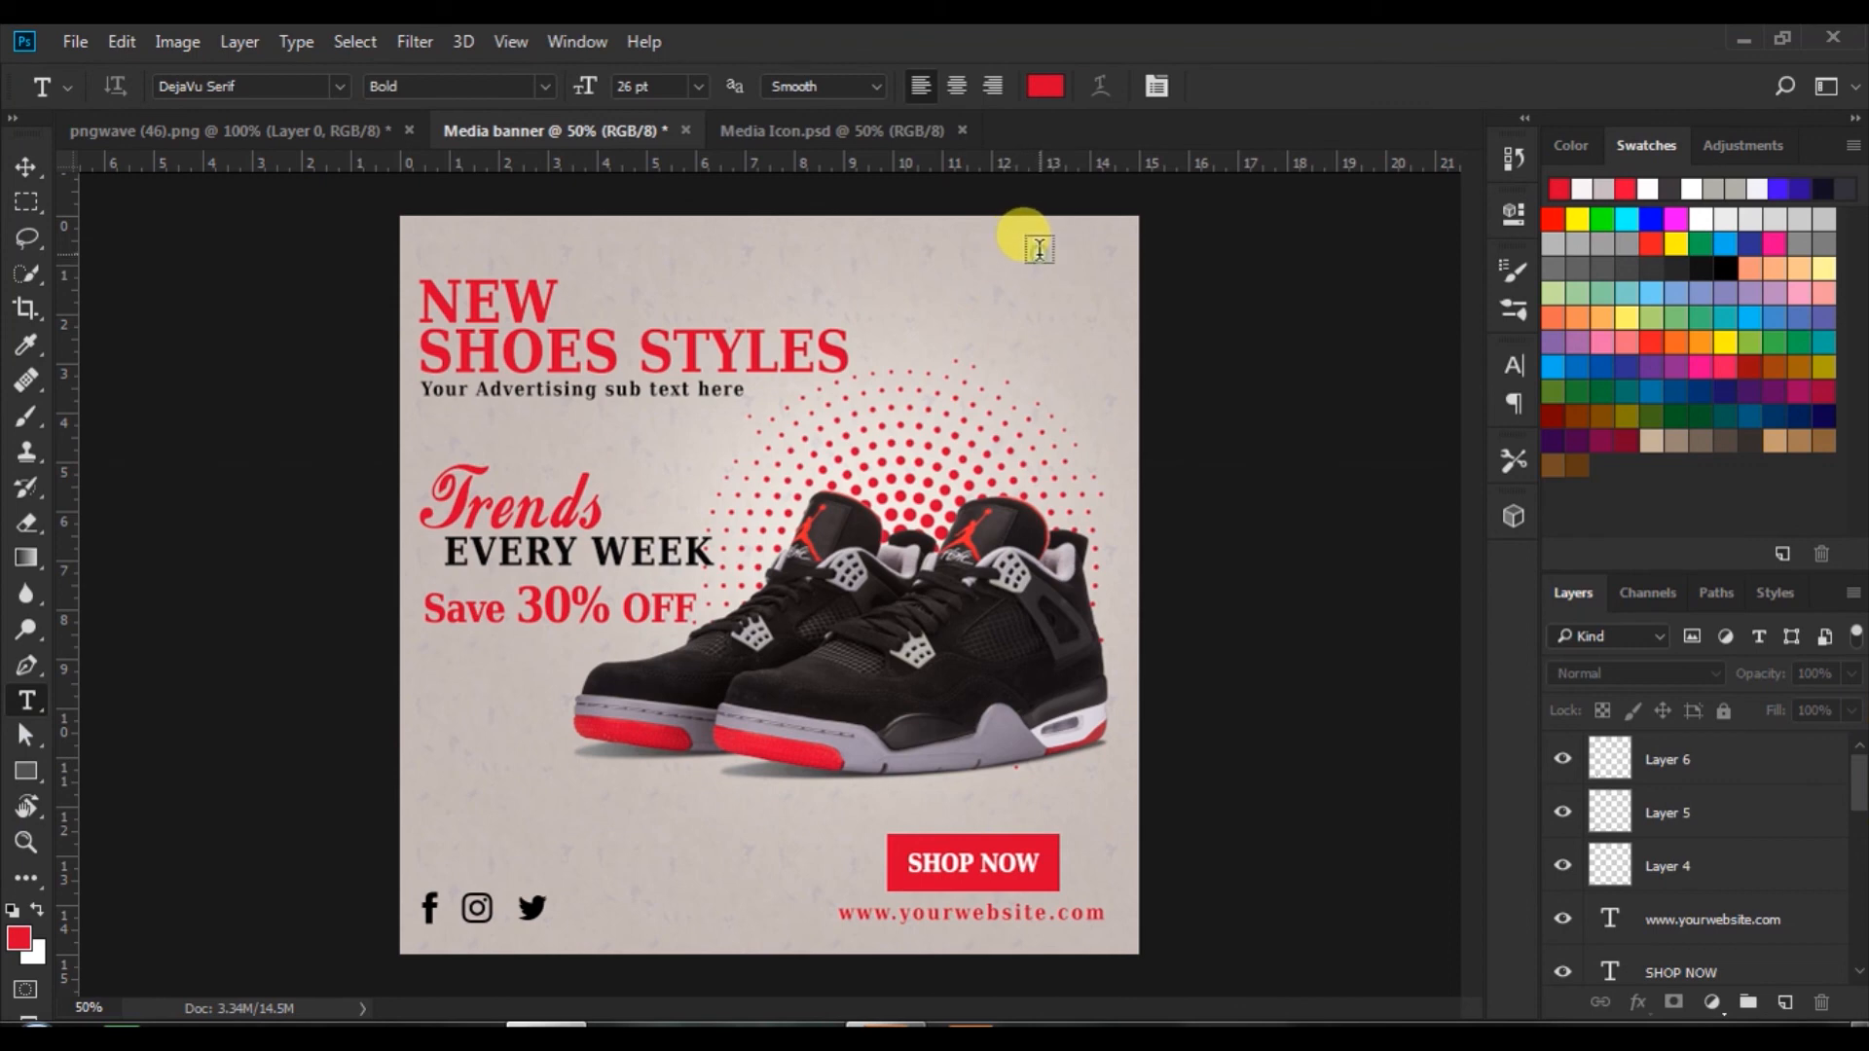
left_click(1039, 249)
left_click(698, 86)
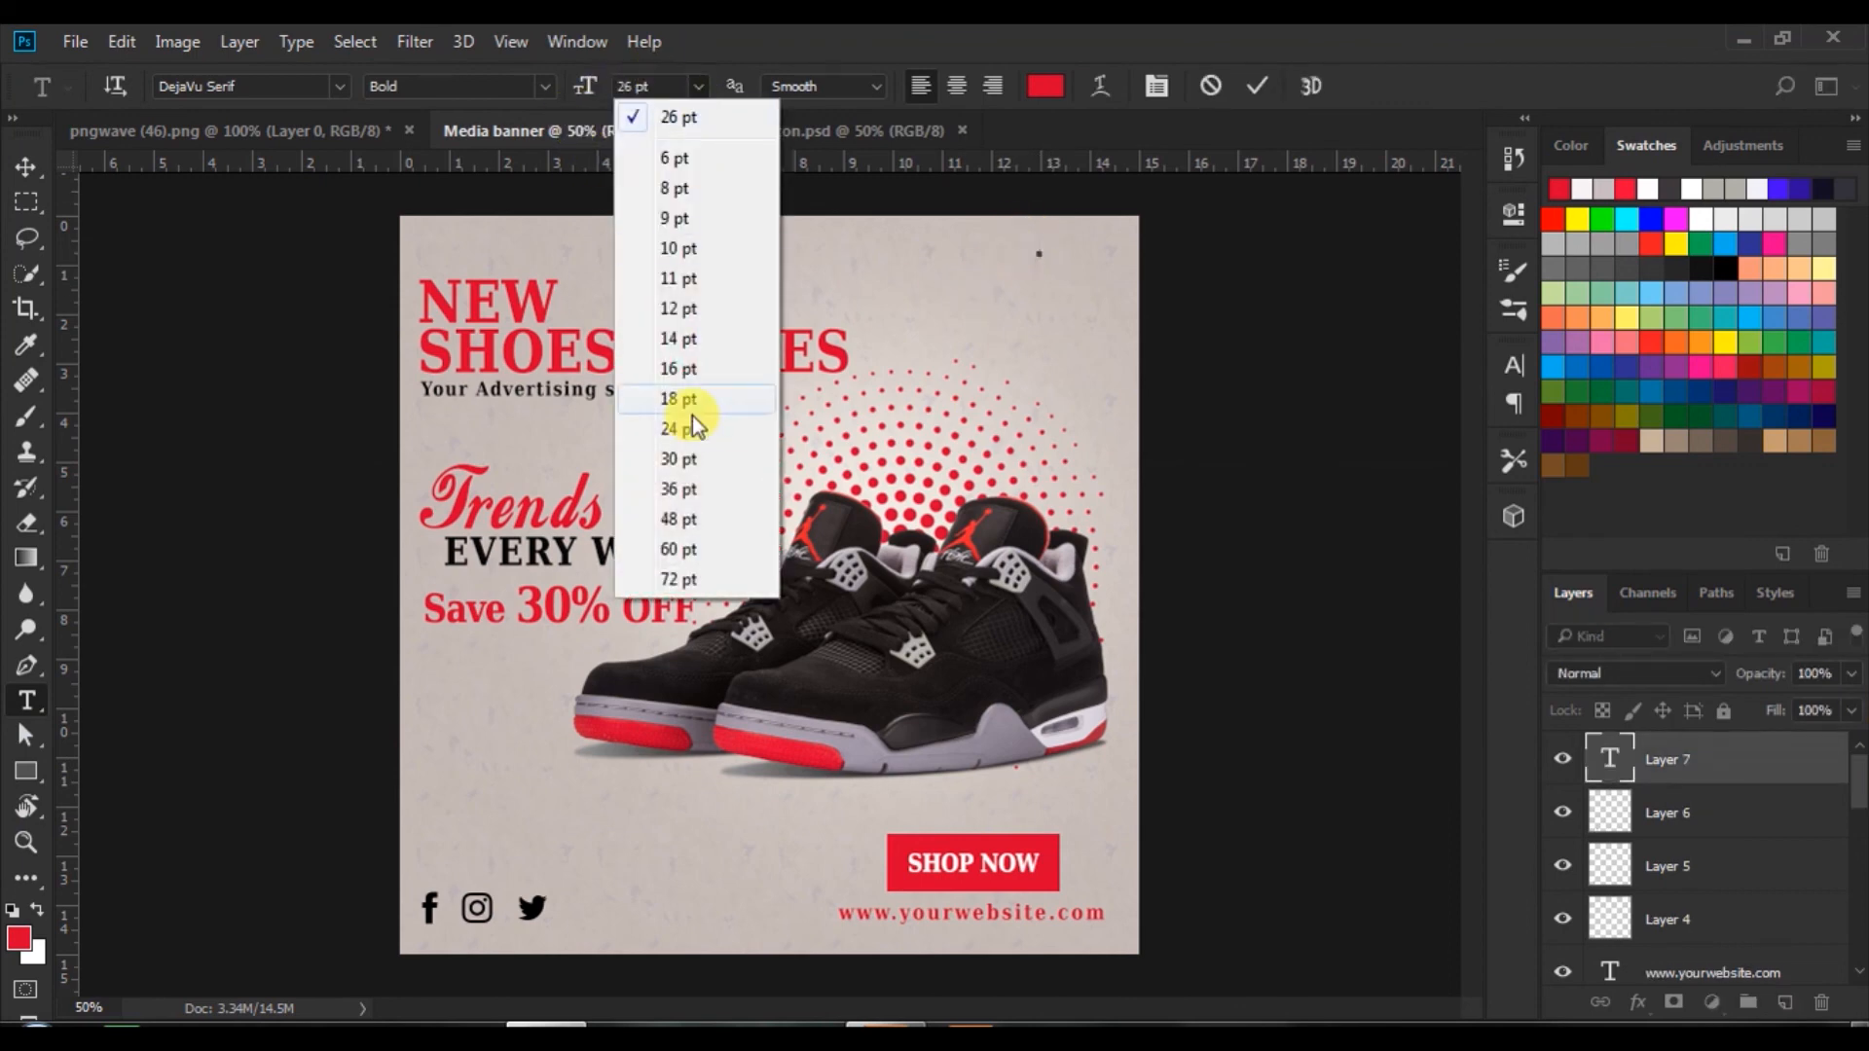
left_click(674, 469)
left_click(1511, 366)
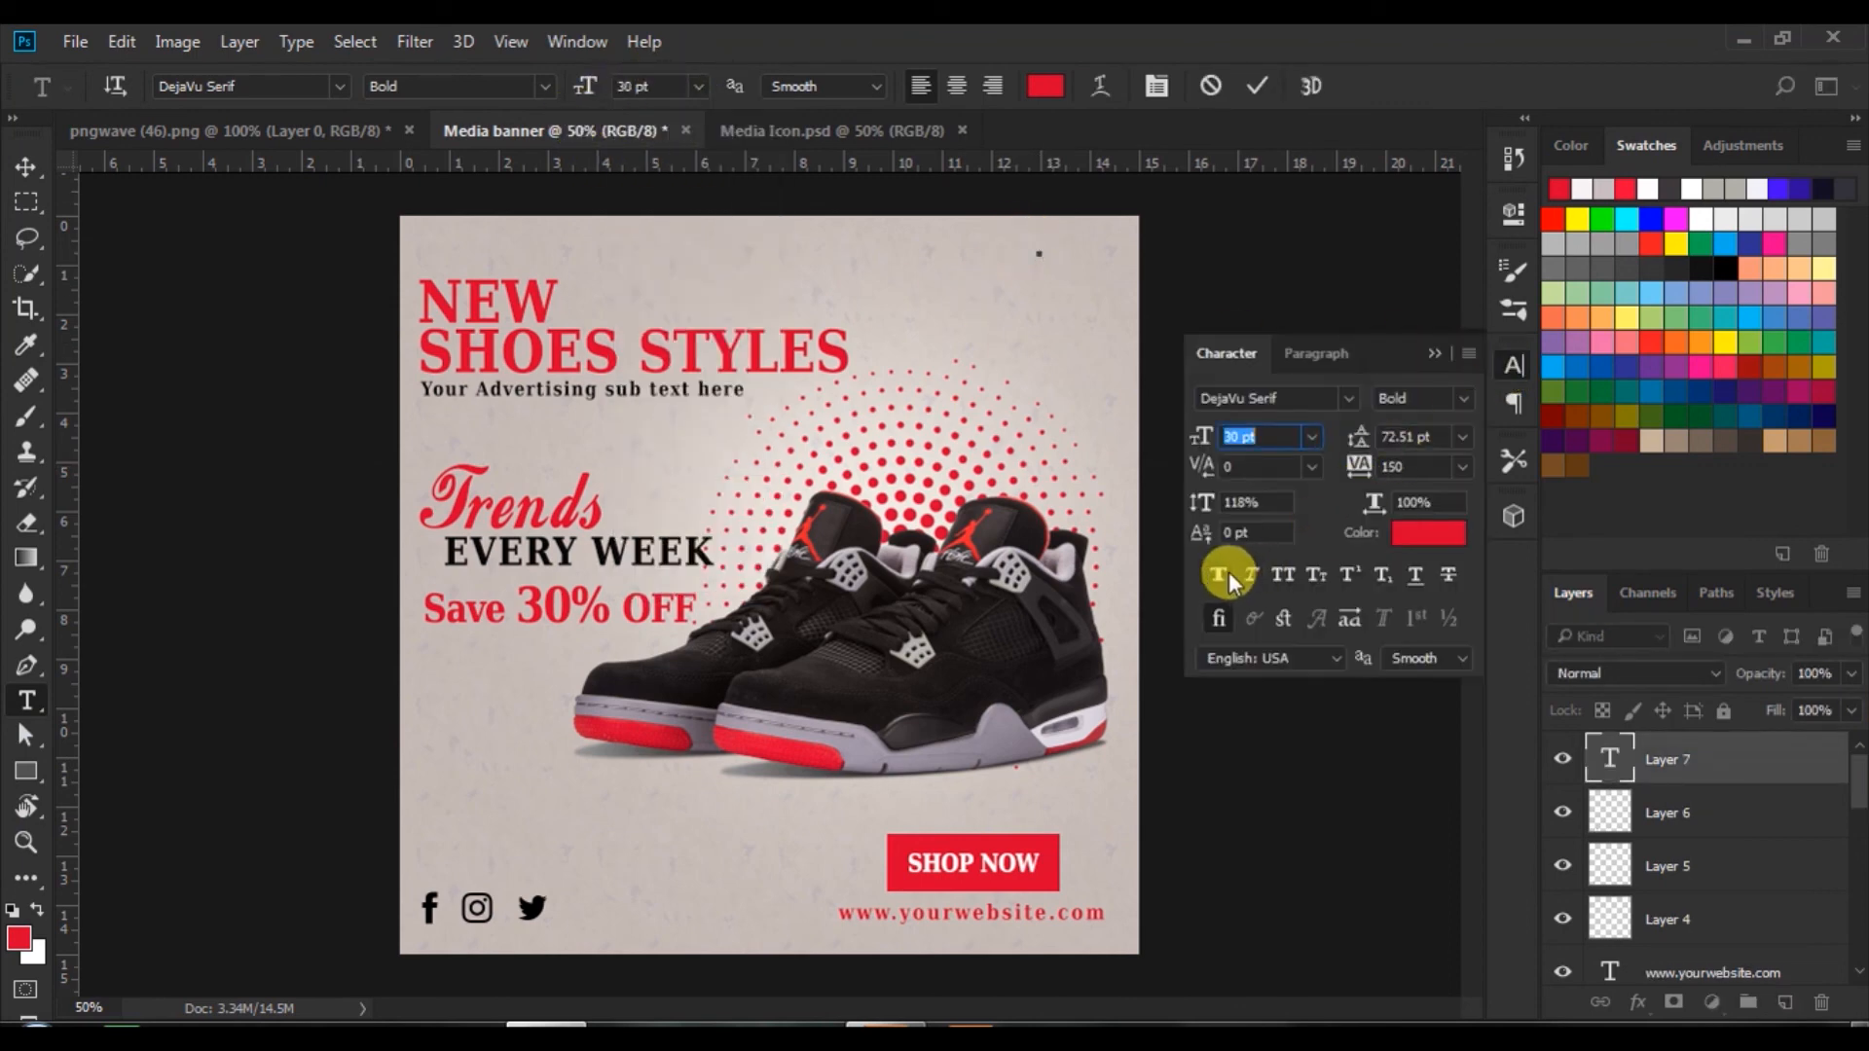
left_click(1431, 352)
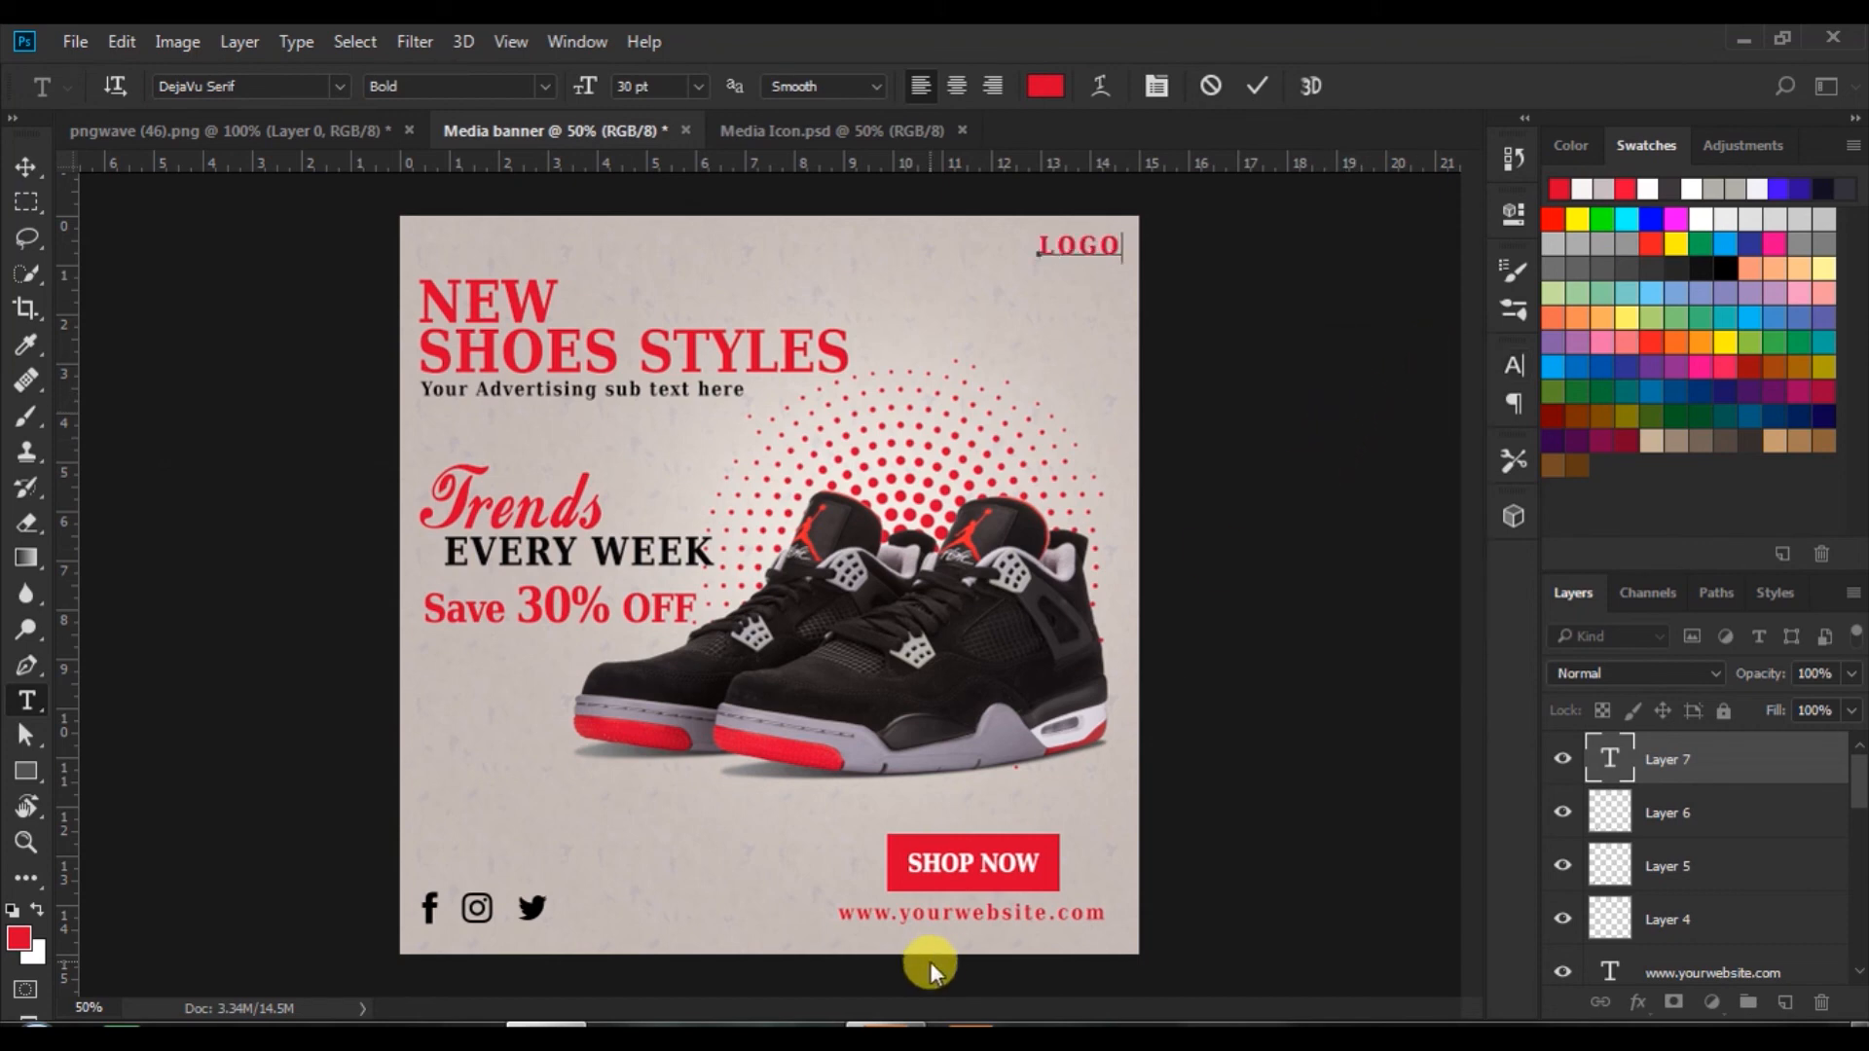
- Set the whole "LOGO" text to 33 pt with a tracking of 10 and commit it
left_click_drag(1039, 249, 1168, 249)
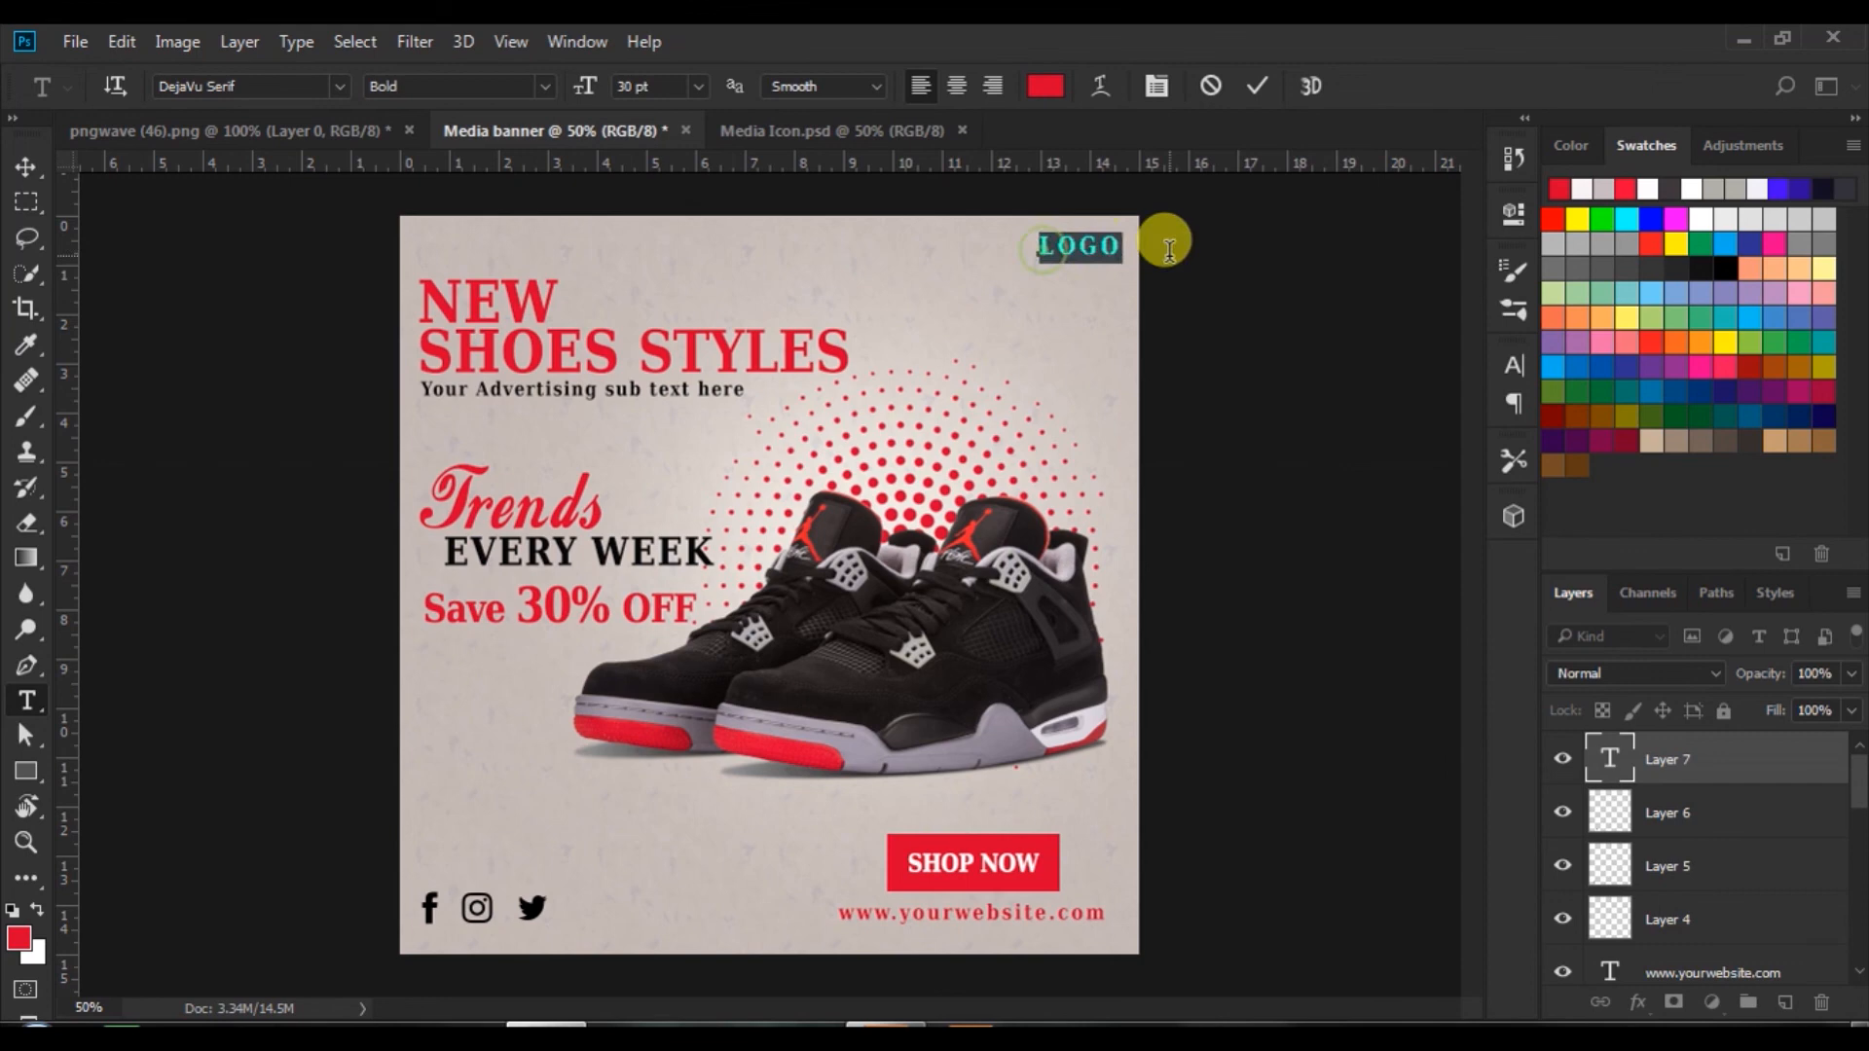
left_click(1513, 366)
left_click_drag(1361, 479, 1359, 479)
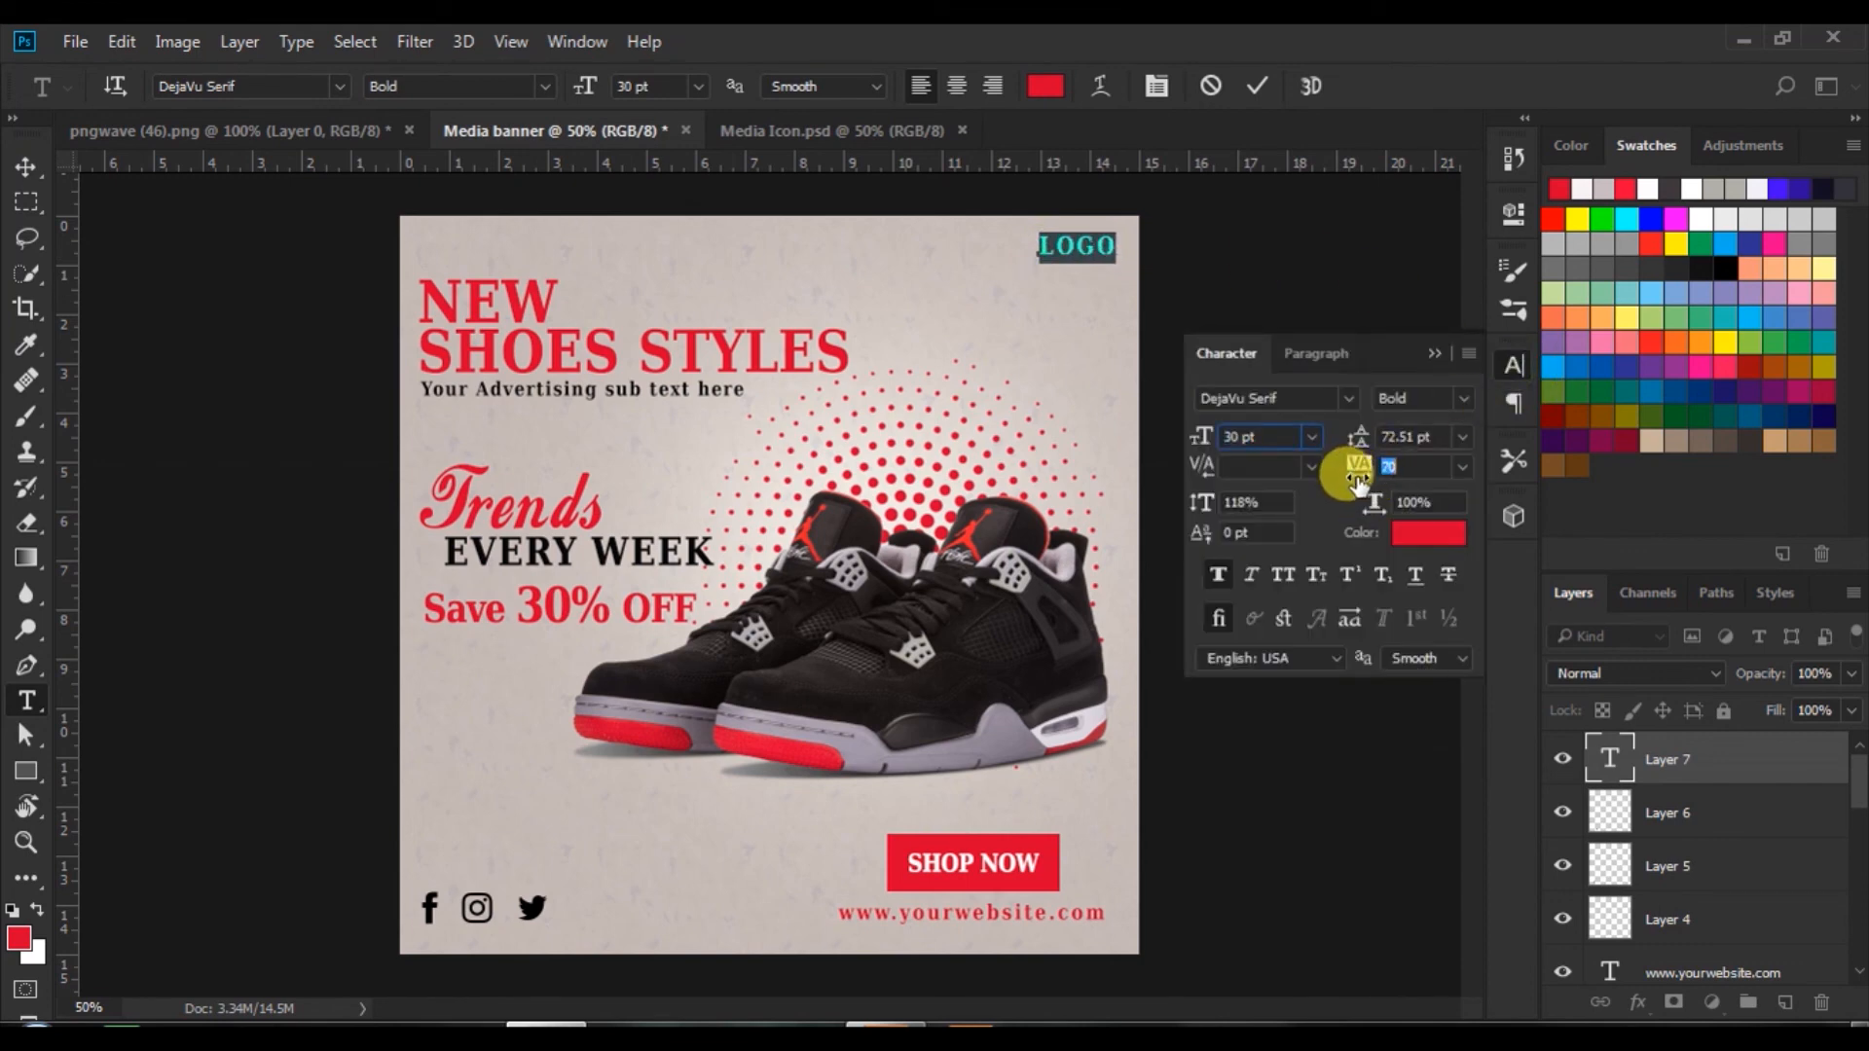
left_click(1201, 436)
type("33")
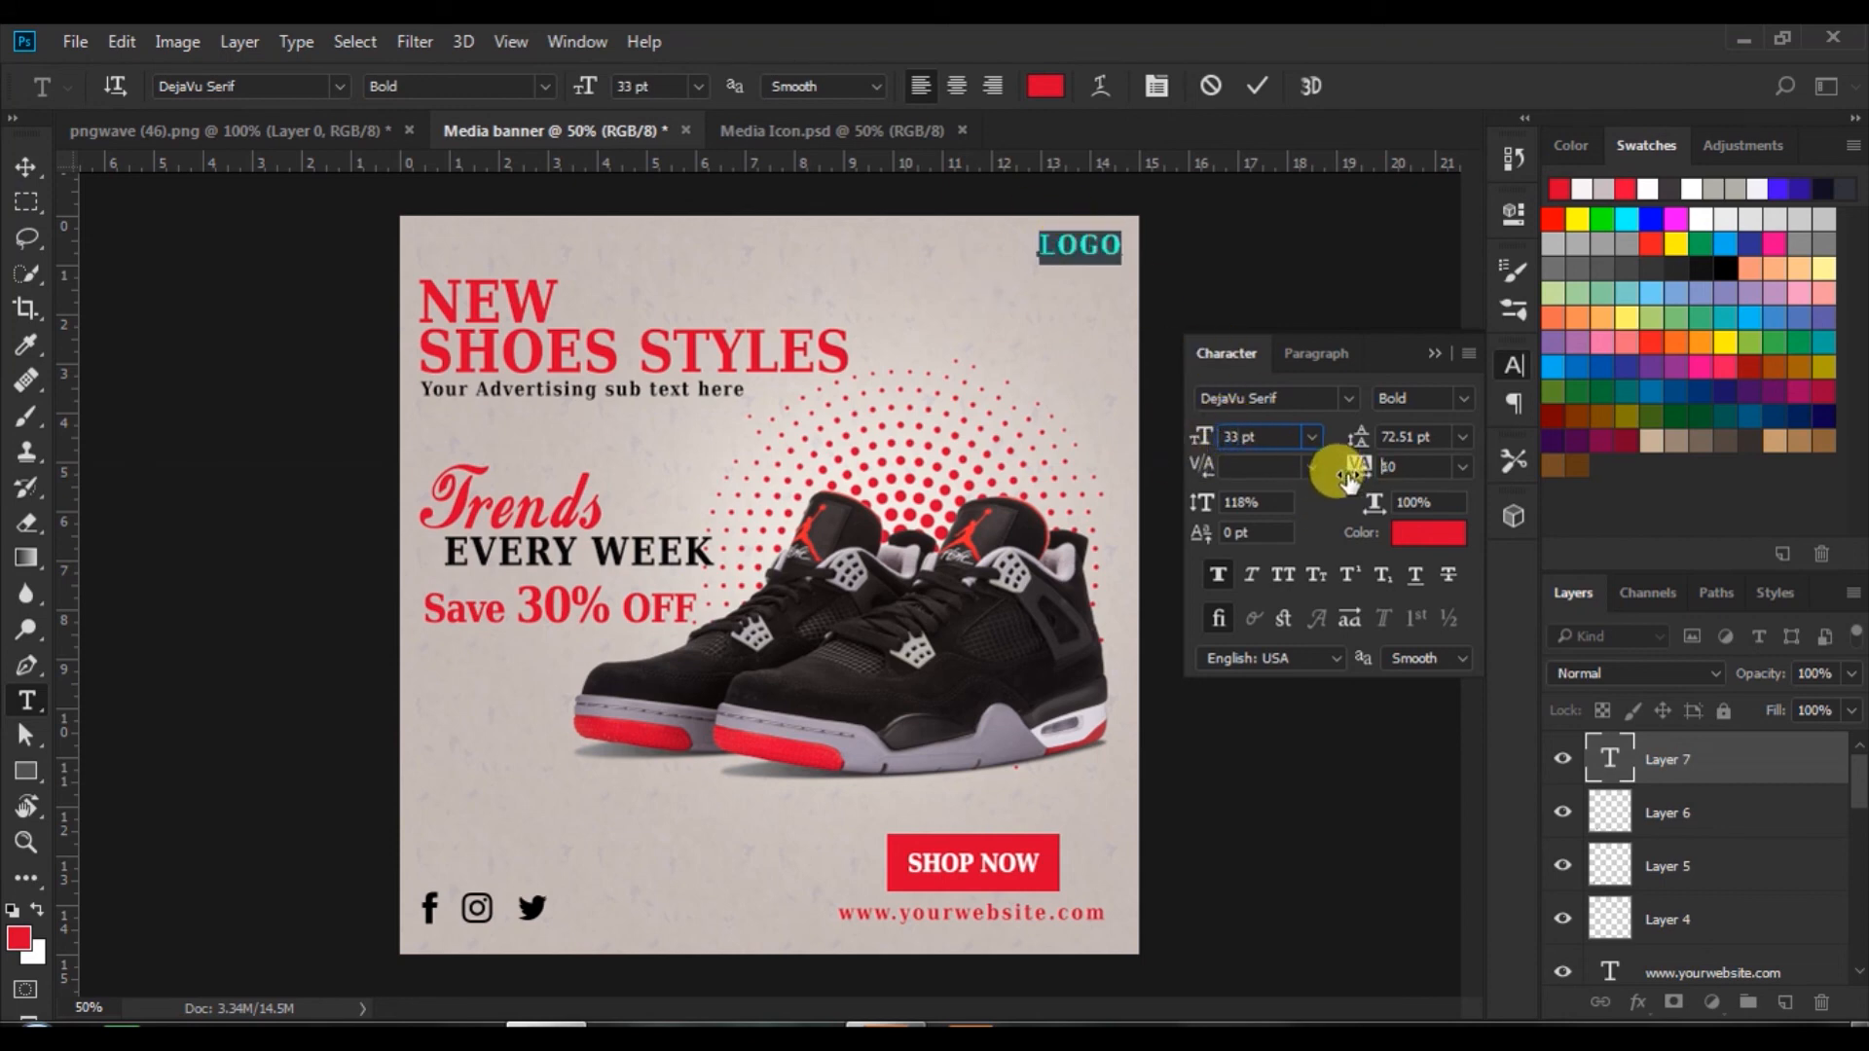
left_click(1257, 86)
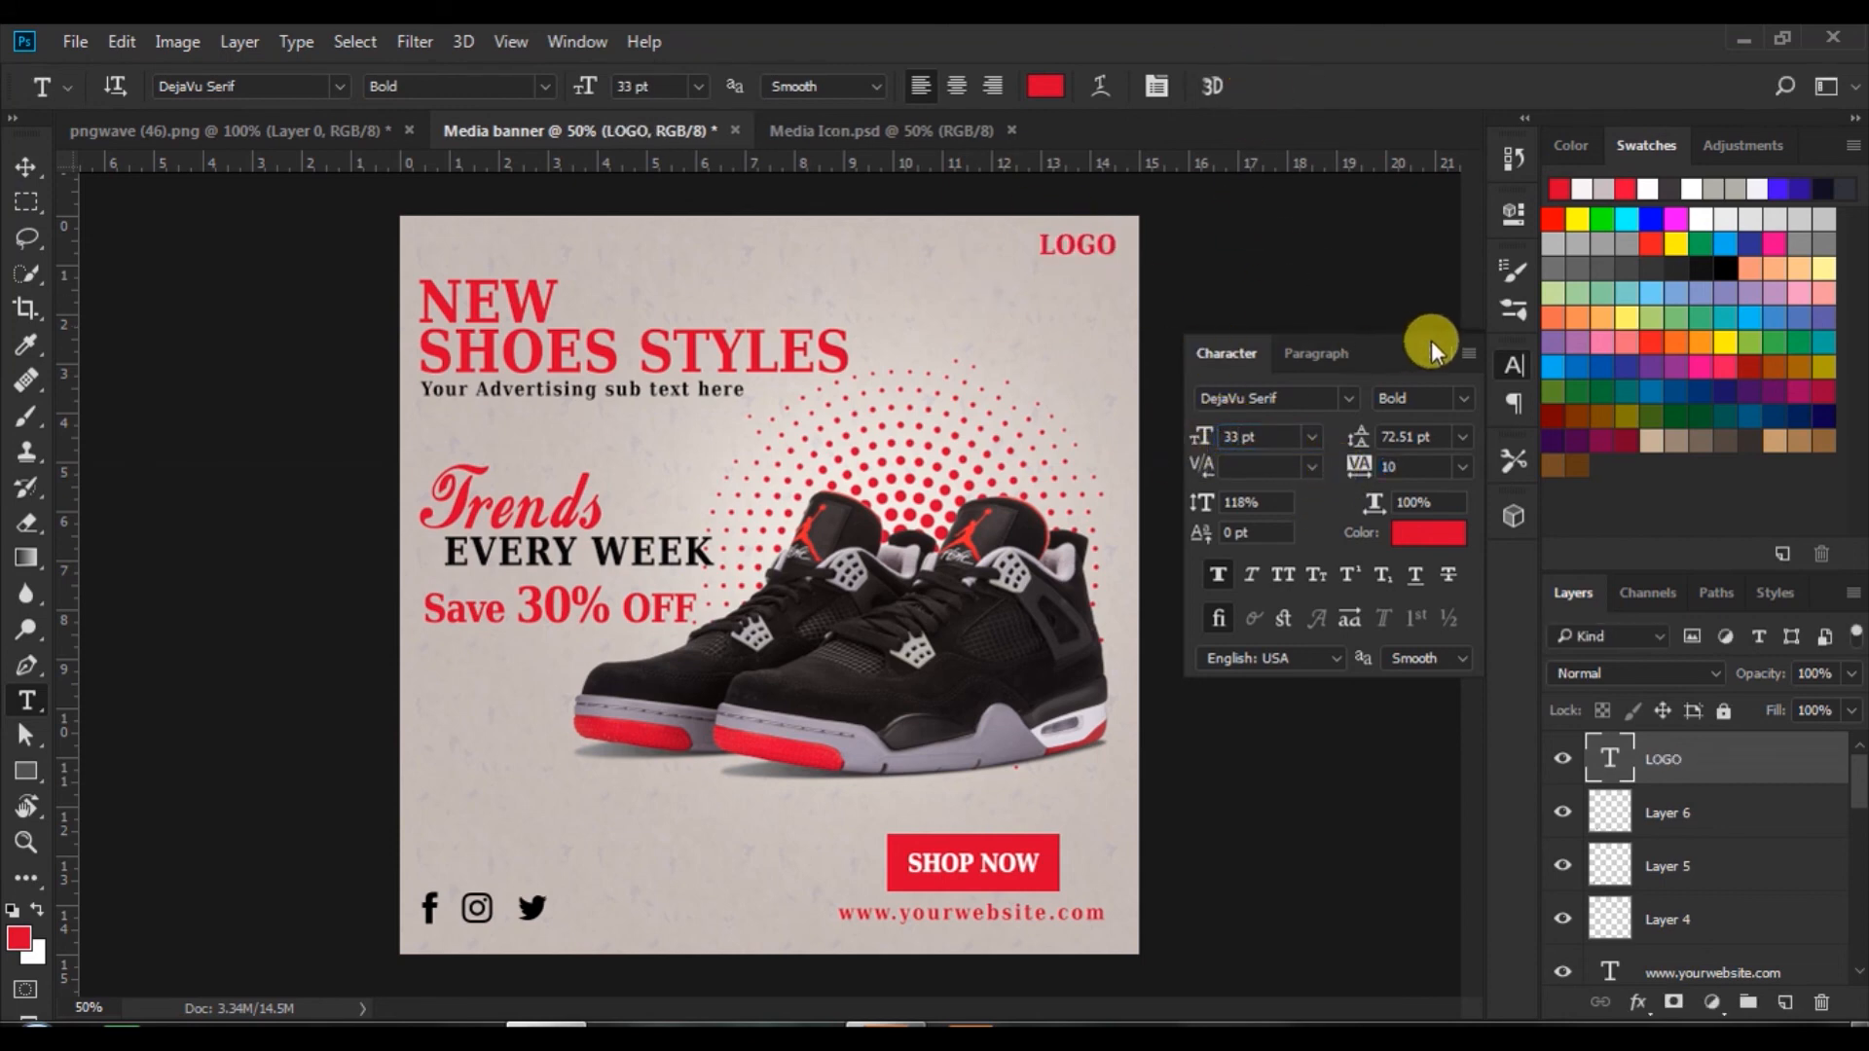
left_click(26, 167)
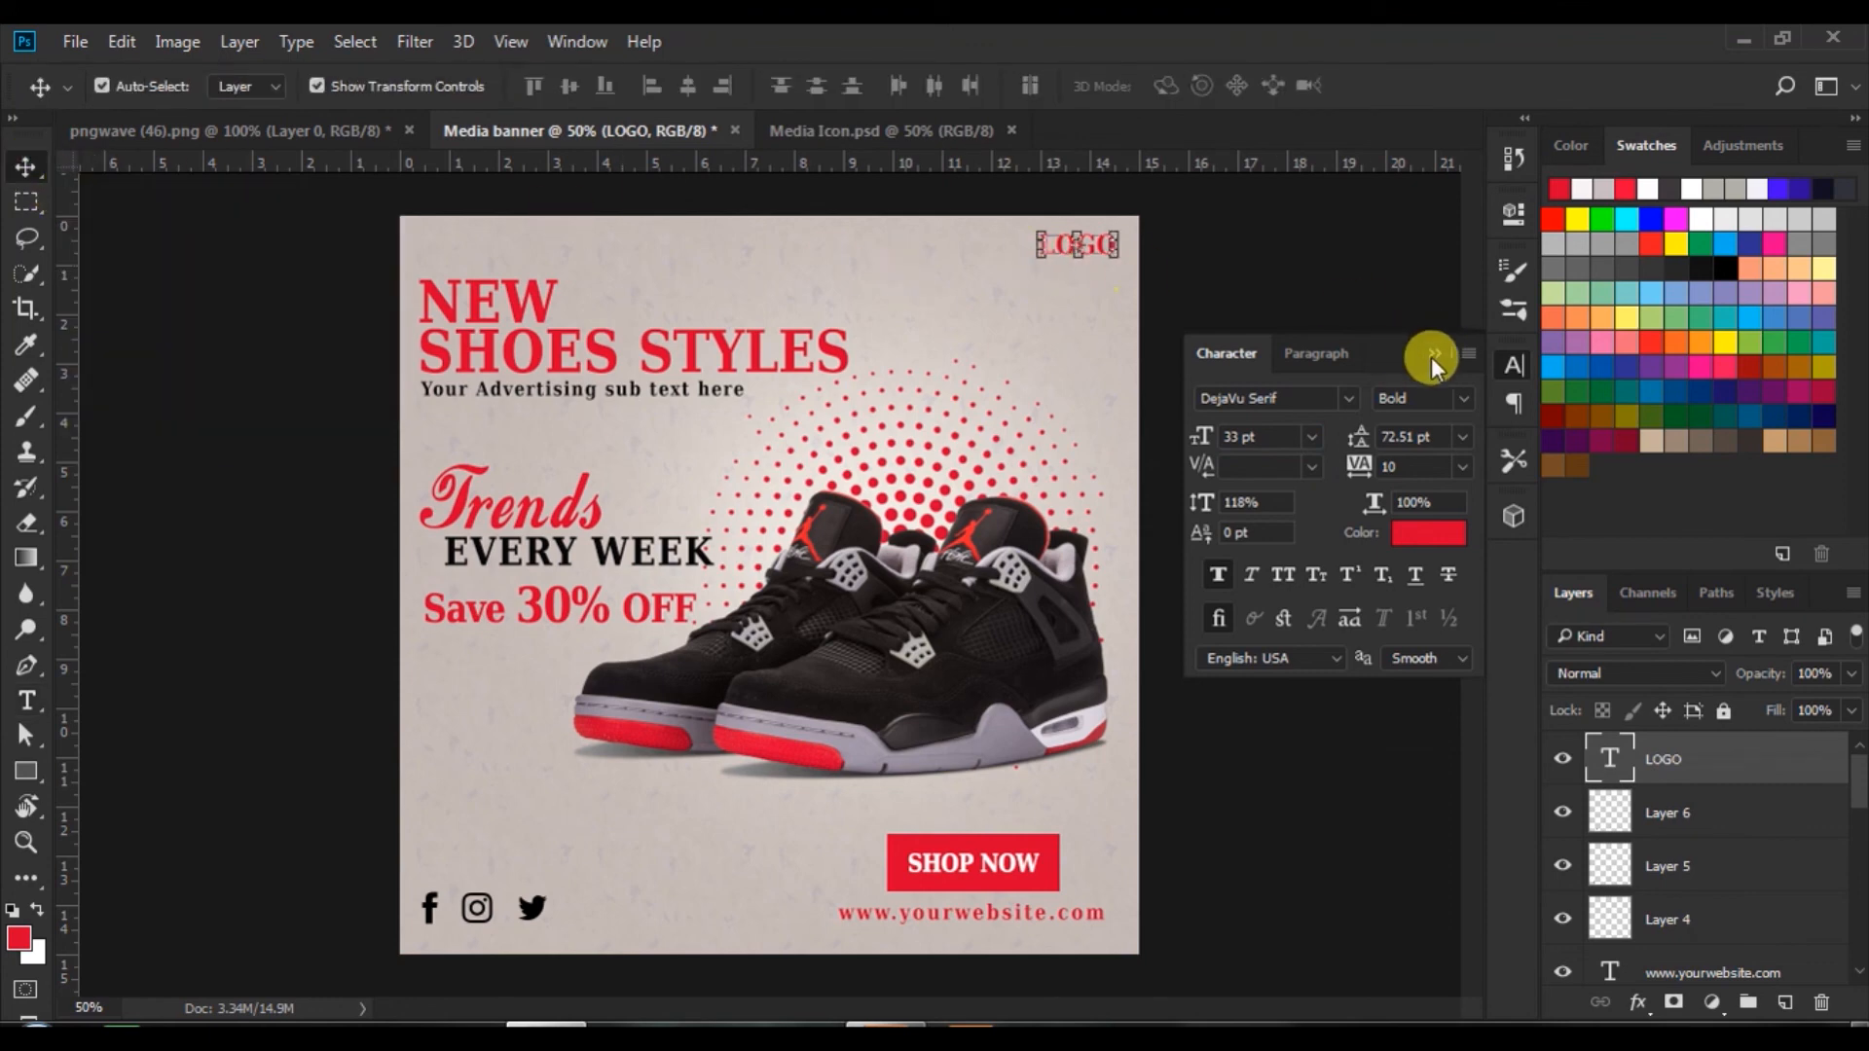
left_click(1436, 354)
left_click(1256, 314)
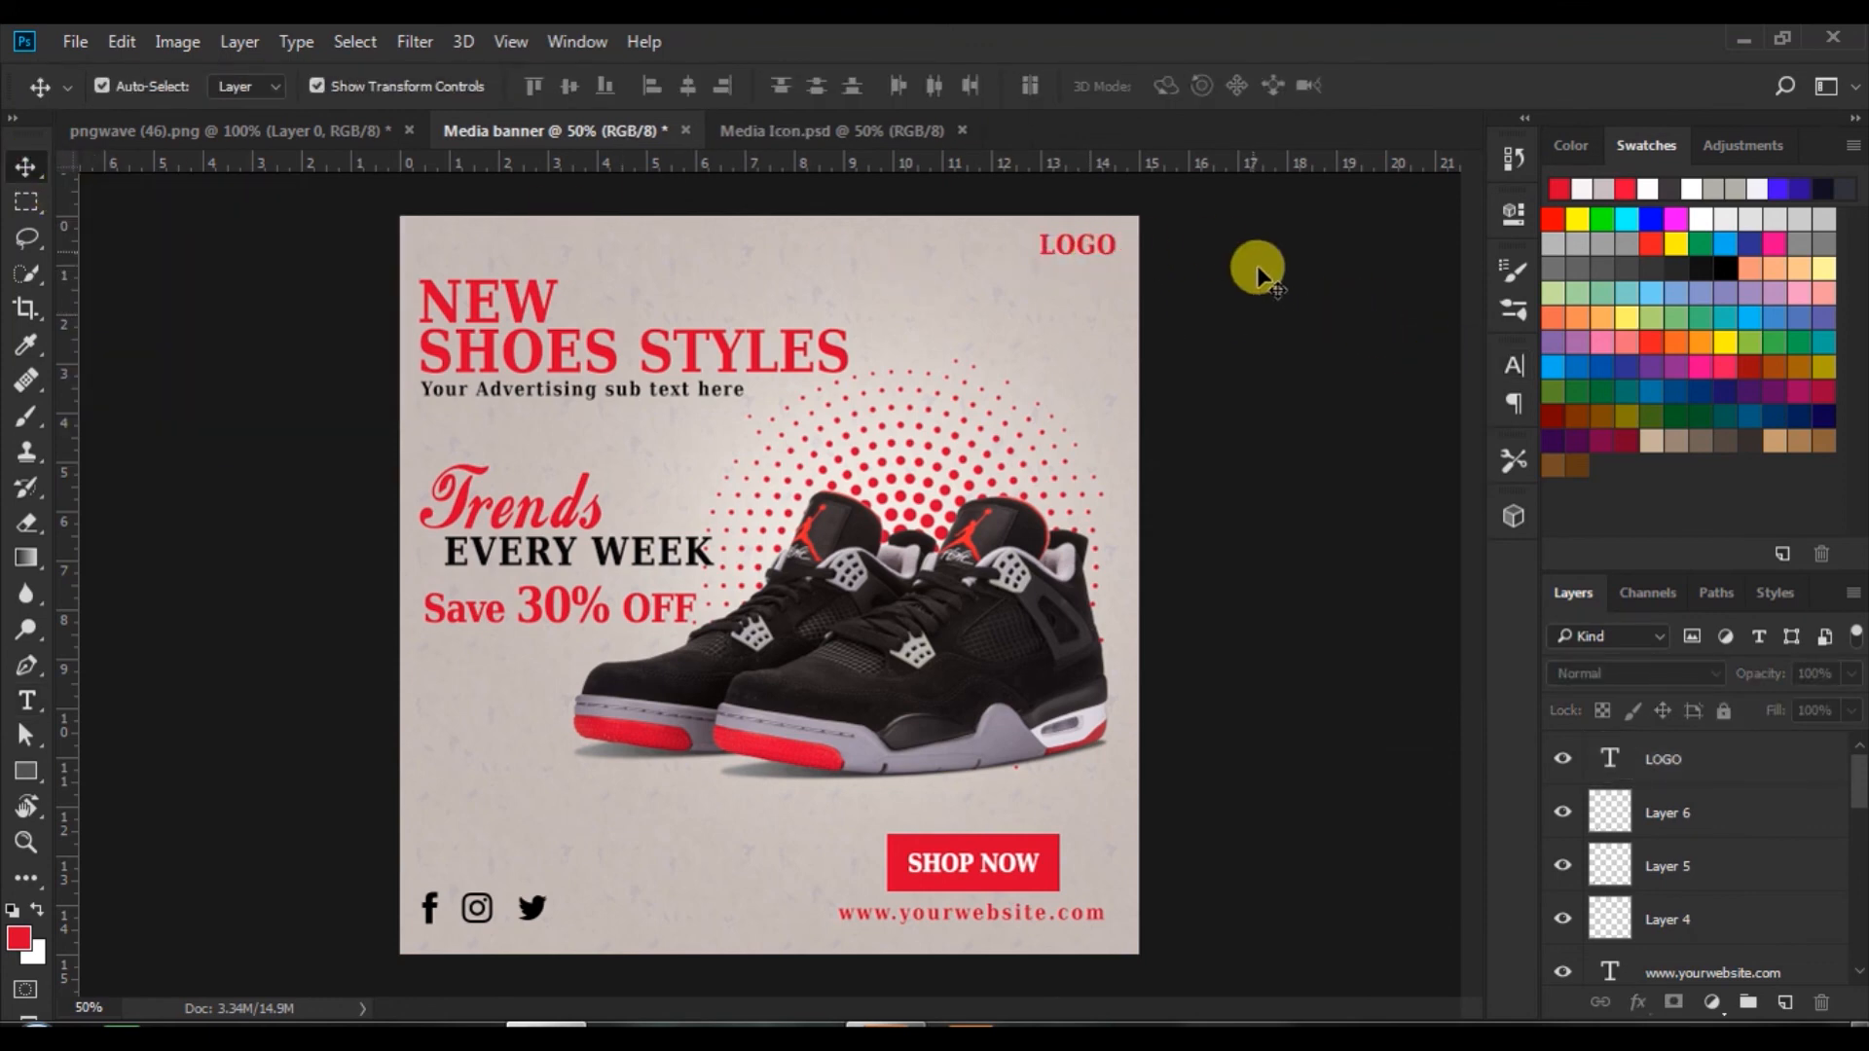